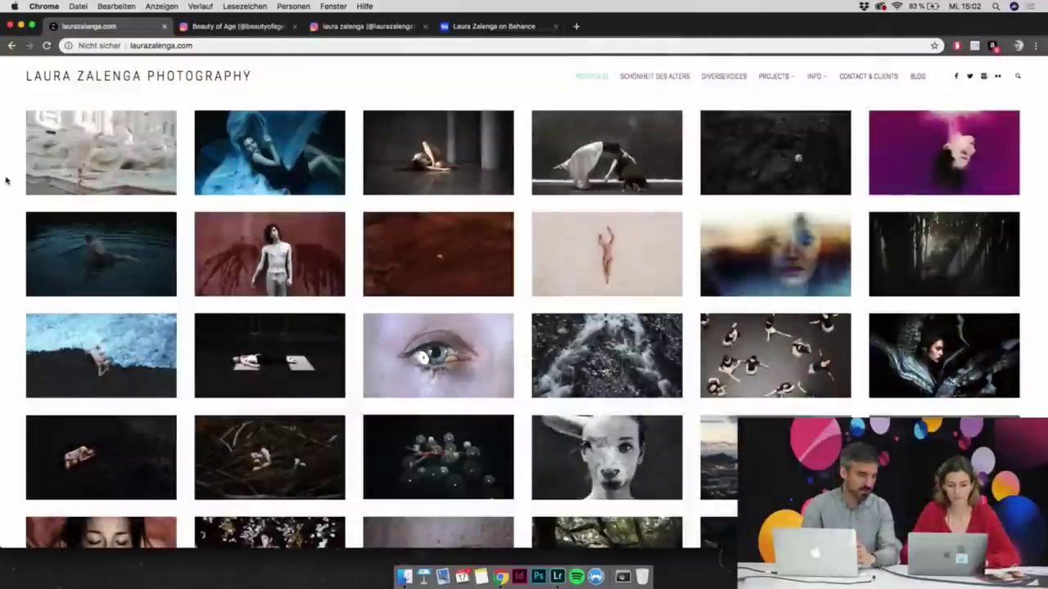
# Scroll down the portfolio grid to the cracked-earth and red-room photo thumbnails
pyautogui.scroll(-1, 6, 180)
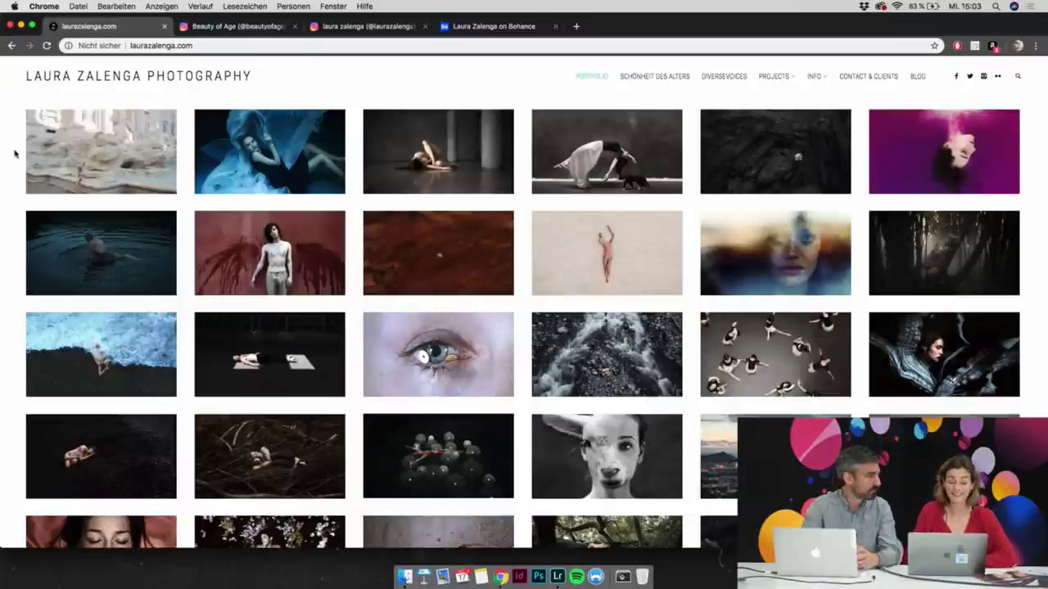
pyautogui.scroll(-1, 14, 153)
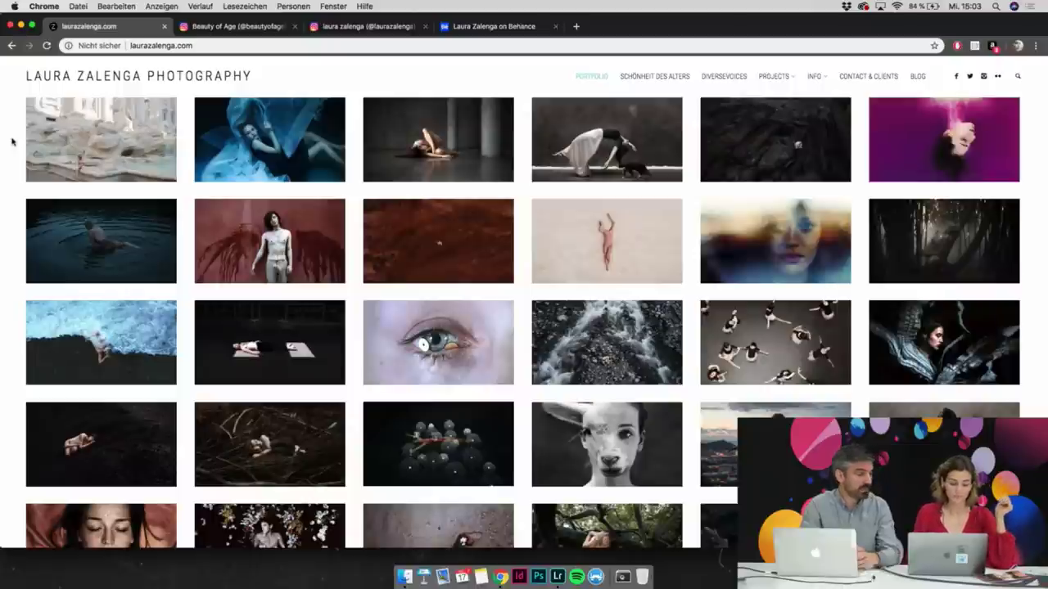
pyautogui.scroll(-2, 12, 142)
pyautogui.scroll(-2, 12, 142)
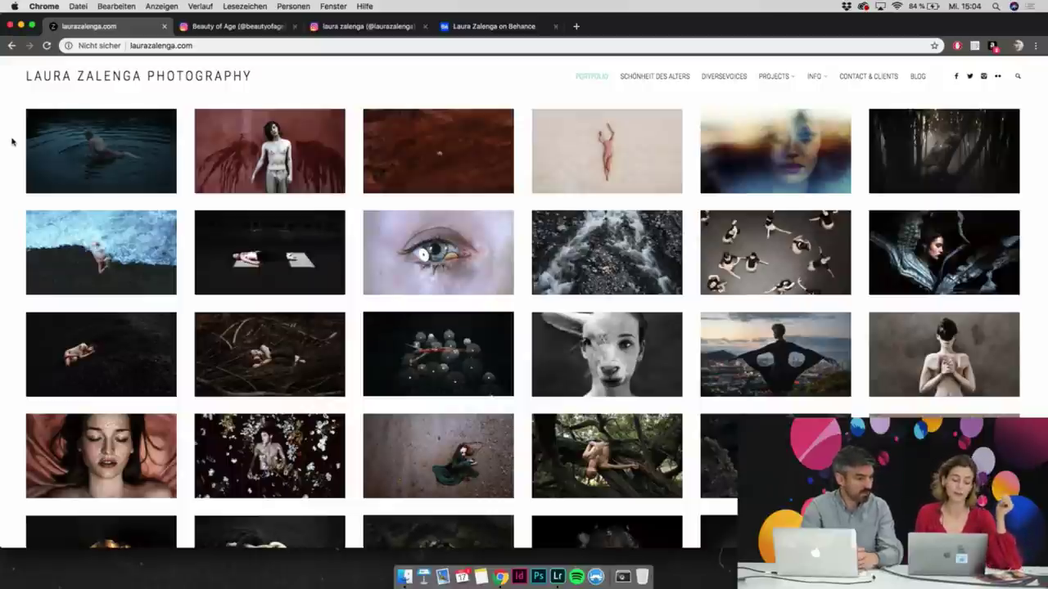
pyautogui.scroll(1, 11, 142)
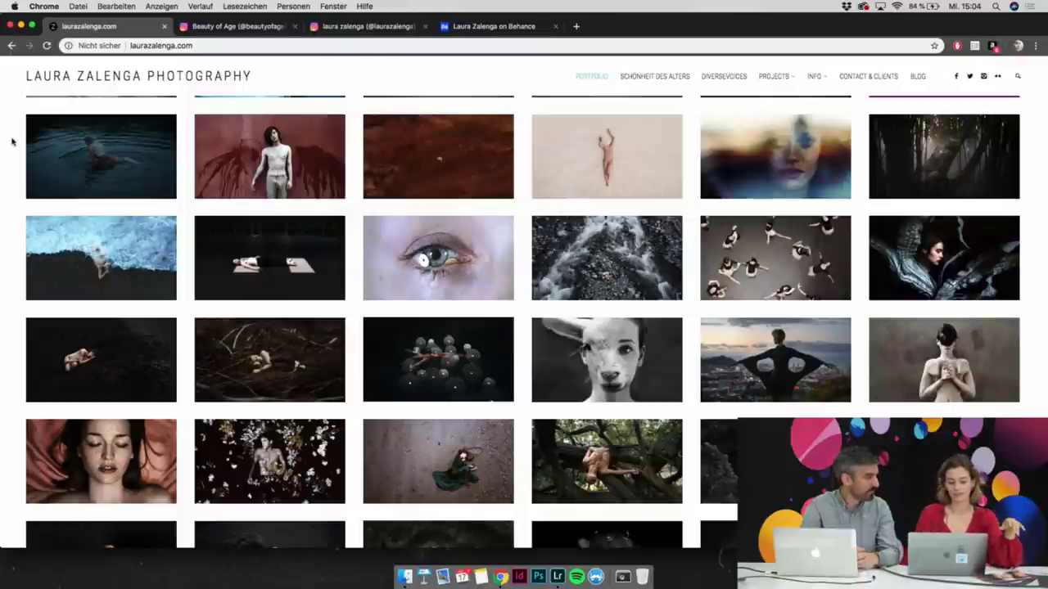
pyautogui.scroll(-1, 12, 141)
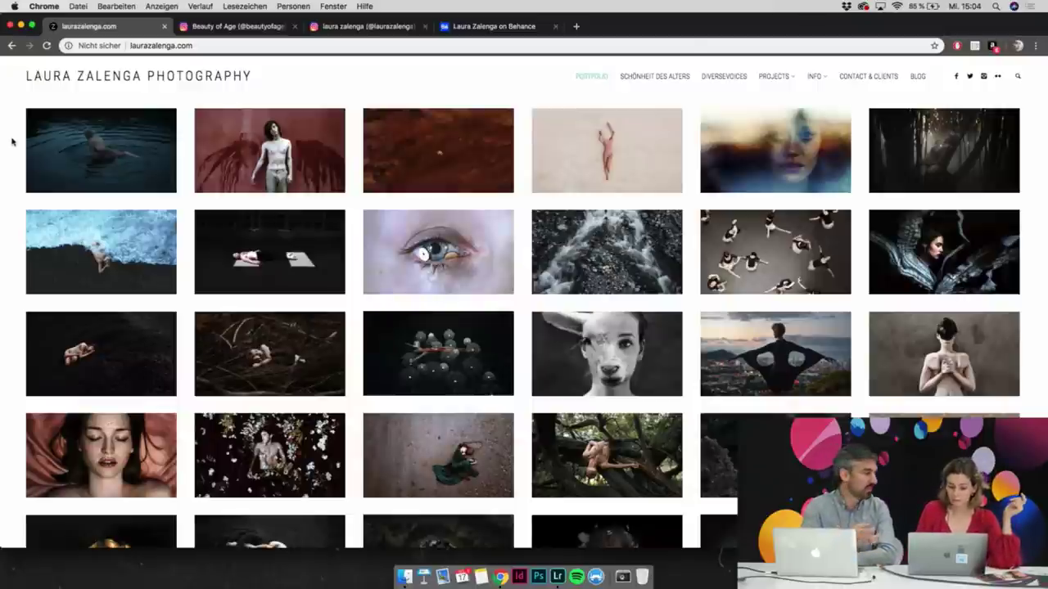
pyautogui.scroll(-3, 12, 141)
pyautogui.scroll(-8, 11, 142)
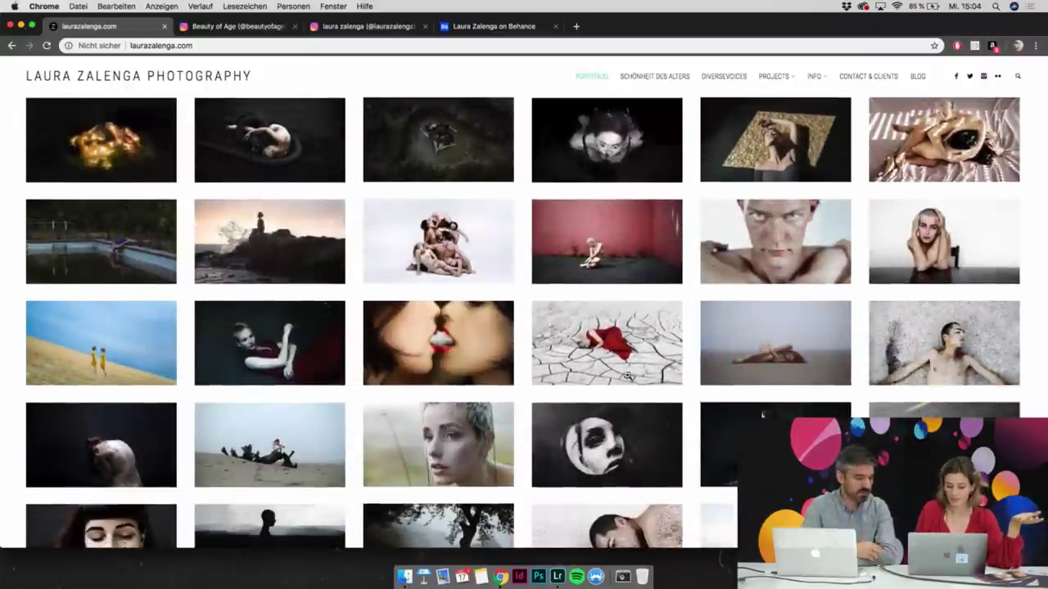
pyautogui.click(640, 371)
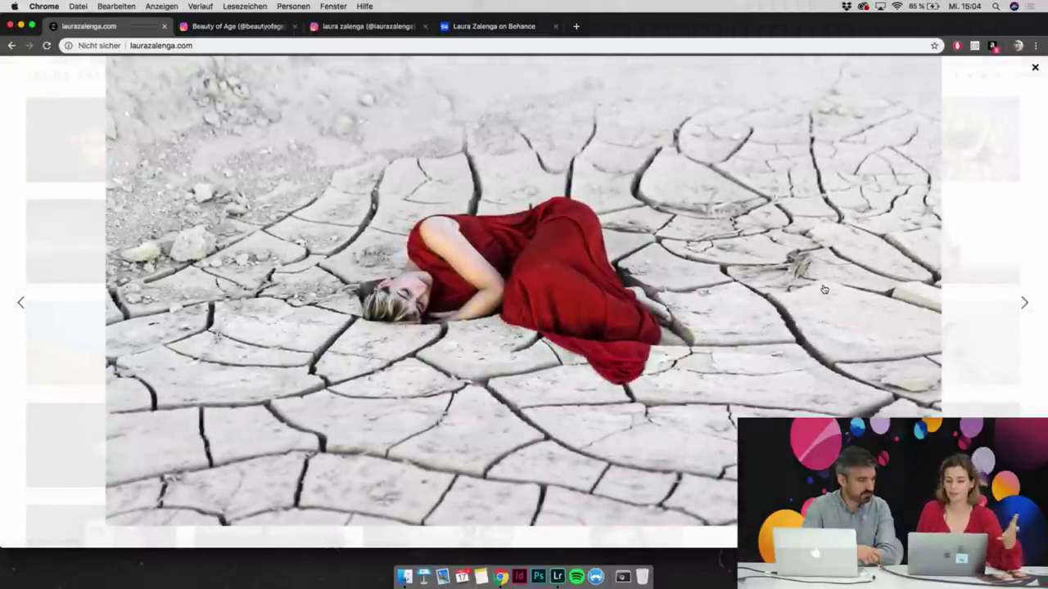
pyautogui.click(1035, 70)
pyautogui.scroll(-4, 847, 323)
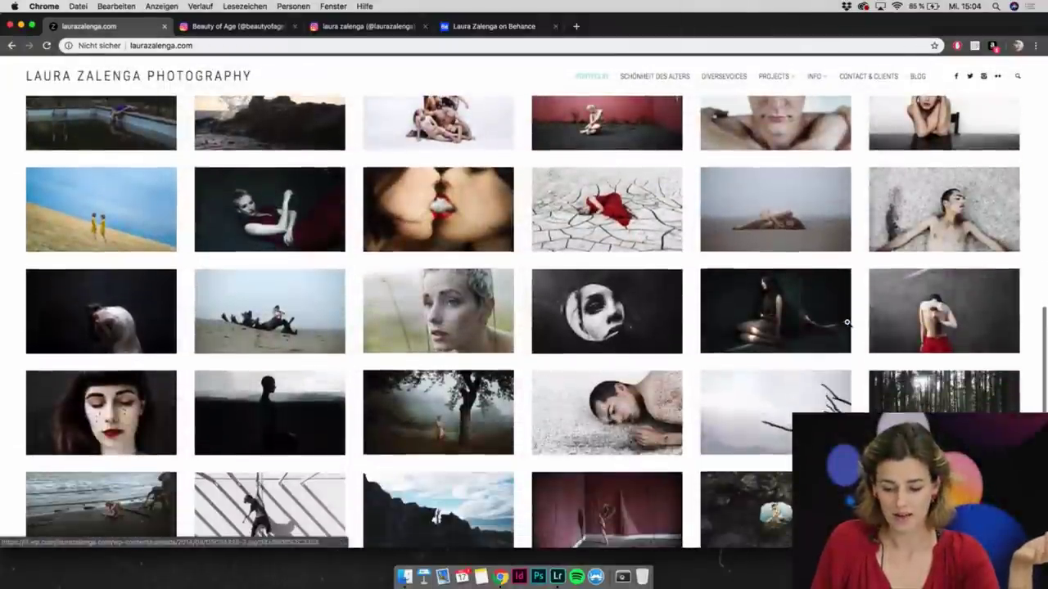
pyautogui.click(940, 408)
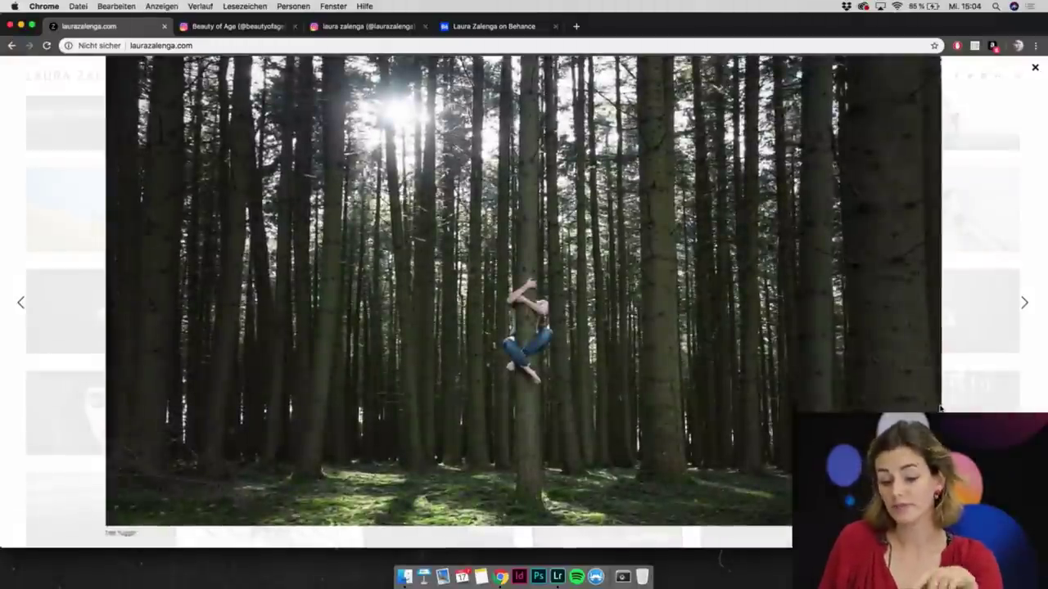
pyautogui.click(1035, 69)
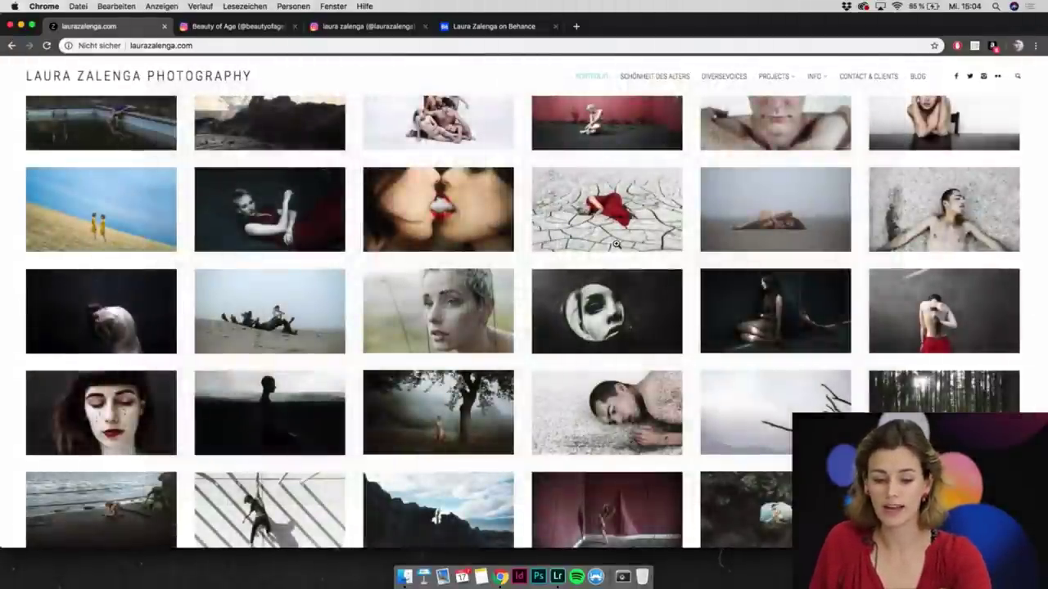
pyautogui.click(615, 244)
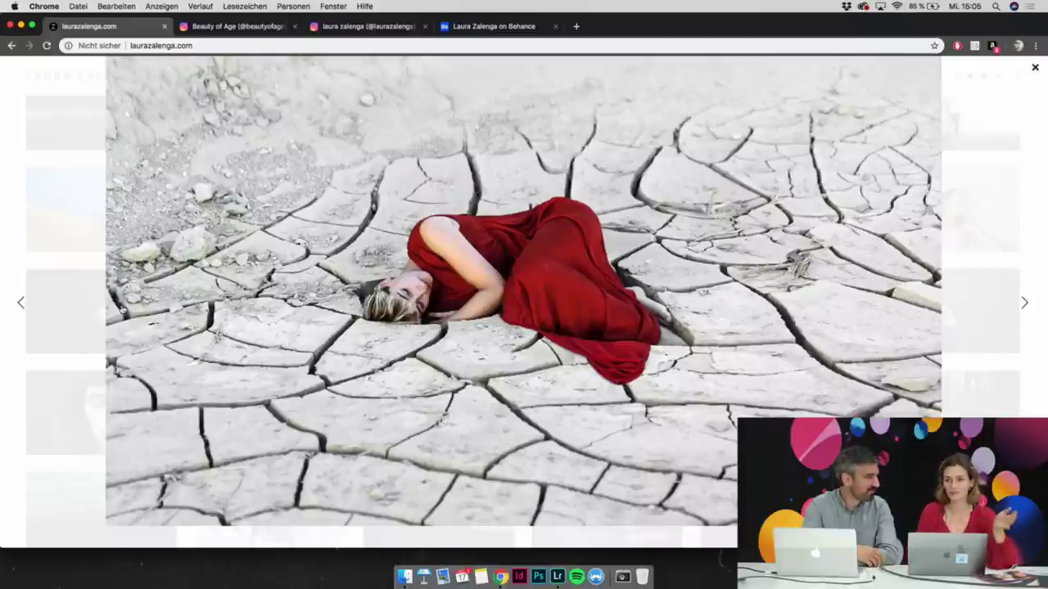
pyautogui.click(1036, 69)
pyautogui.scroll(-1, 858, 258)
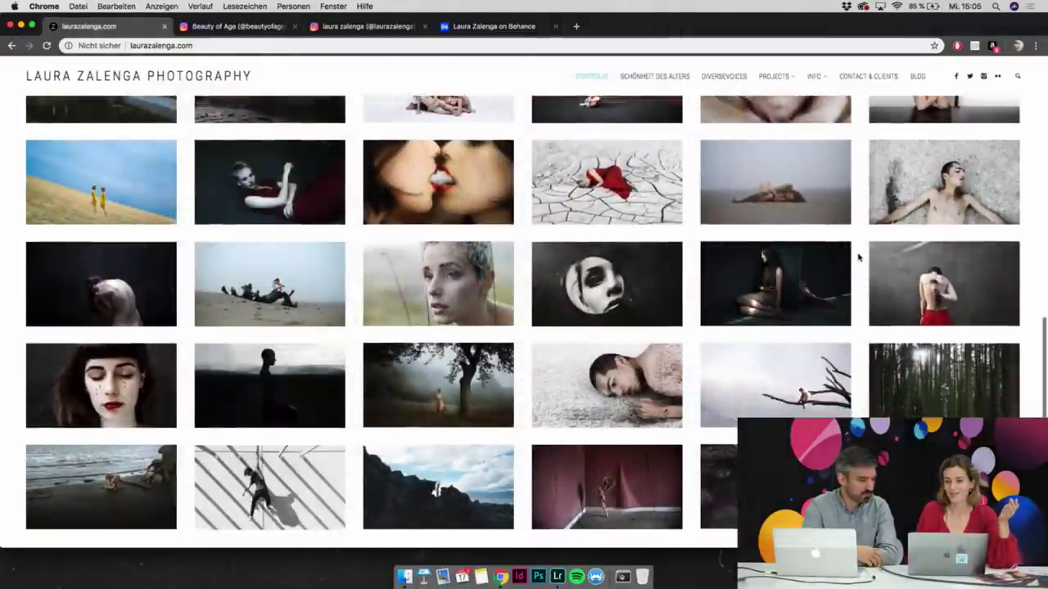
pyautogui.scroll(-1, 857, 258)
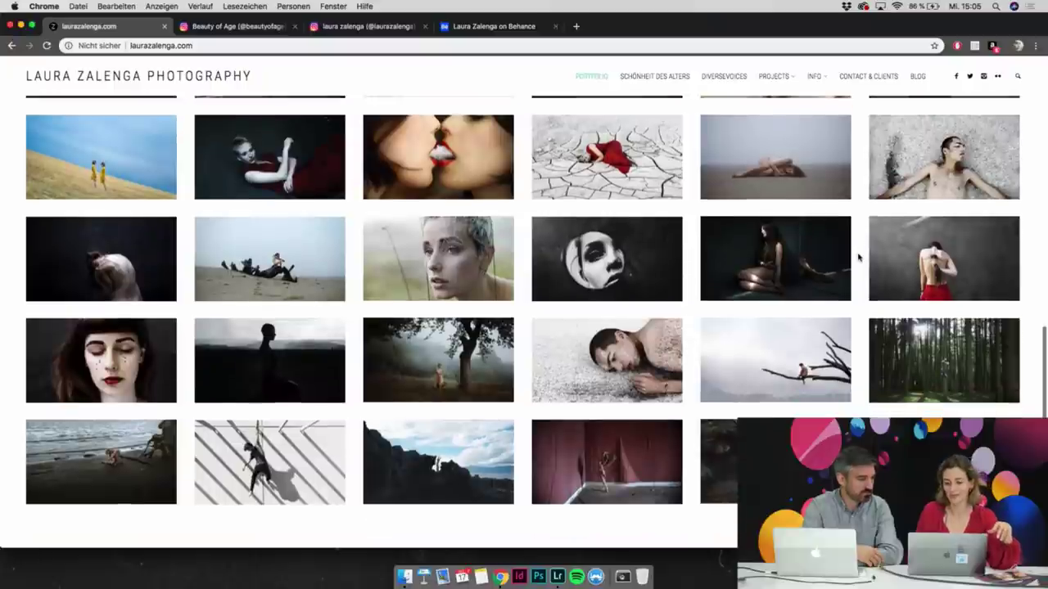
pyautogui.click(933, 349)
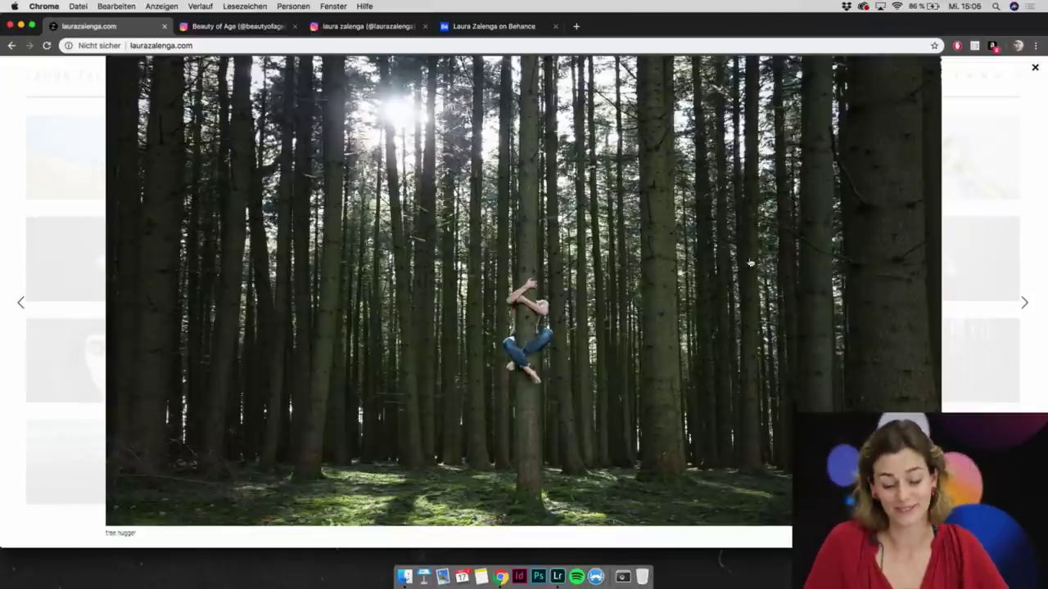
pyautogui.click(1035, 69)
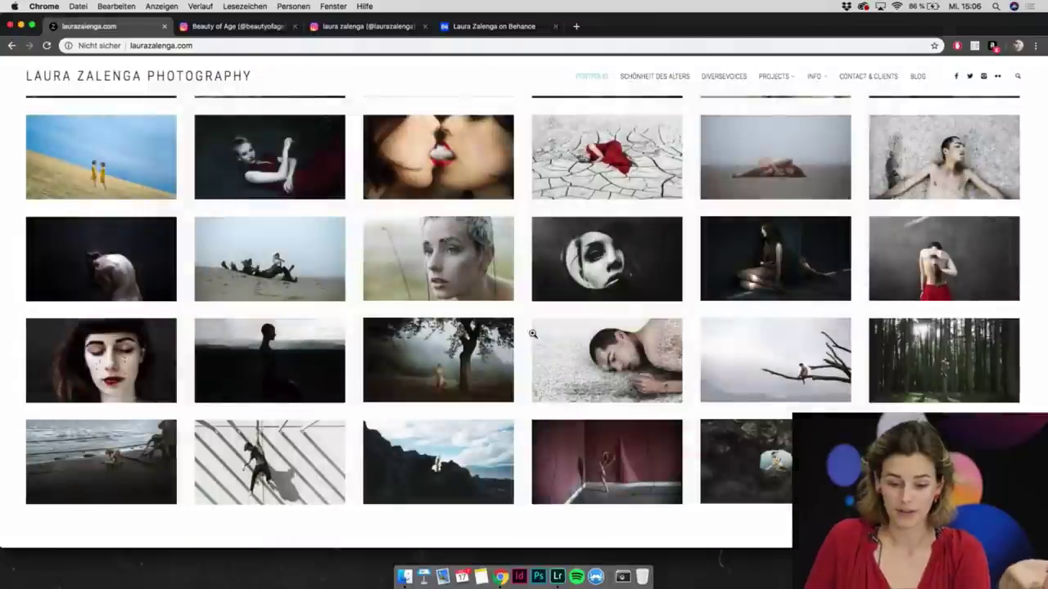
pyautogui.scroll(-1, 526, 306)
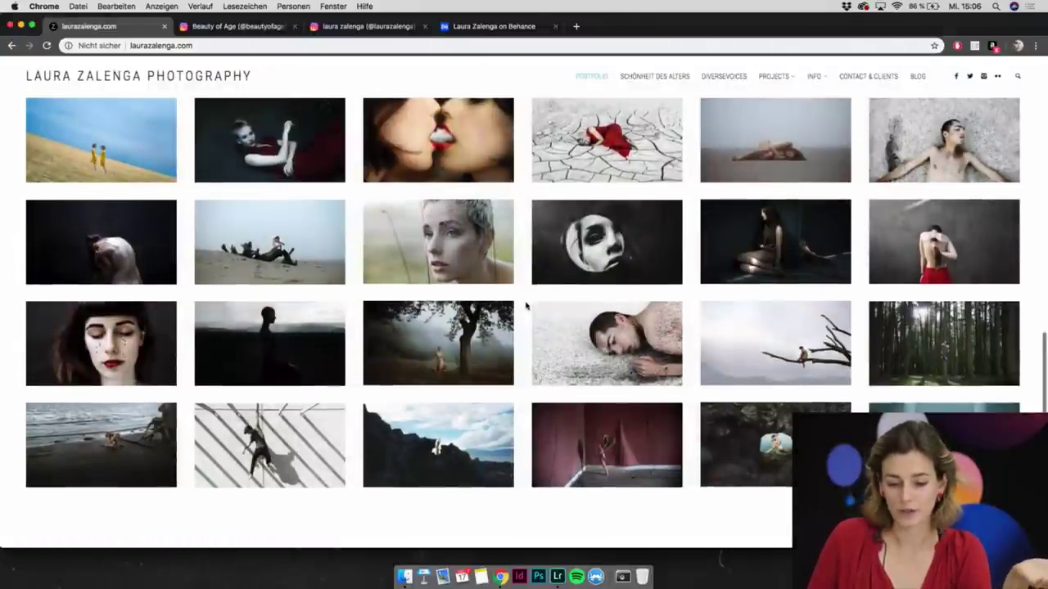
pyautogui.scroll(3, 526, 306)
pyautogui.scroll(4, 526, 305)
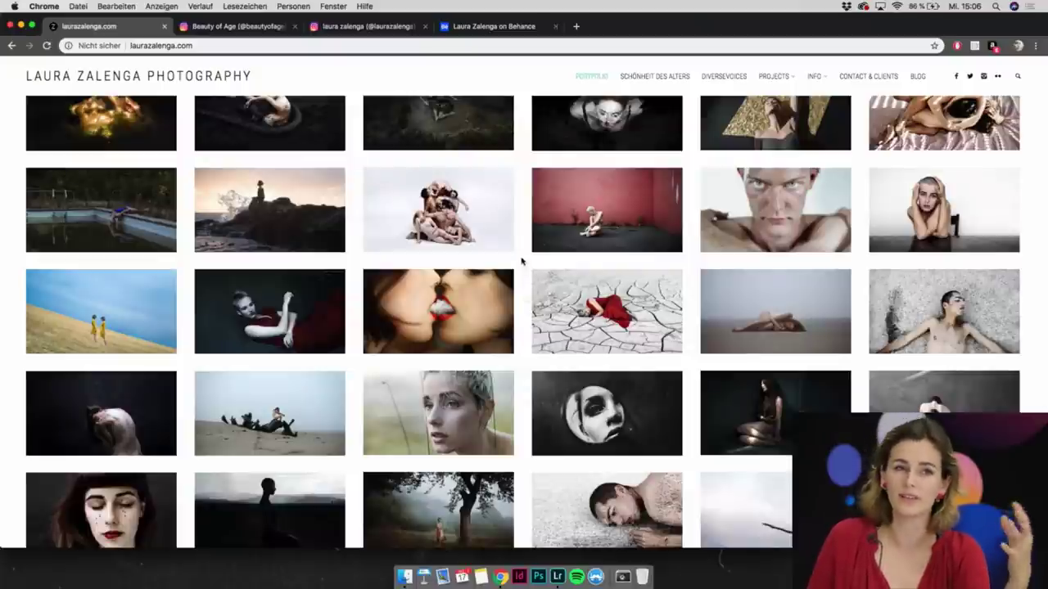
pyautogui.click(906, 215)
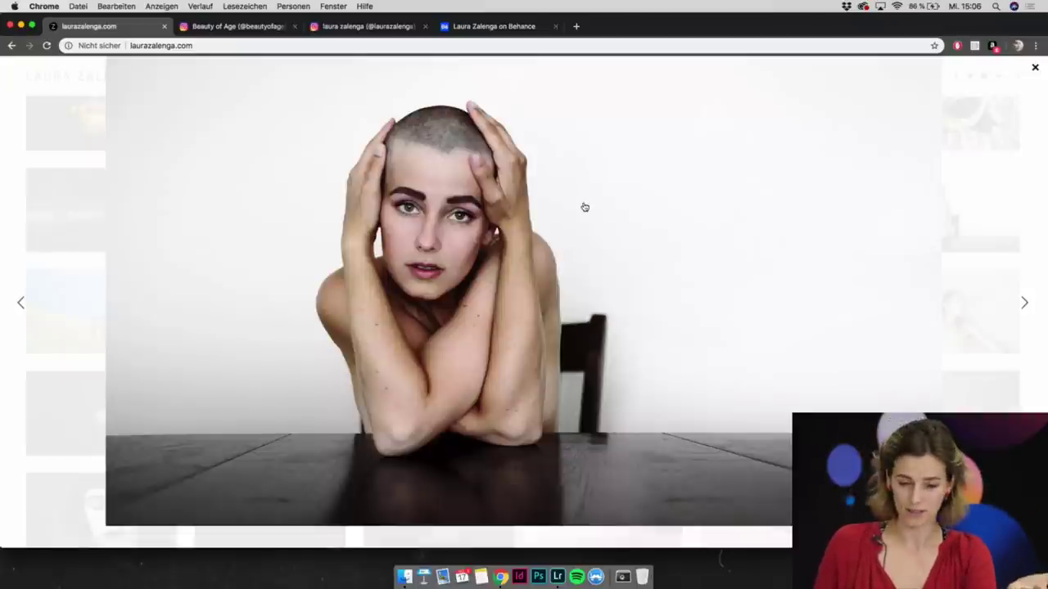
pyautogui.click(1036, 68)
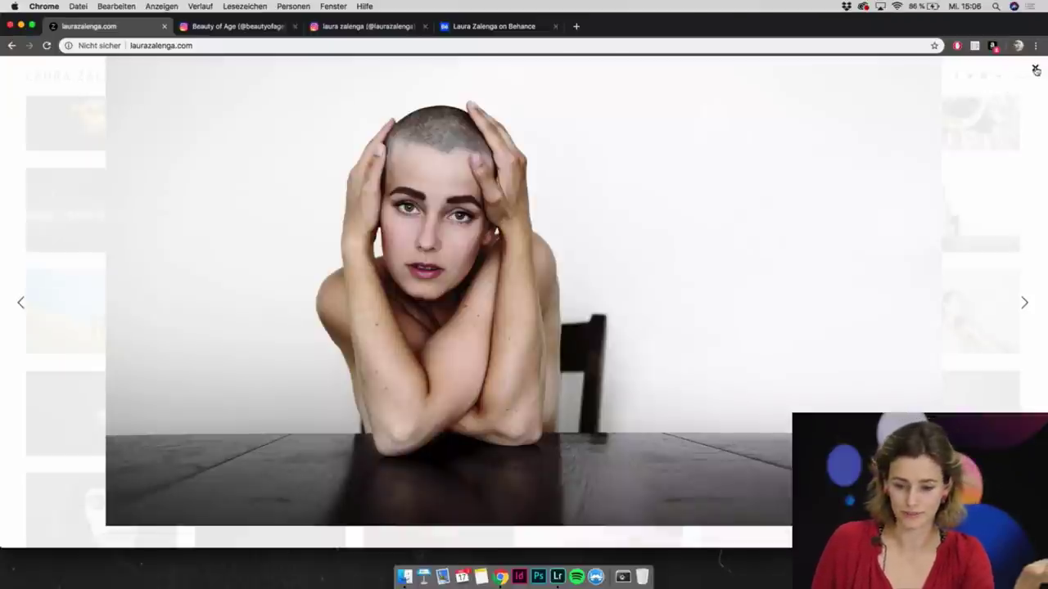
pyautogui.scroll(5, 528, 236)
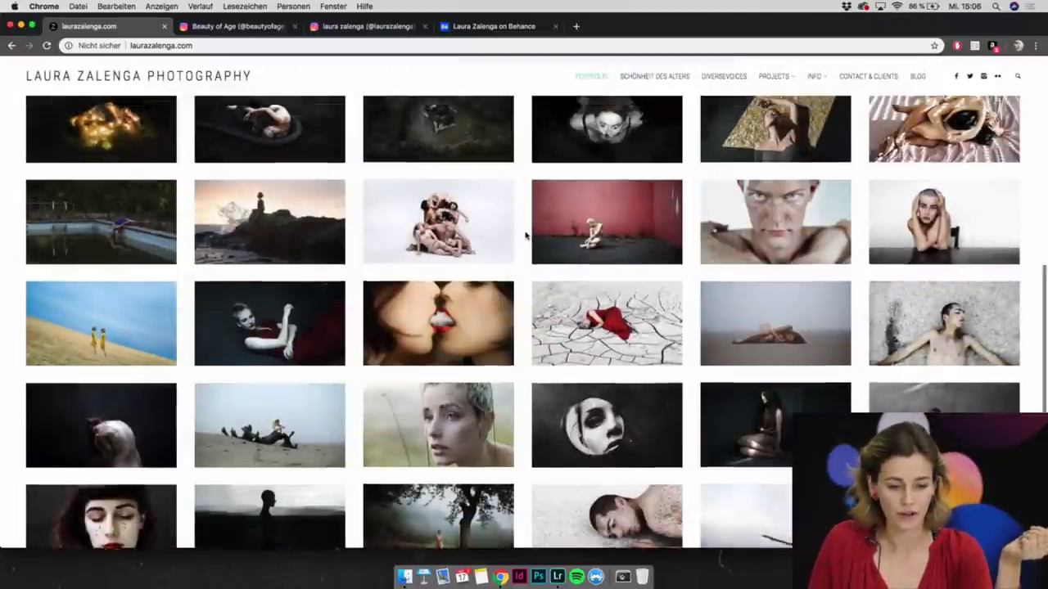
pyautogui.scroll(4, 526, 235)
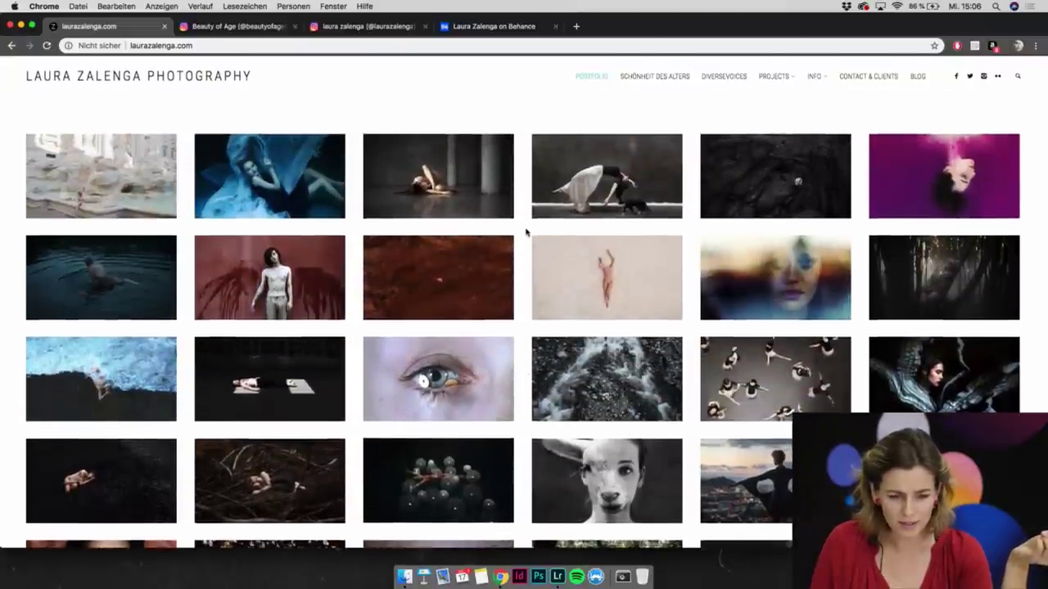
# Preview the Trevi Fountain photo, close it, then open the sand-figure photo full size
pyautogui.click(95, 195)
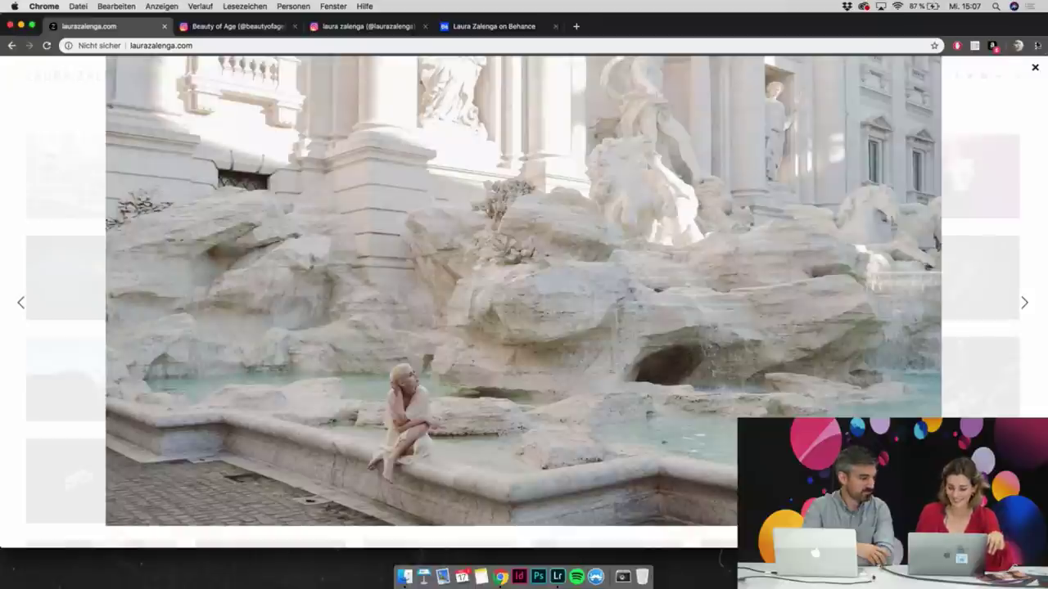
pyautogui.click(1036, 69)
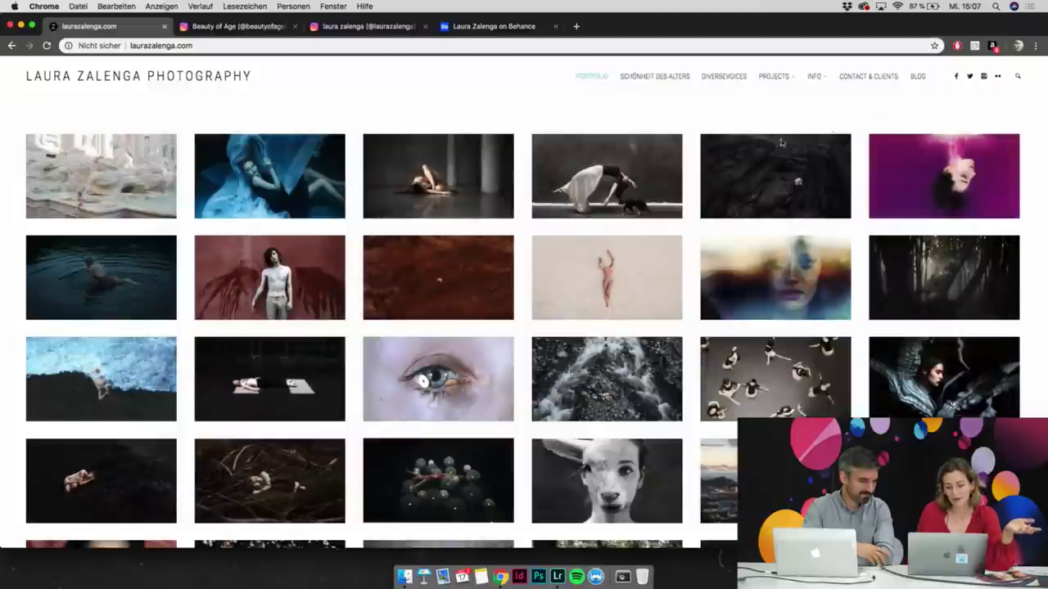
pyautogui.scroll(-2, 690, 204)
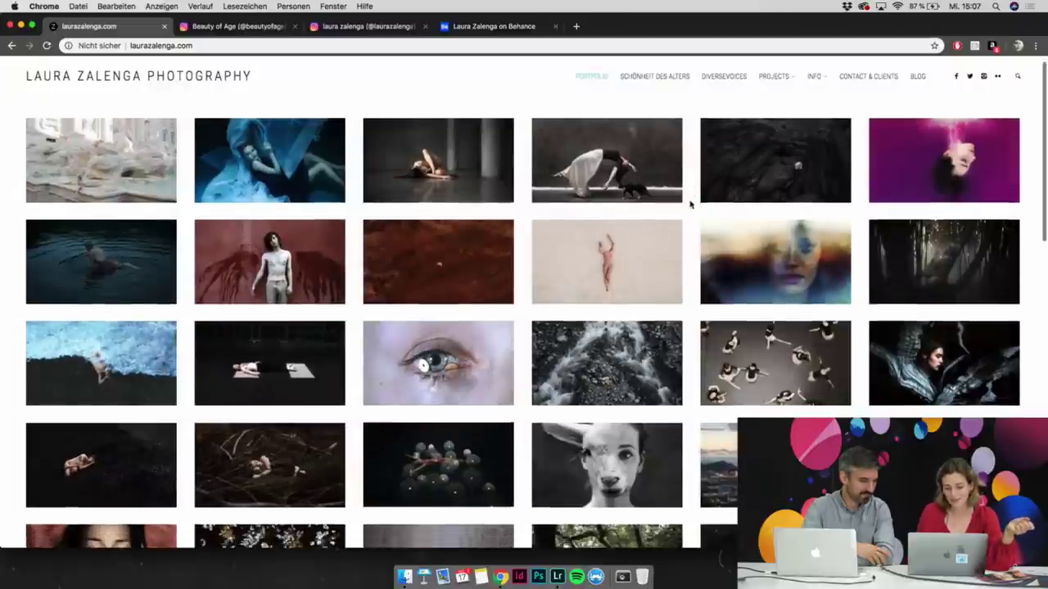
pyautogui.scroll(-1, 690, 205)
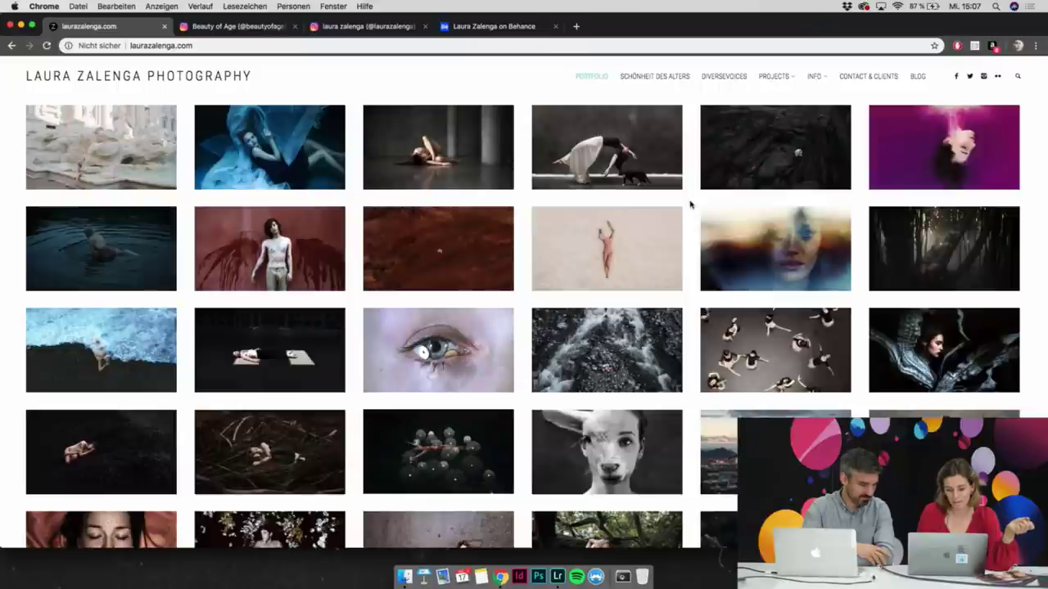
pyautogui.click(658, 236)
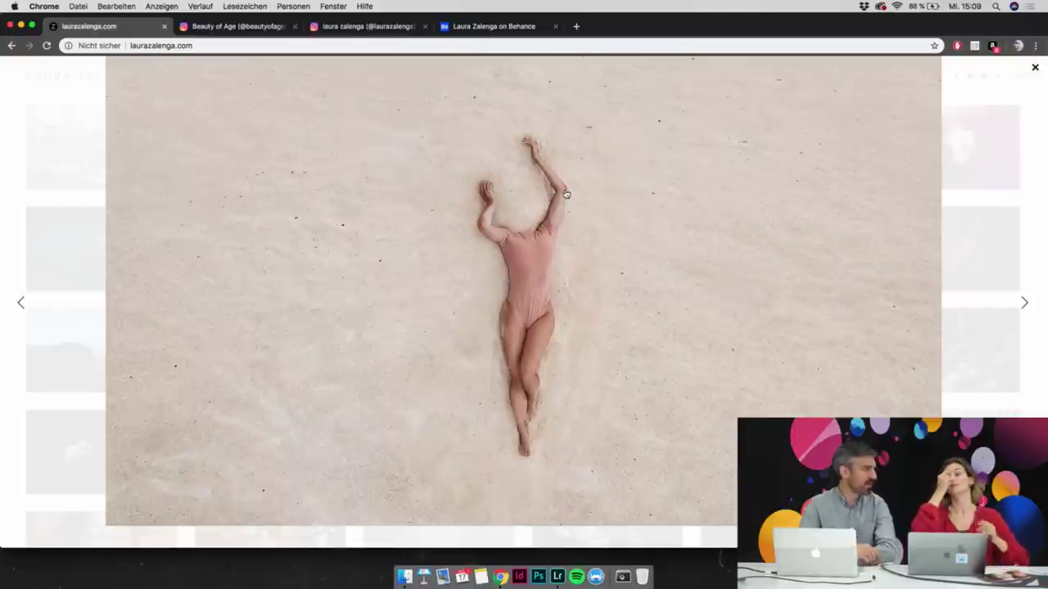
# Close the enlarged sand-figure lightbox to return to the portfolio thumbnails
pyautogui.click(1034, 69)
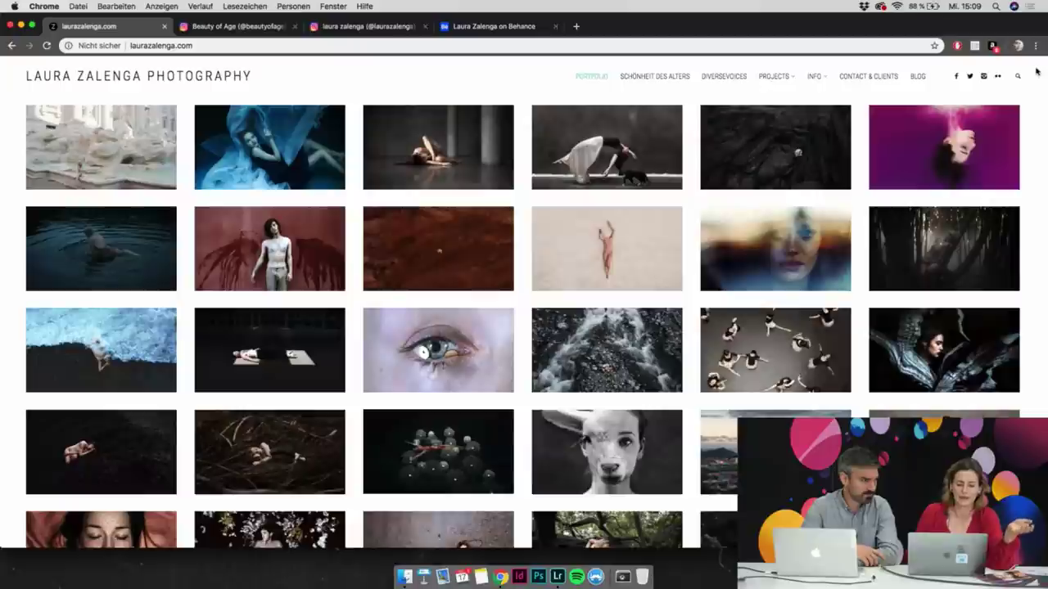
pyautogui.scroll(-5, 688, 274)
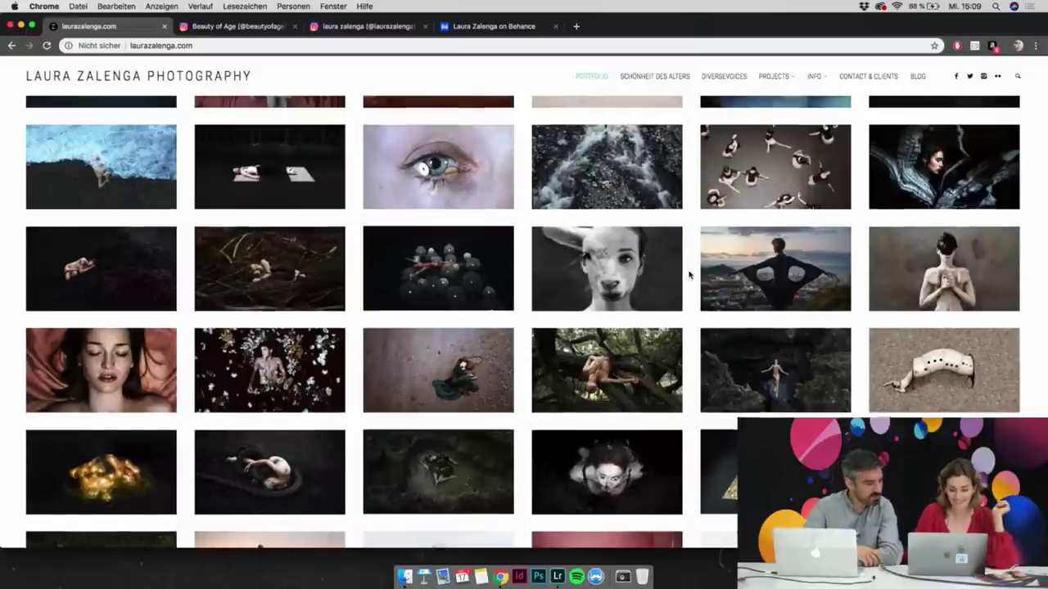
pyautogui.scroll(-1, 687, 274)
pyautogui.click(336, 167)
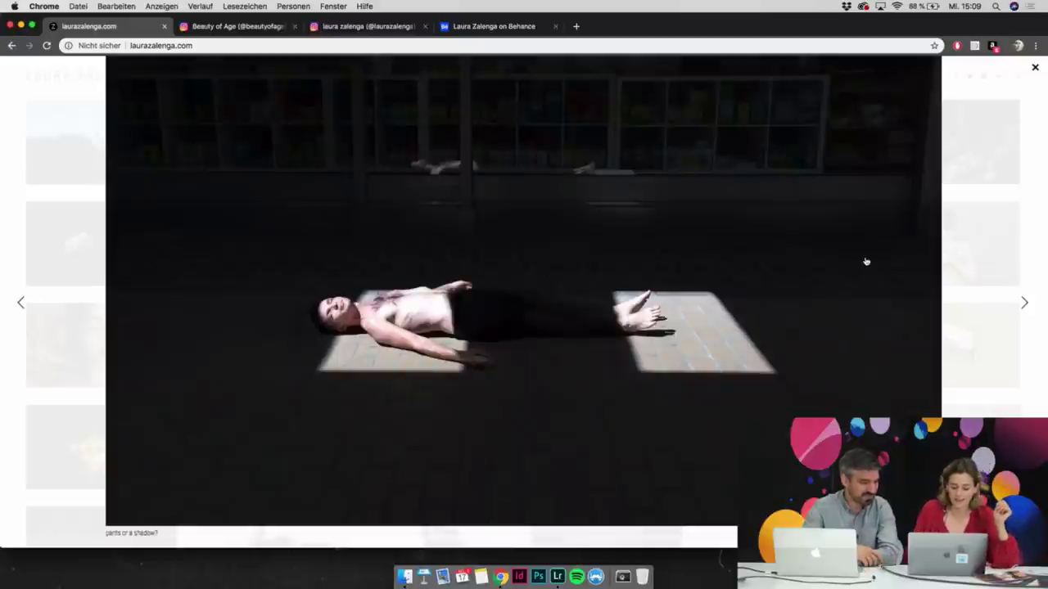
pyautogui.click(1034, 69)
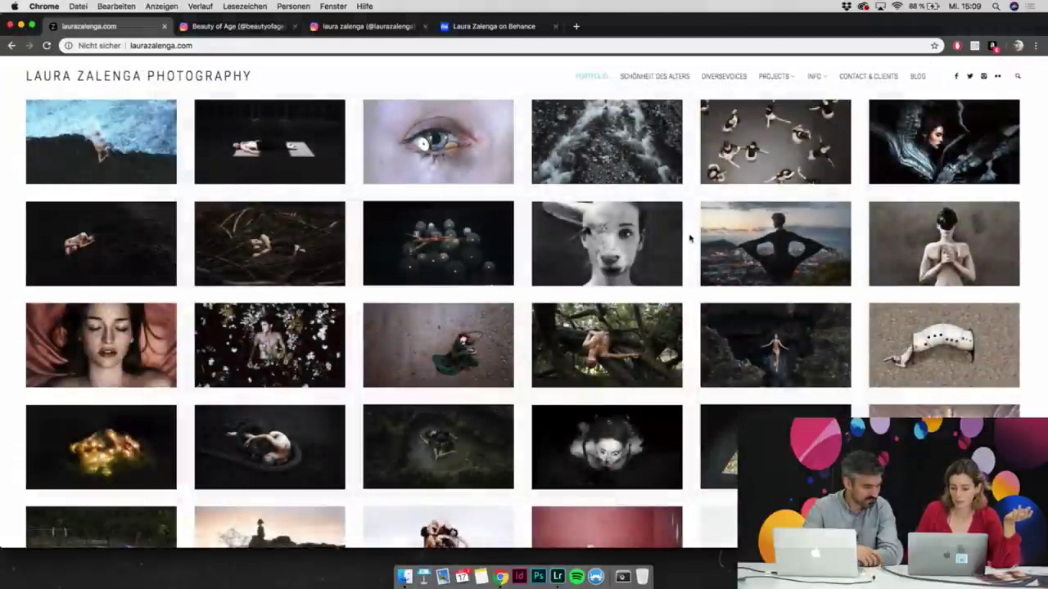
pyautogui.scroll(-1, 690, 238)
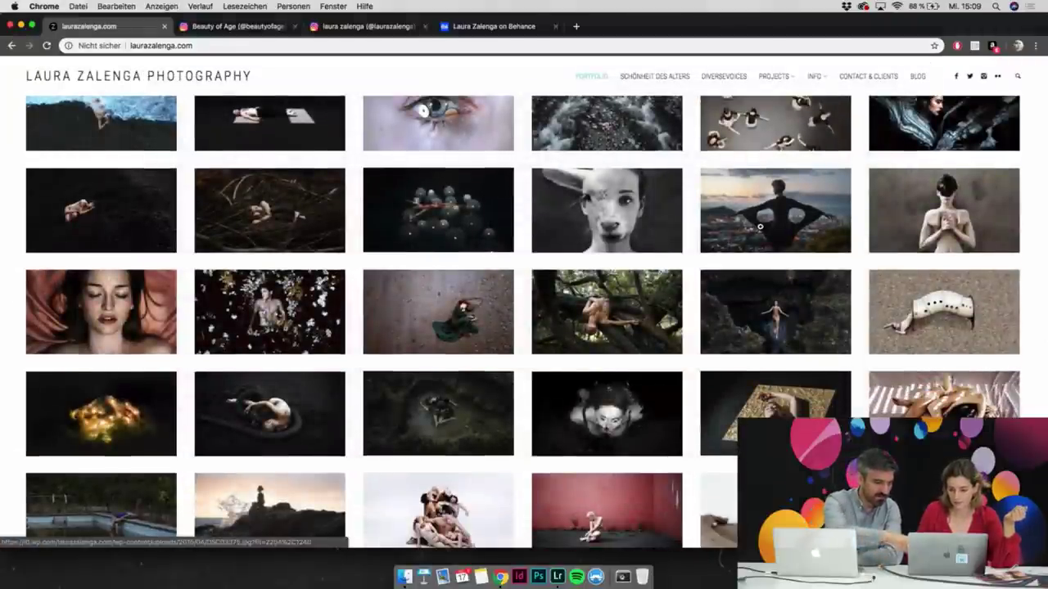
pyautogui.click(723, 245)
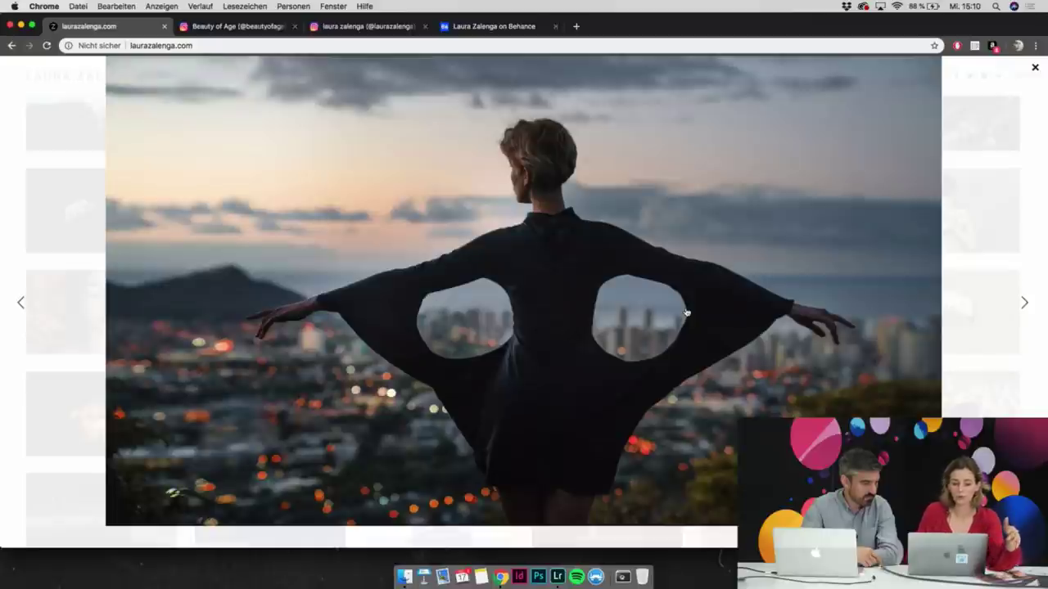
pyautogui.click(1035, 69)
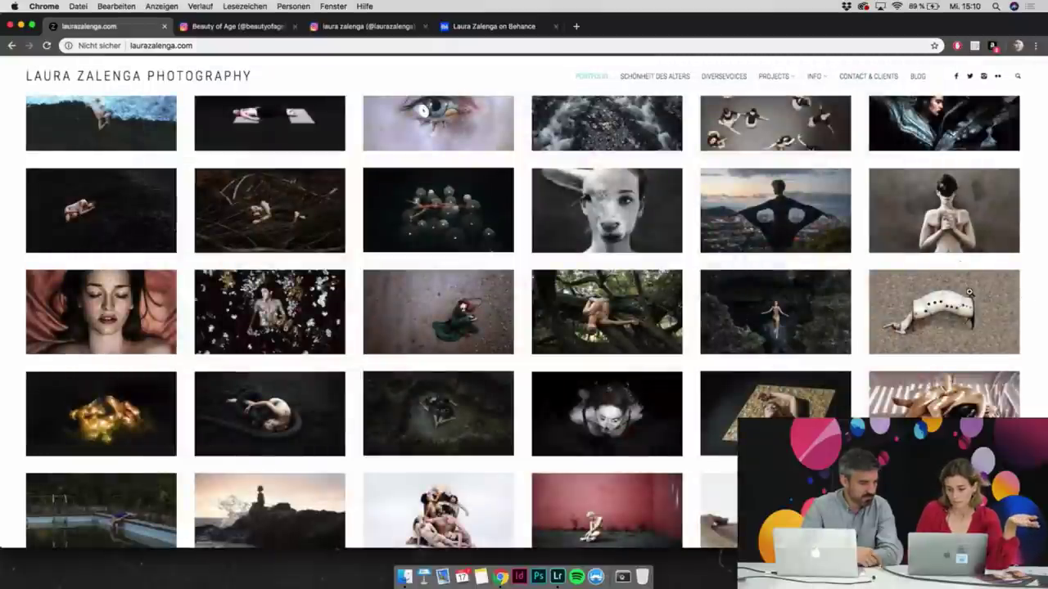
pyautogui.click(969, 292)
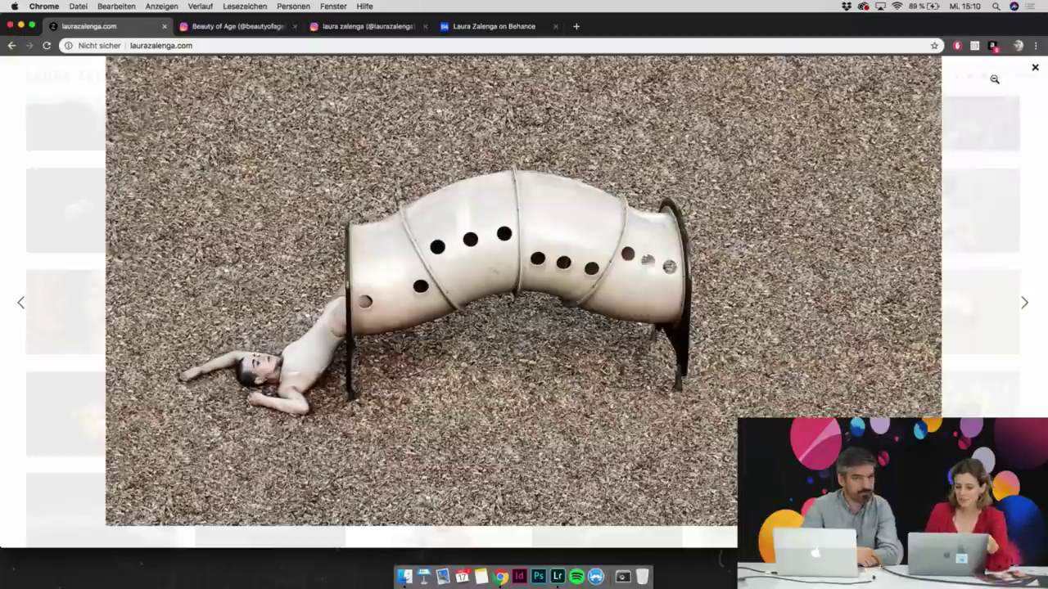
pyautogui.click(1034, 68)
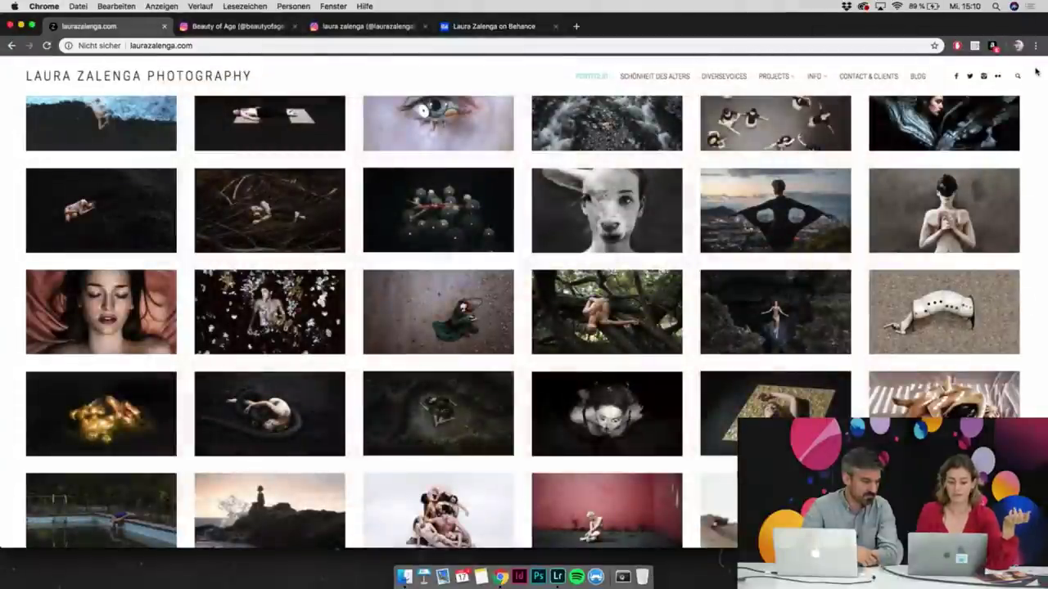
pyautogui.click(460, 287)
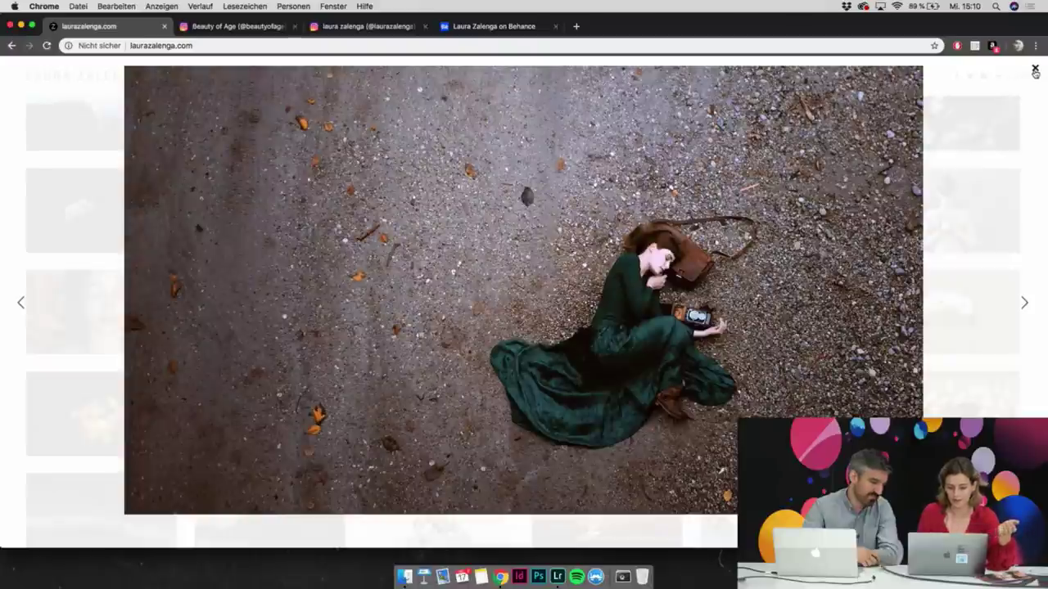
pyautogui.click(1035, 71)
pyautogui.scroll(-5, 749, 218)
pyautogui.scroll(-2, 751, 219)
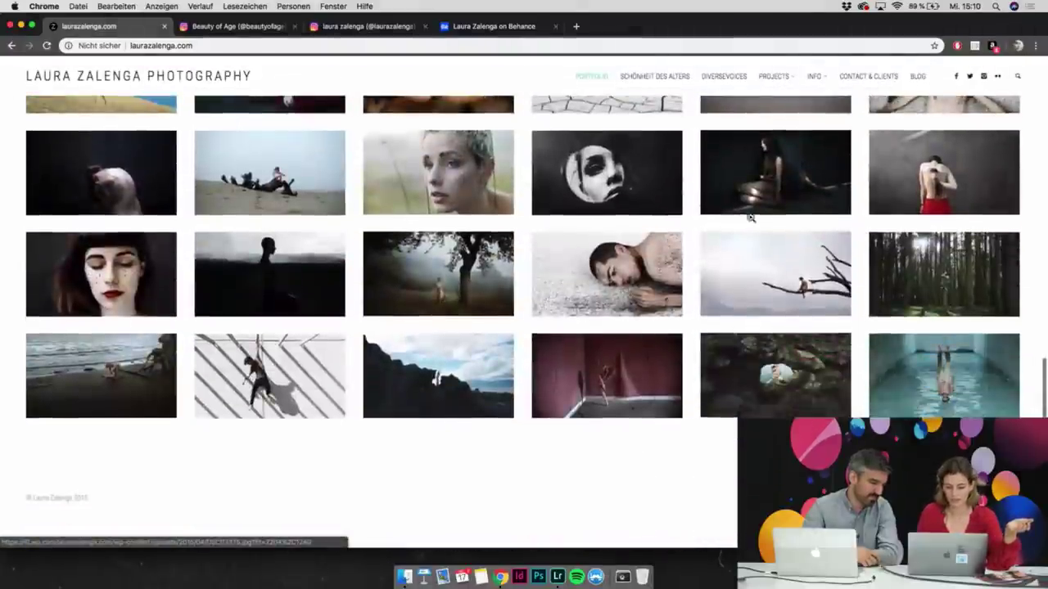
pyautogui.scroll(10, 751, 219)
pyautogui.scroll(3, 750, 218)
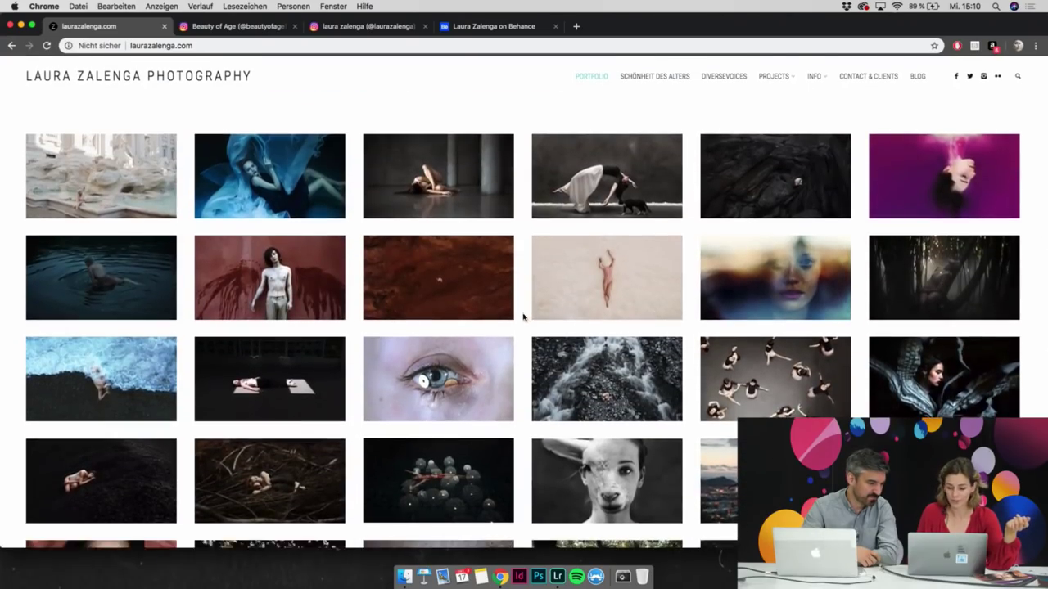
pyautogui.scroll(-7, 529, 311)
pyautogui.scroll(-5, 524, 318)
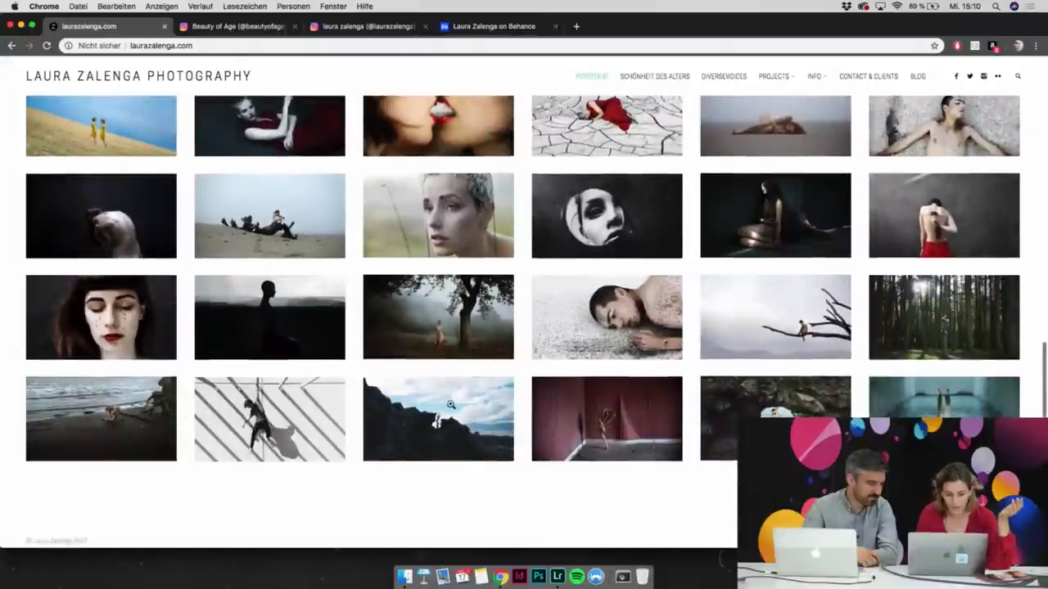
pyautogui.click(450, 404)
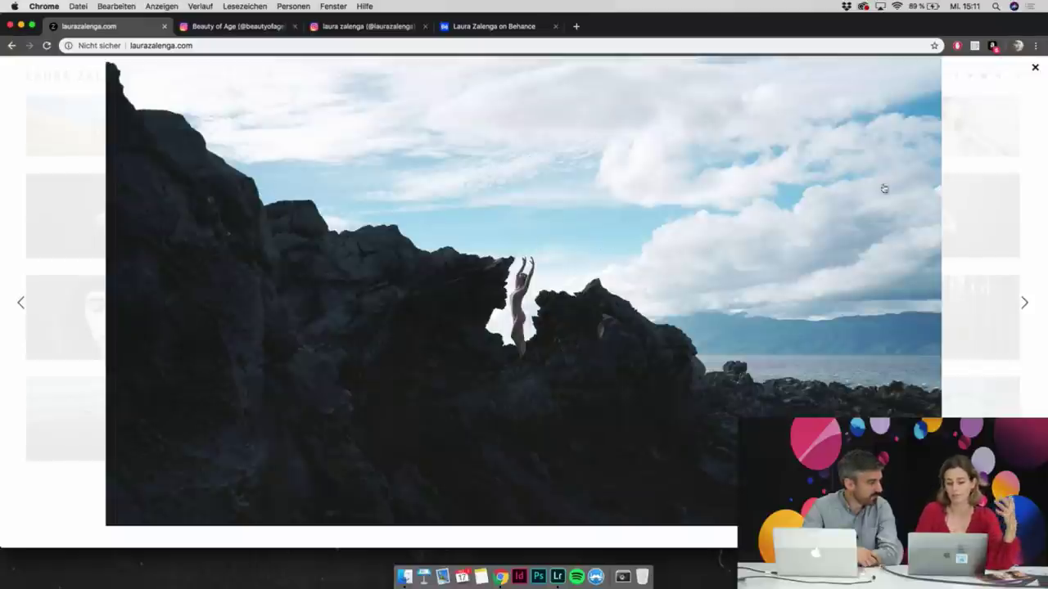
pyautogui.click(1035, 69)
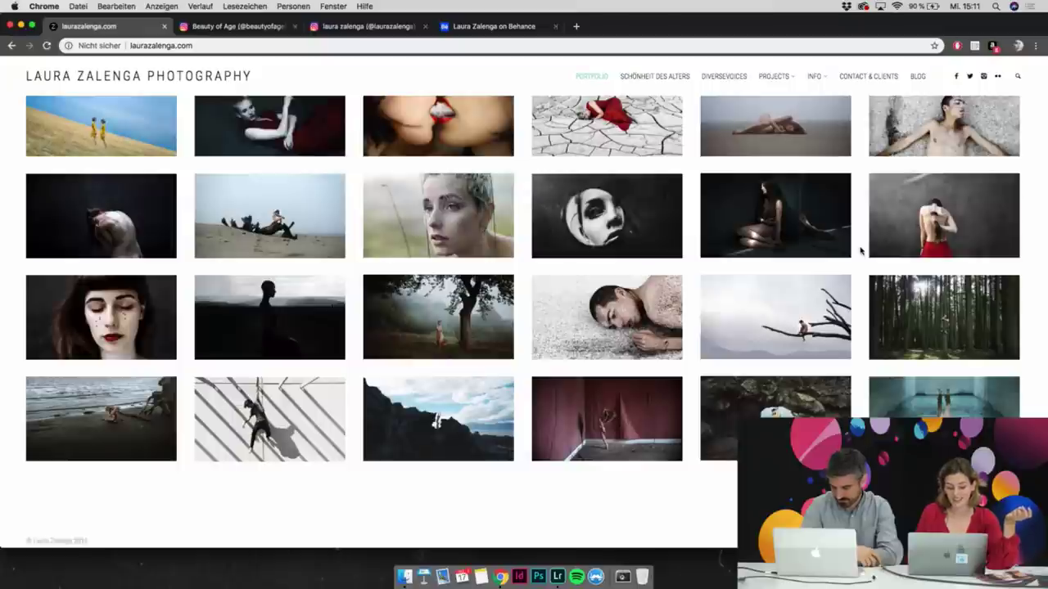
pyautogui.click(649, 419)
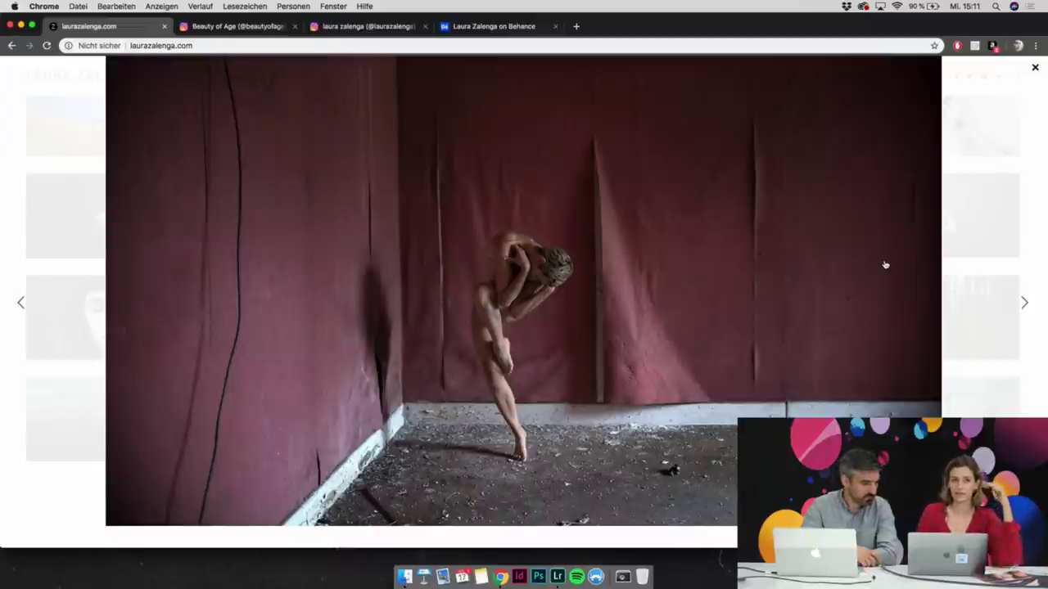
pyautogui.click(1035, 68)
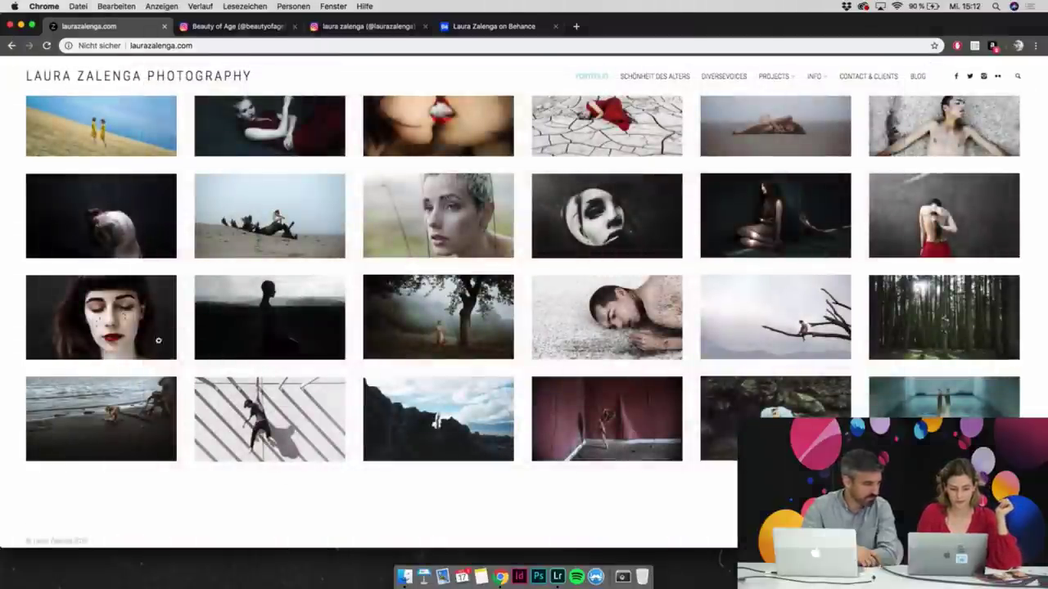
pyautogui.click(142, 318)
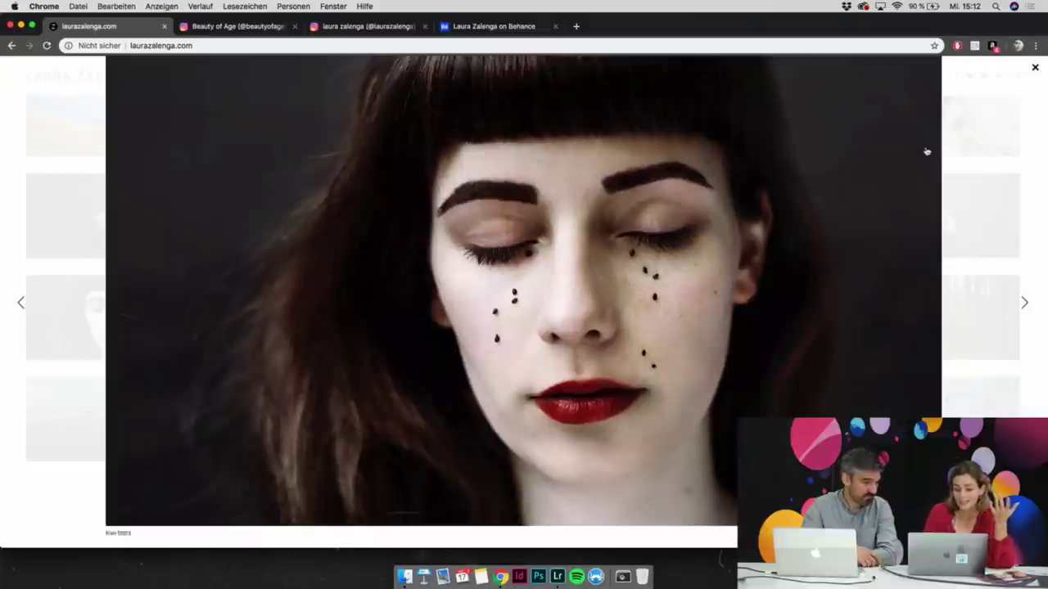
pyautogui.click(1034, 70)
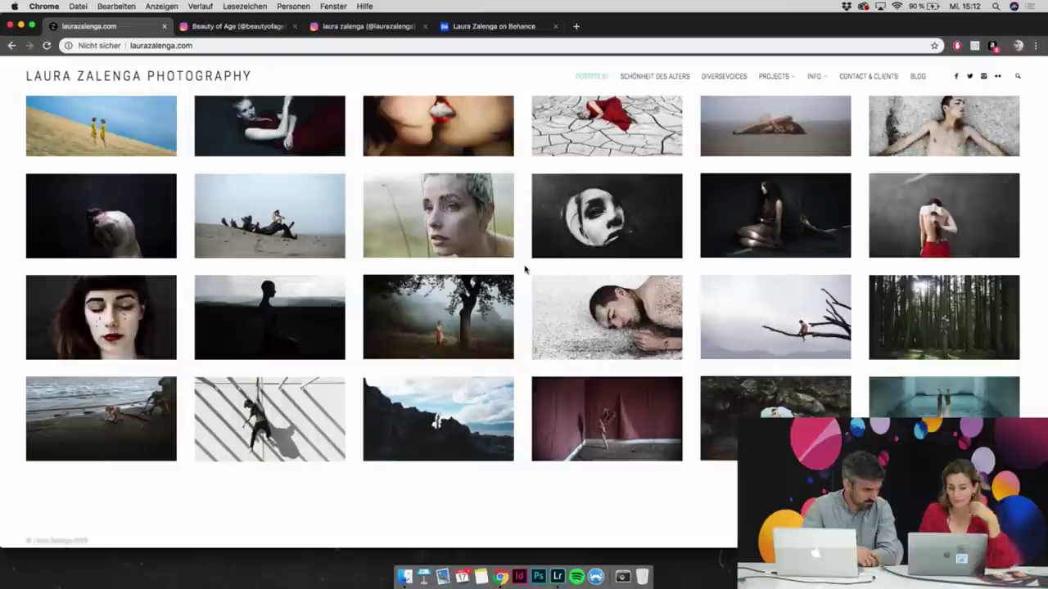
pyautogui.scroll(4, 524, 268)
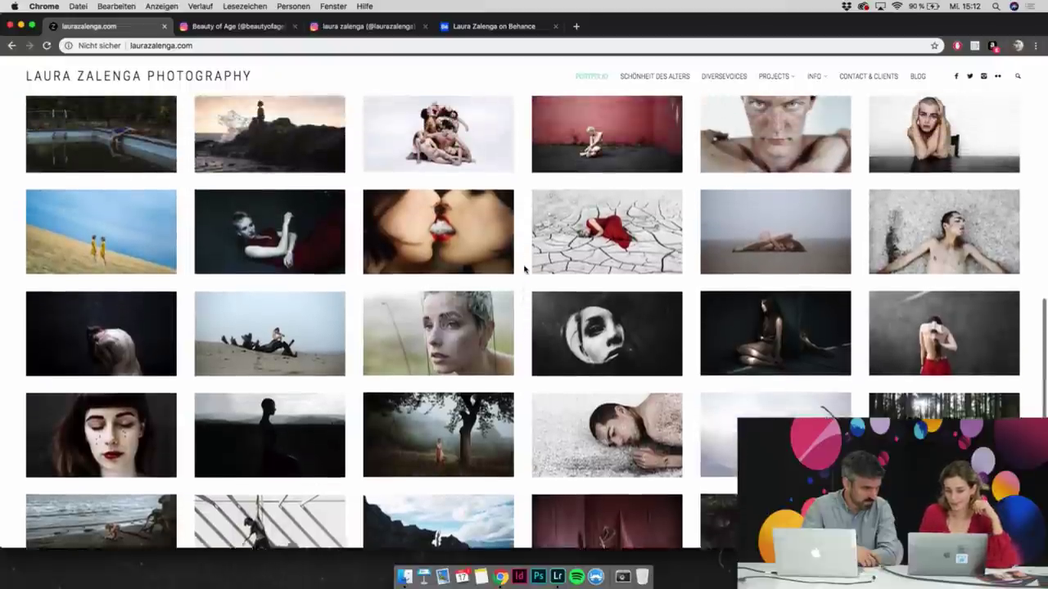
pyautogui.scroll(5, 524, 269)
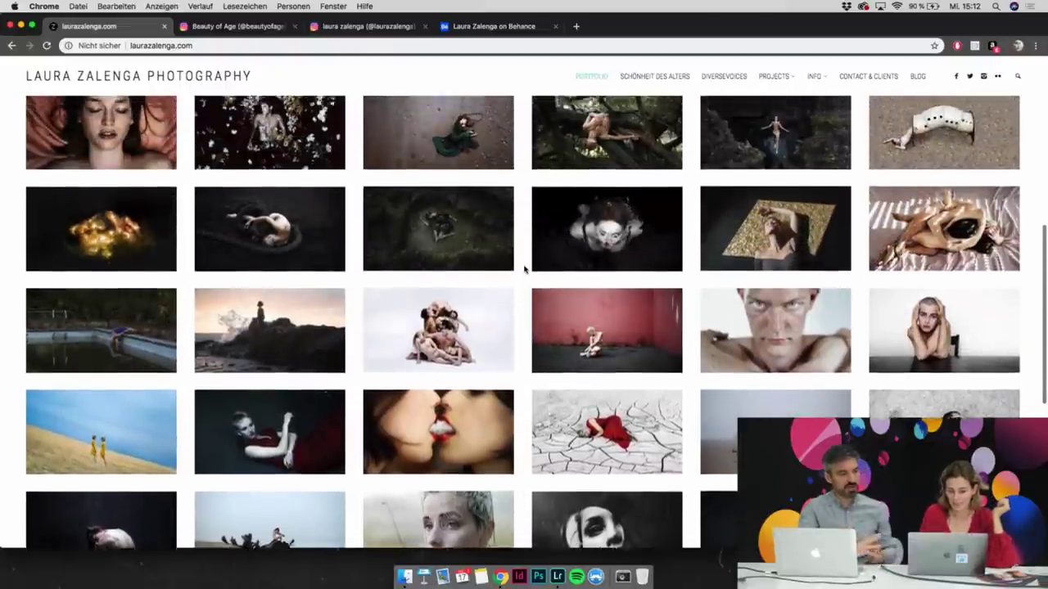
pyautogui.scroll(6, 525, 269)
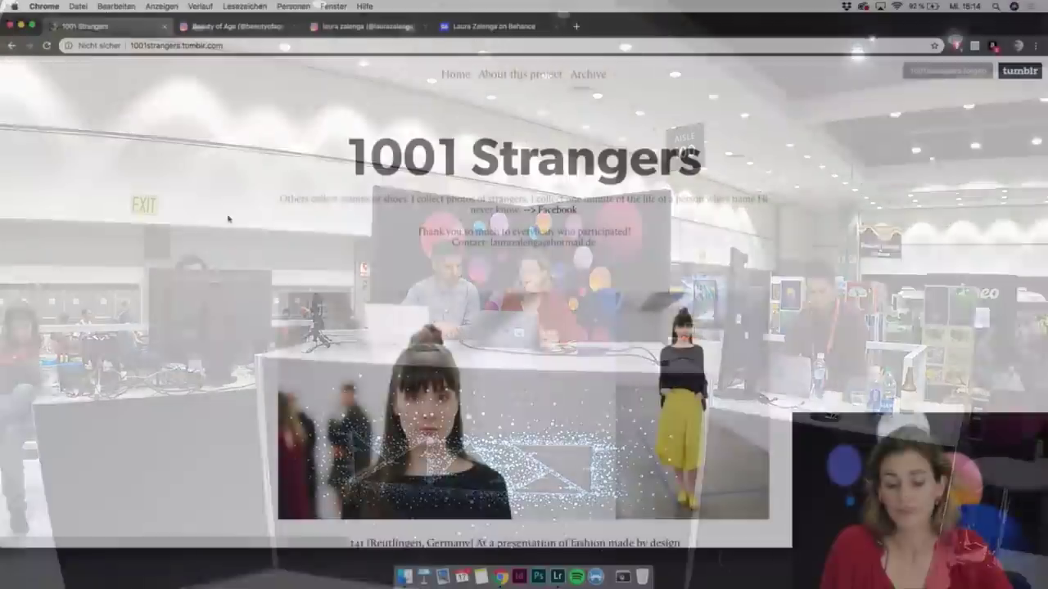
# Scroll the 1001 Strangers blog to post 232, the Oahu flea-market portrait
pyautogui.scroll(-5, 229, 219)
pyautogui.scroll(-15, 228, 220)
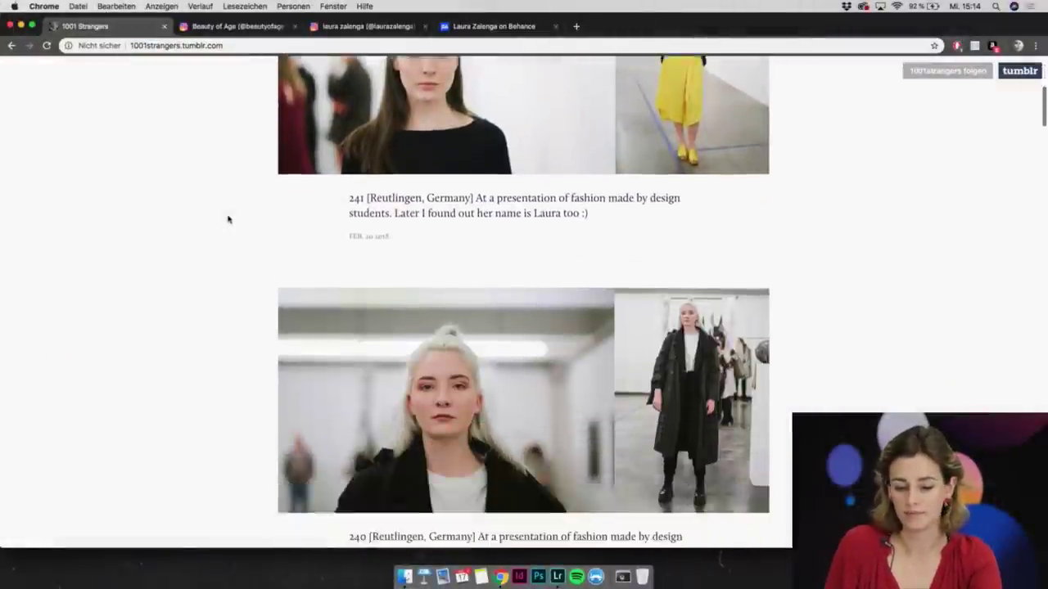
pyautogui.scroll(-20, 228, 220)
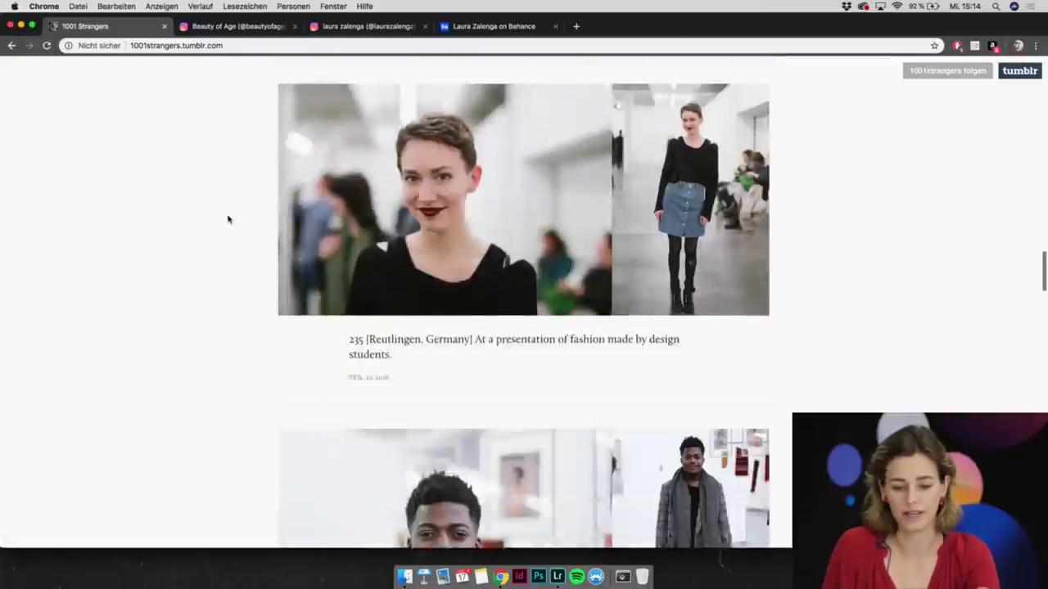
pyautogui.scroll(4, 228, 220)
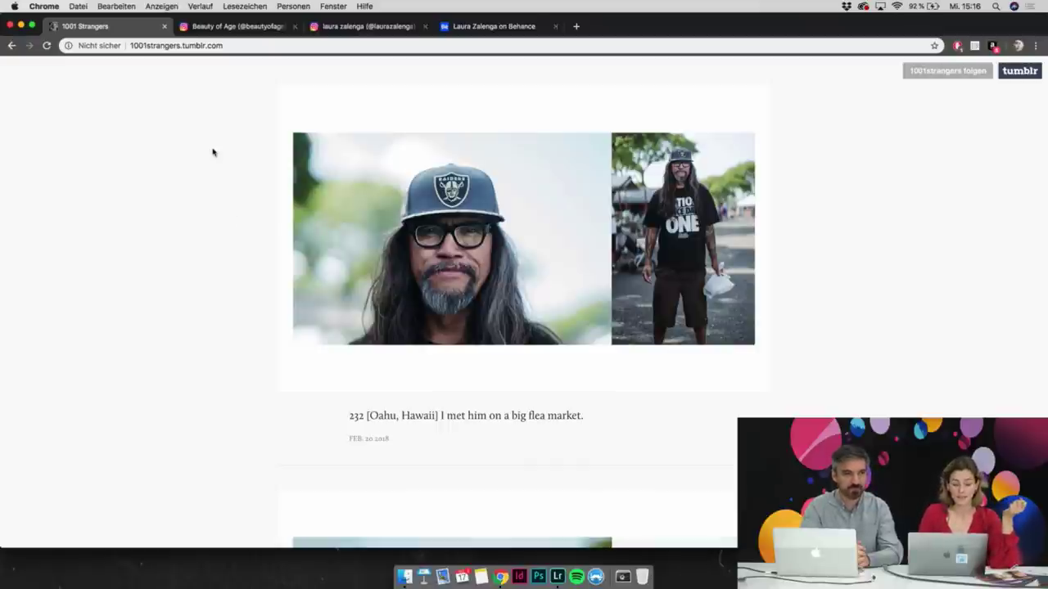
# Switch to the Beauty of Age profile and open the two-gold-rings hand post
pyautogui.click(254, 28)
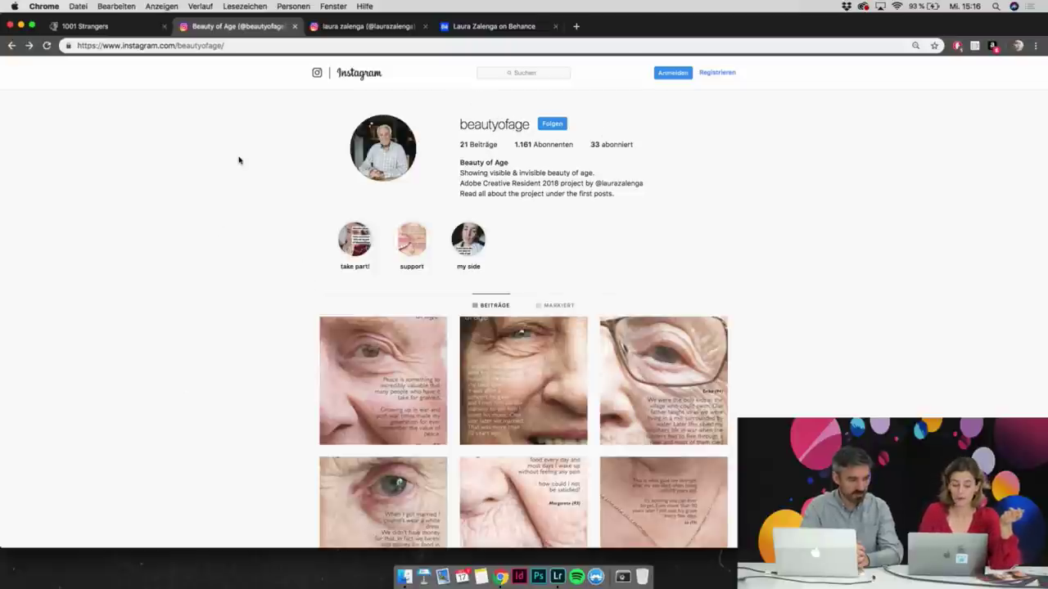
pyautogui.scroll(-3, 238, 160)
pyautogui.scroll(-10, 238, 160)
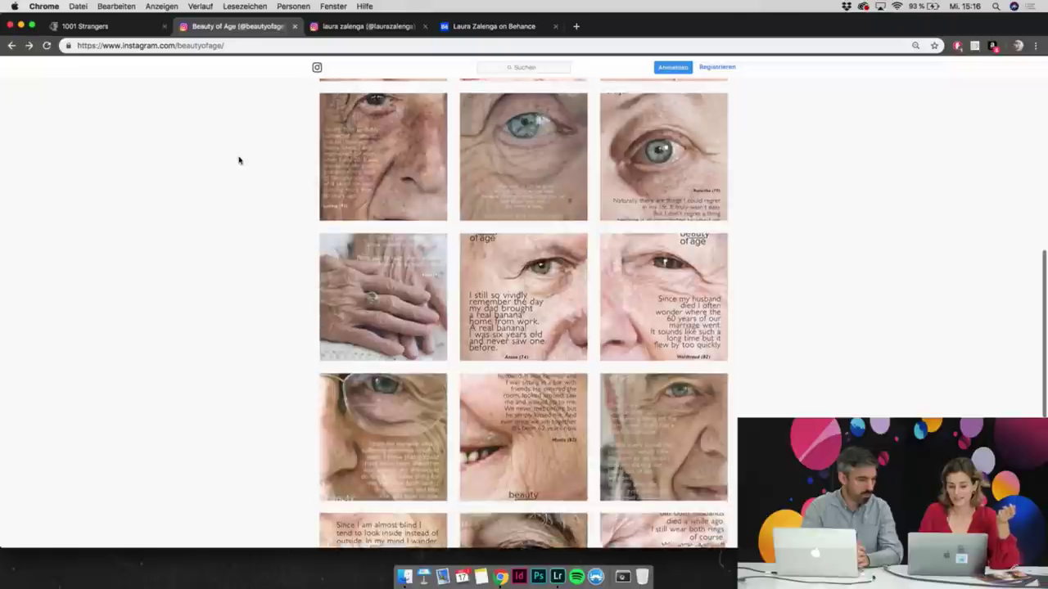
pyautogui.scroll(-5, 238, 160)
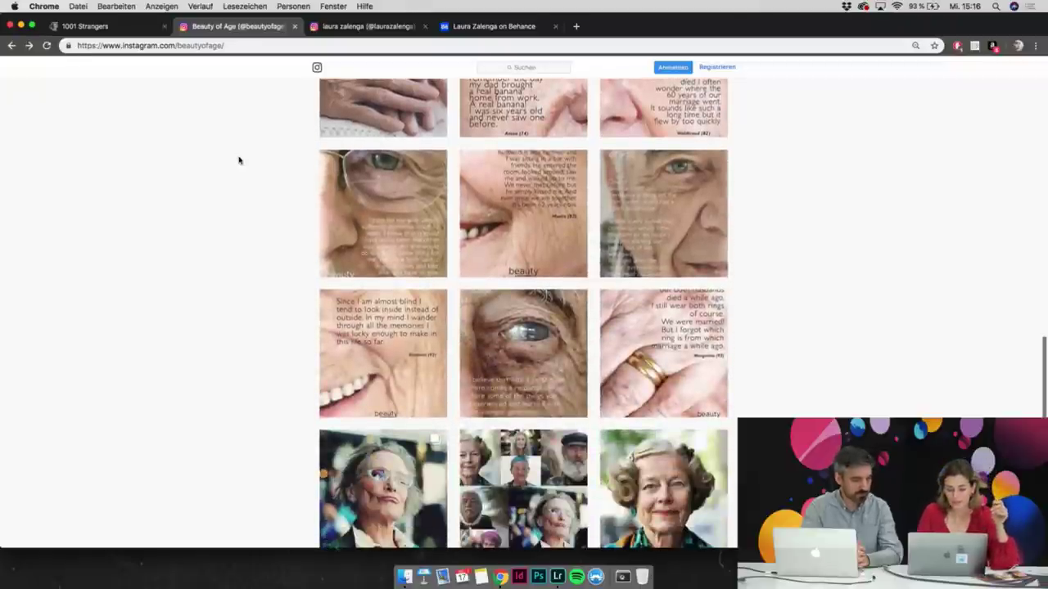
pyautogui.click(647, 323)
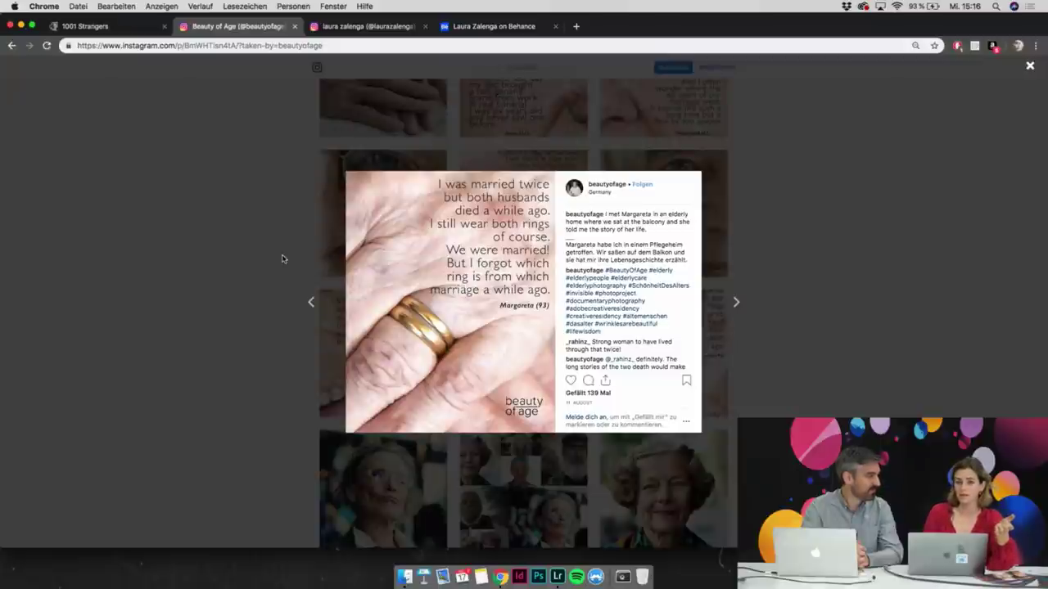
# Close the rings post and browse down the Beauty of Age profile grid
pyautogui.click(227, 254)
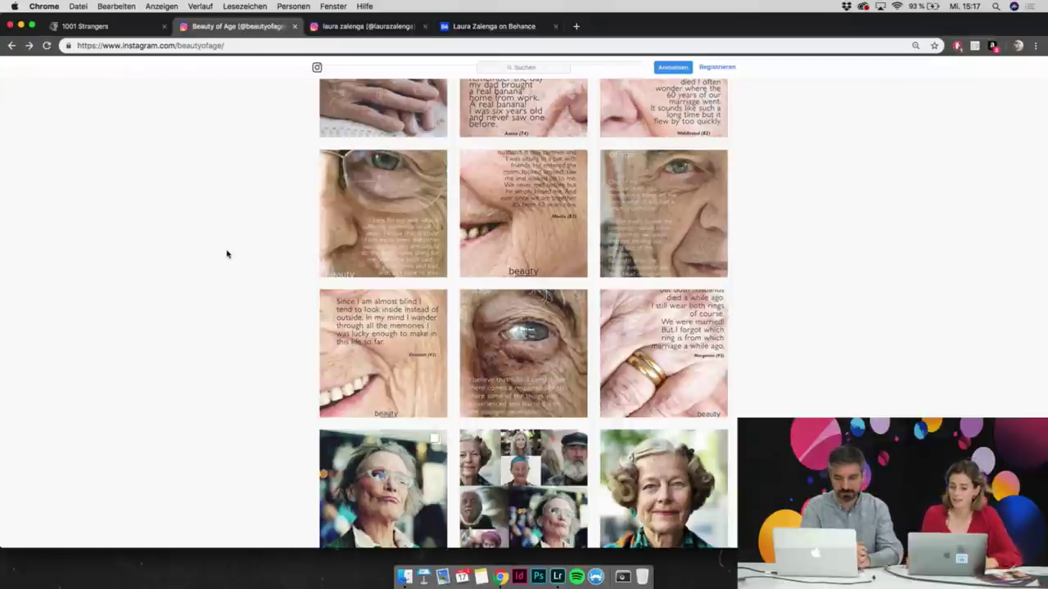
pyautogui.scroll(3, 227, 254)
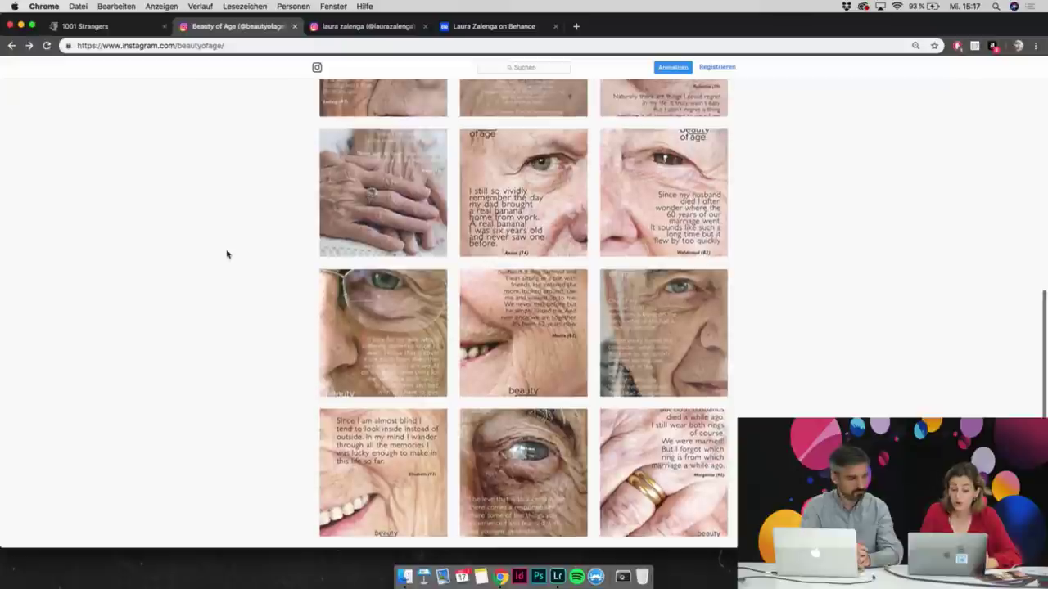
pyautogui.scroll(10, 227, 254)
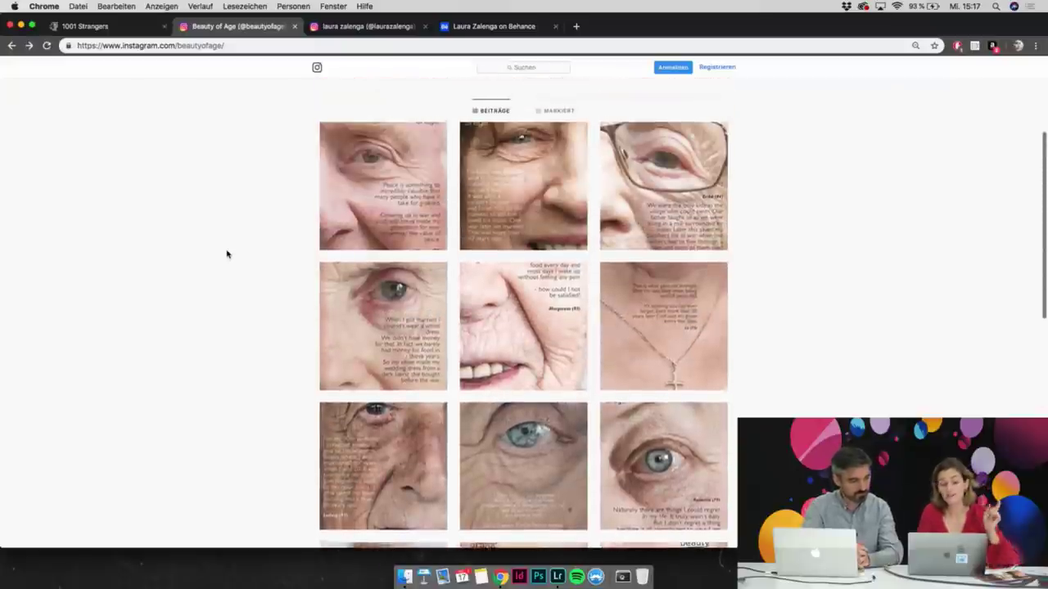
pyautogui.scroll(5, 227, 254)
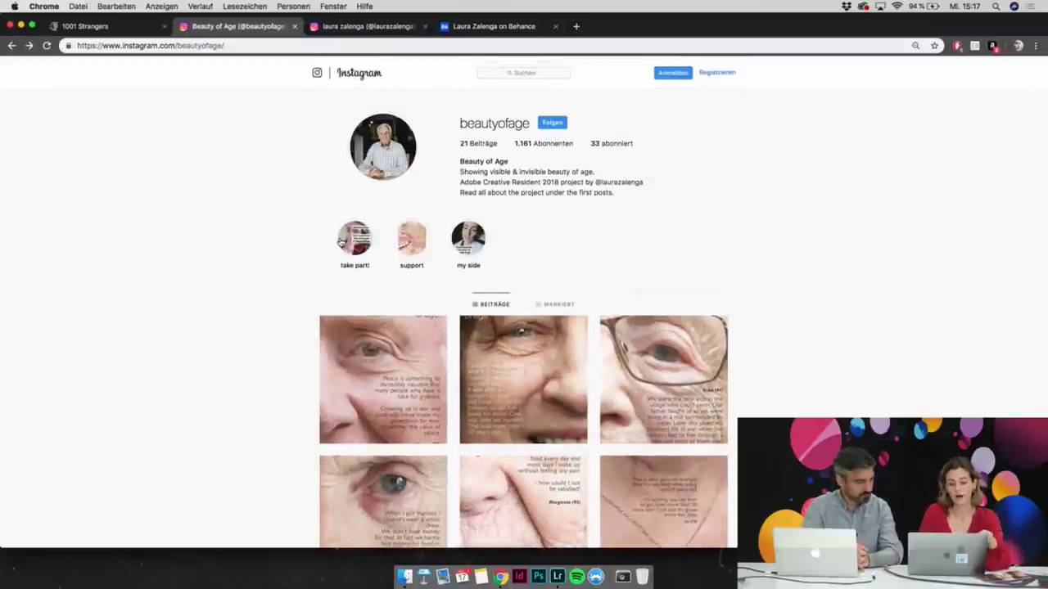
pyautogui.scroll(-3, 241, 222)
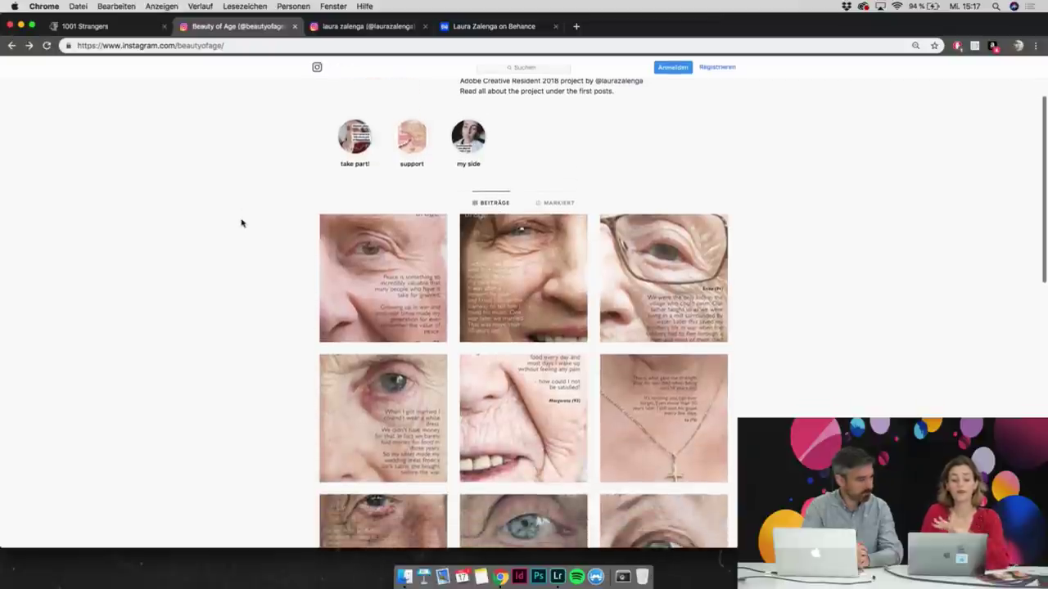
pyautogui.scroll(-3, 242, 223)
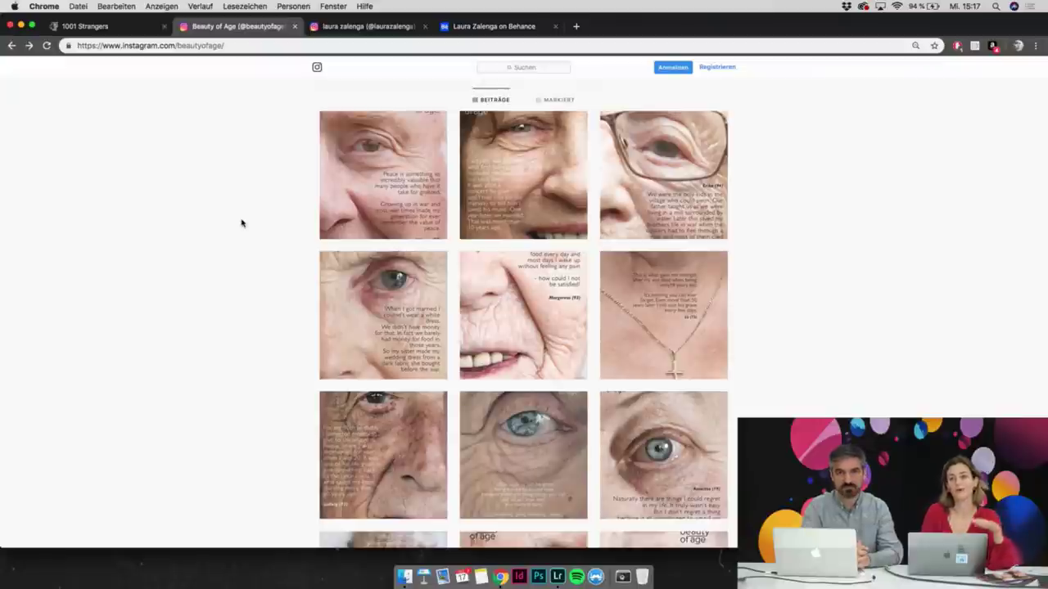
pyautogui.scroll(-1, 241, 223)
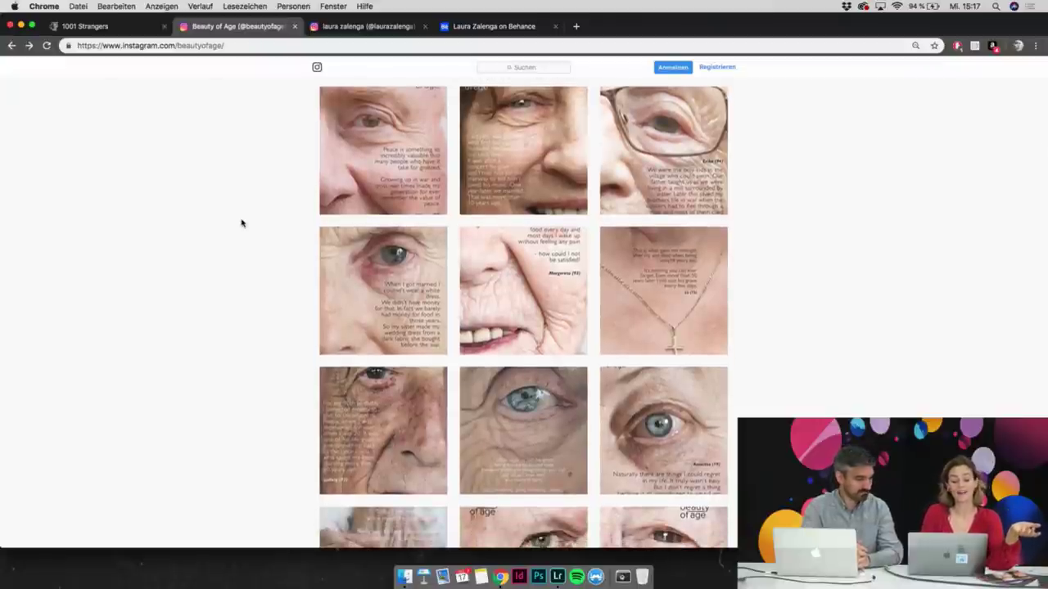
pyautogui.scroll(-1, 241, 223)
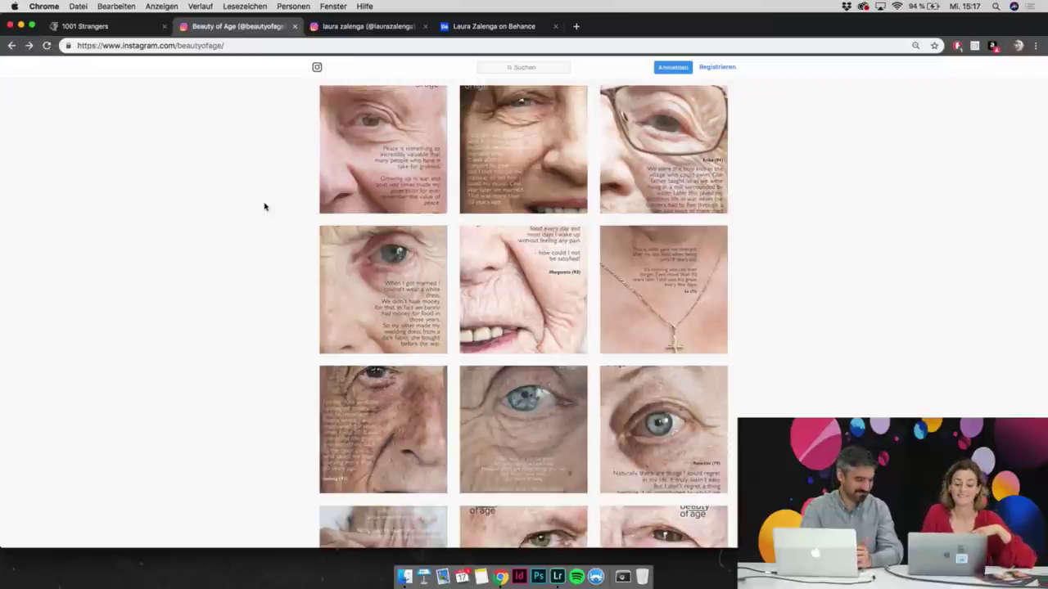
pyautogui.scroll(-1, 264, 206)
# Reveal the desktop with F11, Quick Look collage_age.jpg, and bring up a Finder window
pyautogui.press('F11')
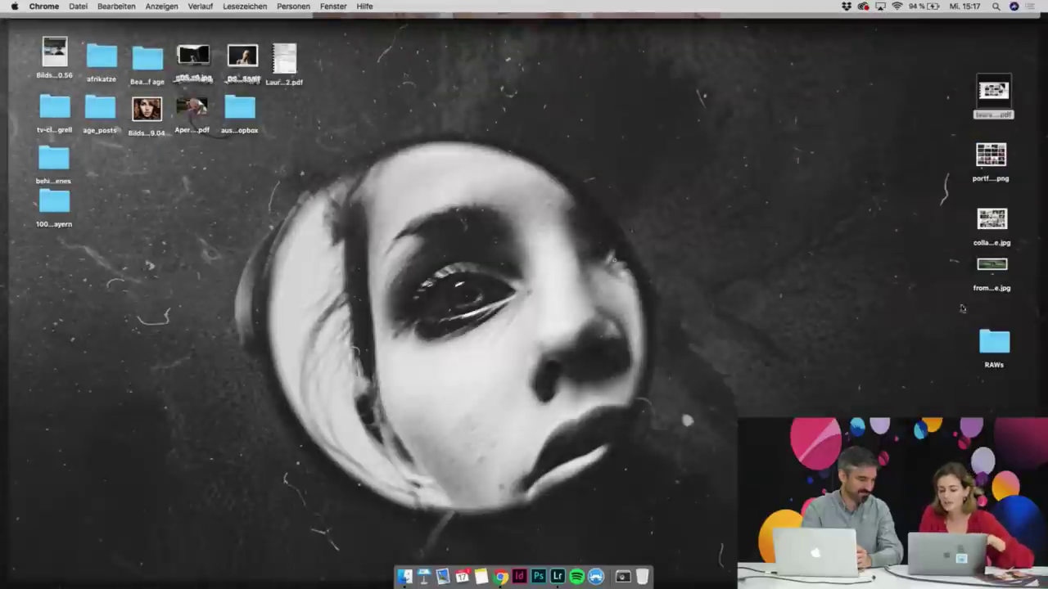
pyautogui.click(997, 215)
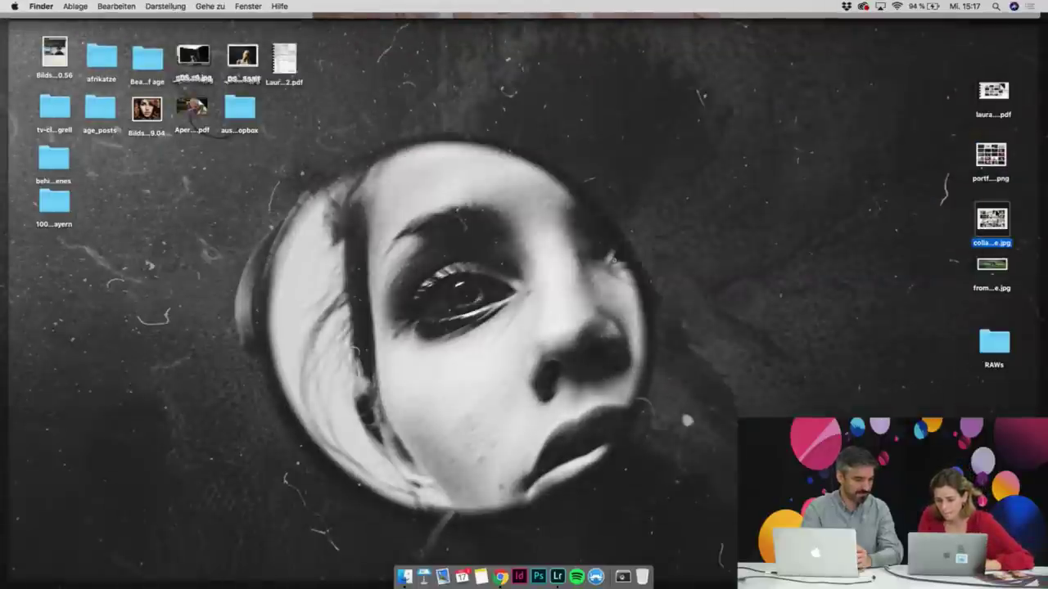
pyautogui.press('space')
pyautogui.press('space')
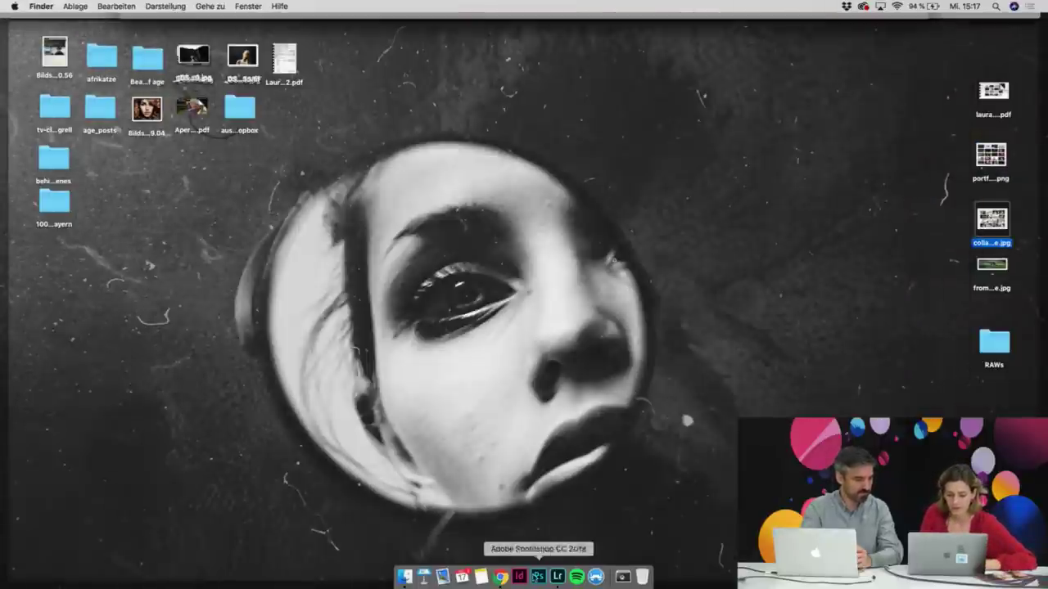
pyautogui.click(405, 577)
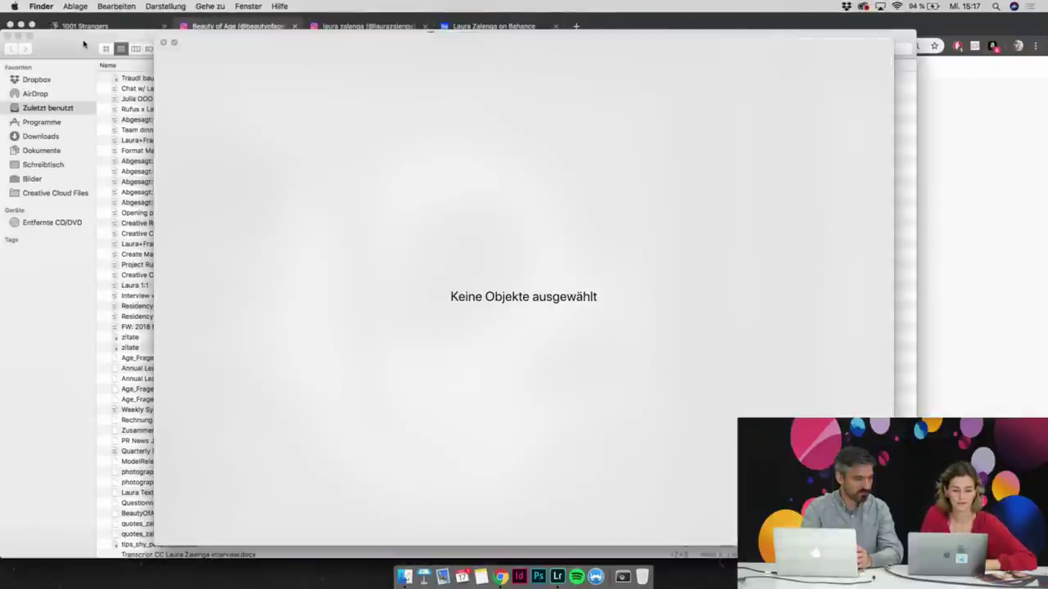
# Close the Finder window to uncover the collage_age.jpg Quick Look preview
pyautogui.click(9, 37)
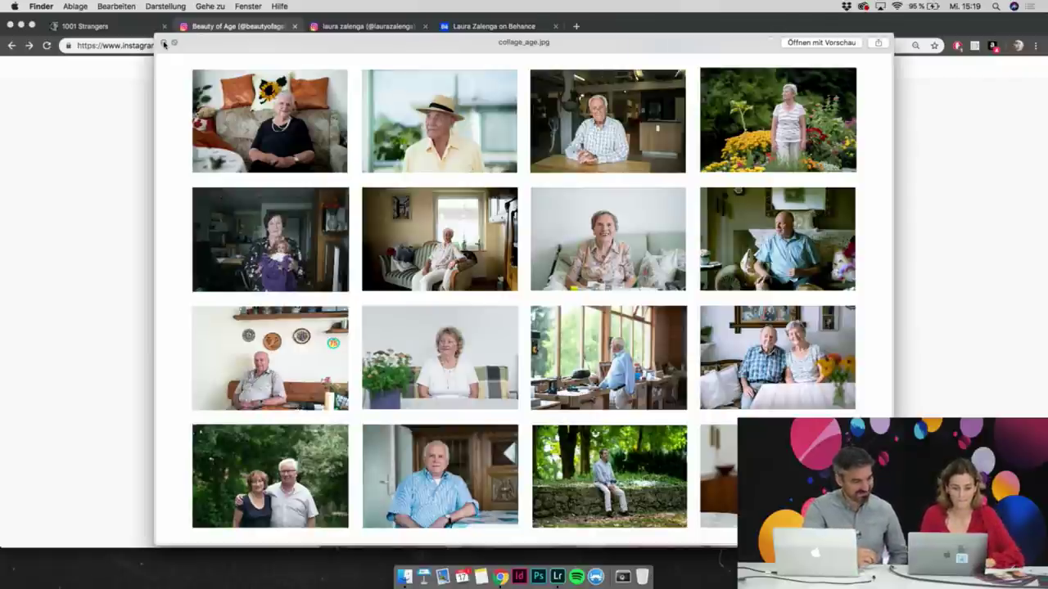
# Close the collage preview, scroll back up the Instagram page, and switch to Lightroom
pyautogui.click(164, 44)
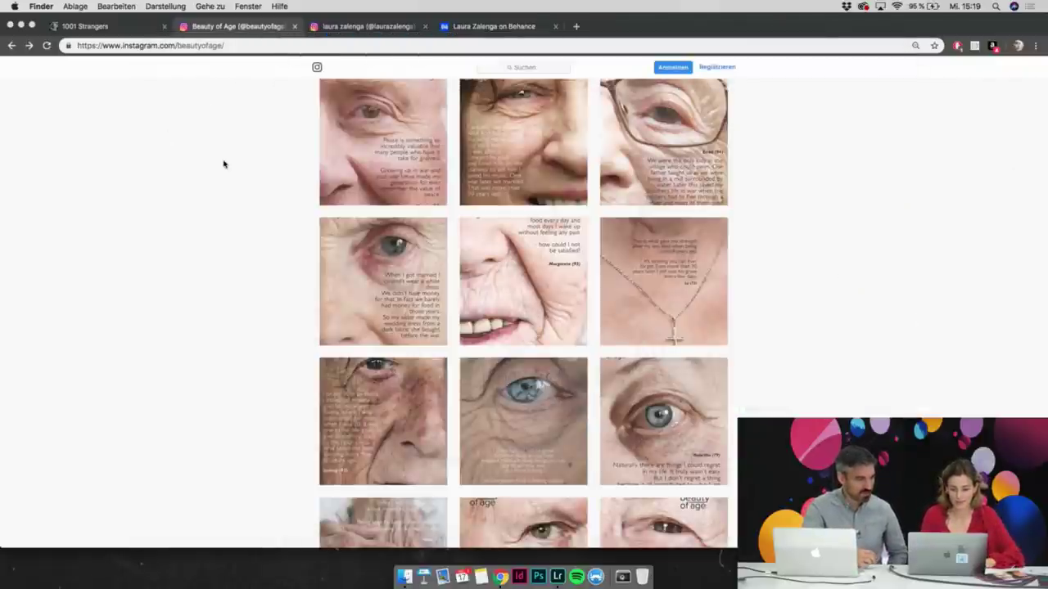
pyautogui.scroll(3, 224, 165)
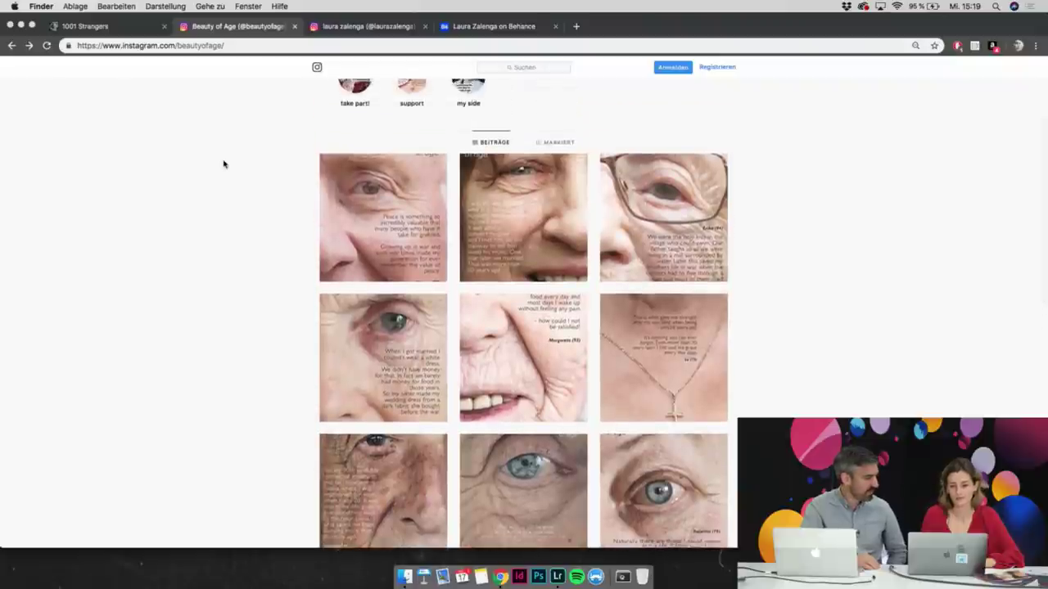
pyautogui.scroll(1, 223, 164)
pyautogui.click(560, 576)
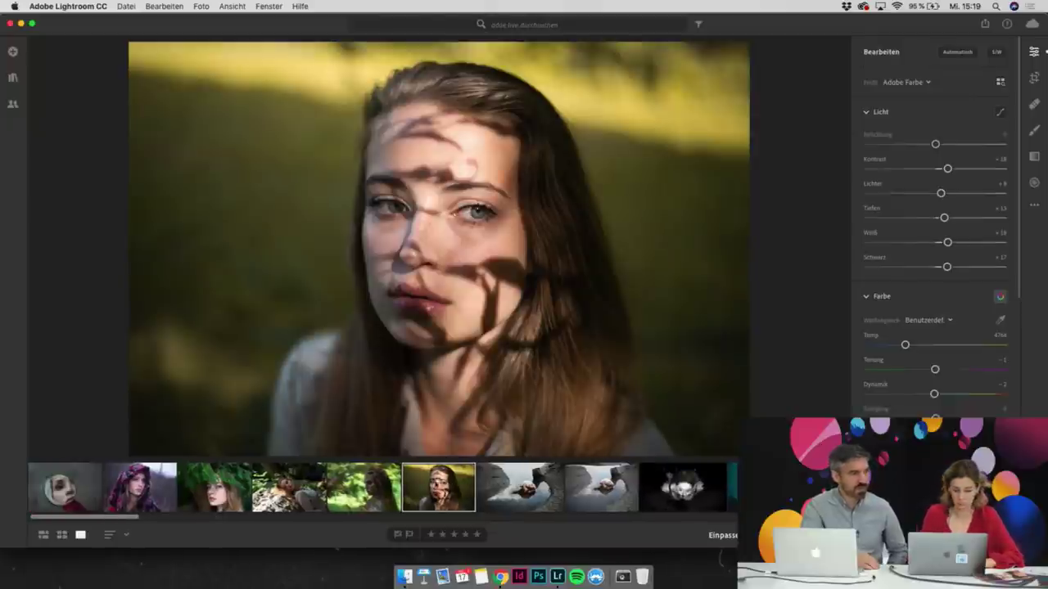
# Load the round-mirror portrait with the red sweater from the filmstrip
pyautogui.click(66, 489)
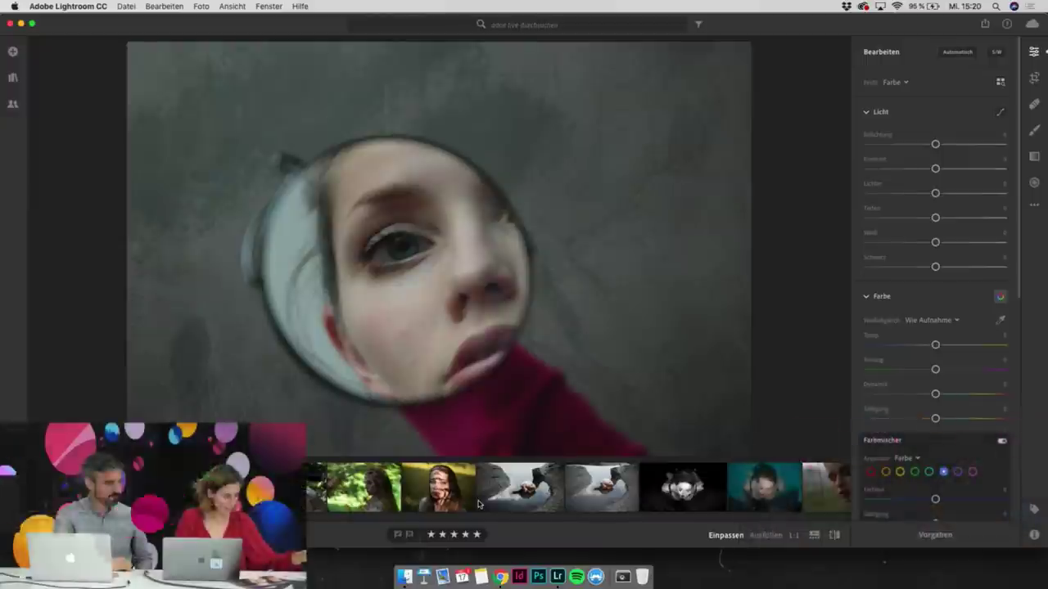
pyautogui.press('F11')
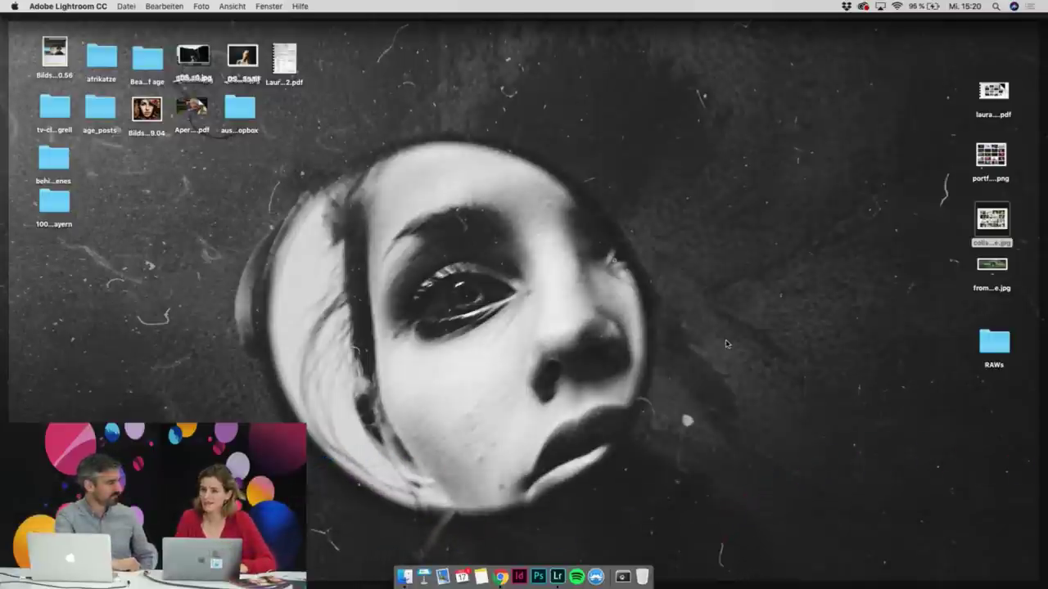
pyautogui.press('F11')
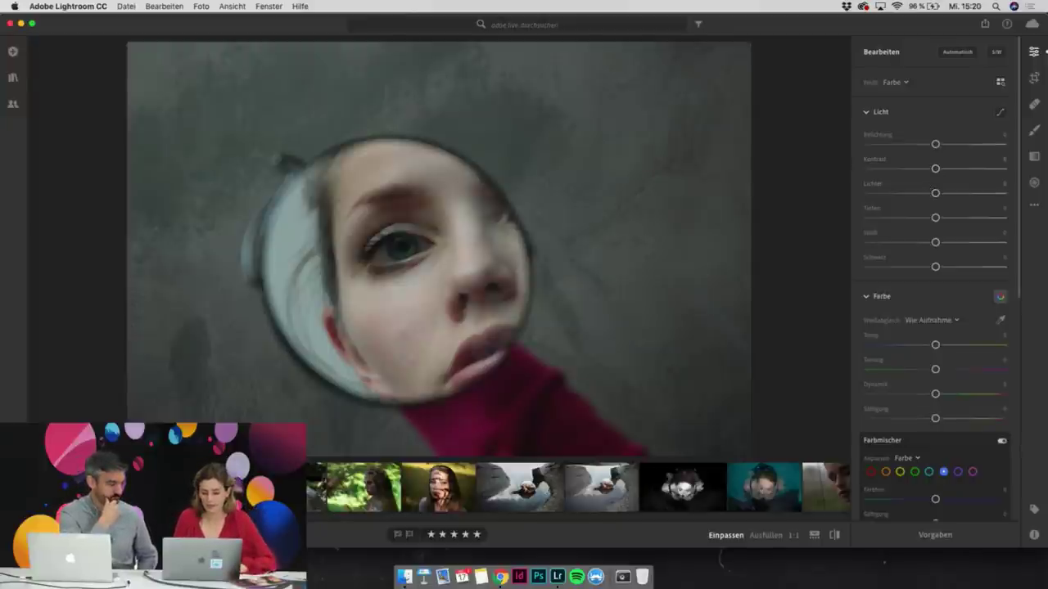
pyautogui.press('F11')
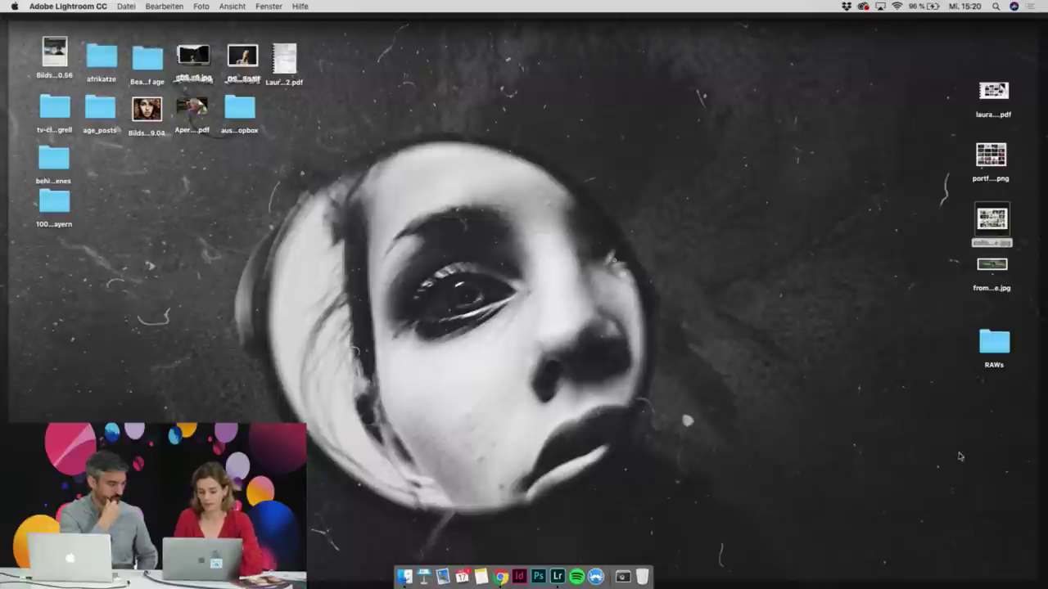
pyautogui.press('F11')
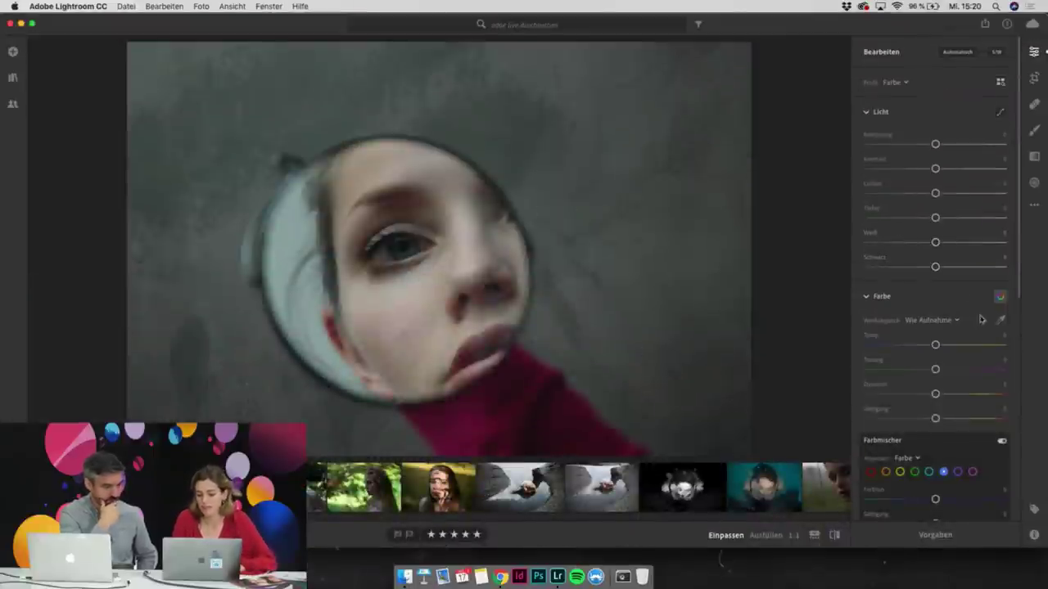
# Drop saturation to -100 on all eight colour-mixer channels, red through magenta
pyautogui.scroll(-5, 969, 256)
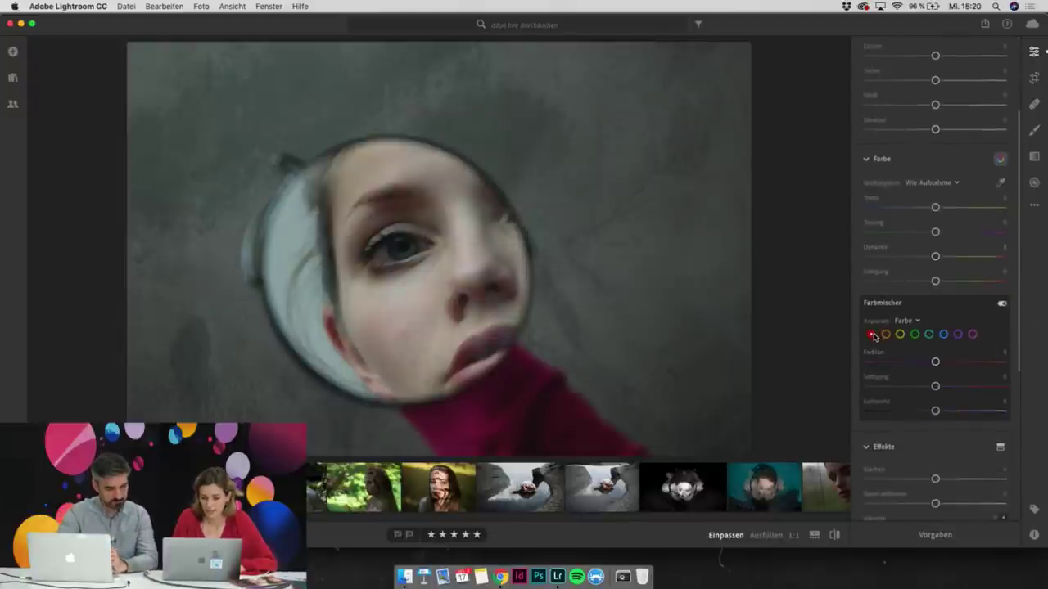
pyautogui.moveTo(935, 386); pyautogui.dragTo(857, 386)
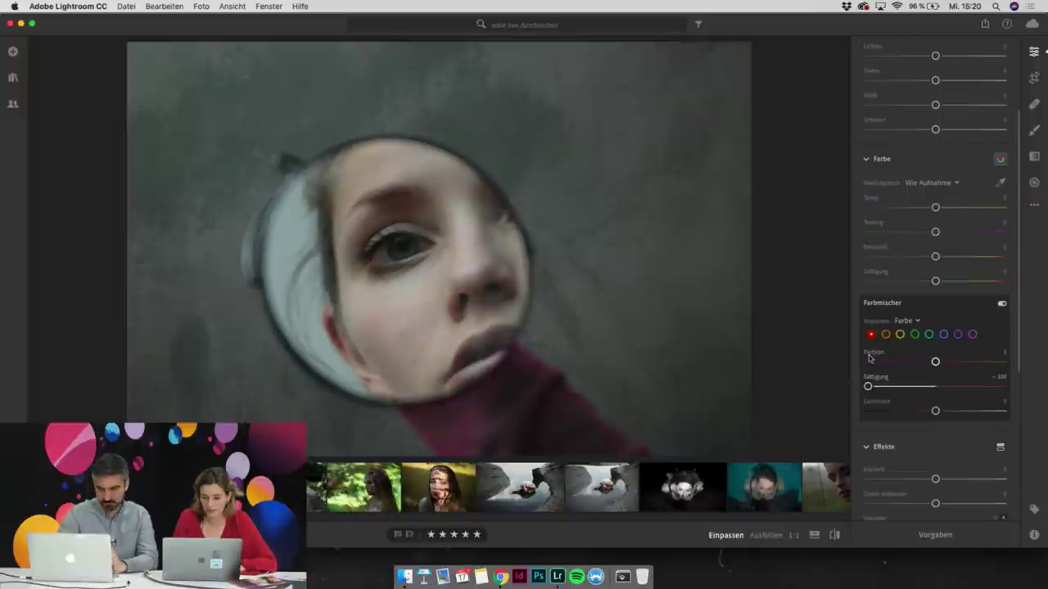
pyautogui.click(885, 334)
pyautogui.moveTo(936, 386); pyautogui.dragTo(863, 386)
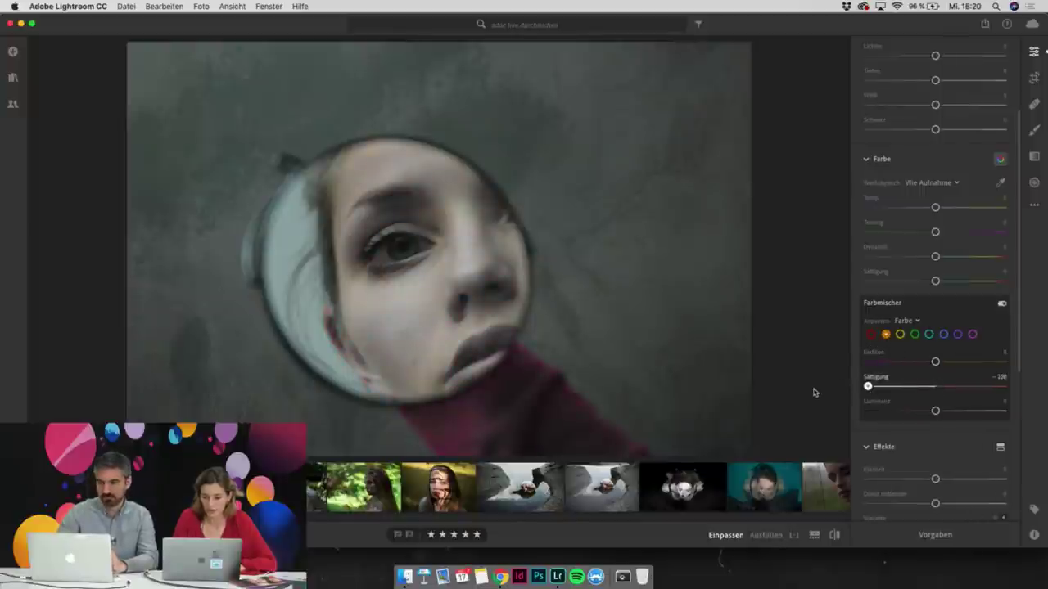
pyautogui.click(900, 334)
pyautogui.moveTo(935, 386); pyautogui.dragTo(837, 388)
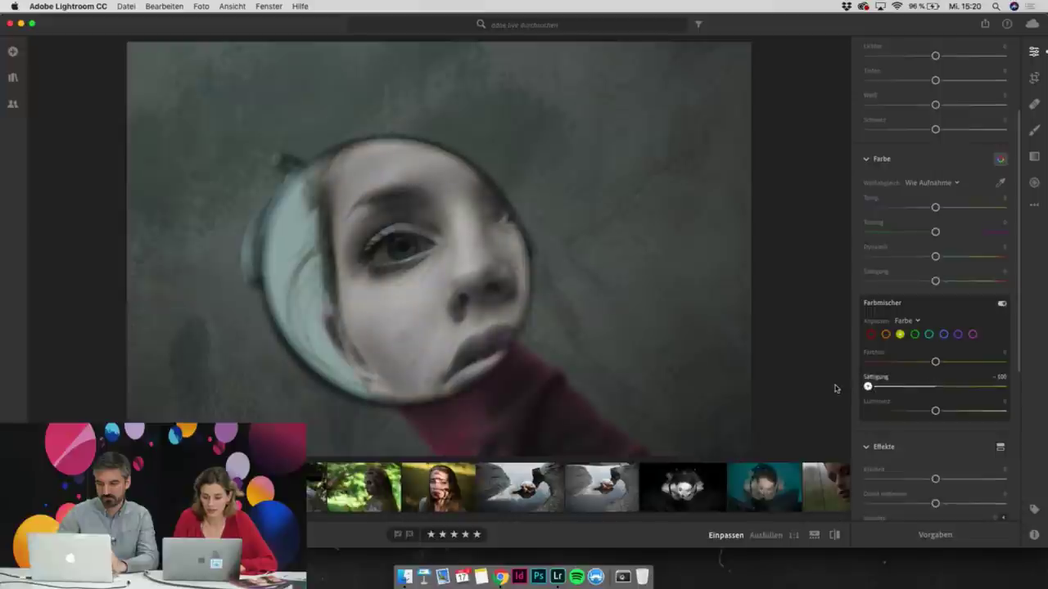
pyautogui.click(915, 334)
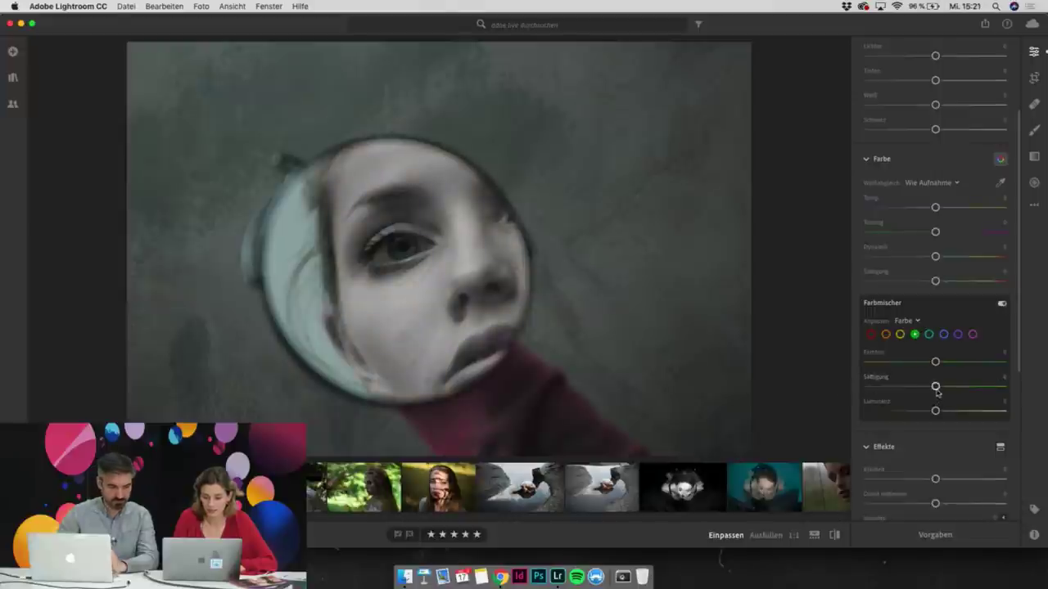
pyautogui.moveTo(935, 386); pyautogui.dragTo(843, 391)
pyautogui.click(928, 334)
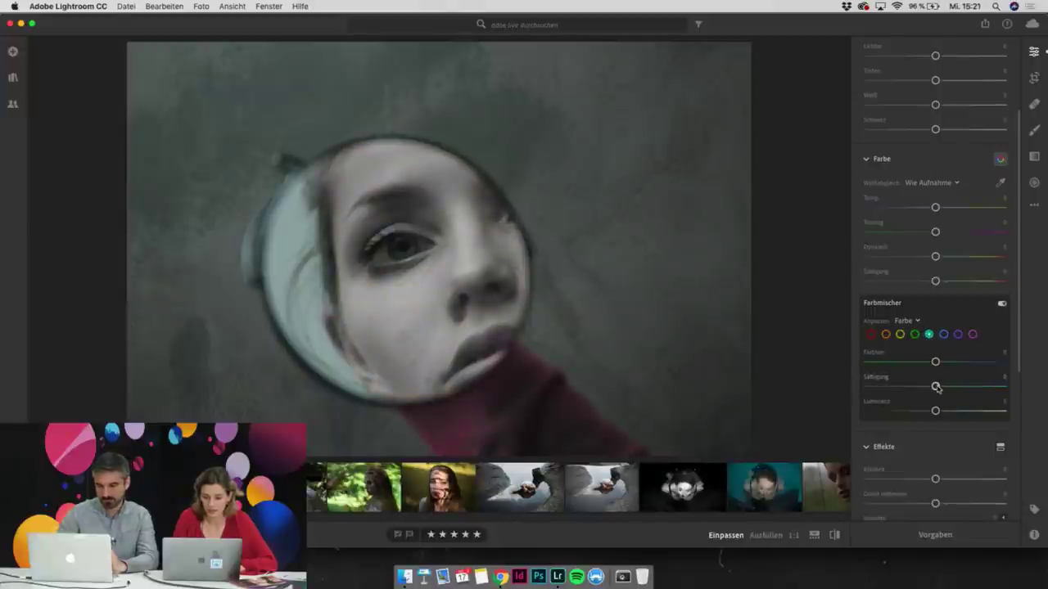
pyautogui.moveTo(936, 386); pyautogui.dragTo(802, 385)
pyautogui.click(942, 334)
pyautogui.moveTo(936, 386); pyautogui.dragTo(766, 388)
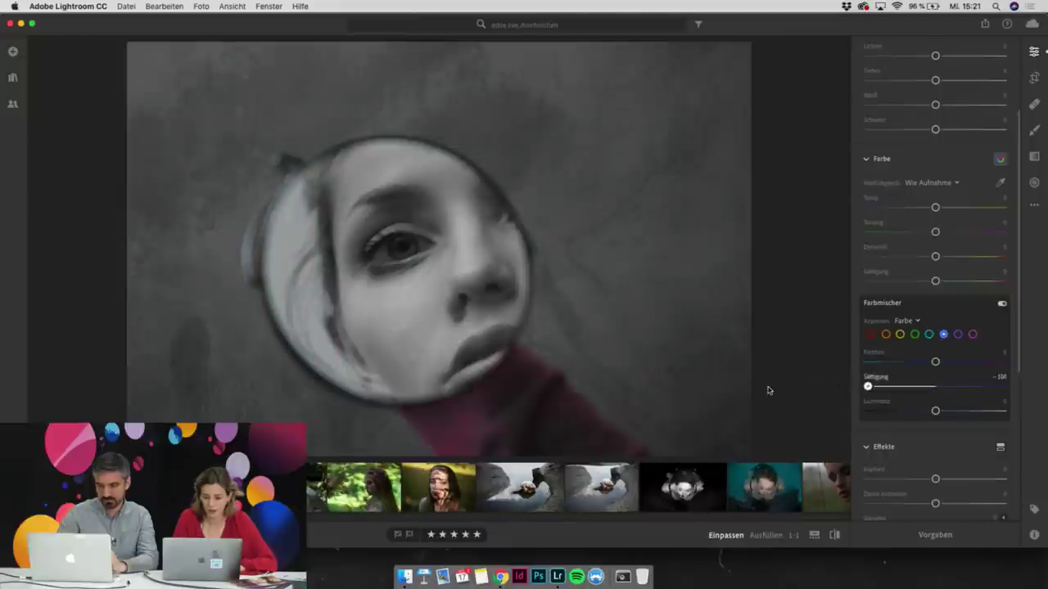
pyautogui.click(958, 334)
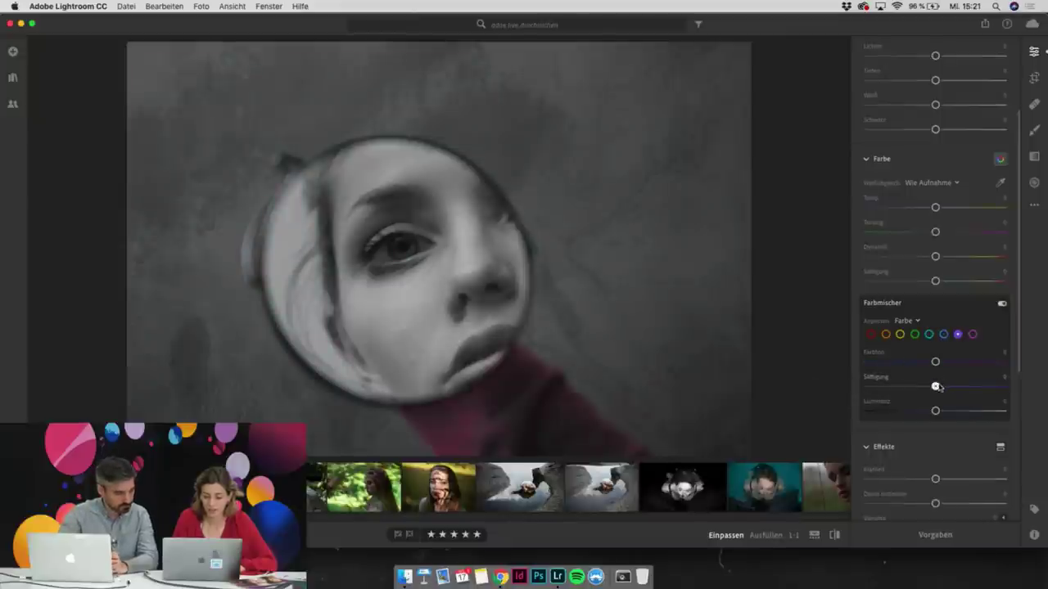
pyautogui.moveTo(937, 387); pyautogui.dragTo(810, 386)
pyautogui.click(973, 334)
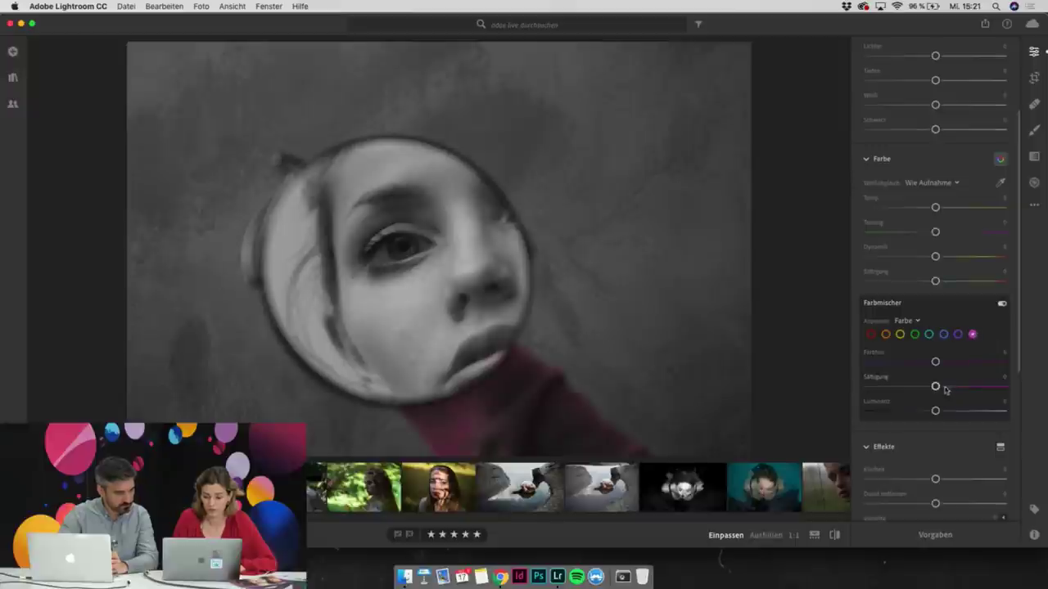
pyautogui.moveTo(935, 388); pyautogui.dragTo(816, 391)
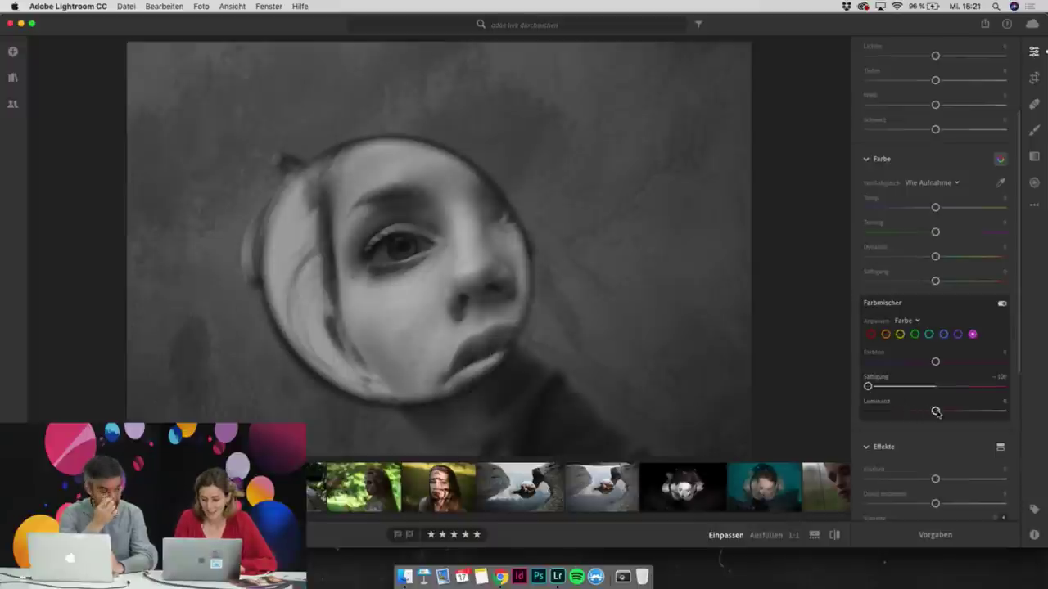
# Darken magenta luminance slightly, max out red luminance, lighten oranges, and set yellow luminance to +56
pyautogui.moveTo(935, 410); pyautogui.dragTo(1045, 460)
pyautogui.click(870, 334)
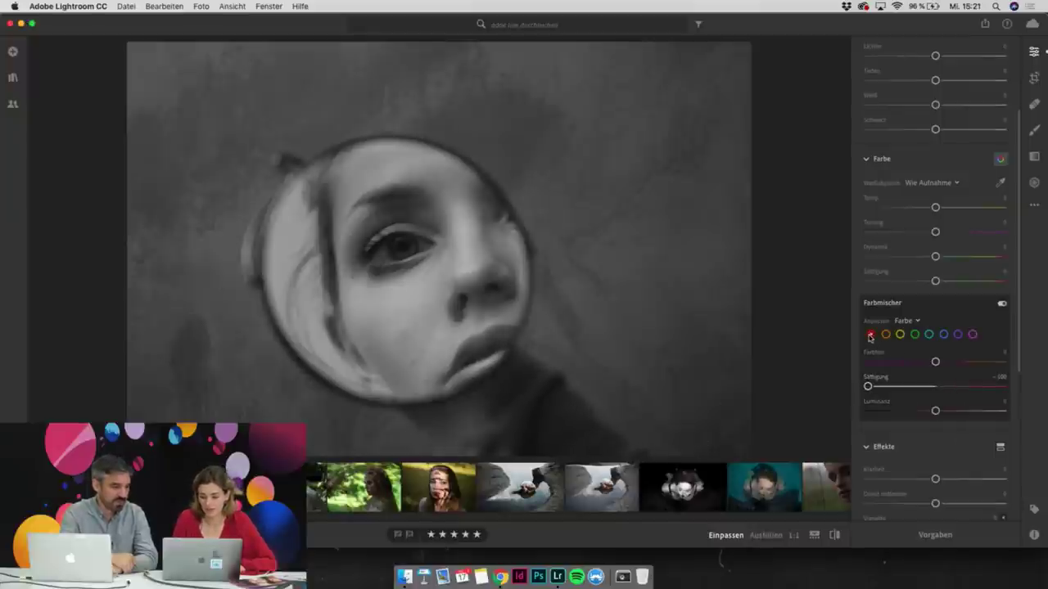
pyautogui.moveTo(938, 413); pyautogui.dragTo(1029, 468)
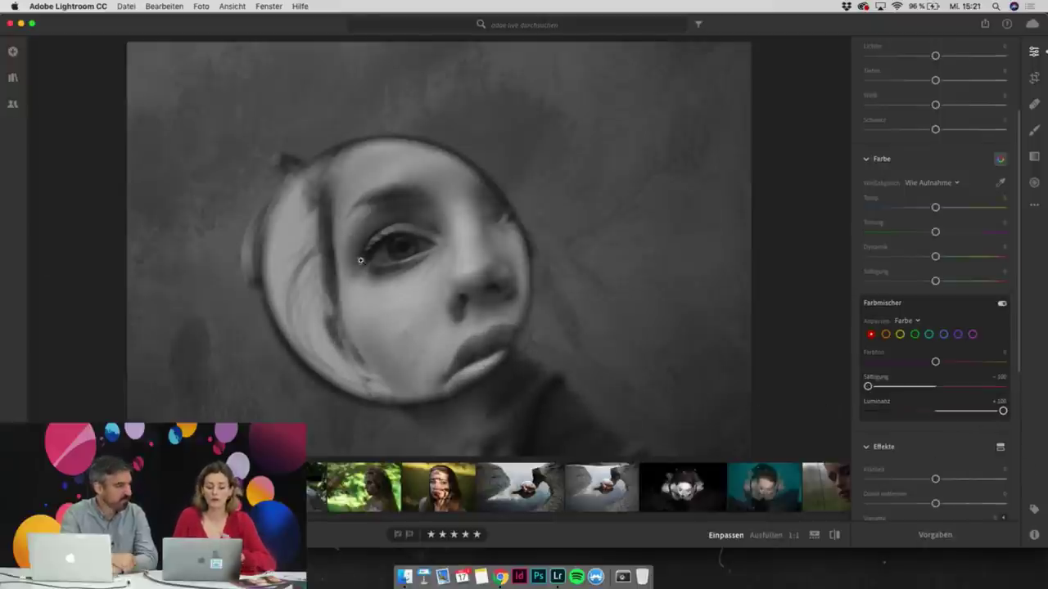
pyautogui.click(885, 333)
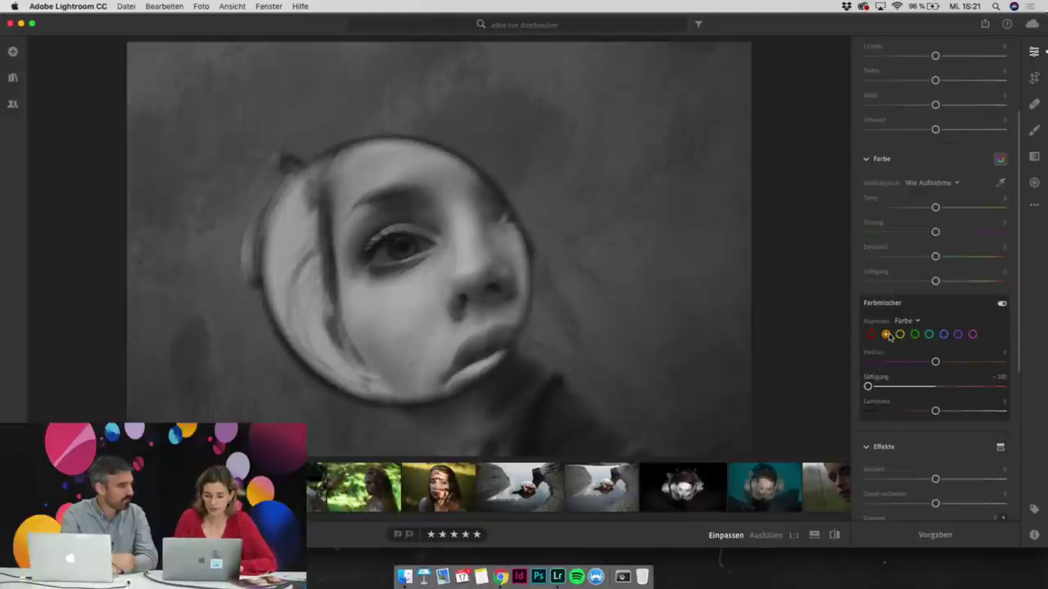
pyautogui.moveTo(935, 414); pyautogui.dragTo(979, 412)
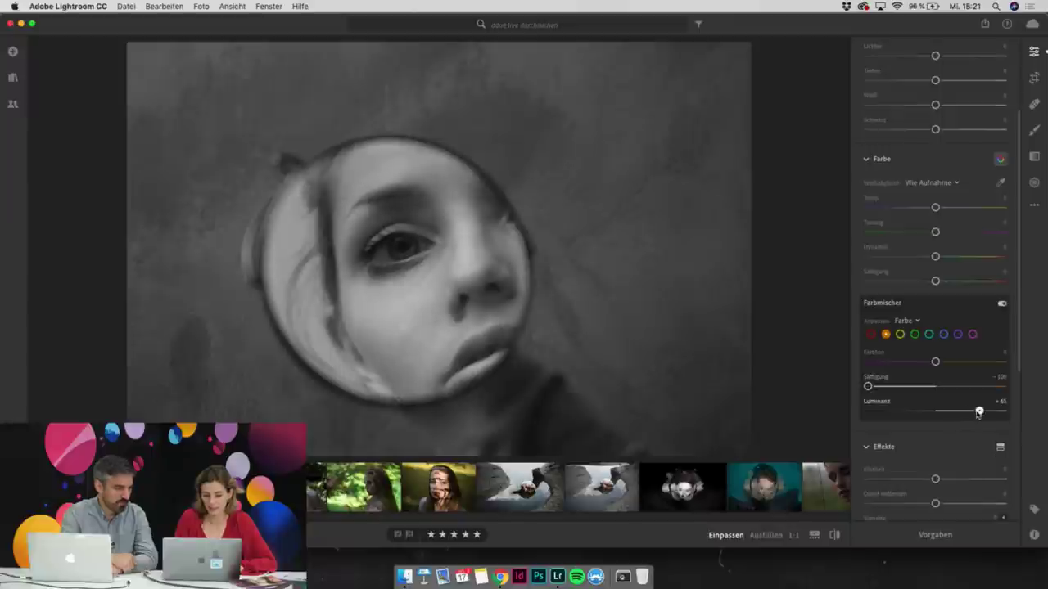
pyautogui.click(899, 334)
pyautogui.moveTo(935, 411); pyautogui.dragTo(973, 410)
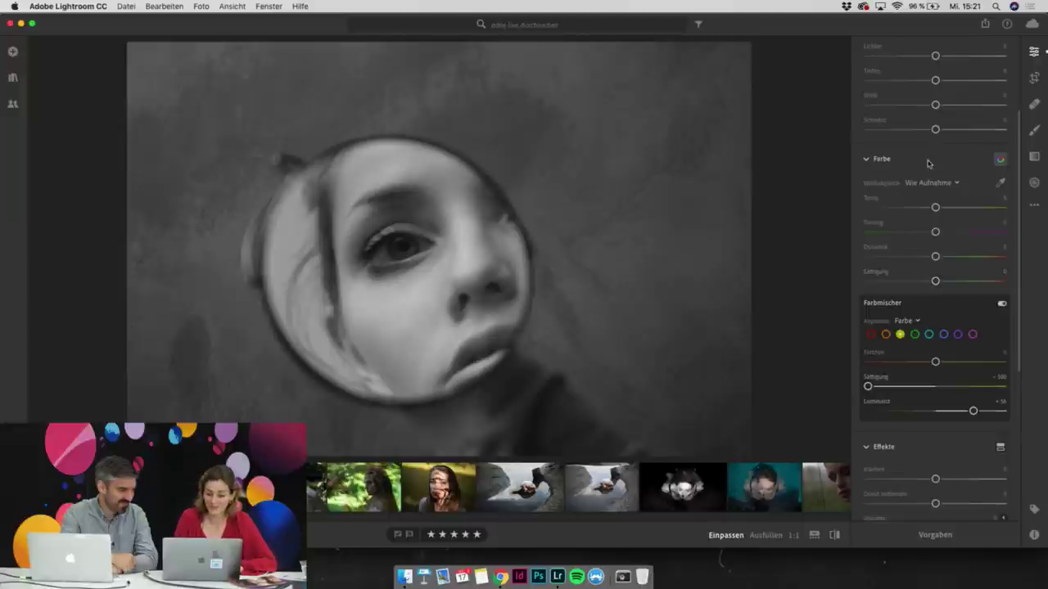
# Set shadows -64, blacks -28, exposure -0.03, highlights +10 and whites +19
pyautogui.scroll(1, 934, 142)
pyautogui.scroll(5, 934, 142)
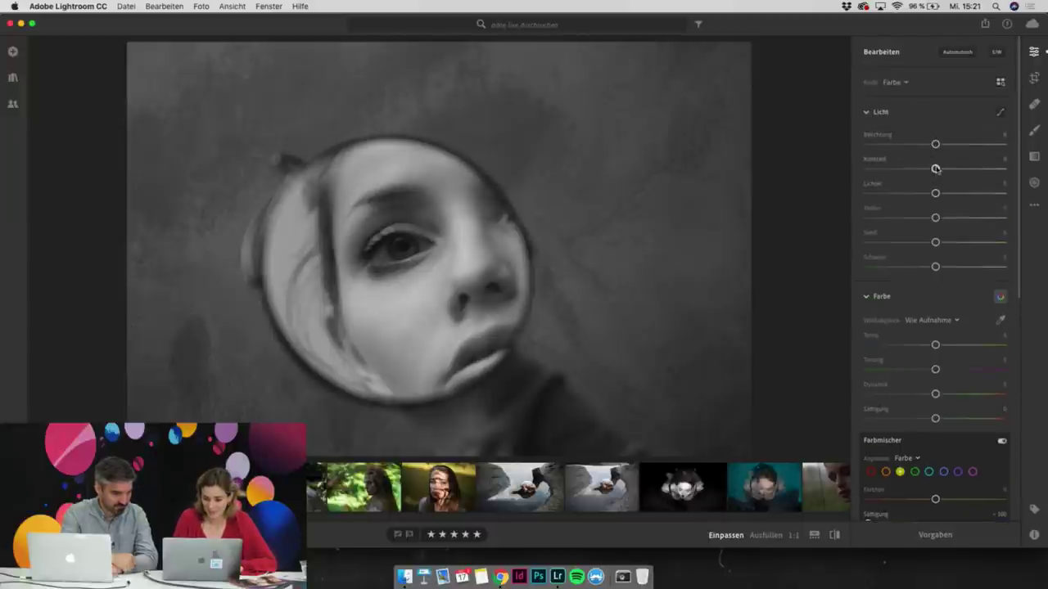
pyautogui.moveTo(936, 217); pyautogui.dragTo(891, 217)
pyautogui.moveTo(935, 268); pyautogui.dragTo(916, 267)
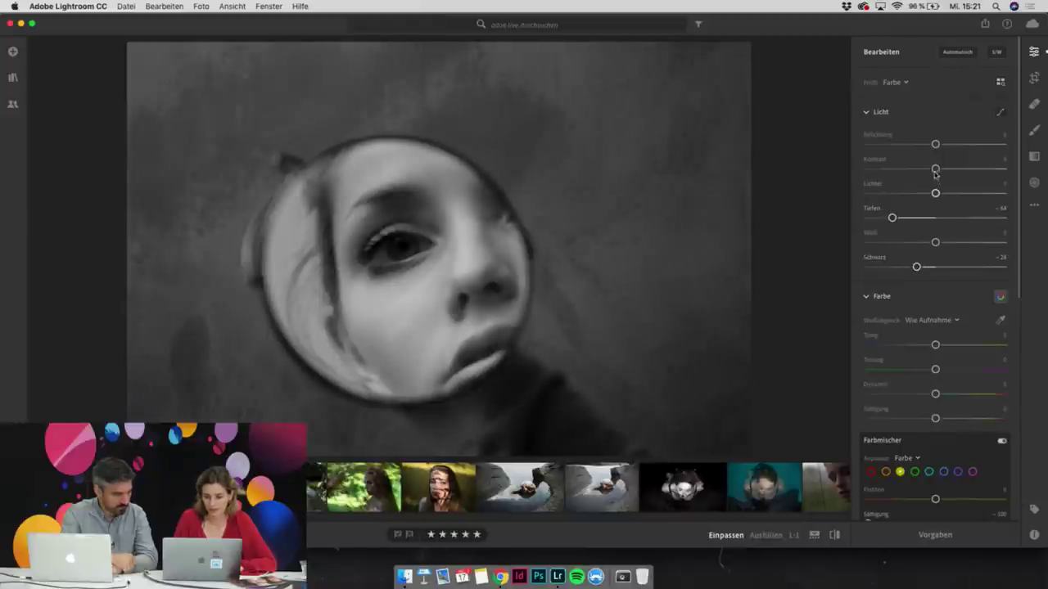
pyautogui.moveTo(937, 144); pyautogui.dragTo(936, 145)
pyautogui.click(945, 194)
pyautogui.click(948, 243)
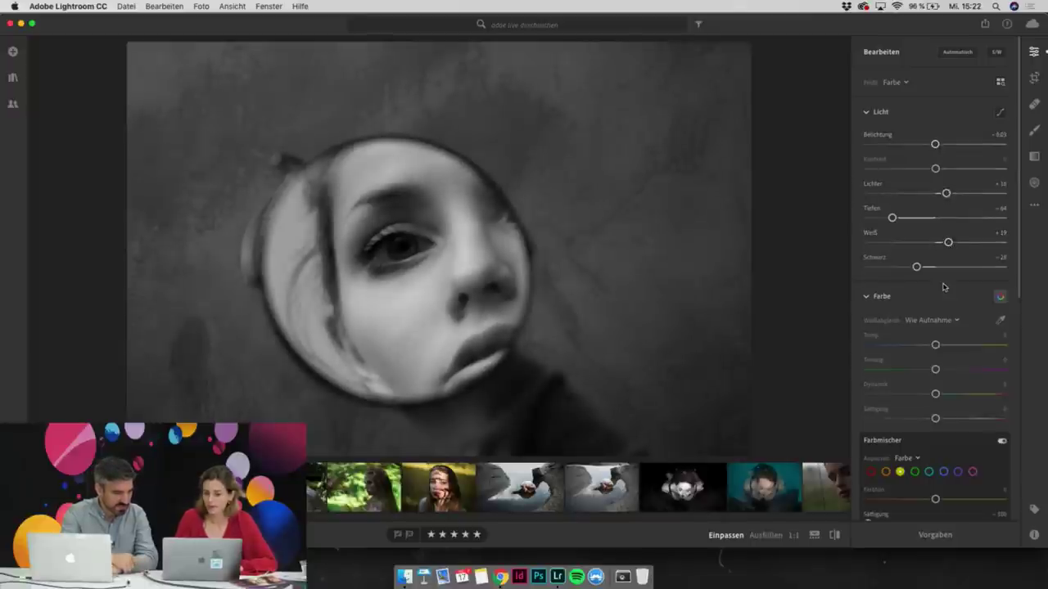
# Set grain to 25 and vignette to -13 in the Effects panel
pyautogui.scroll(-5, 943, 292)
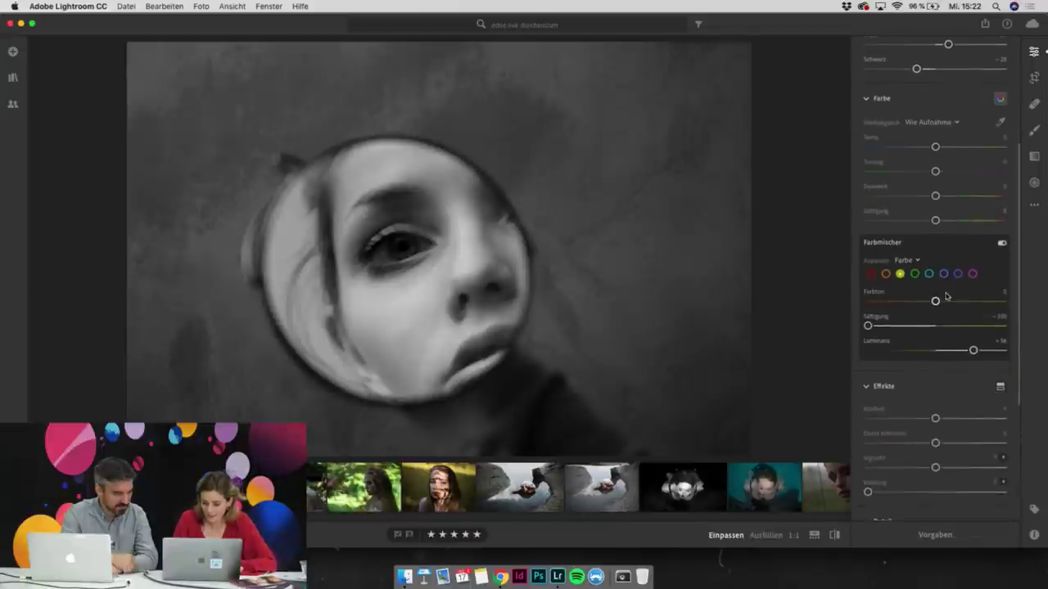
pyautogui.click(884, 493)
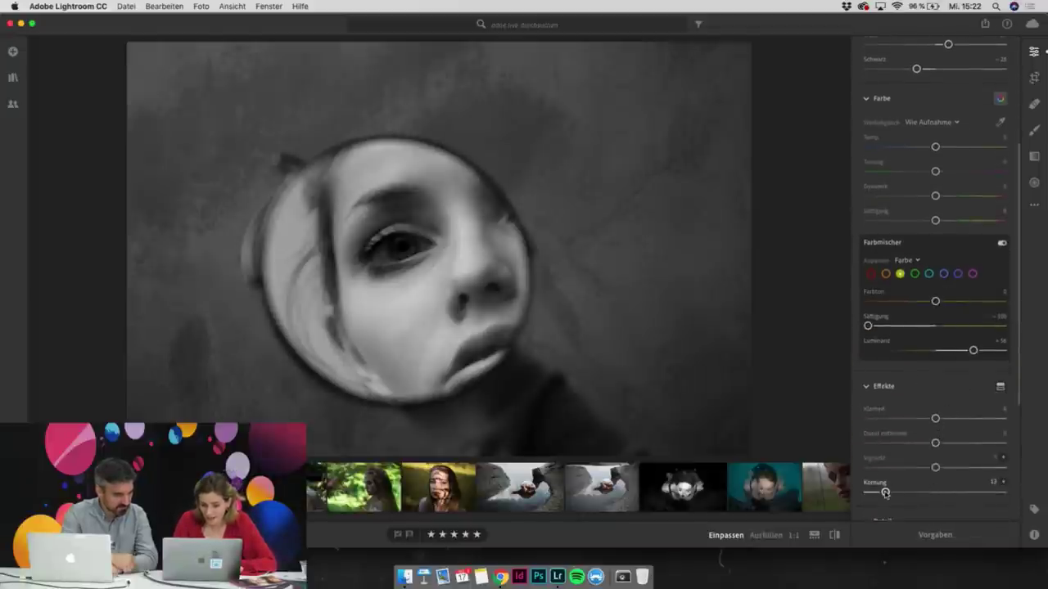
pyautogui.moveTo(885, 493); pyautogui.dragTo(892, 493)
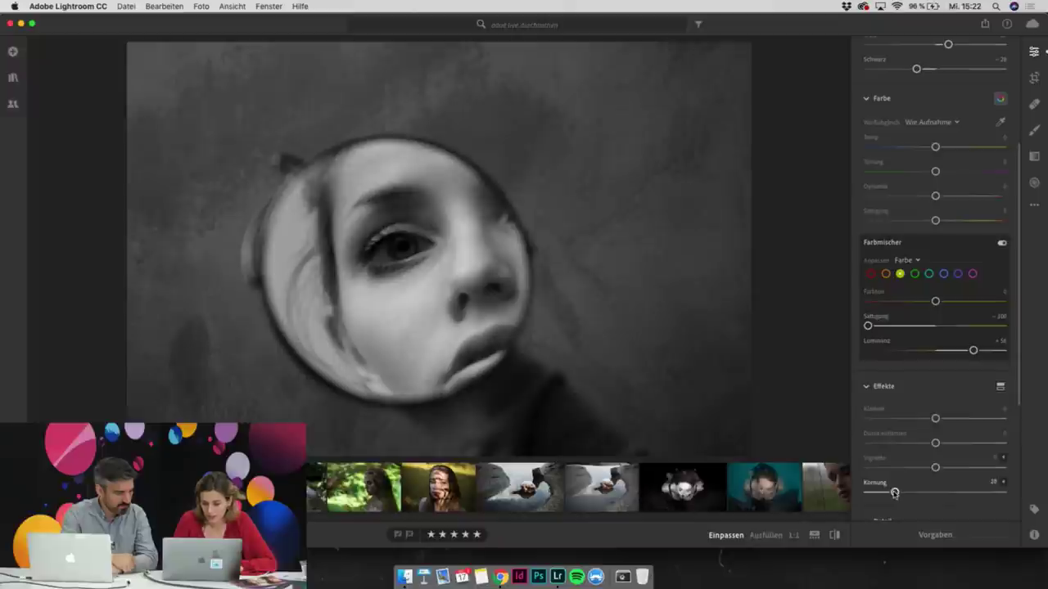
pyautogui.scroll(-3, 920, 315)
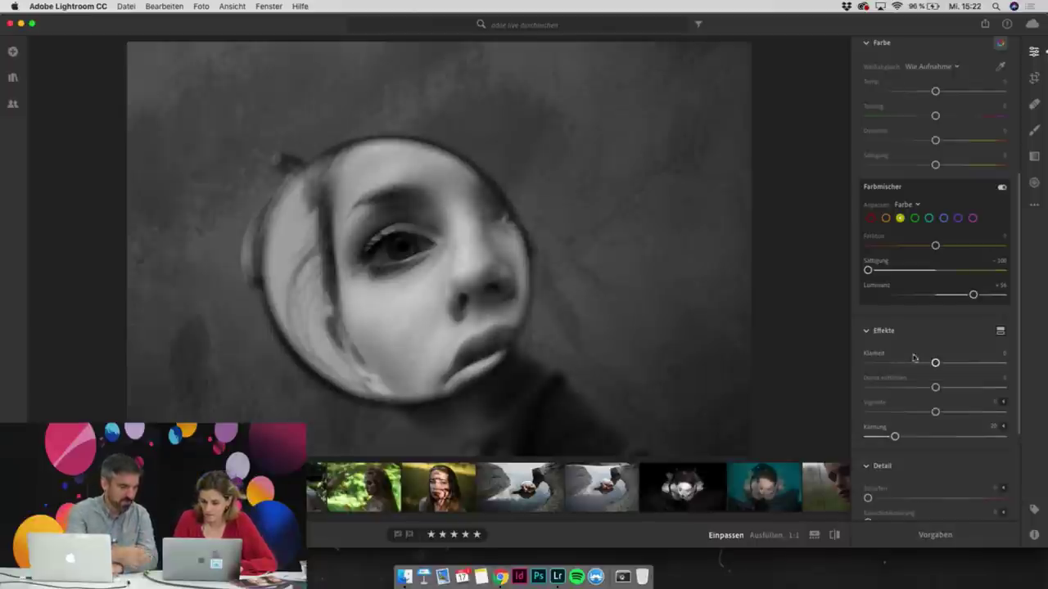
pyautogui.moveTo(895, 436); pyautogui.dragTo(927, 412)
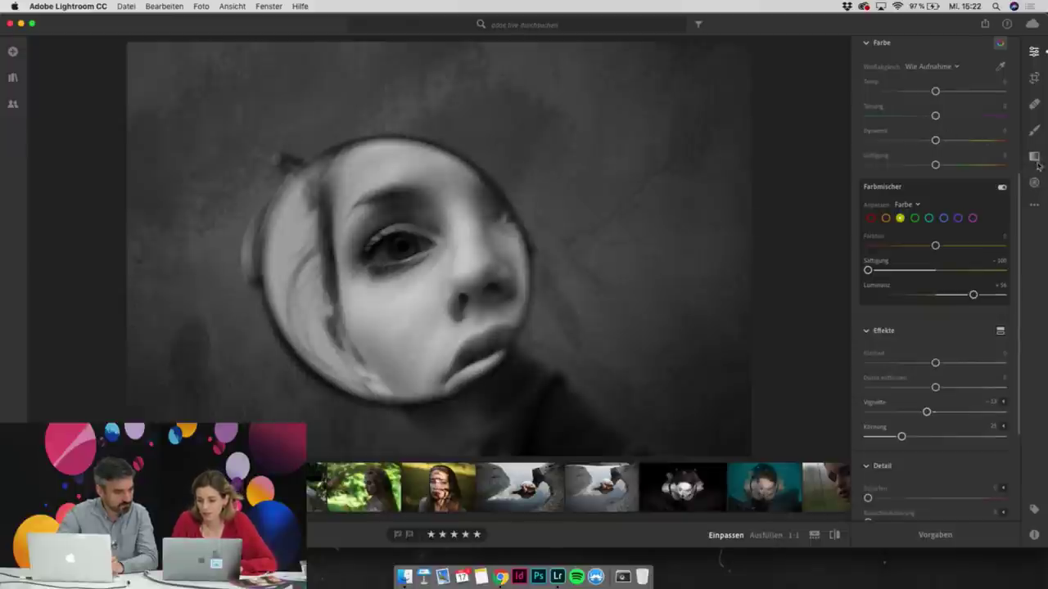
# Give the eye brush a smaller size and exposure +2.84, shadows +50, blacks +66, clarity +37
pyautogui.click(1035, 131)
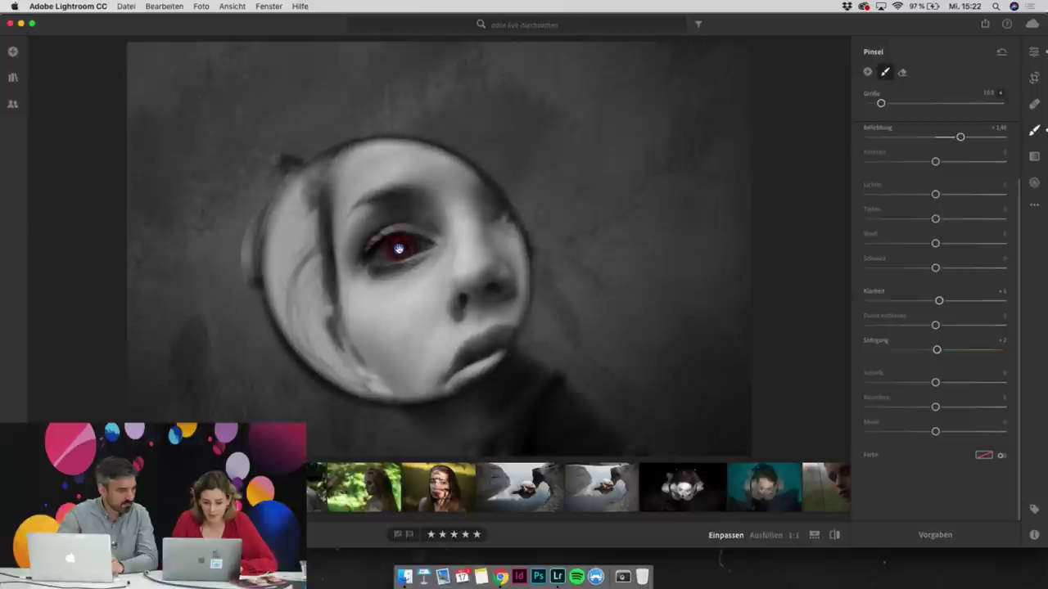
pyautogui.press('[')
pyautogui.press('[')
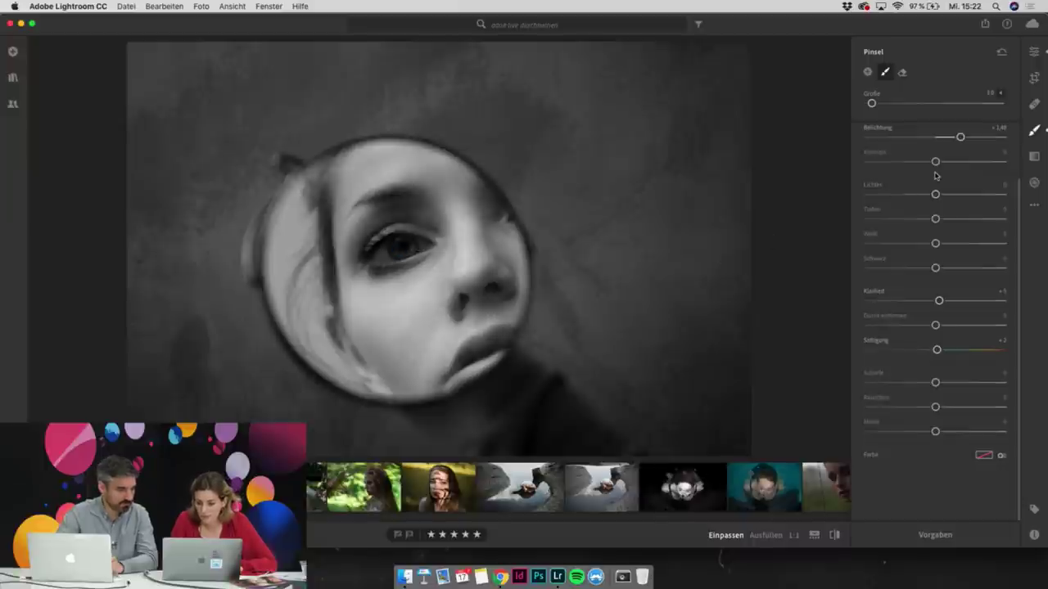
pyautogui.moveTo(961, 138); pyautogui.dragTo(971, 138)
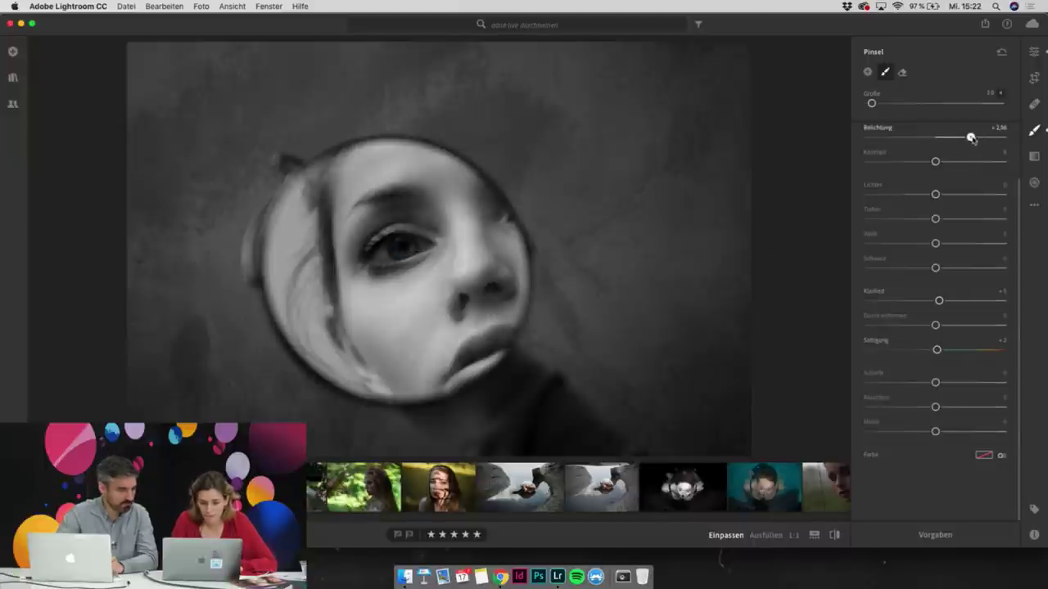
pyautogui.moveTo(936, 219); pyautogui.dragTo(962, 218)
pyautogui.moveTo(968, 267); pyautogui.dragTo(980, 270)
pyautogui.moveTo(938, 300); pyautogui.dragTo(961, 300)
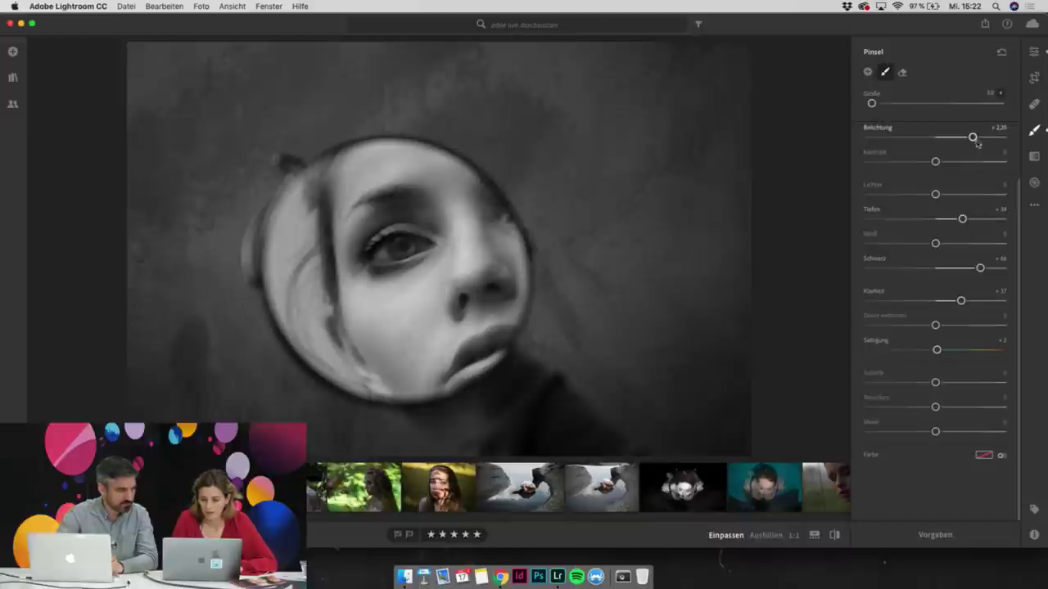
pyautogui.moveTo(974, 138); pyautogui.dragTo(985, 140)
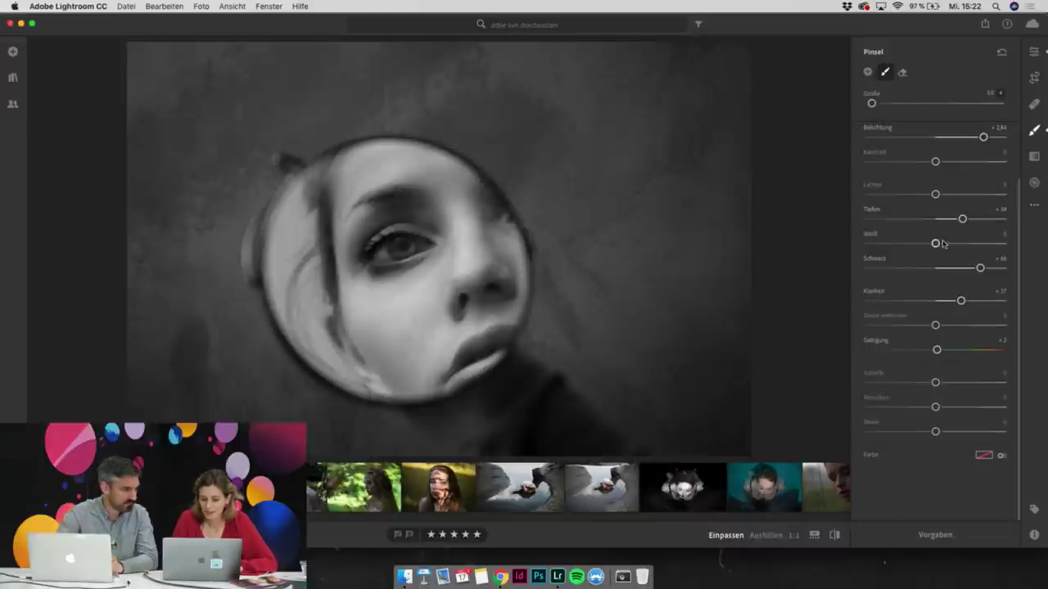
pyautogui.moveTo(962, 220); pyautogui.dragTo(969, 220)
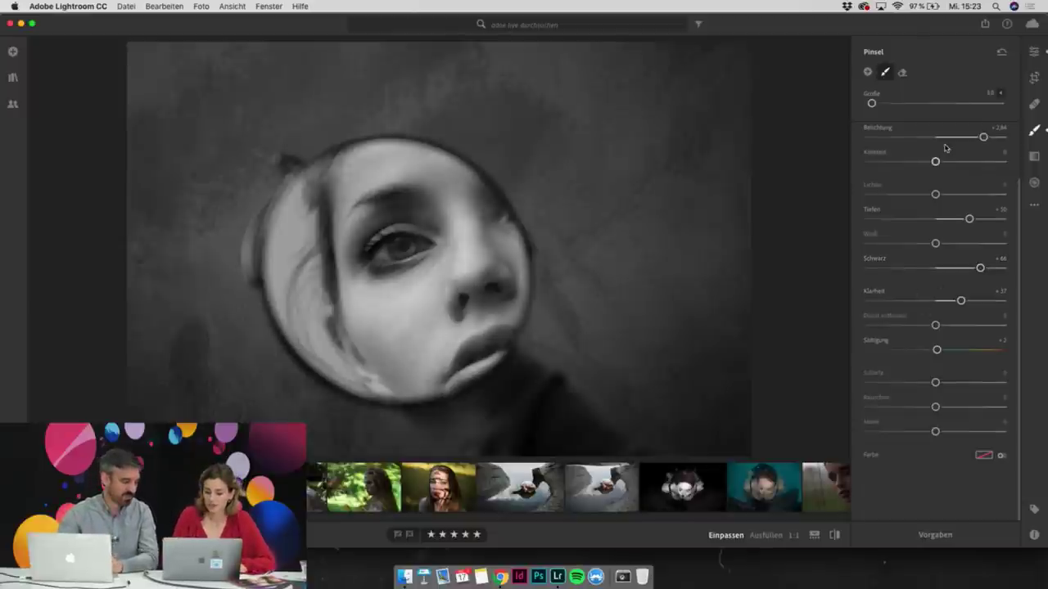
# Close the Brush panel and go back to the global Edit panel
pyautogui.click(1034, 130)
pyautogui.click(1034, 51)
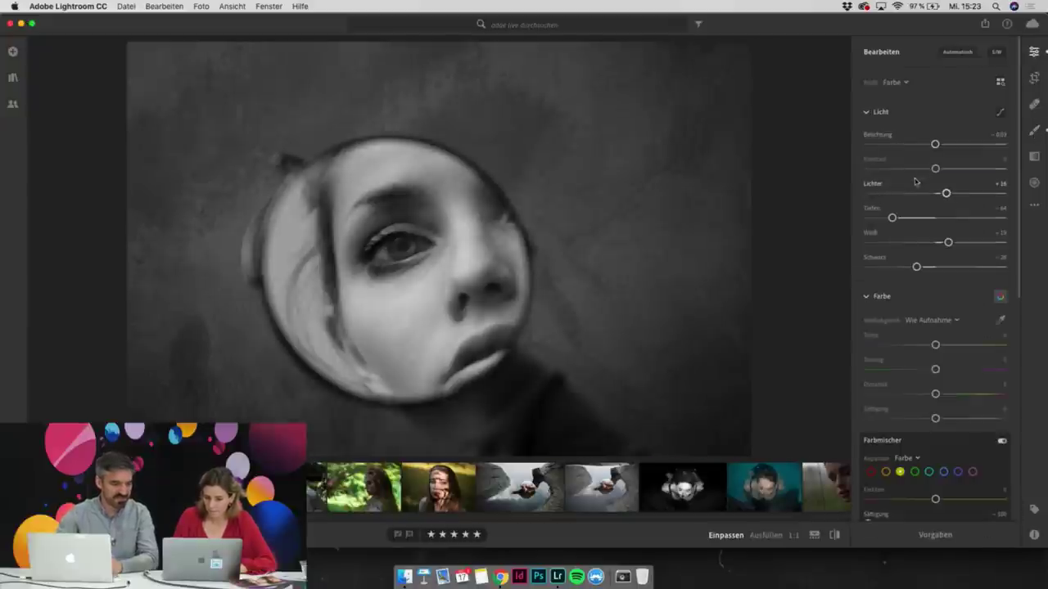
# Set contrast to +10, vignette to -6 and exposure to +0.17
pyautogui.moveTo(936, 169); pyautogui.dragTo(941, 169)
pyautogui.scroll(-10, 949, 246)
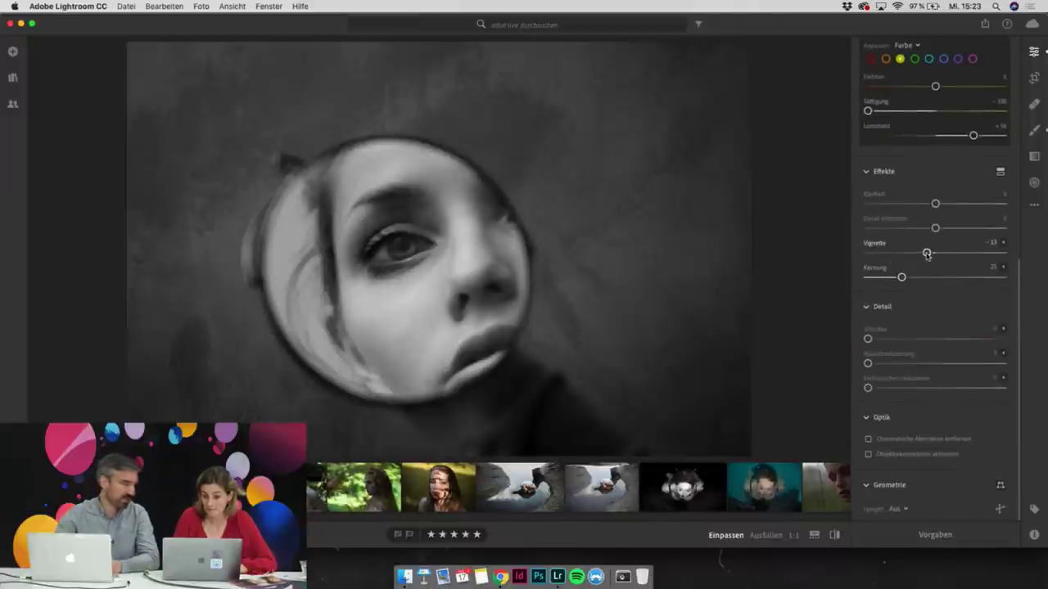
pyautogui.moveTo(930, 253); pyautogui.dragTo(932, 254)
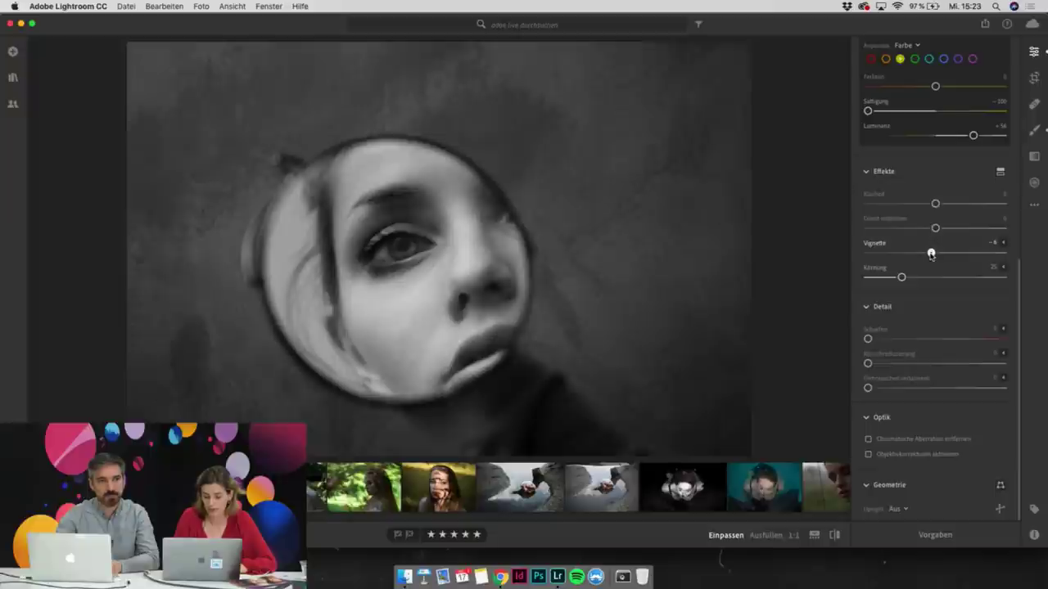
pyautogui.scroll(5, 953, 262)
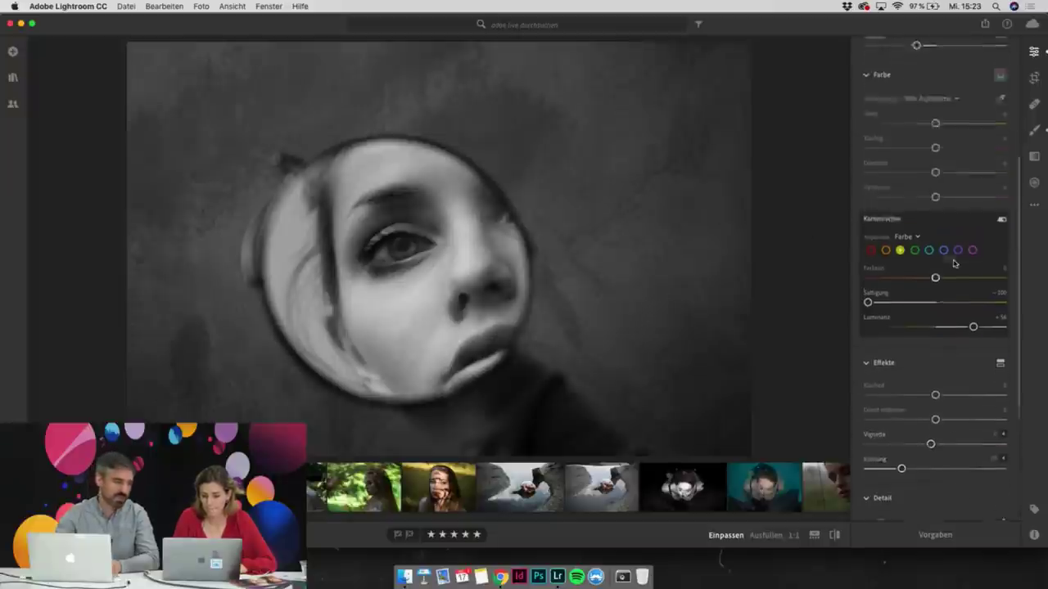
pyautogui.scroll(5, 953, 263)
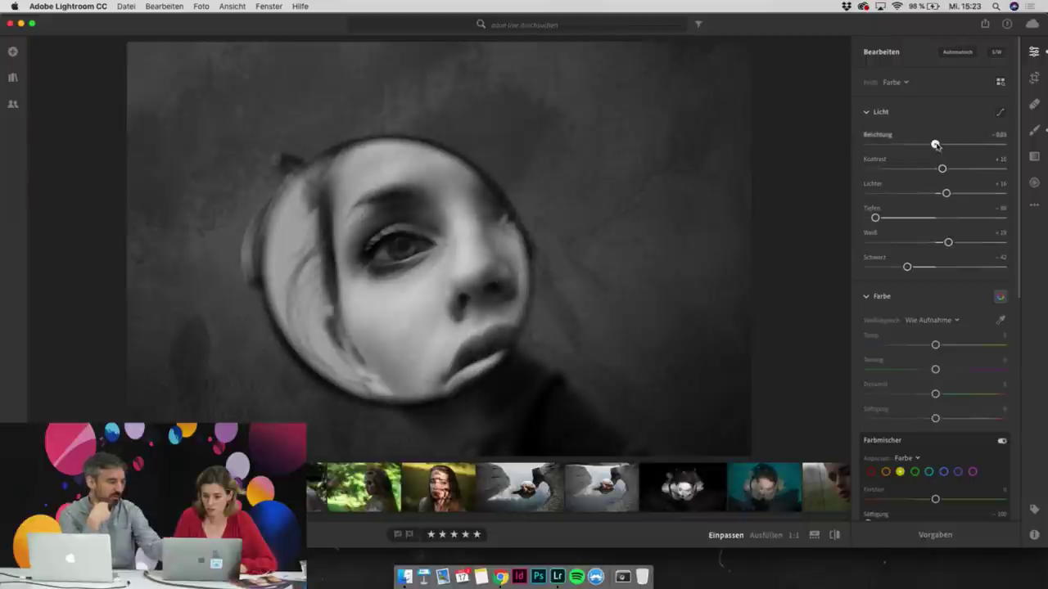
pyautogui.moveTo(935, 145); pyautogui.dragTo(938, 145)
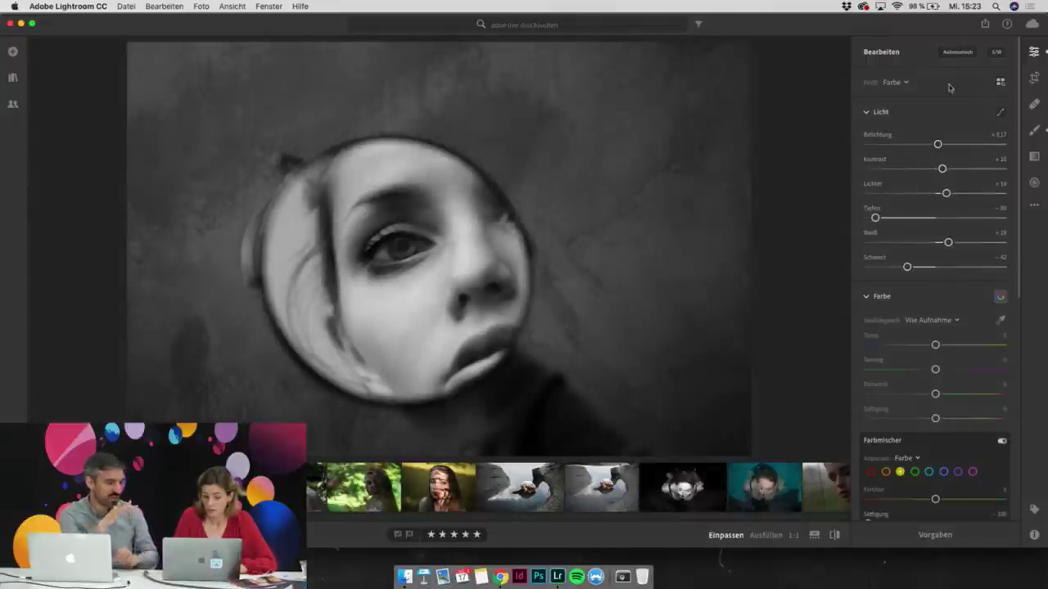
# Start a new, smaller brush and reset its exposure, shadows, blacks and clarity to 0
pyautogui.click(1034, 130)
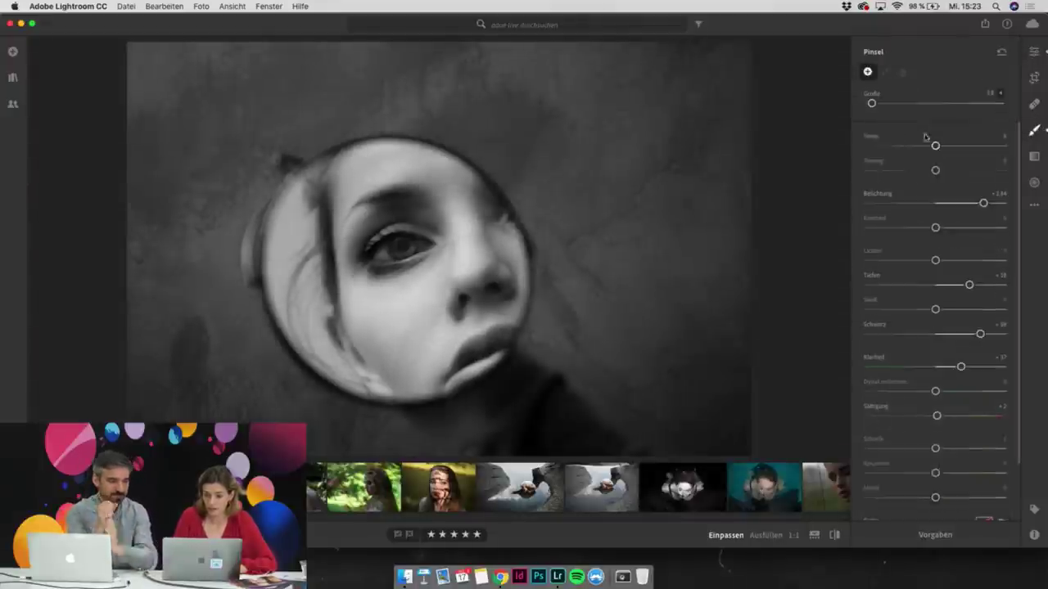
pyautogui.click(399, 248)
pyautogui.press('[')
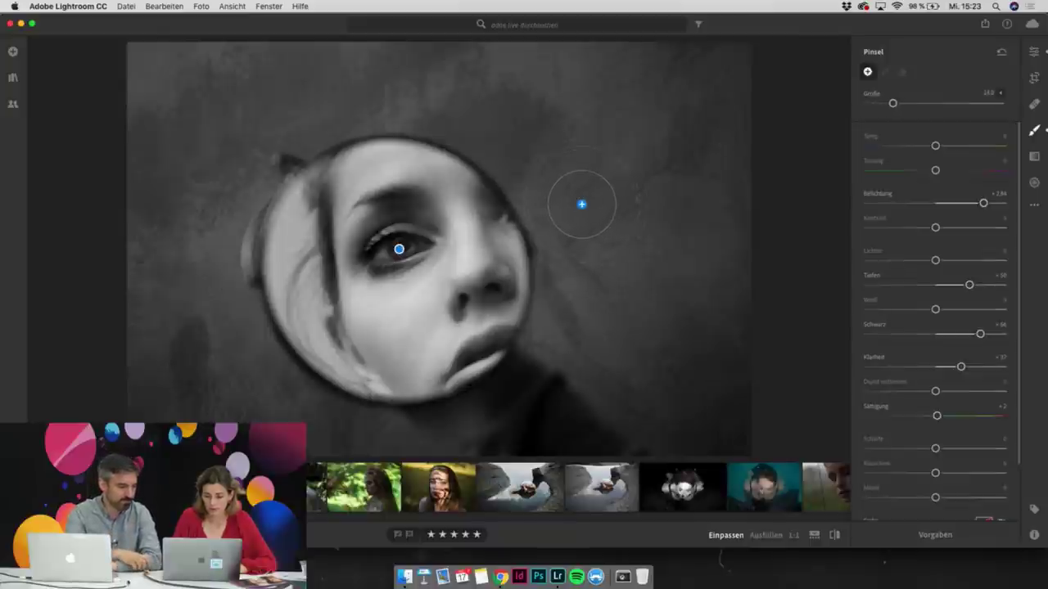
pyautogui.doubleClick(883, 196)
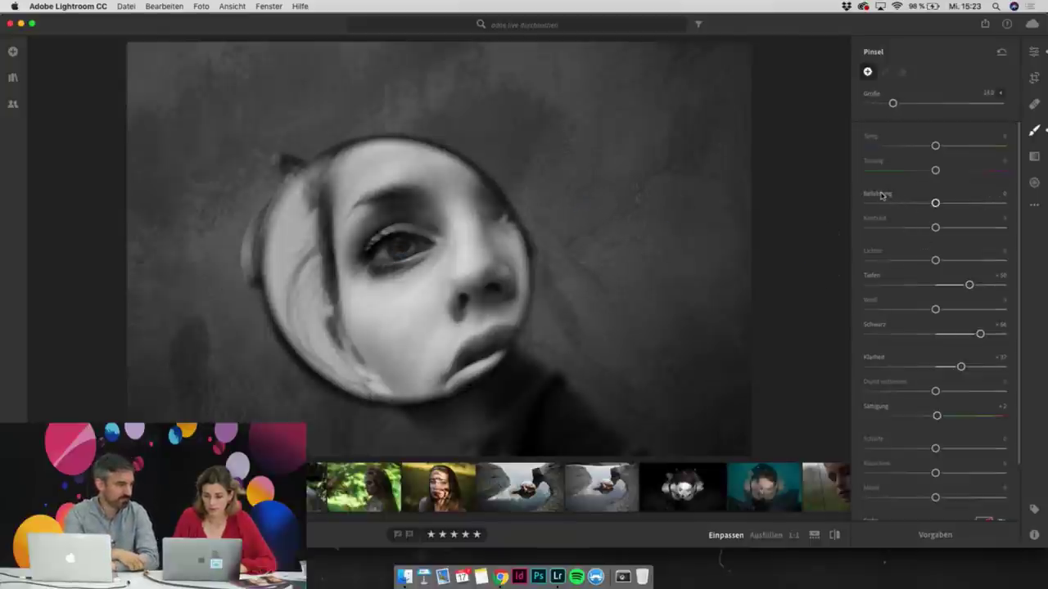
pyautogui.doubleClick(872, 276)
pyautogui.doubleClick(872, 325)
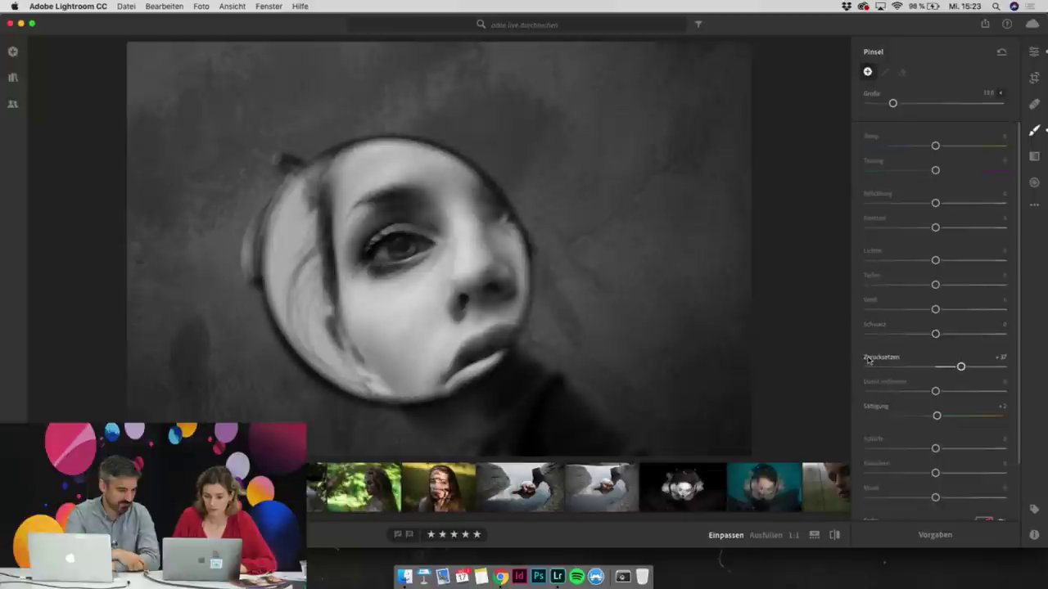
pyautogui.doubleClick(869, 360)
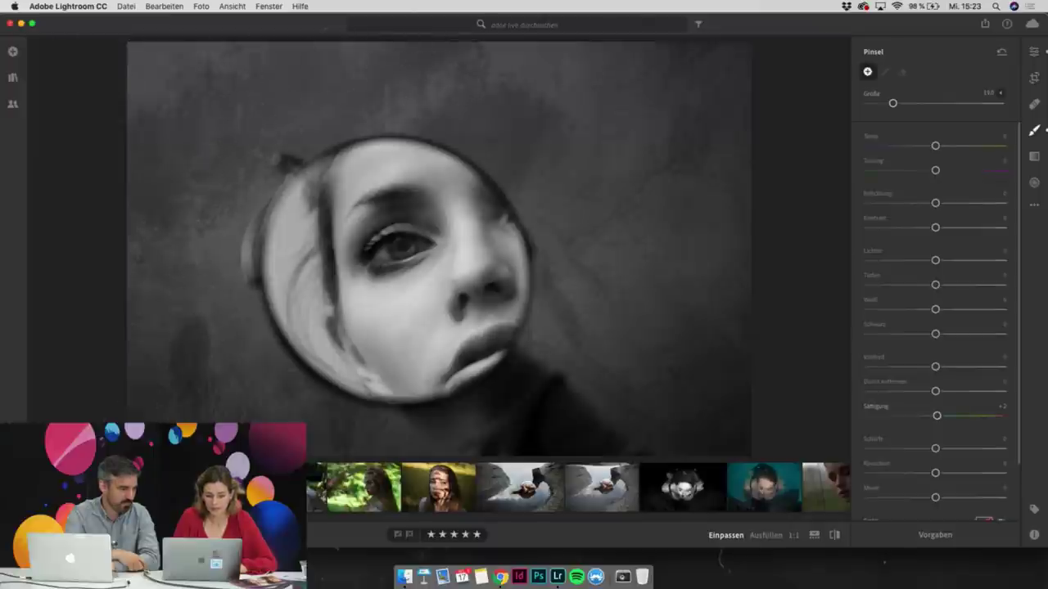
# Paint the top background with a brush at -2.04 exposure and +42 clarity, brush size 8
pyautogui.moveTo(459, 434); pyautogui.dragTo(491, 454)
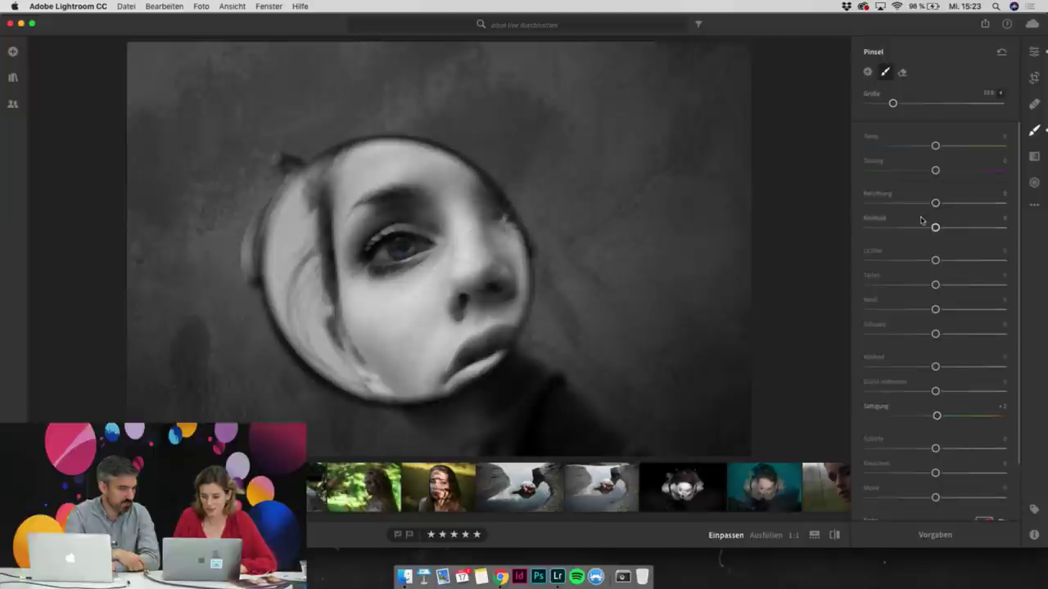
pyautogui.moveTo(935, 203); pyautogui.dragTo(885, 203)
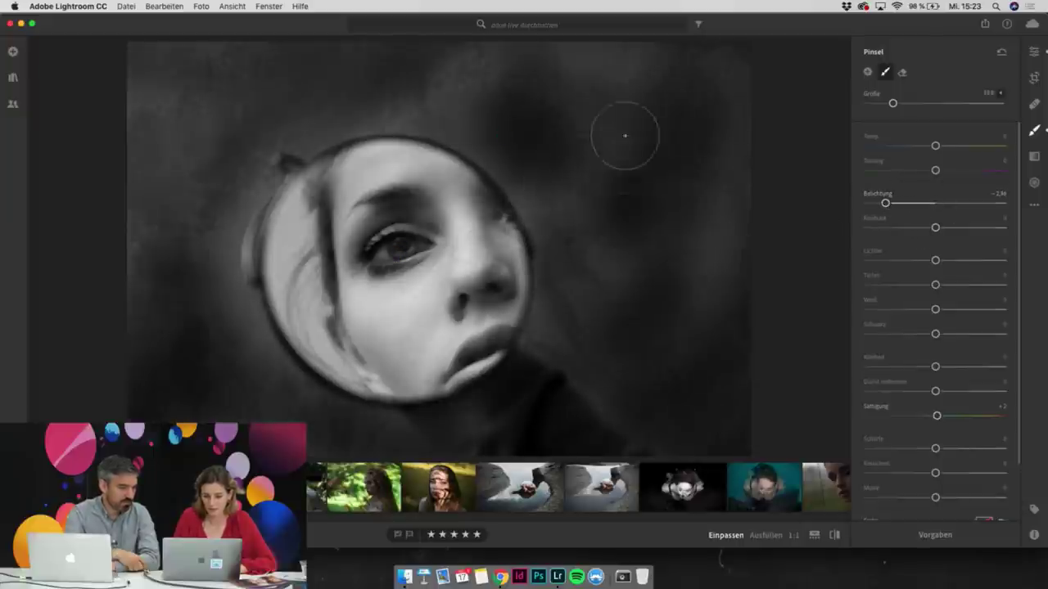
pyautogui.moveTo(625, 135)
pyautogui.mouseDown()
pyautogui.moveTo(599, 138)
pyautogui.moveTo(710, 92)
pyautogui.moveTo(759, 373)
pyautogui.moveTo(692, 287)
pyautogui.moveTo(674, 58)
pyautogui.moveTo(319, 58)
pyautogui.moveTo(390, 78)
pyautogui.moveTo(42, 120)
pyautogui.moveTo(212, 106)
pyautogui.moveTo(217, 77)
pyautogui.moveTo(121, 56)
pyautogui.moveTo(402, 79)
pyautogui.moveTo(275, 113)
pyautogui.moveTo(241, 150)
pyautogui.moveTo(245, 162)
pyautogui.moveTo(281, 128)
pyautogui.moveTo(214, 196)
pyautogui.moveTo(212, 271)
pyautogui.moveTo(222, 222)
pyautogui.moveTo(226, 268)
pyautogui.moveTo(182, 172)
pyautogui.moveTo(125, 129)
pyautogui.moveTo(128, 281)
pyautogui.moveTo(245, 352)
pyautogui.moveTo(274, 405)
pyautogui.moveTo(251, 349)
pyautogui.moveTo(253, 420)
pyautogui.moveTo(328, 450)
pyautogui.moveTo(88, 215)
pyautogui.moveTo(119, 241)
pyautogui.moveTo(226, 121)
pyautogui.moveTo(223, 142)
pyautogui.moveTo(286, 130)
pyautogui.moveTo(333, 106)
pyautogui.moveTo(368, 101)
pyautogui.moveTo(288, 135)
pyautogui.moveTo(413, 104)
pyautogui.moveTo(392, 113)
pyautogui.moveTo(481, 132)
pyautogui.moveTo(542, 174)
pyautogui.moveTo(510, 137)
pyautogui.moveTo(541, 179)
pyautogui.moveTo(554, 224)
pyautogui.moveTo(564, 334)
pyautogui.moveTo(579, 290)
pyautogui.moveTo(609, 284)
pyautogui.moveTo(662, 397)
pyautogui.moveTo(698, 420)
pyautogui.moveTo(371, 425)
pyautogui.moveTo(236, 350)
pyautogui.moveTo(235, 208)
pyautogui.mouseUp()
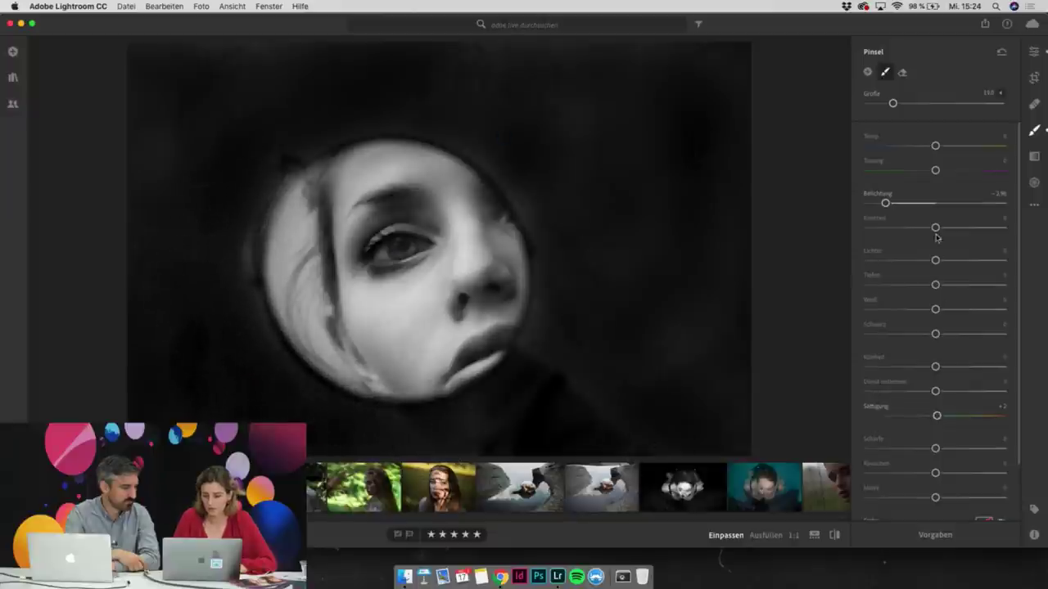
pyautogui.click(906, 202)
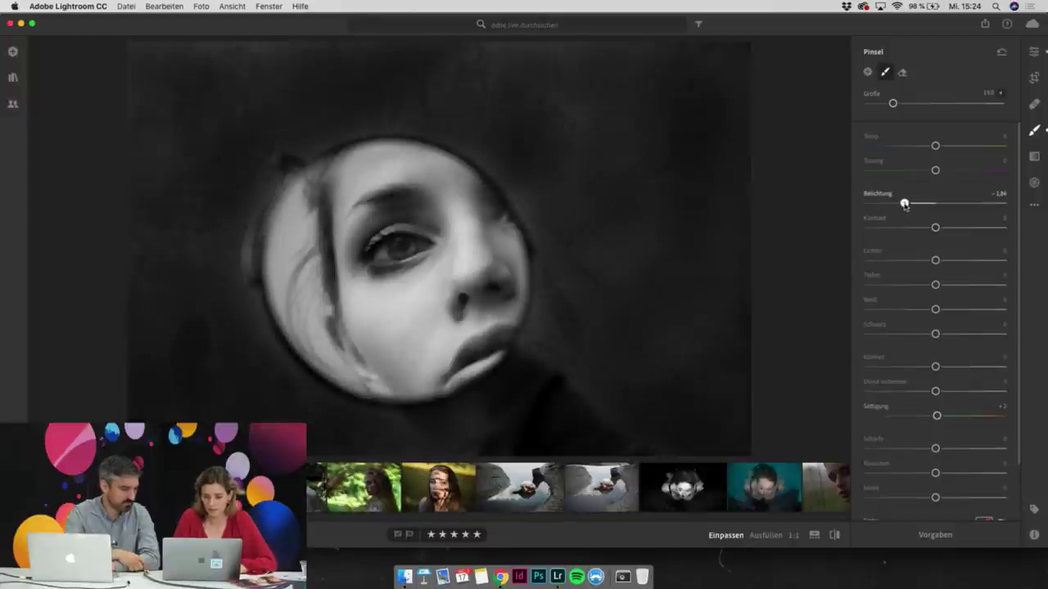
pyautogui.moveTo(905, 203); pyautogui.dragTo(901, 205)
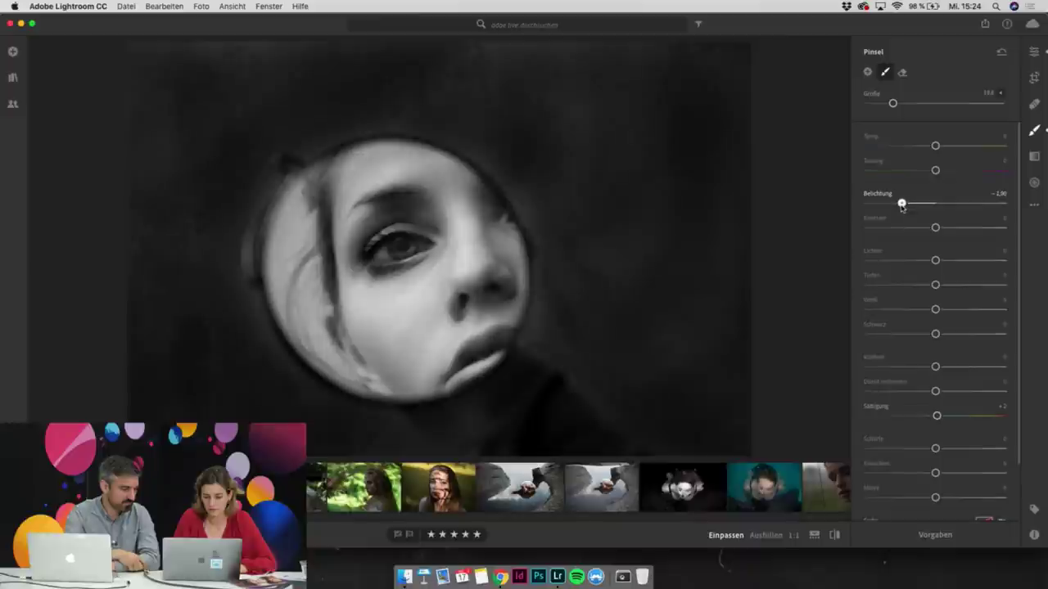
pyautogui.click(955, 368)
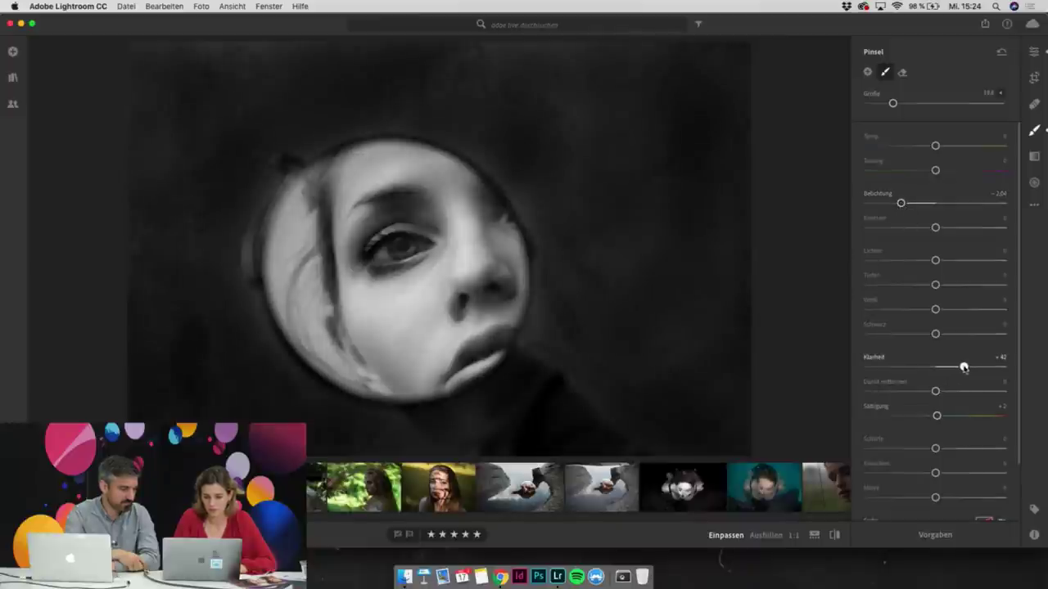
pyautogui.press('[')
pyautogui.press('[')
pyautogui.press('[')
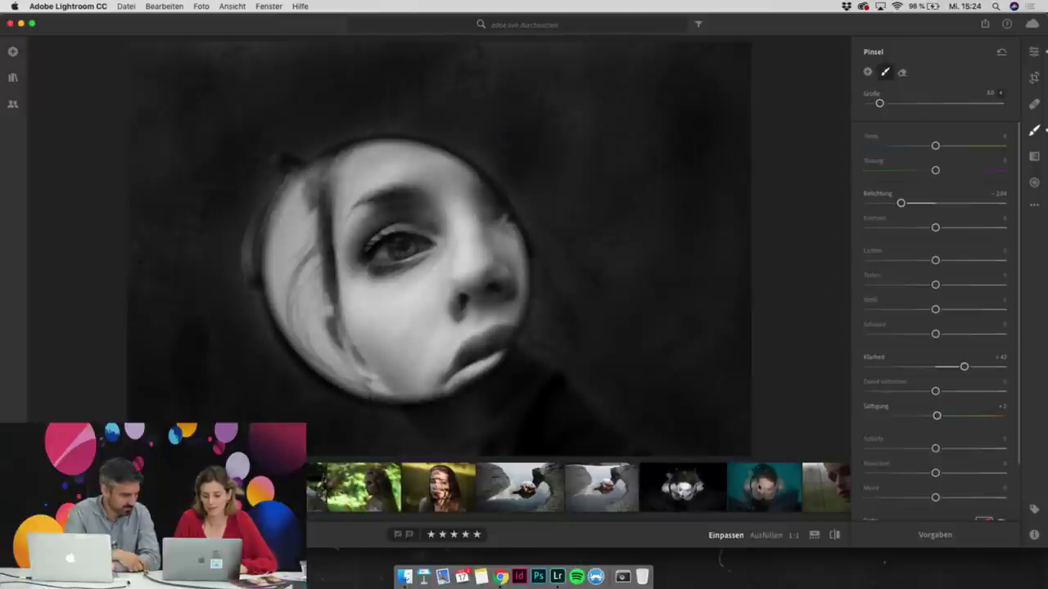
# Open the teal pool swimmer photo, reset brush clarity to 0, and bring up the colour mixer
pyautogui.click(761, 483)
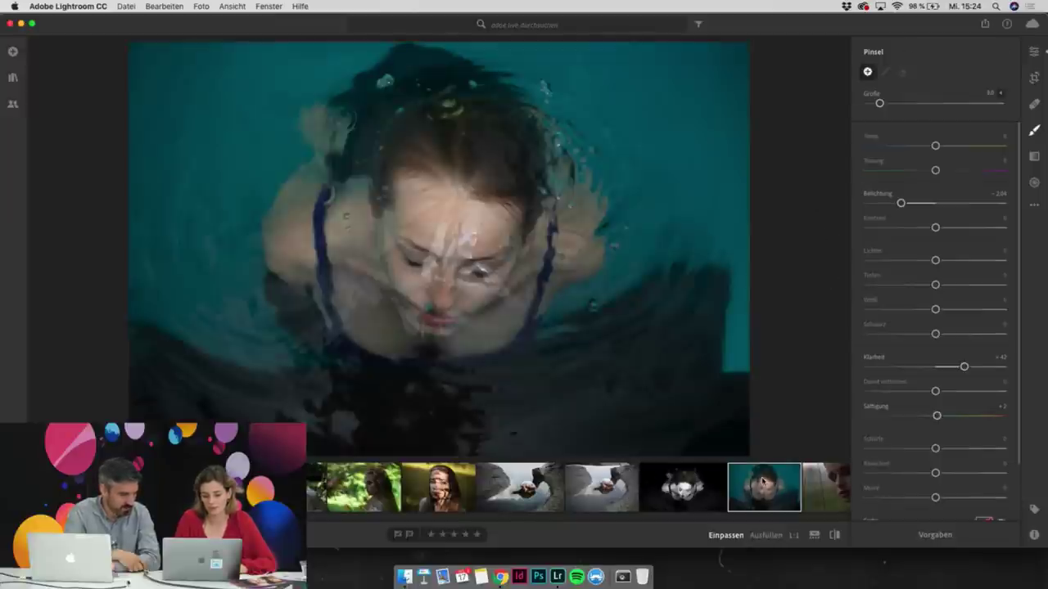
pyautogui.click(692, 498)
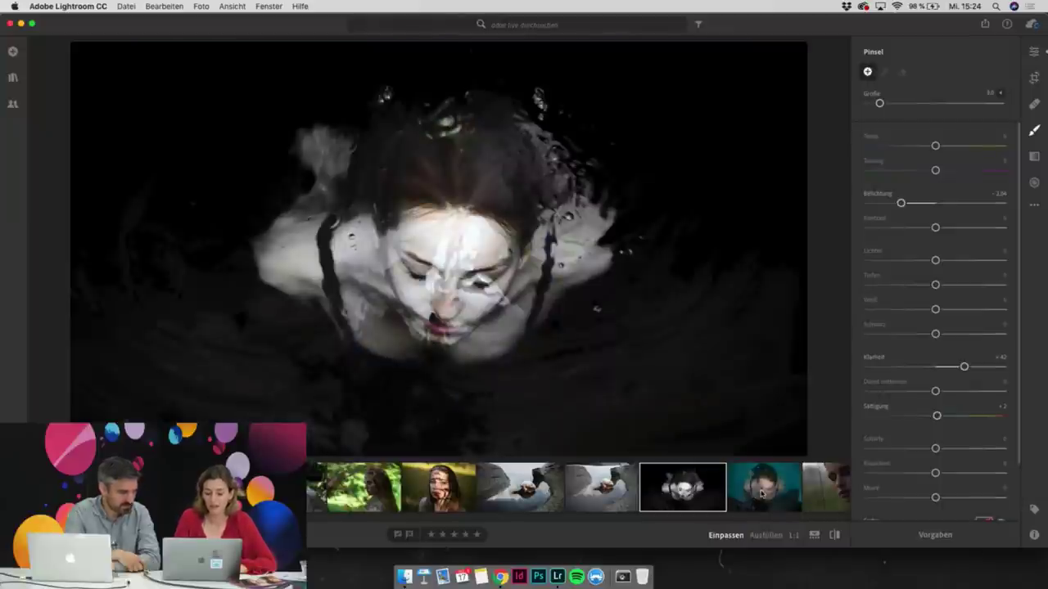
pyautogui.click(761, 492)
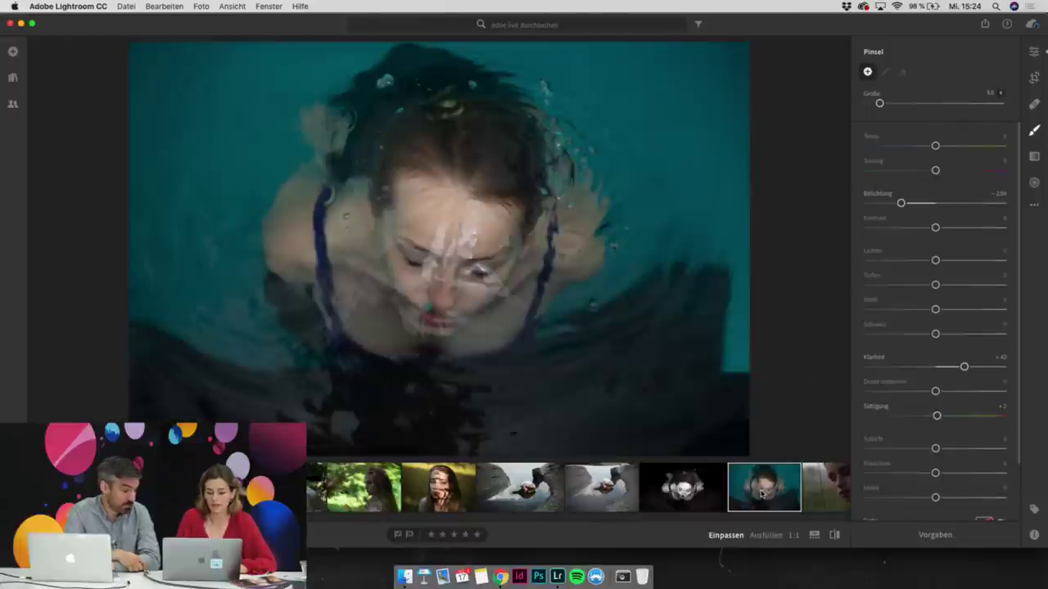
pyautogui.doubleClick(869, 361)
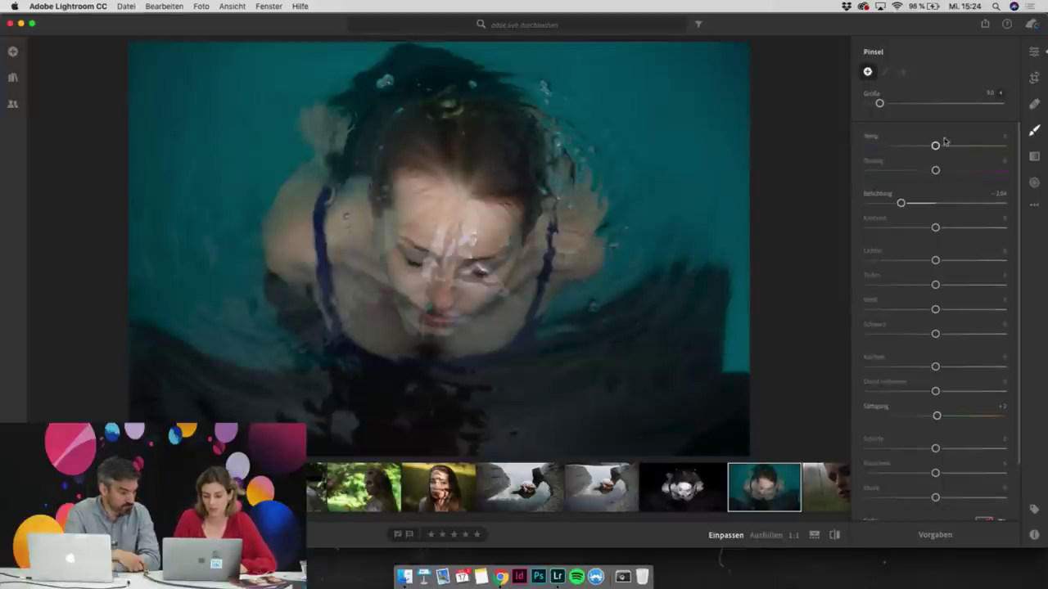
pyautogui.click(1033, 51)
pyautogui.scroll(-5, 905, 346)
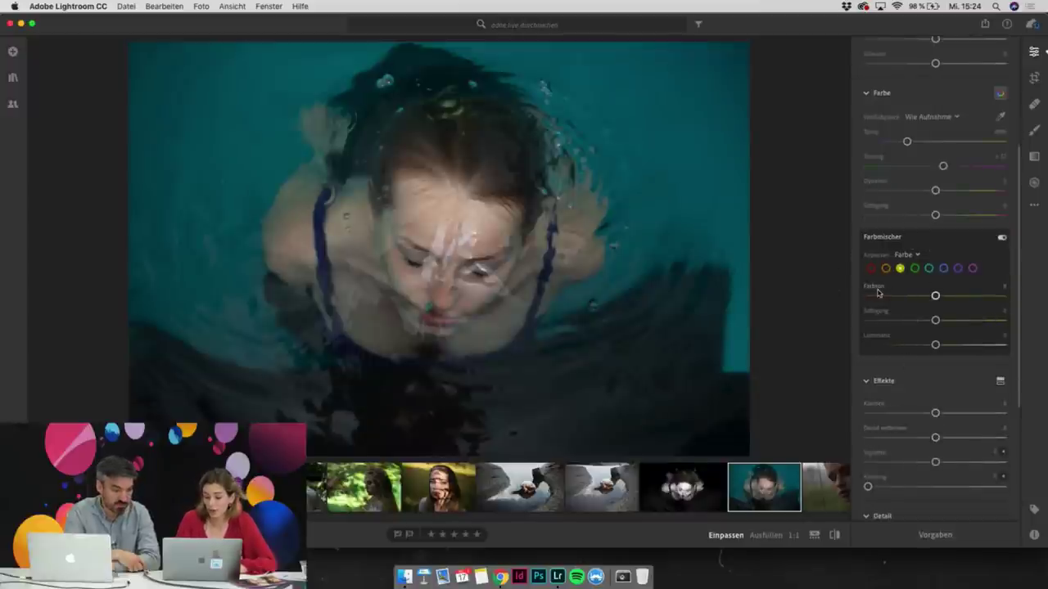
# Shift the orange hue slightly toward red and desaturate oranges to -40
pyautogui.click(886, 268)
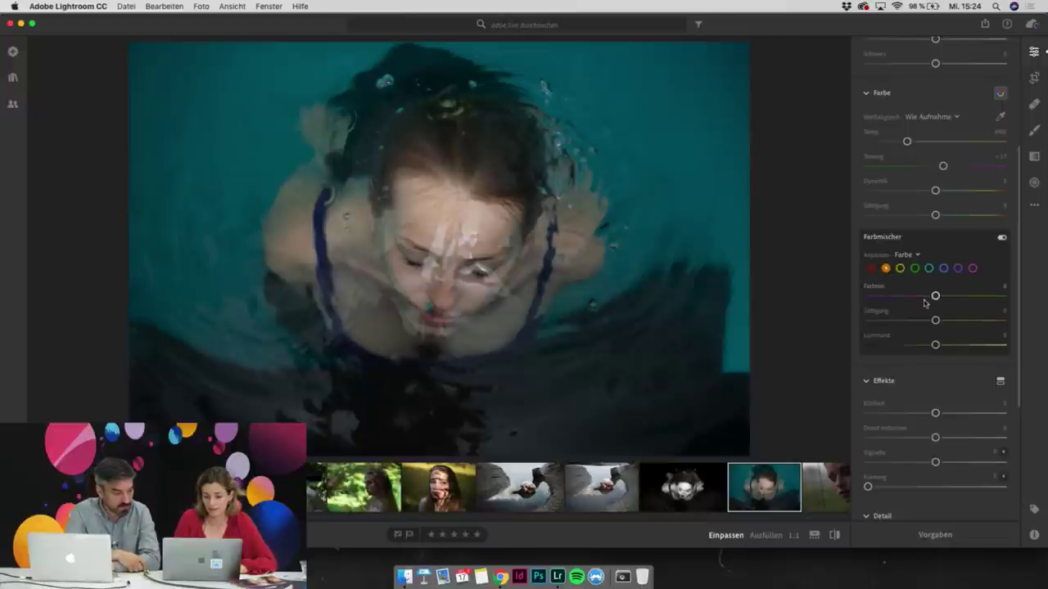
pyautogui.moveTo(935, 296)
pyautogui.mouseDown()
pyautogui.moveTo(923, 297)
pyautogui.moveTo(942, 297)
pyautogui.mouseUp()
pyautogui.click(871, 270)
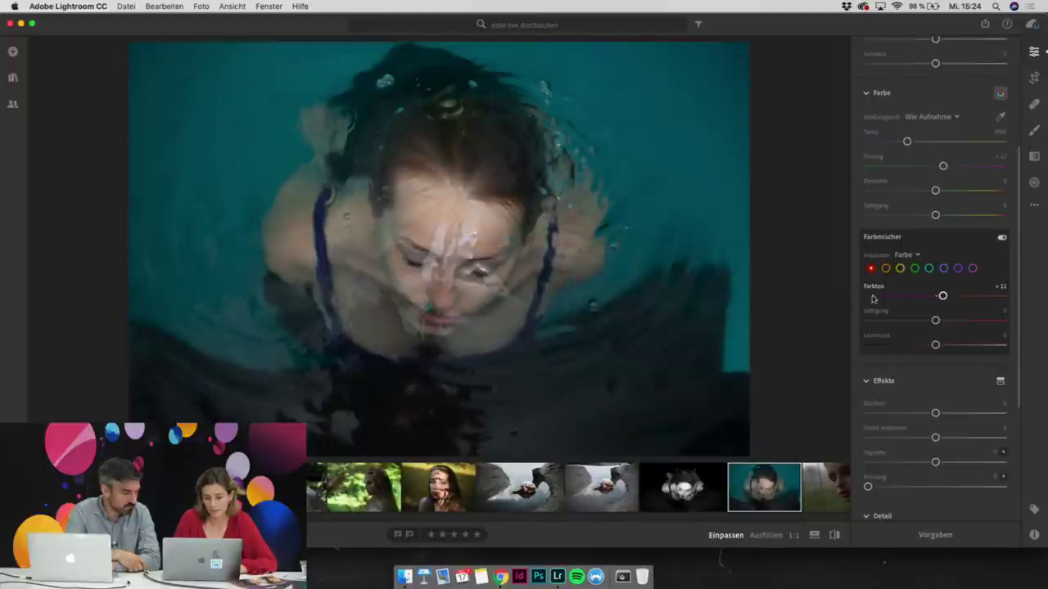
pyautogui.click(885, 269)
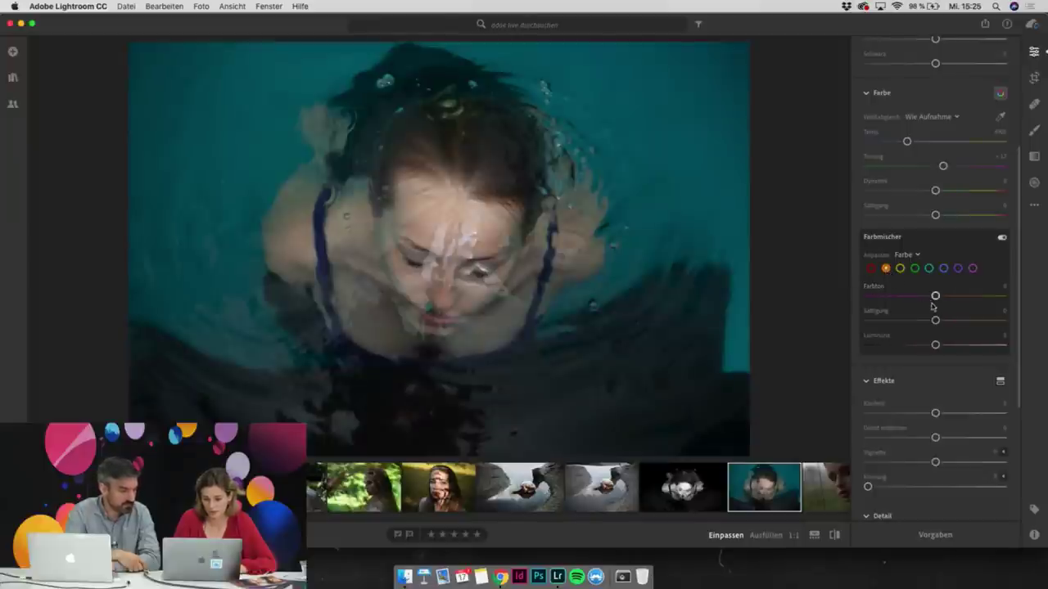
pyautogui.moveTo(935, 320); pyautogui.dragTo(925, 321)
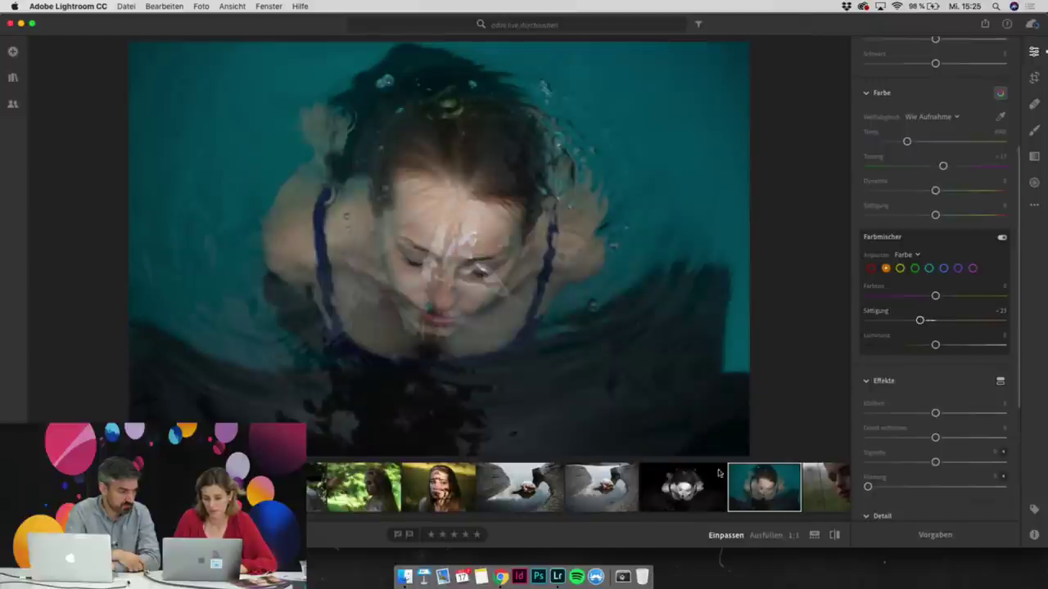
# Compare the teal pool photo against the black-and-white swimmer version
pyautogui.click(691, 486)
pyautogui.click(751, 485)
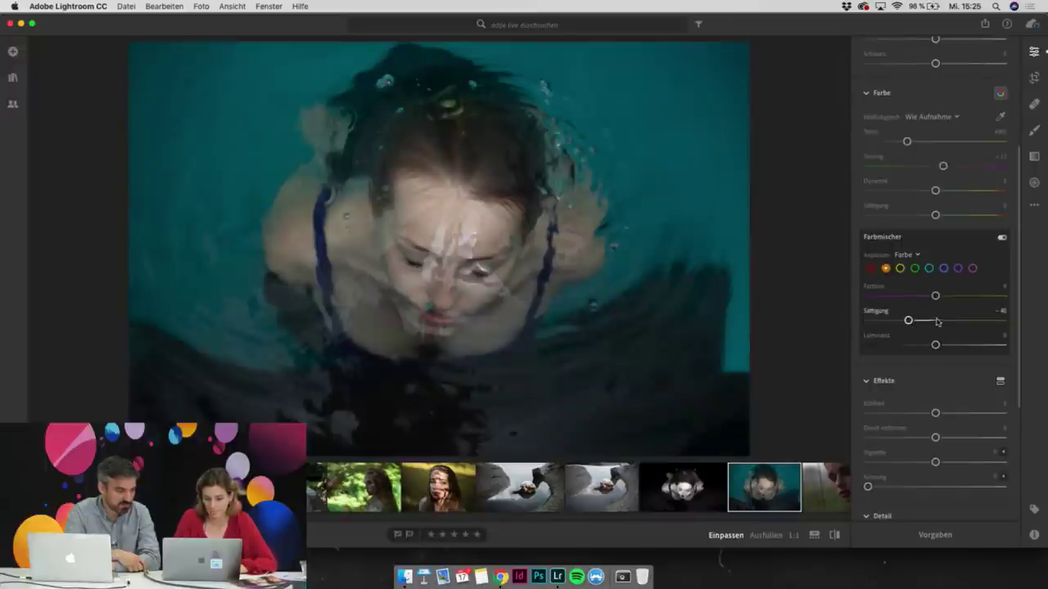
pyautogui.click(694, 491)
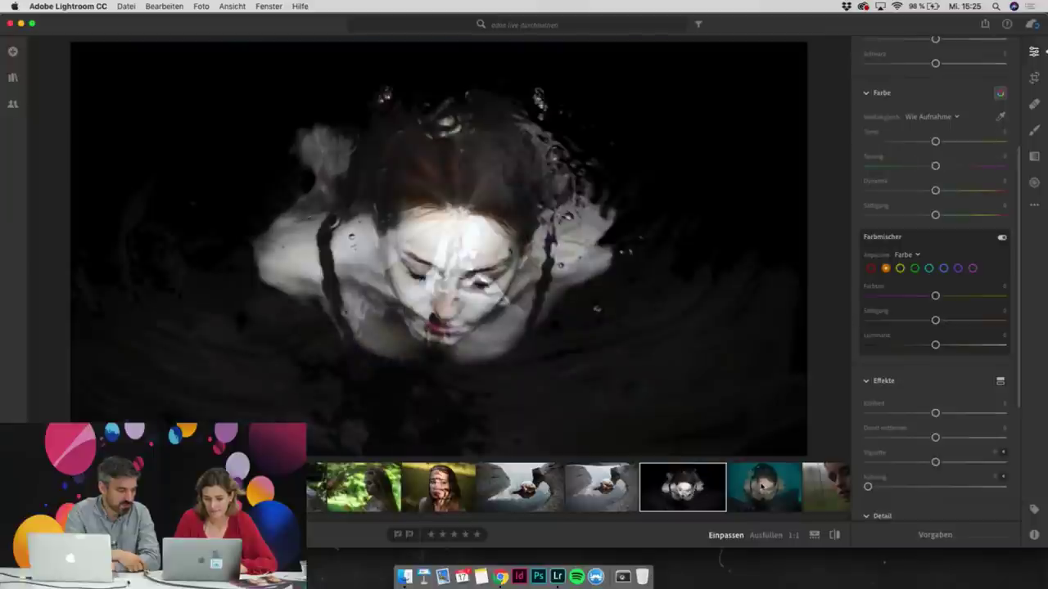
pyautogui.click(761, 485)
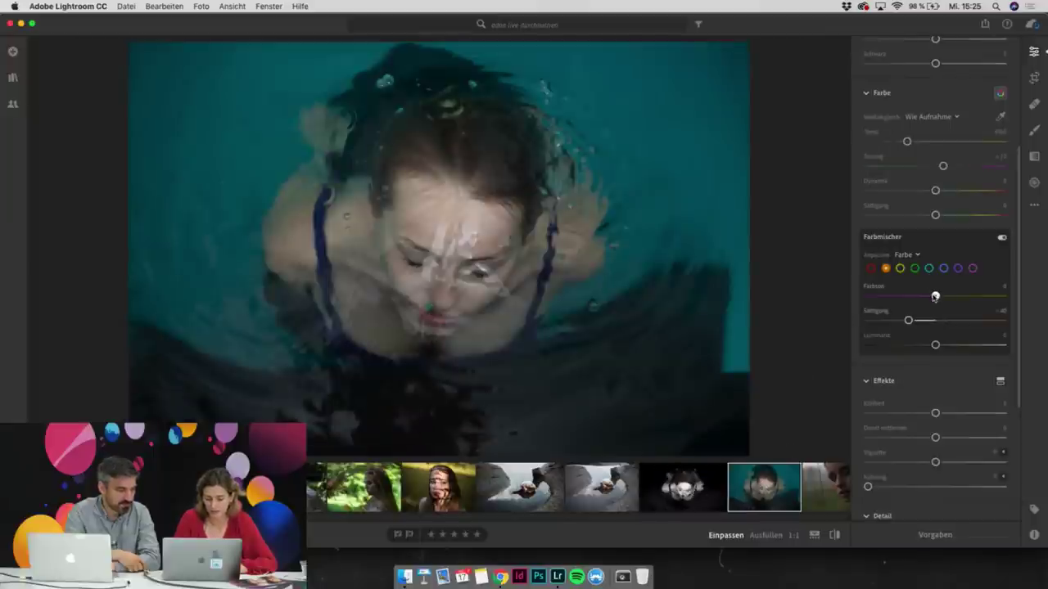
pyautogui.click(695, 495)
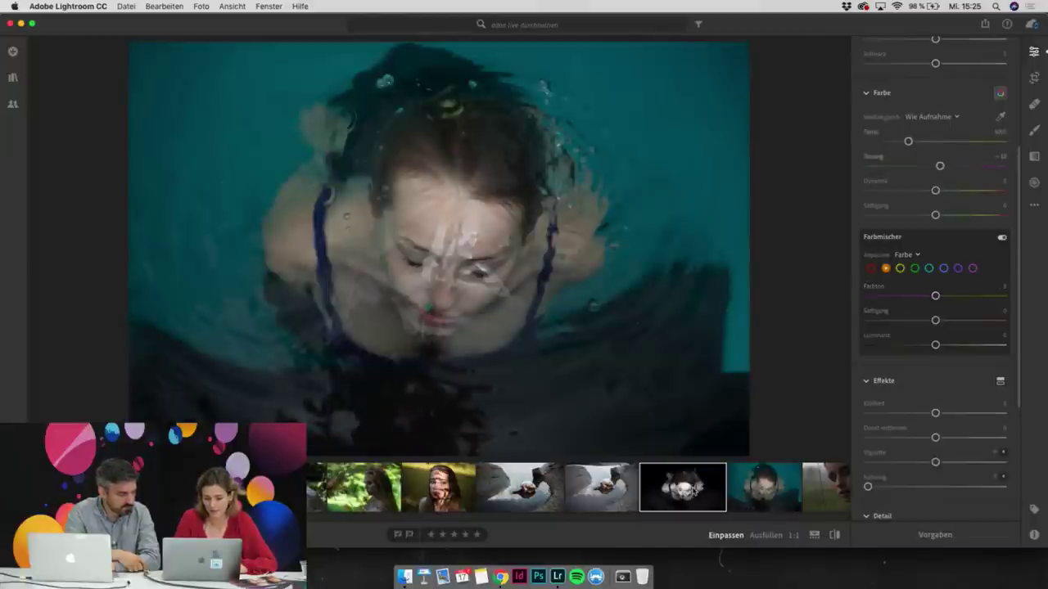
pyautogui.press('Right')
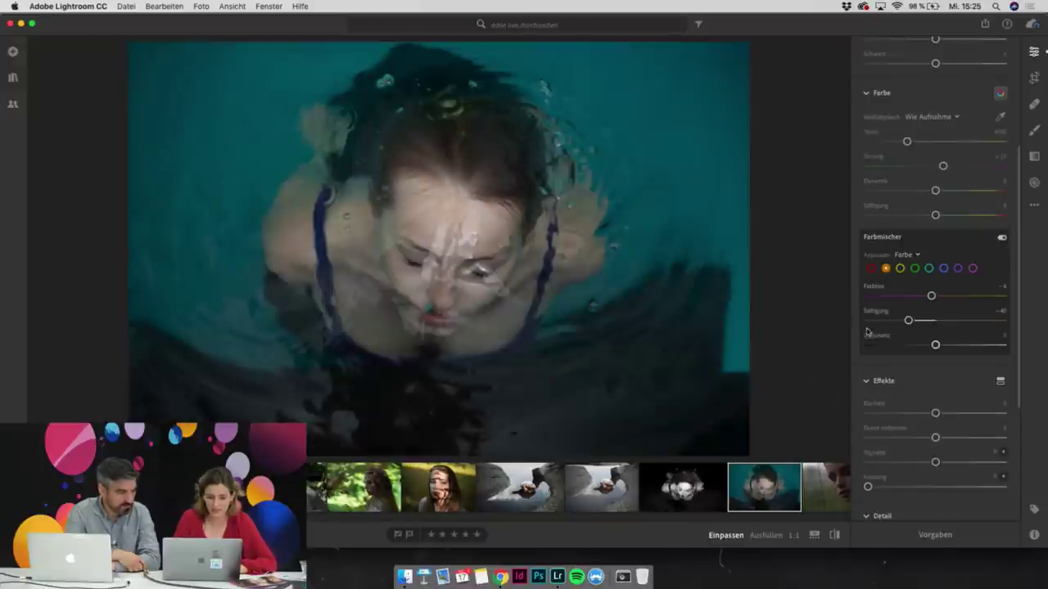
# Drop aqua, blue and purple luminance to -100 to darken the pool water
pyautogui.click(928, 269)
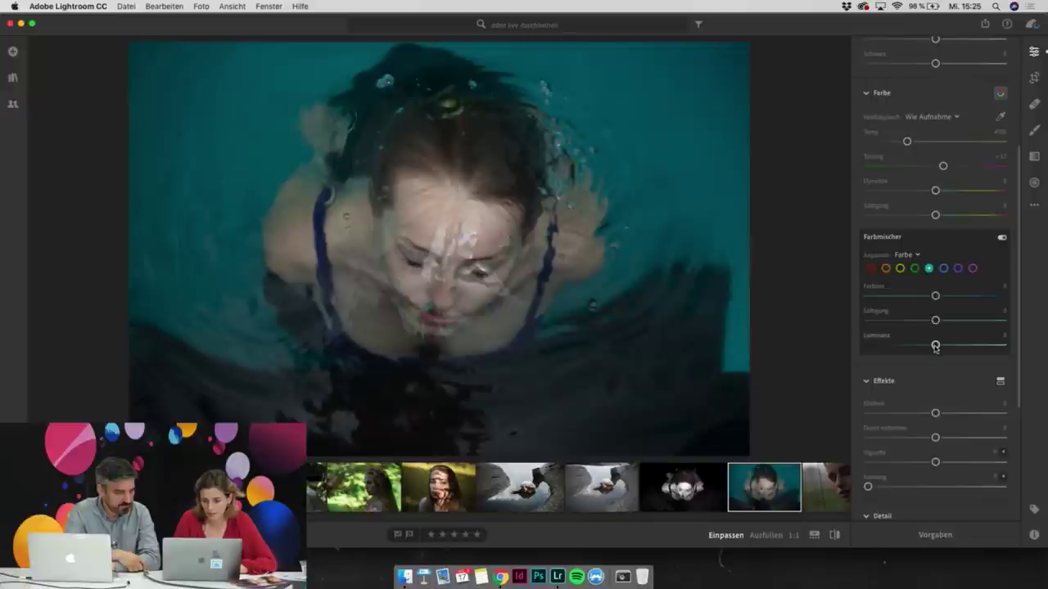
pyautogui.moveTo(935, 344); pyautogui.dragTo(810, 347)
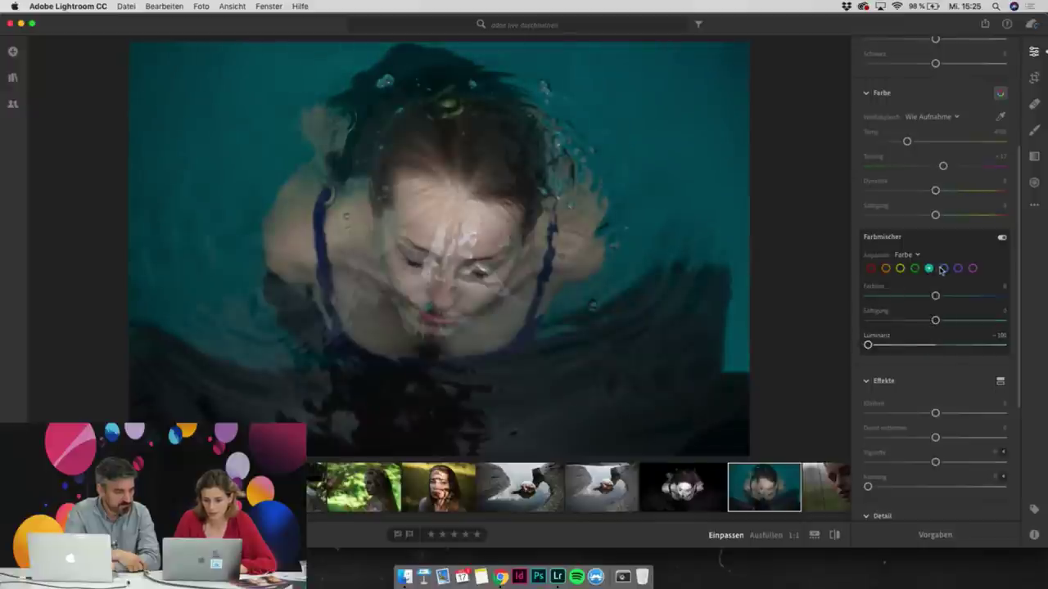
pyautogui.click(943, 268)
pyautogui.moveTo(935, 344); pyautogui.dragTo(870, 345)
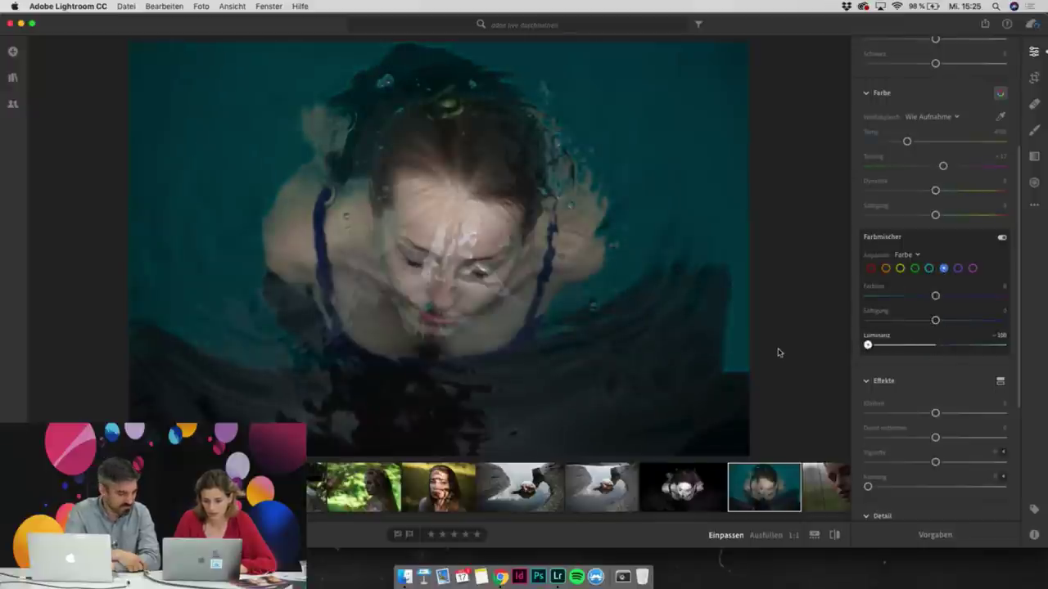
pyautogui.click(957, 269)
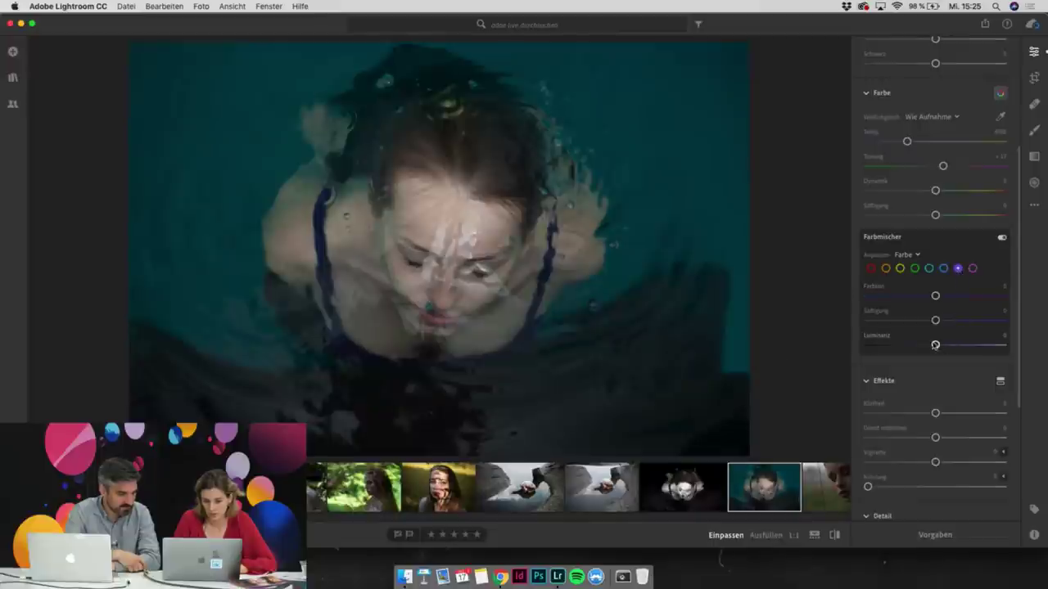
pyautogui.moveTo(934, 345); pyautogui.dragTo(854, 350)
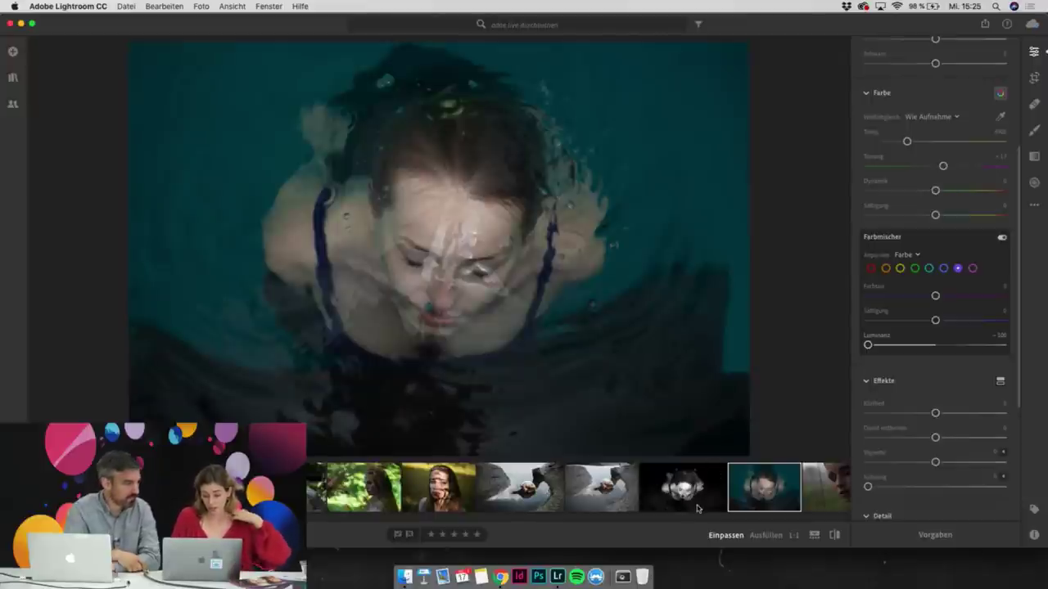
pyautogui.scroll(5, 958, 100)
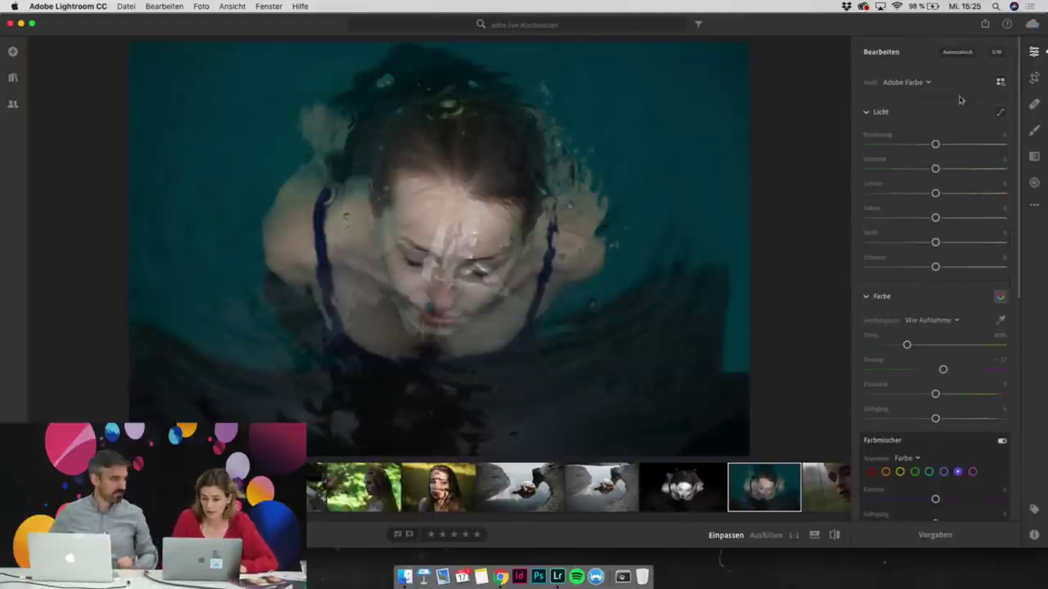
# Deepen the shadows and blacks and brighten the highlights and whites of the pool photo
pyautogui.click(951, 215)
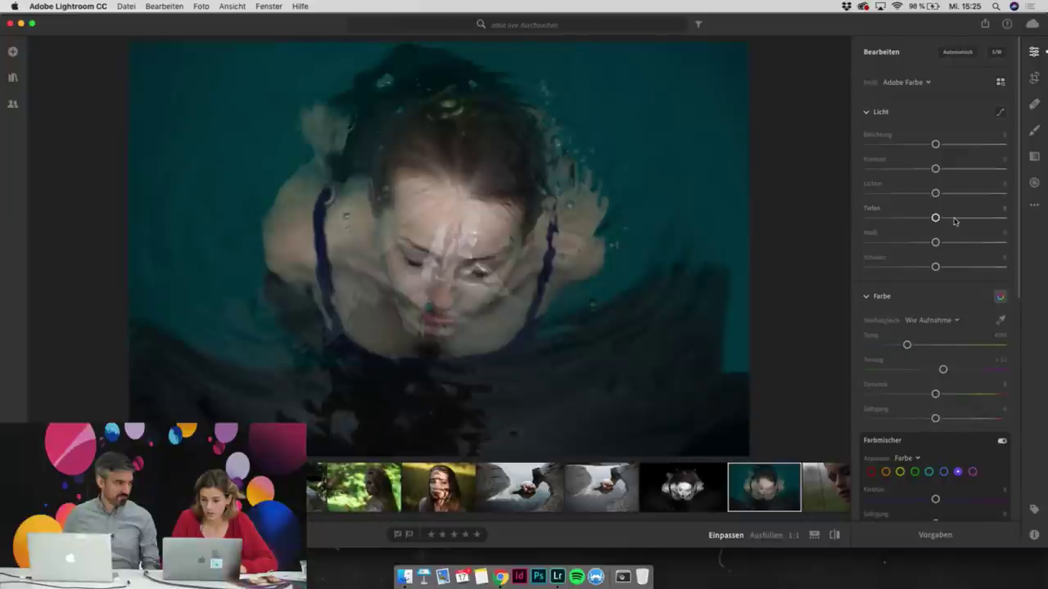
pyautogui.click(918, 266)
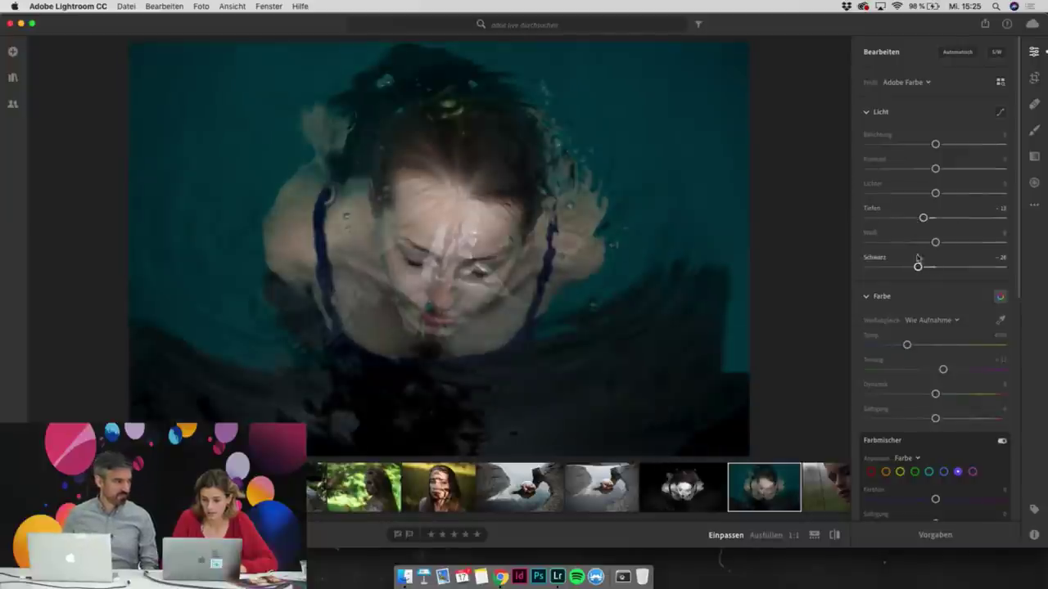
pyautogui.click(952, 192)
pyautogui.click(955, 242)
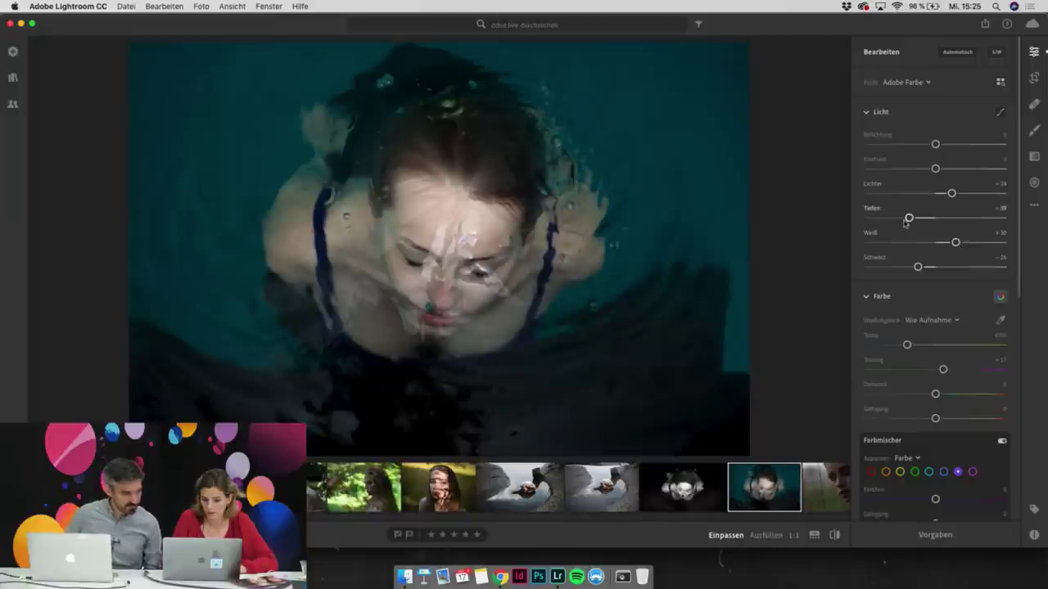
pyautogui.click(903, 267)
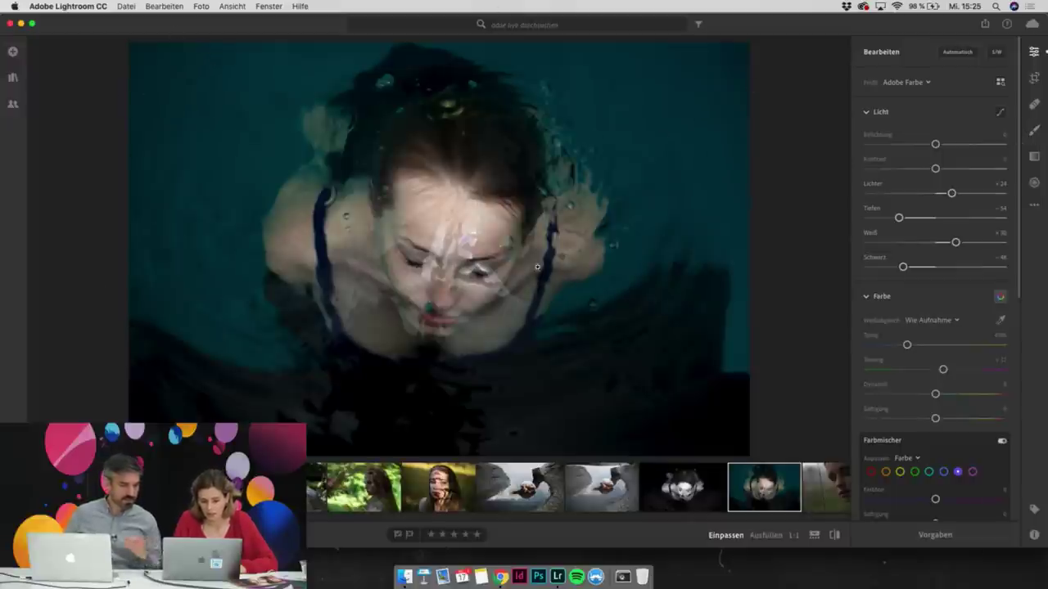
# Lower the yellow saturation to -45 in the colour mixer
pyautogui.click(901, 472)
pyautogui.scroll(-5, 928, 447)
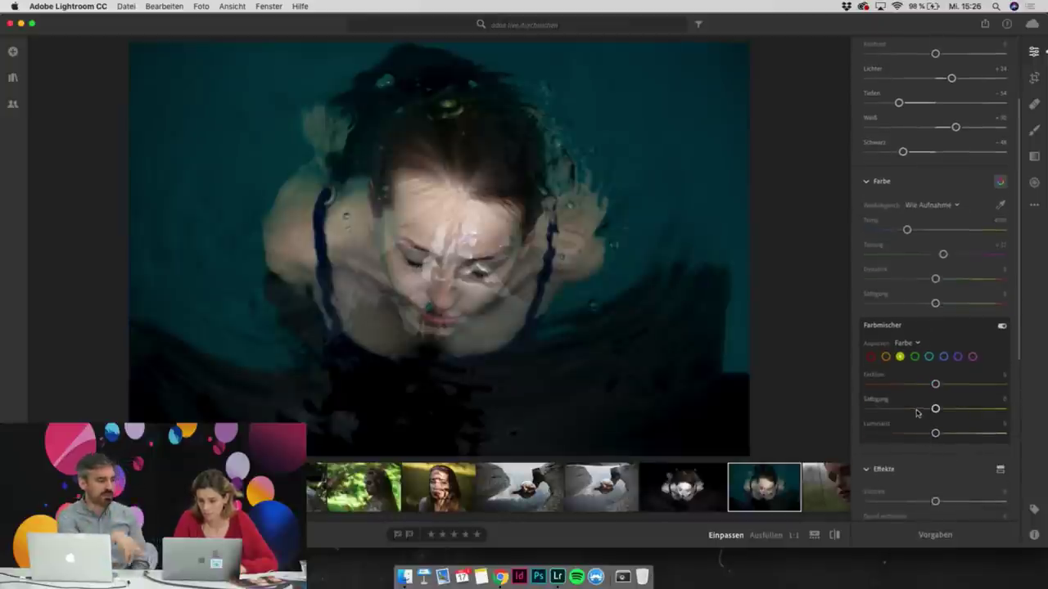
pyautogui.moveTo(935, 409); pyautogui.dragTo(904, 409)
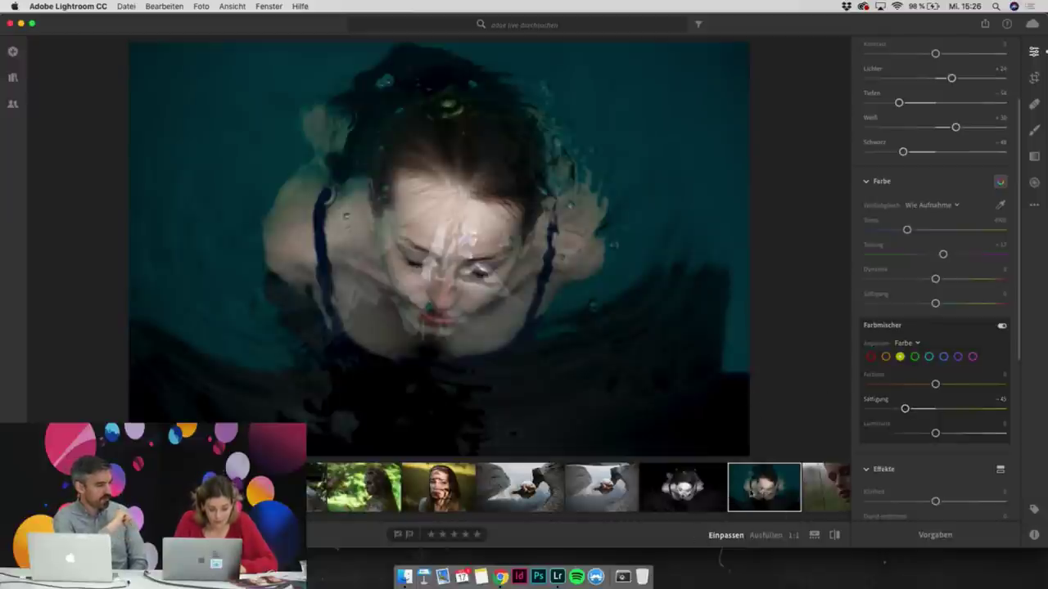
# Raise the Kontrast slider to +42
pyautogui.hscroll(10, 667, 494)
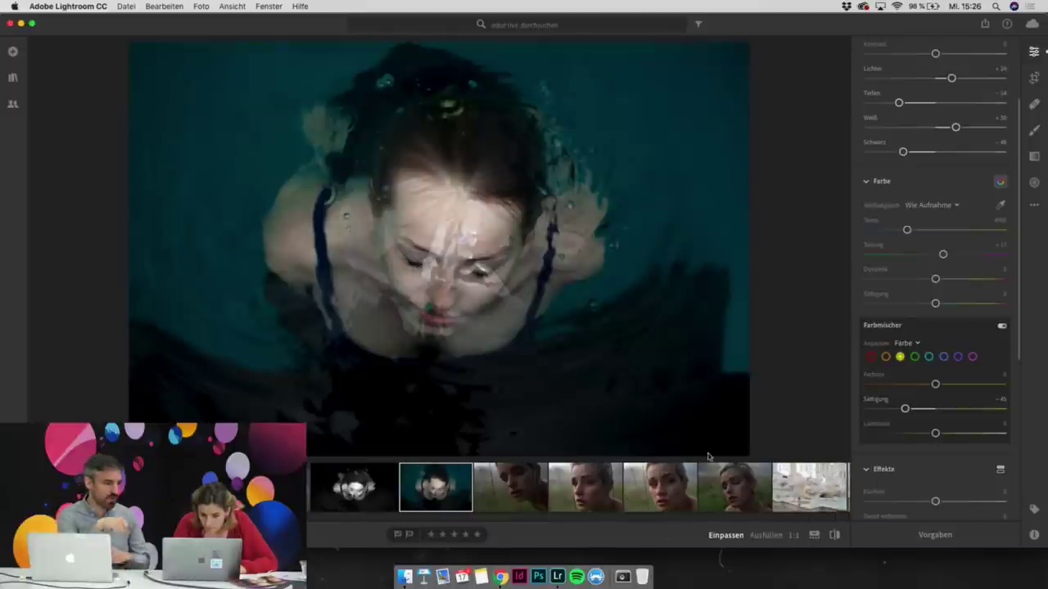
pyautogui.scroll(5, 953, 86)
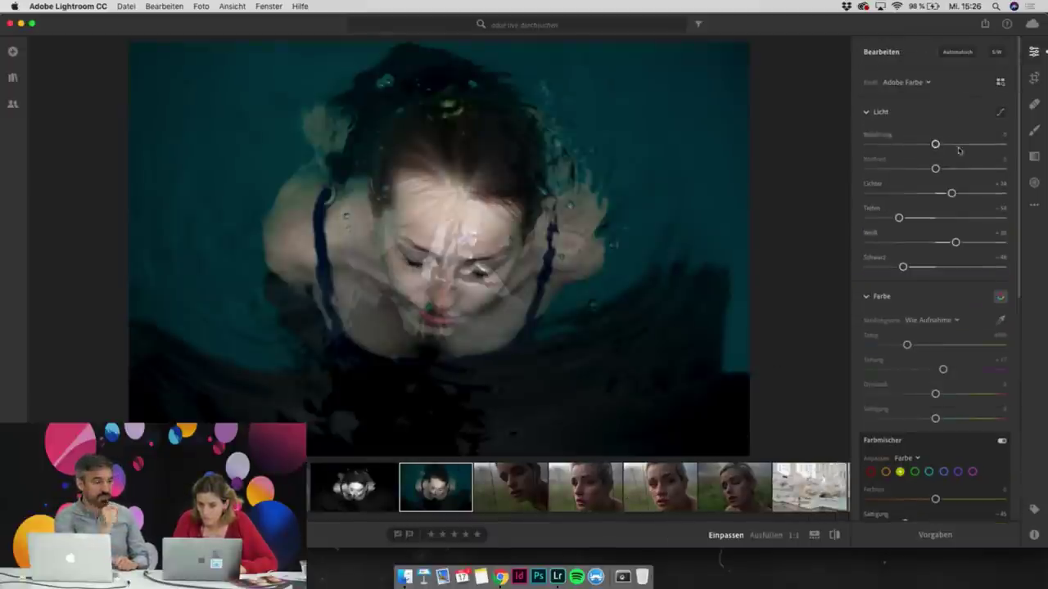
pyautogui.click(952, 169)
pyautogui.moveTo(952, 170); pyautogui.dragTo(954, 170)
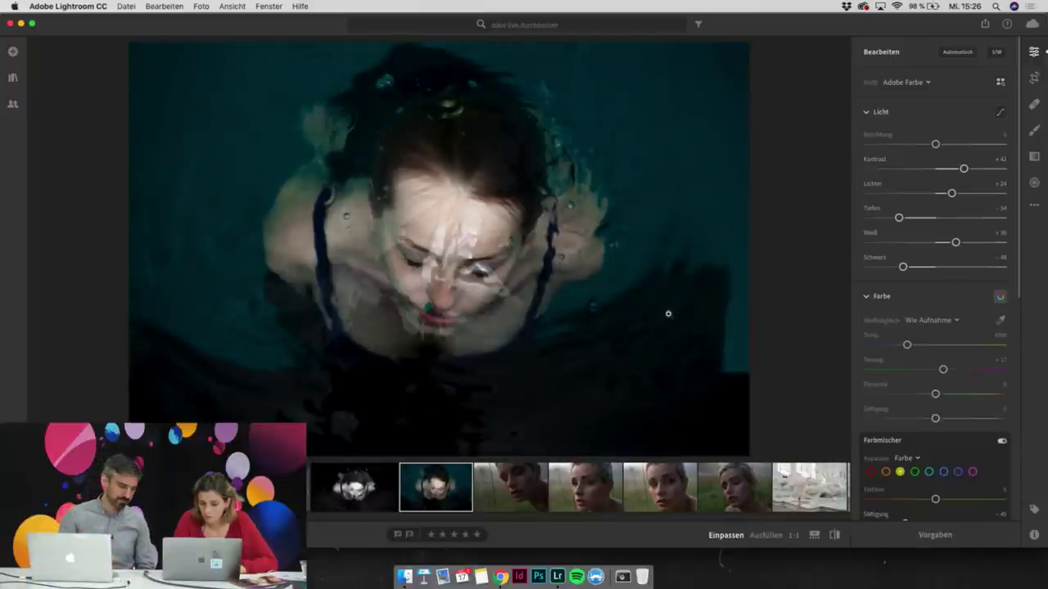
pyautogui.hscroll(-15, 563, 480)
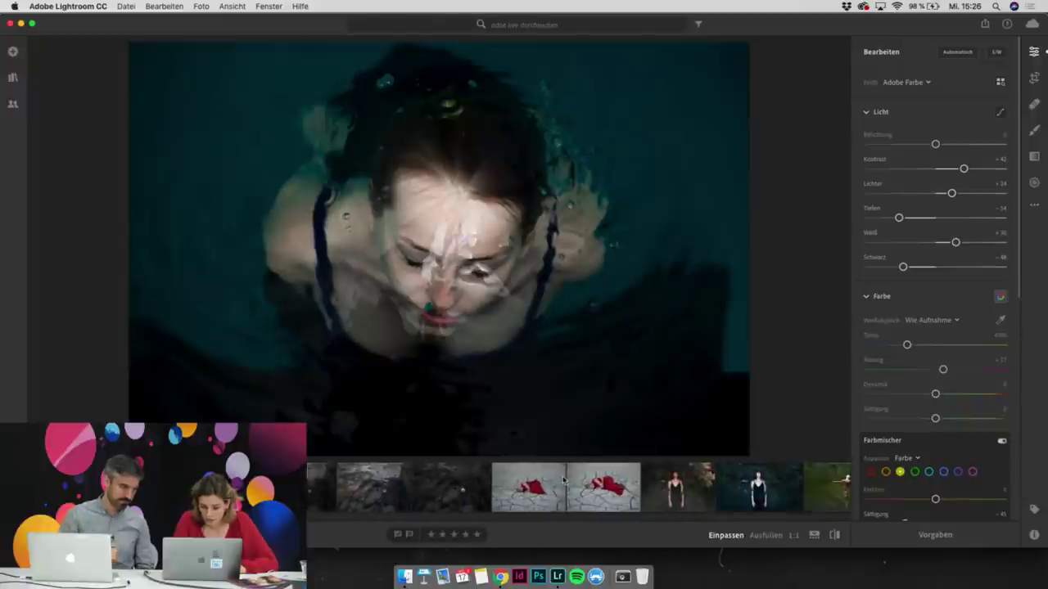
pyautogui.hscroll(15, 563, 481)
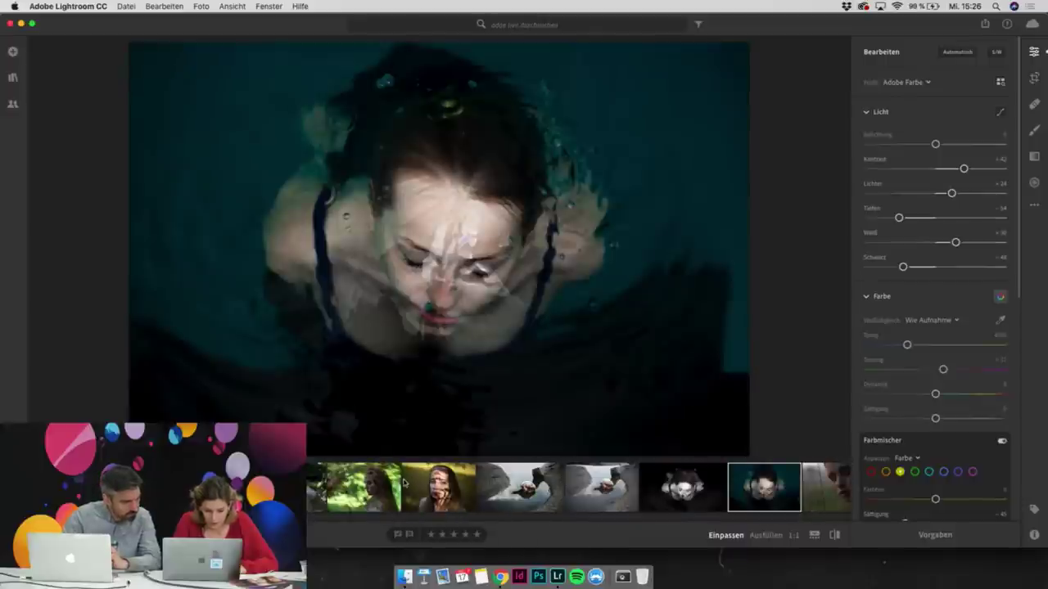
# Move to the fir-branch portrait and shift the green hue left in the Farbmischer
pyautogui.press('Right')
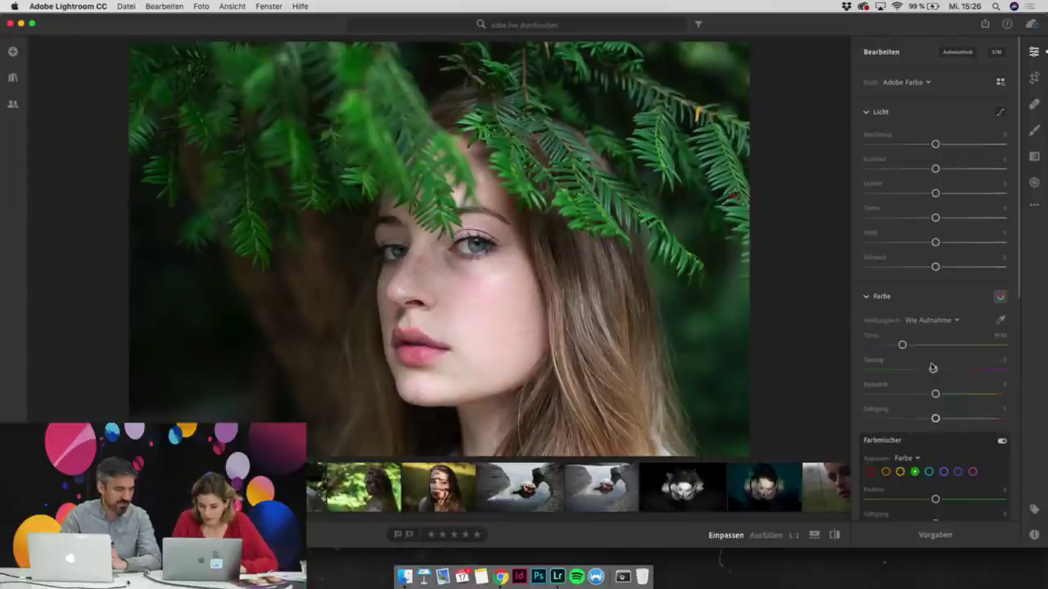
pyautogui.scroll(-5, 933, 368)
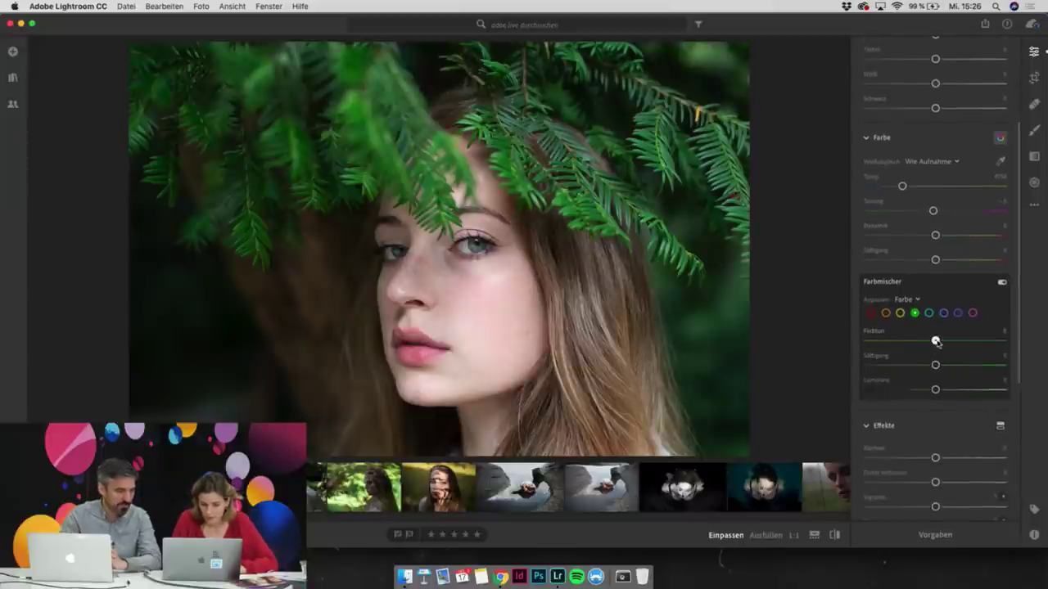
pyautogui.moveTo(936, 341); pyautogui.dragTo(917, 390)
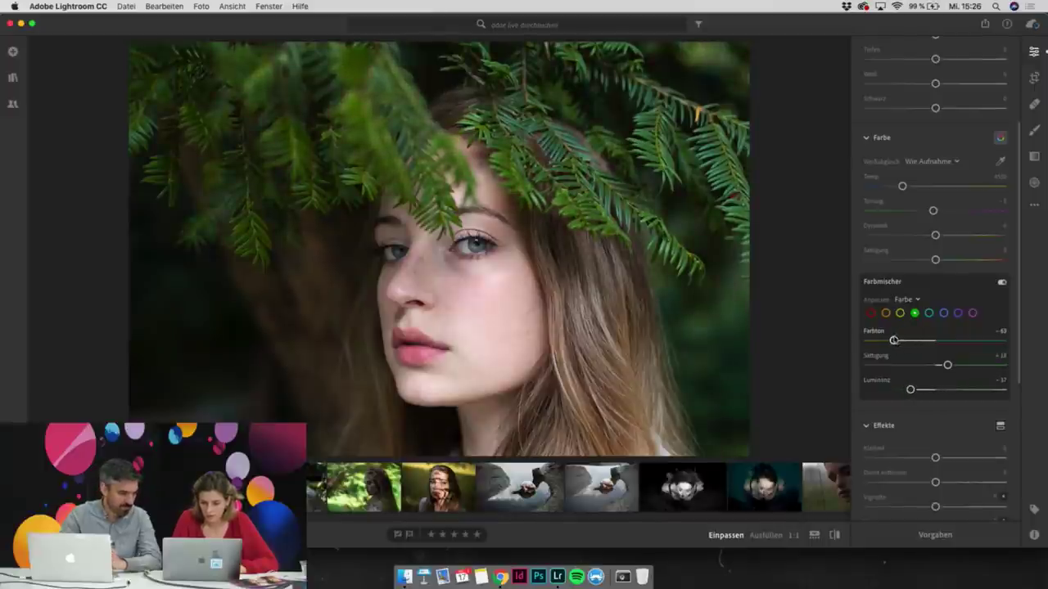
# Set the yellows' hue to +72 and saturation to +21
pyautogui.click(900, 312)
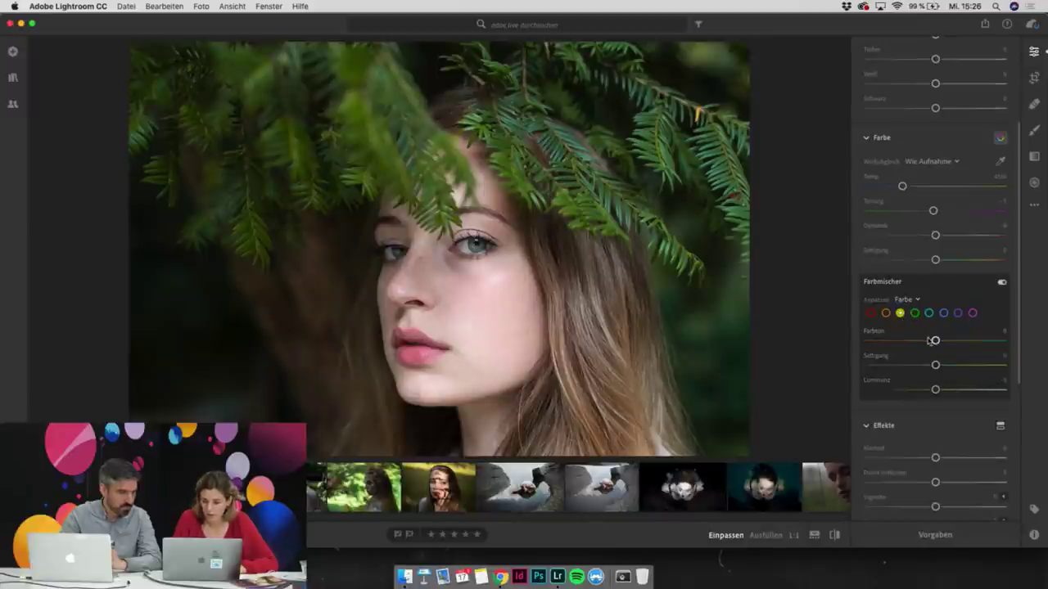
pyautogui.moveTo(936, 342); pyautogui.dragTo(960, 343)
pyautogui.moveTo(969, 342); pyautogui.dragTo(983, 341)
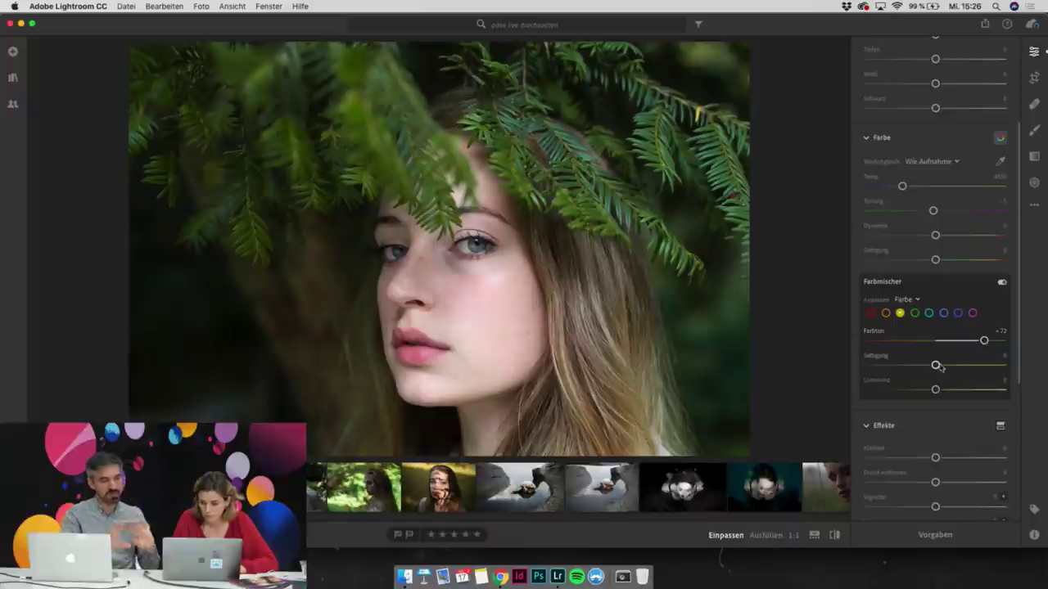
pyautogui.moveTo(940, 367)
pyautogui.mouseDown()
pyautogui.moveTo(909, 366)
pyautogui.moveTo(951, 366)
pyautogui.mouseUp()
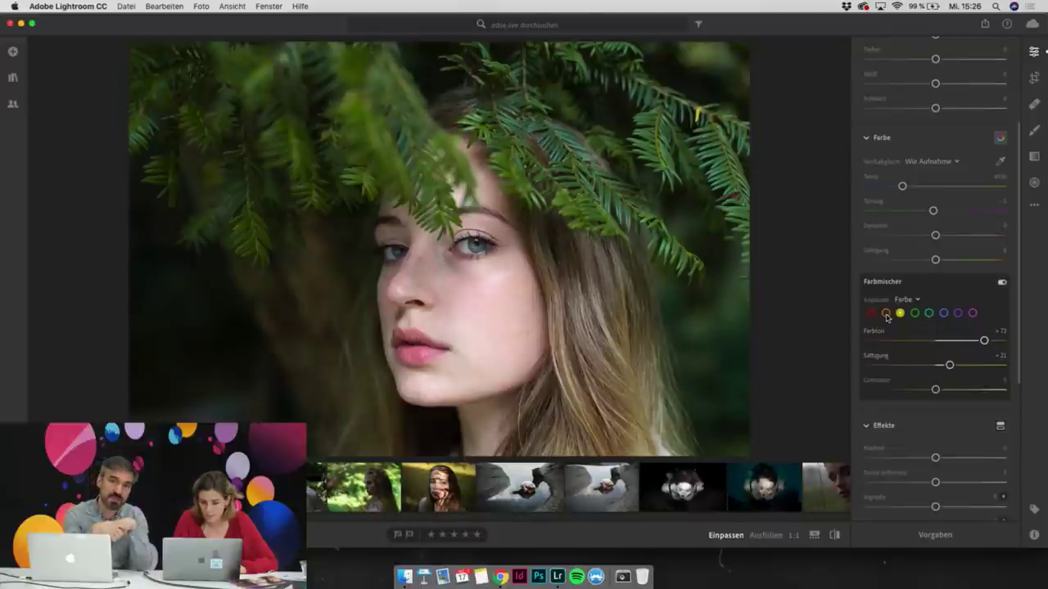
pyautogui.click(886, 314)
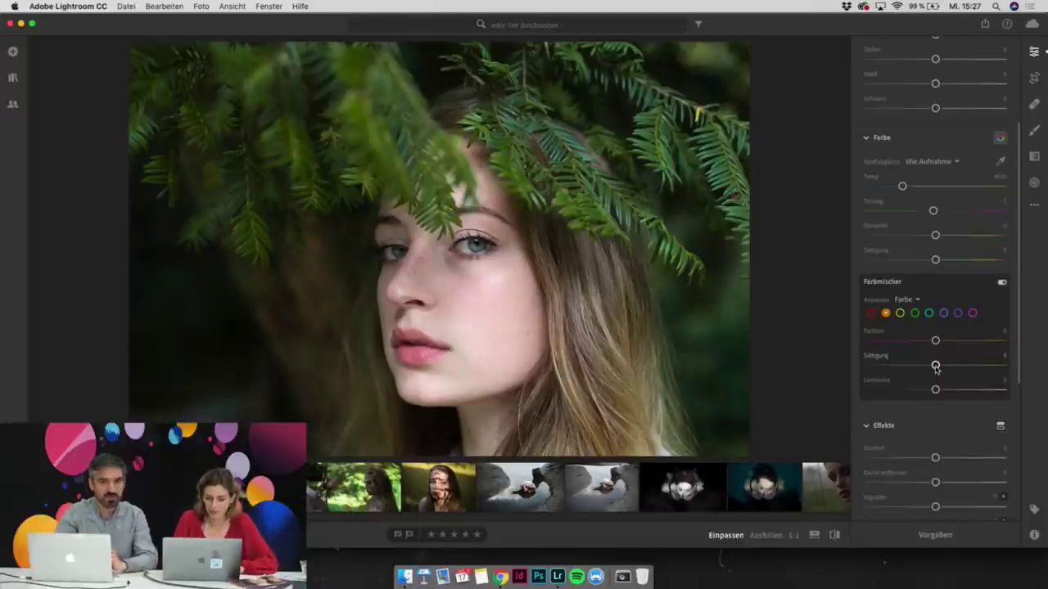
# Shift the red hue to +46 and set white balance to 4706 temperature, +13 tint
pyautogui.click(871, 314)
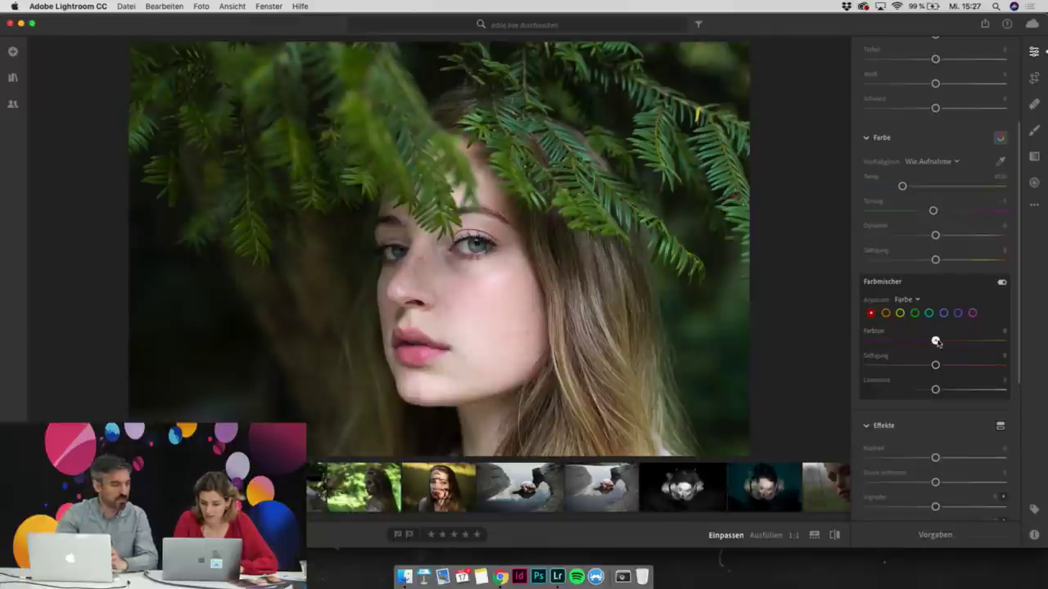
pyautogui.moveTo(934, 340); pyautogui.dragTo(966, 341)
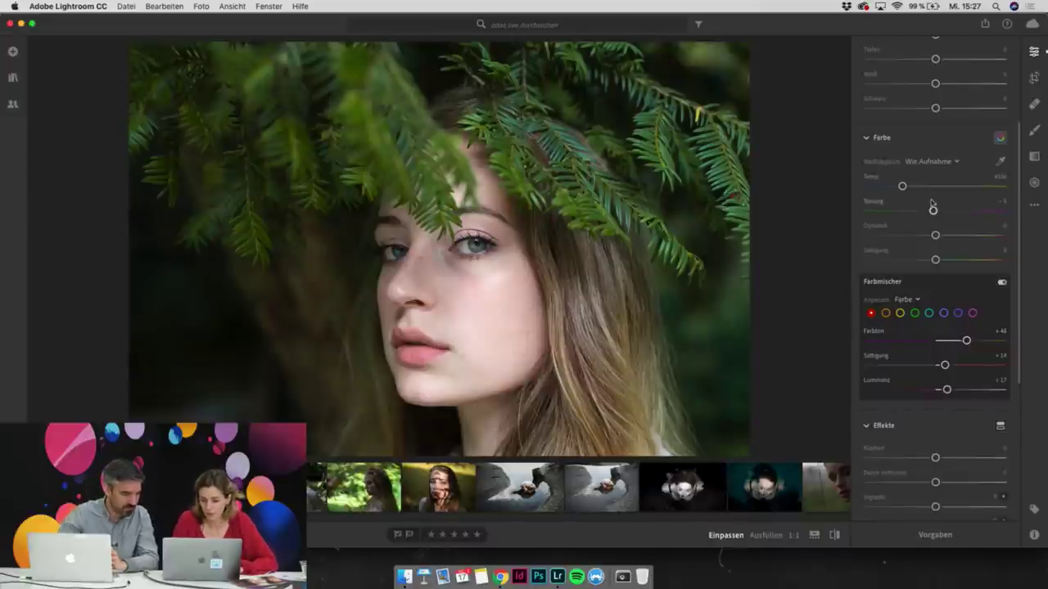
pyautogui.moveTo(933, 211); pyautogui.dragTo(928, 211)
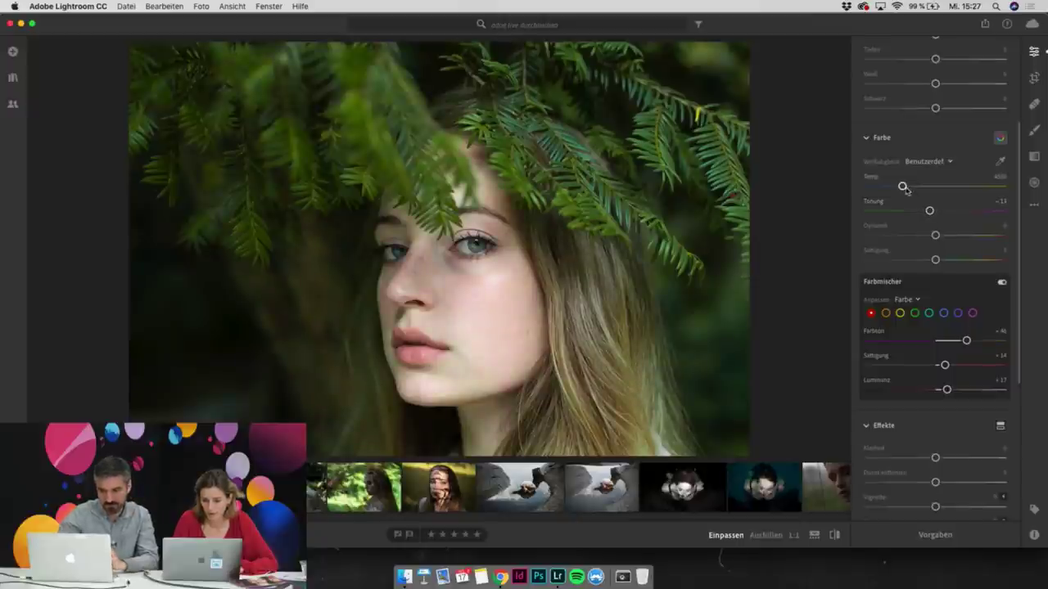
pyautogui.moveTo(910, 189); pyautogui.dragTo(909, 190)
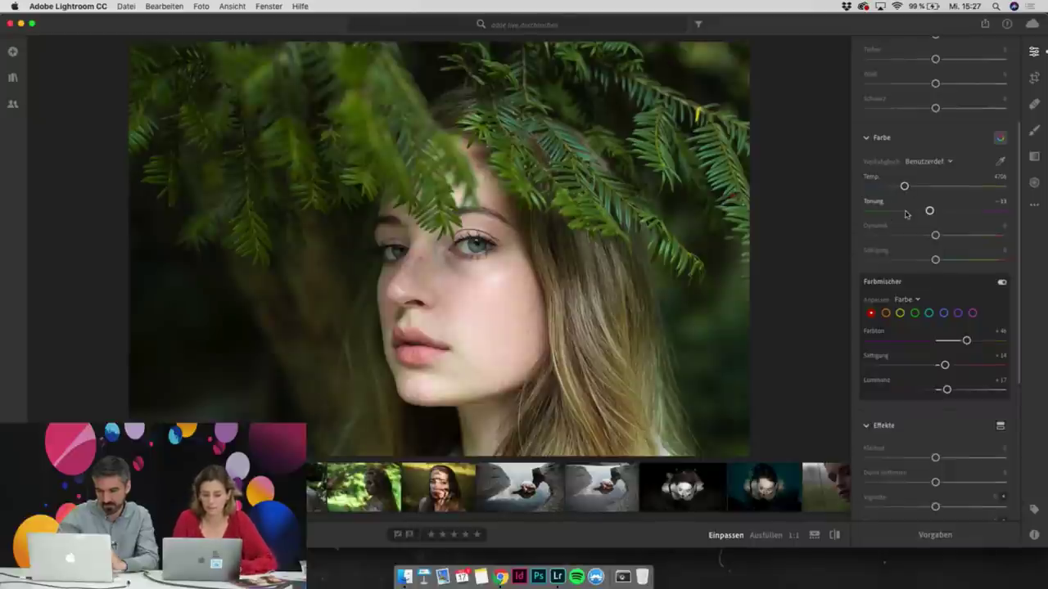
# Zoom to 1:1 on the eye and brush a new adjustment over the right iris
pyautogui.click(1033, 131)
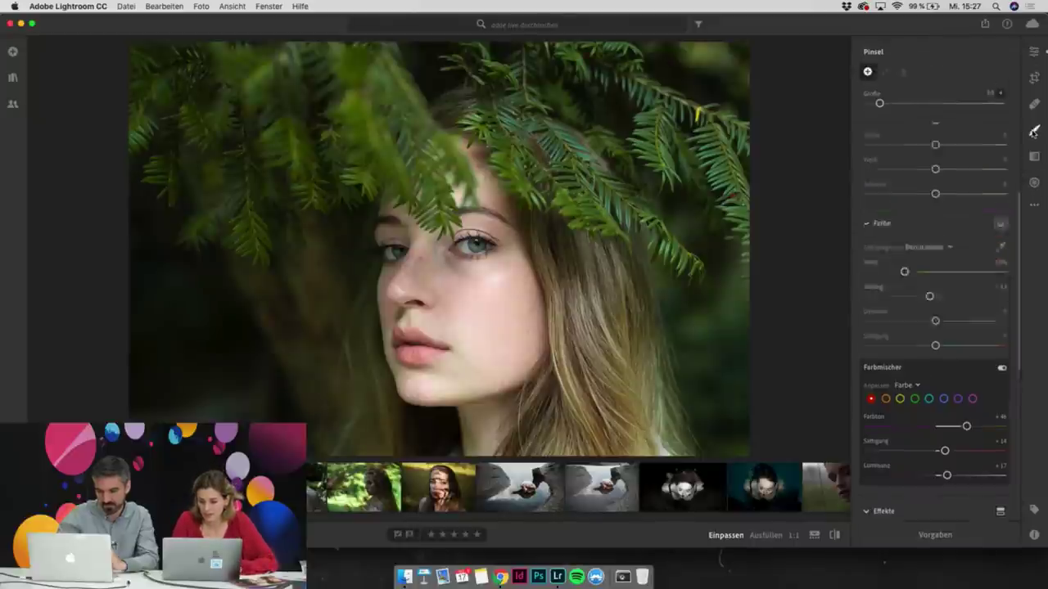
pyautogui.press('[')
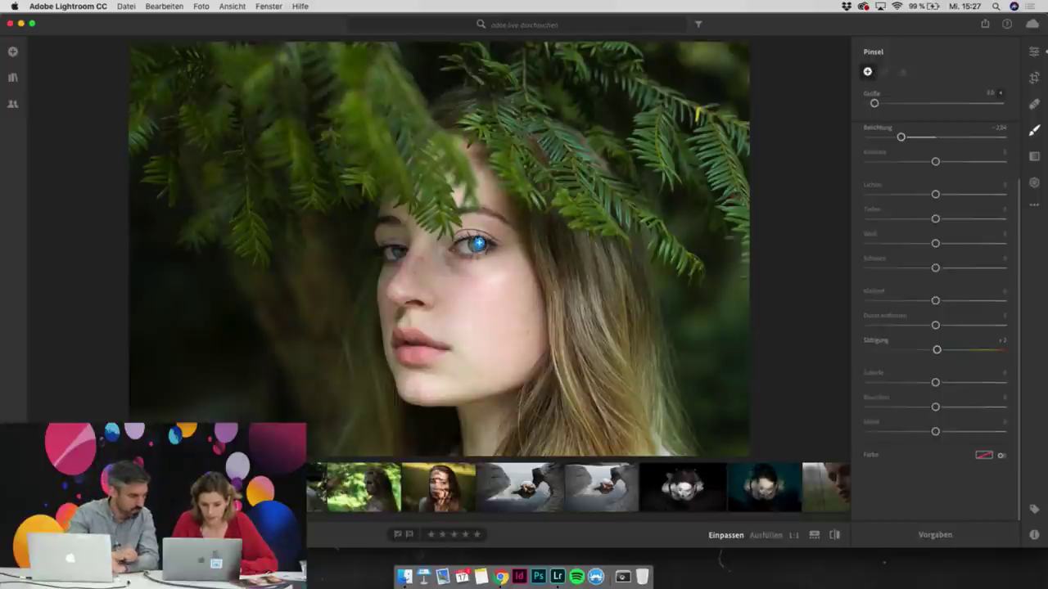
pyautogui.click(1033, 131)
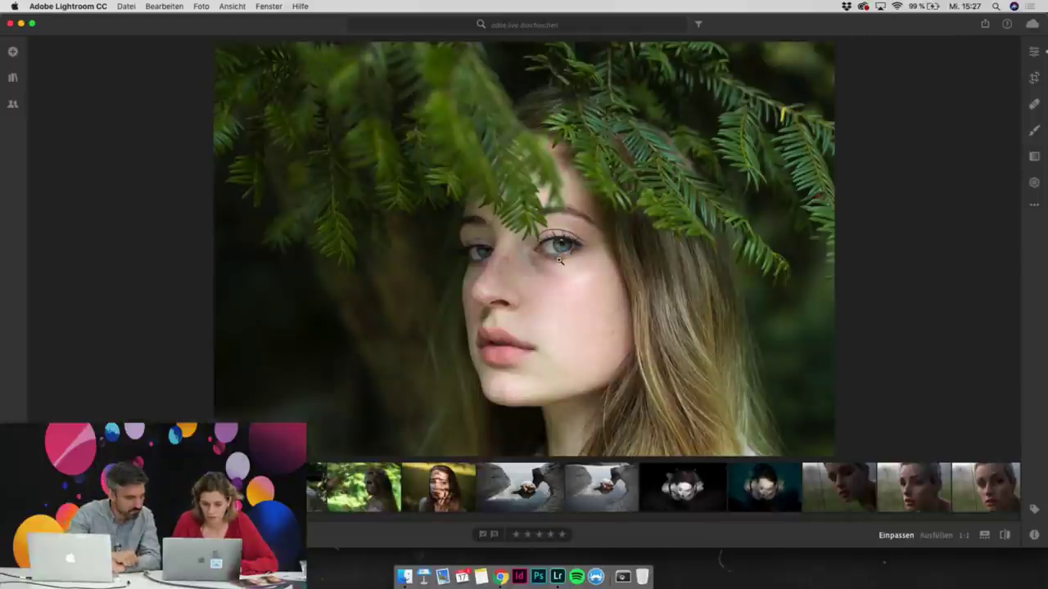
pyautogui.click(563, 244)
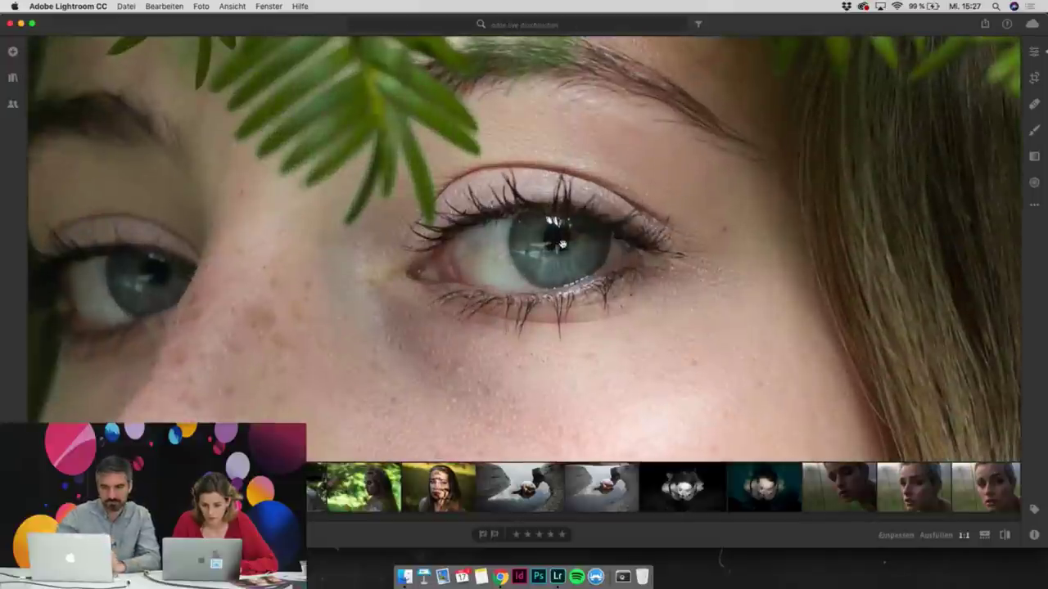
pyautogui.click(1034, 131)
pyautogui.press(']')
pyautogui.moveTo(557, 247)
pyautogui.mouseDown()
pyautogui.moveTo(526, 235)
pyautogui.moveTo(586, 229)
pyautogui.moveTo(540, 278)
pyautogui.moveTo(500, 237)
pyautogui.moveTo(577, 254)
pyautogui.mouseUp()
# Reset the brushed exposure to 0 and tint the iris a warm golden-brown colour
pyautogui.doubleClick(900, 203)
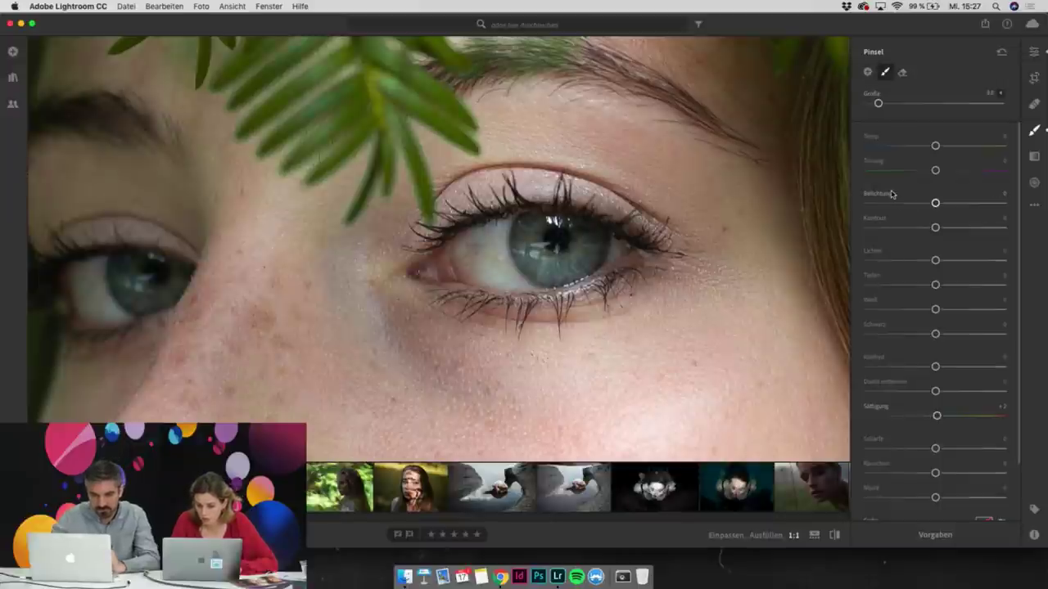
pyautogui.scroll(-2, 939, 348)
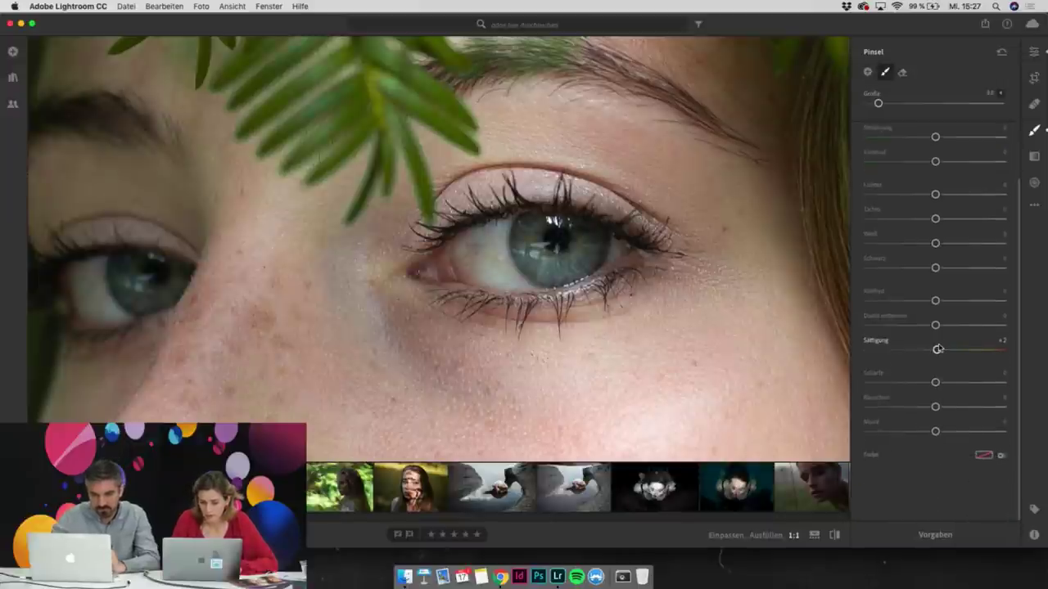
pyautogui.click(1002, 458)
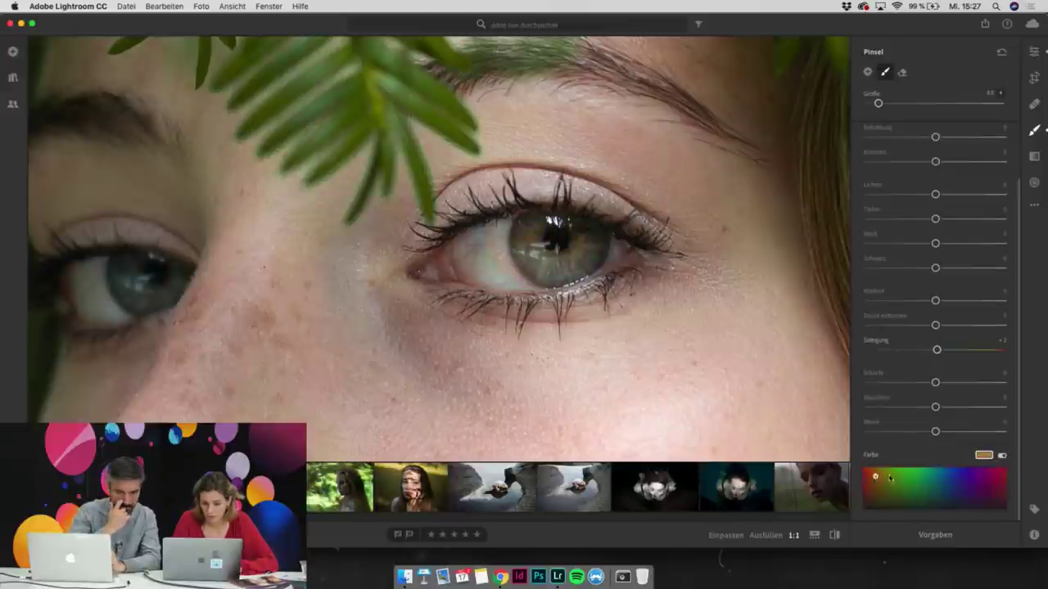
pyautogui.moveTo(888, 478)
pyautogui.mouseDown()
pyautogui.moveTo(916, 477)
pyautogui.moveTo(872, 472)
pyautogui.mouseUp()
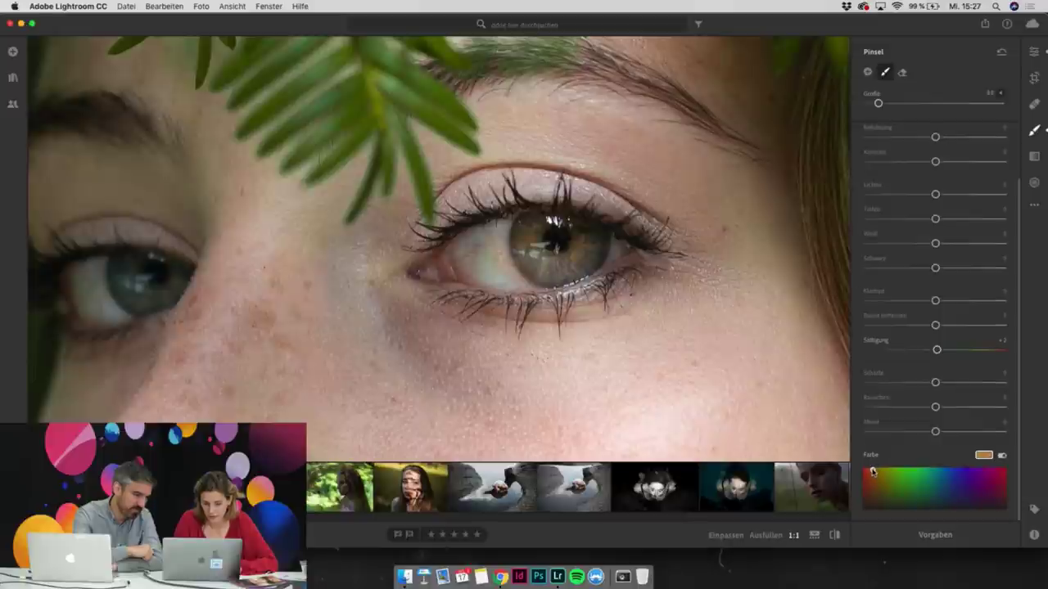
pyautogui.press('alt')
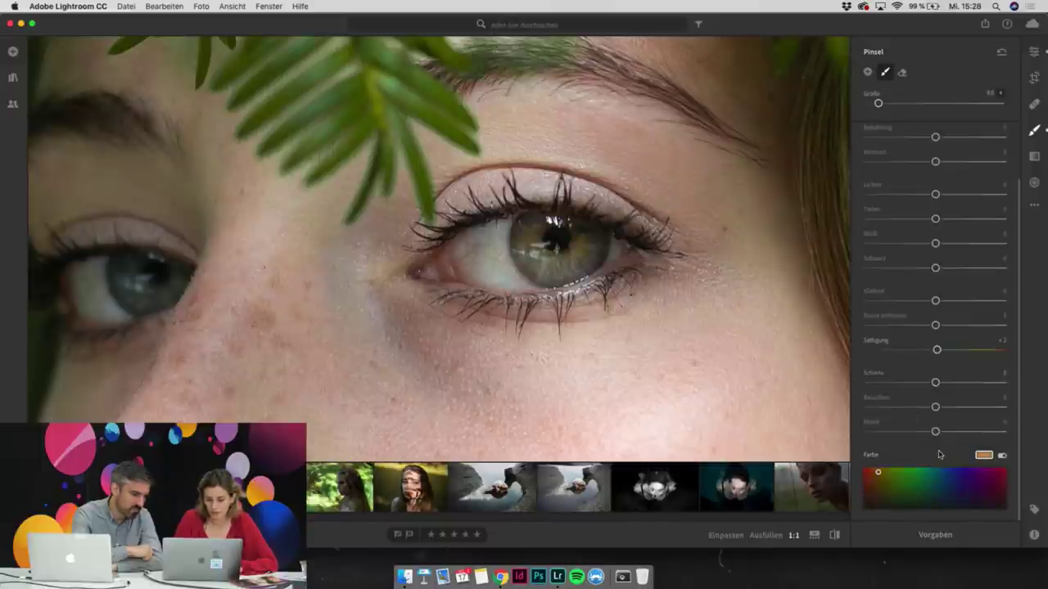
# Compare the iris tint on and off, then paint it over the left iris
pyautogui.click(1003, 456)
pyautogui.click(1003, 456)
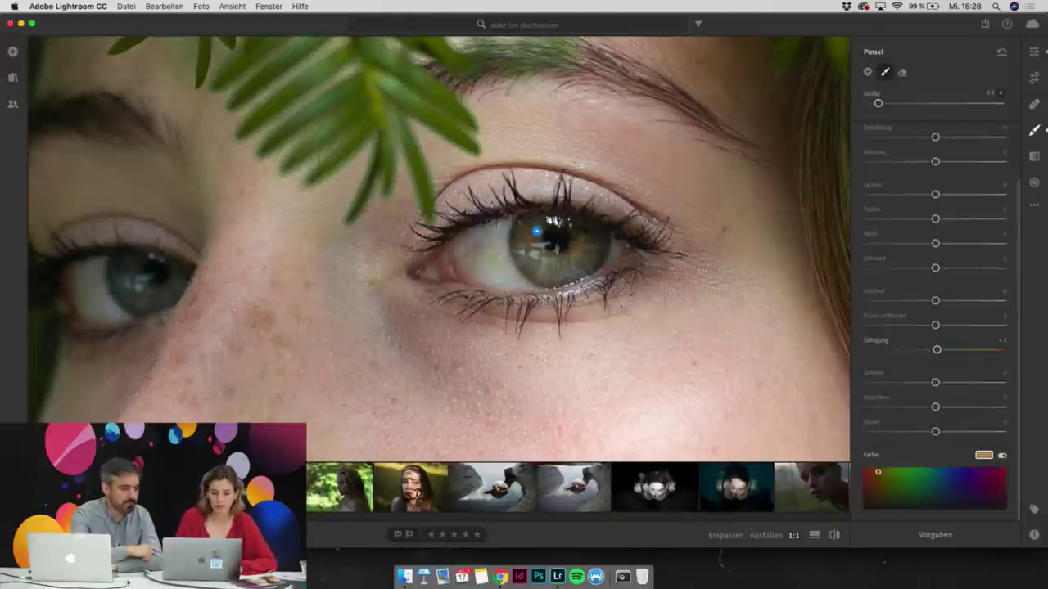
pyautogui.moveTo(160, 284)
pyautogui.mouseDown()
pyautogui.moveTo(129, 264)
pyautogui.moveTo(142, 300)
pyautogui.moveTo(162, 274)
pyautogui.moveTo(123, 274)
pyautogui.moveTo(161, 283)
pyautogui.moveTo(133, 265)
pyautogui.moveTo(166, 296)
pyautogui.moveTo(187, 264)
pyautogui.moveTo(114, 260)
pyautogui.mouseUp()
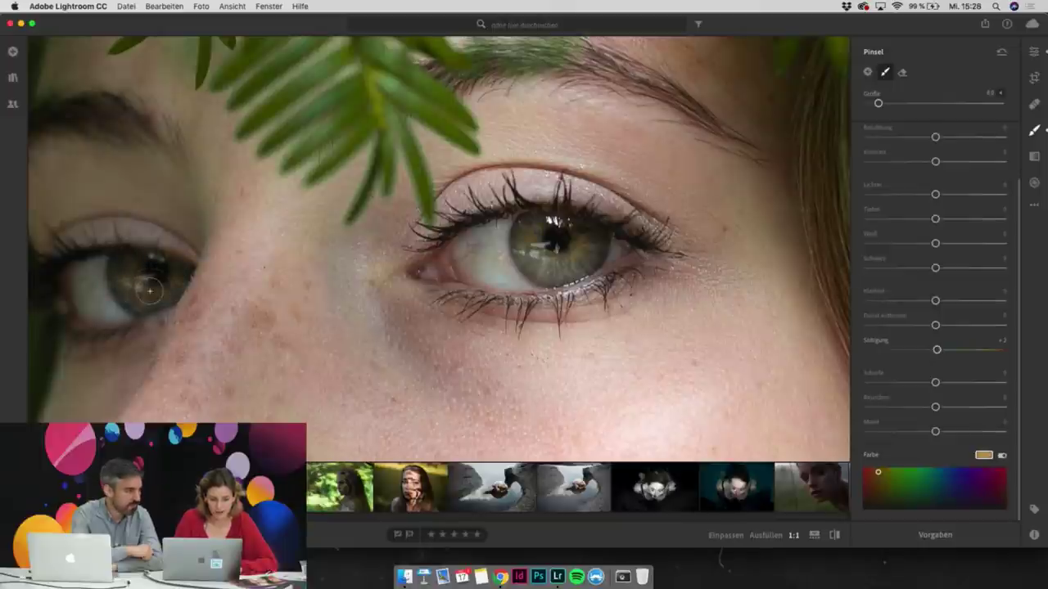
pyautogui.moveTo(150, 290); pyautogui.dragTo(150, 291)
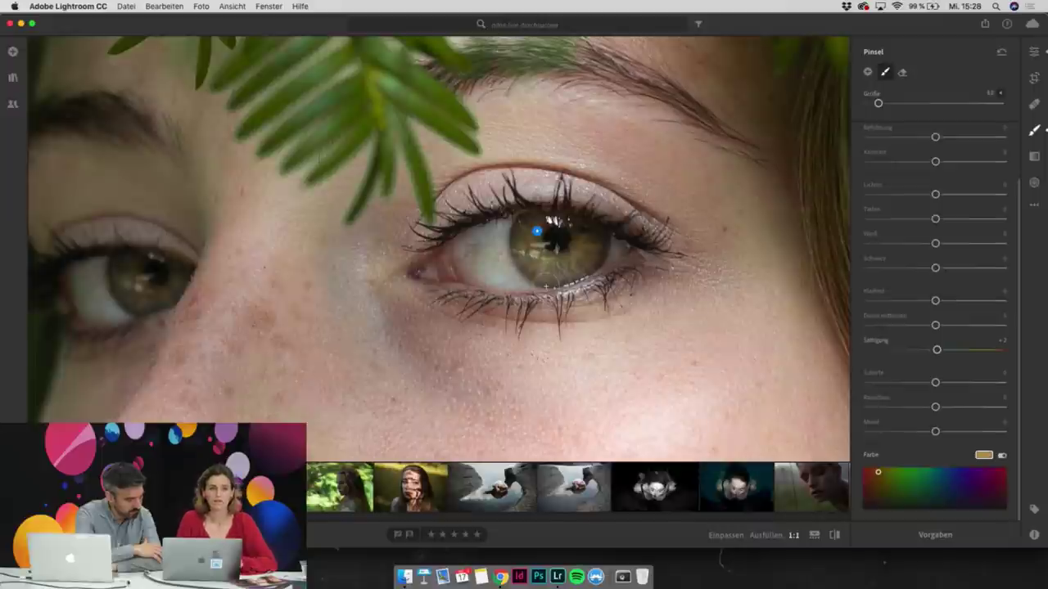
pyautogui.click(1034, 130)
# Select the eye brush, set its saturation to -2 and pick a darker tint colour
pyautogui.click(622, 354)
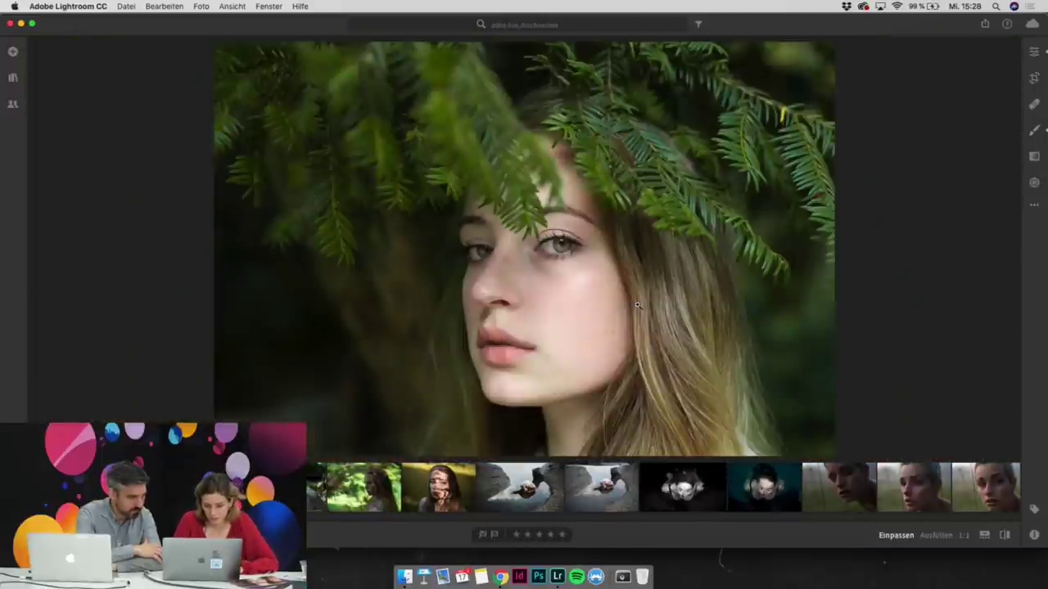
pyautogui.click(1034, 130)
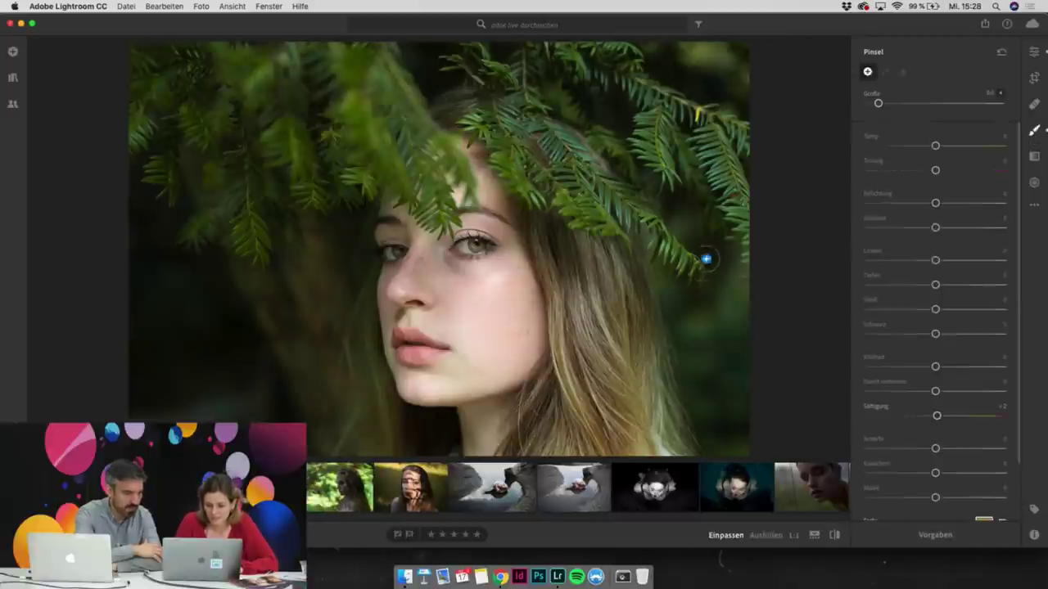
pyautogui.click(472, 243)
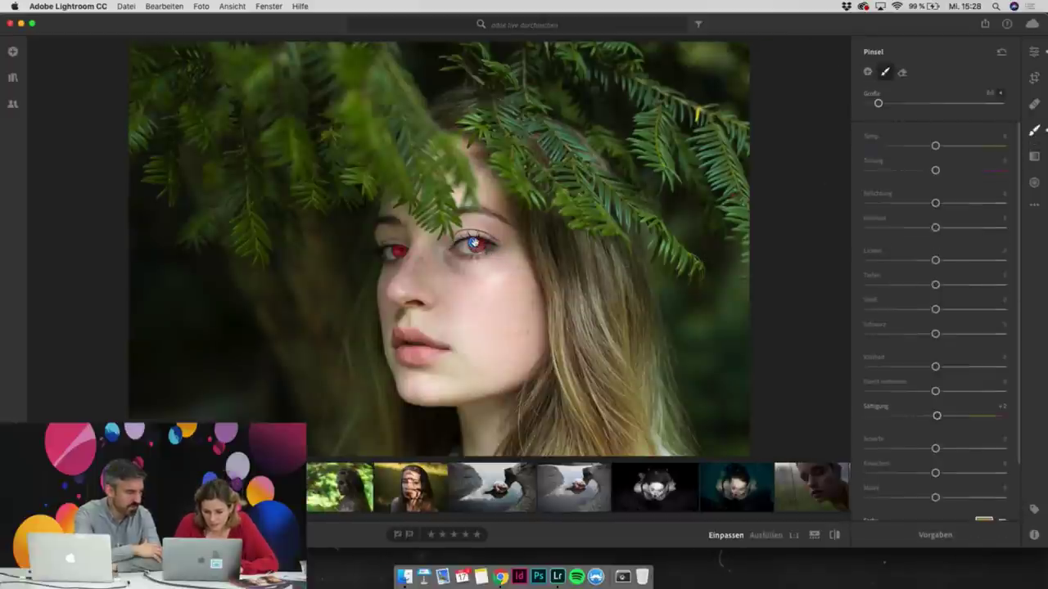
pyautogui.moveTo(936, 415); pyautogui.dragTo(920, 417)
pyautogui.doubleClick(920, 416)
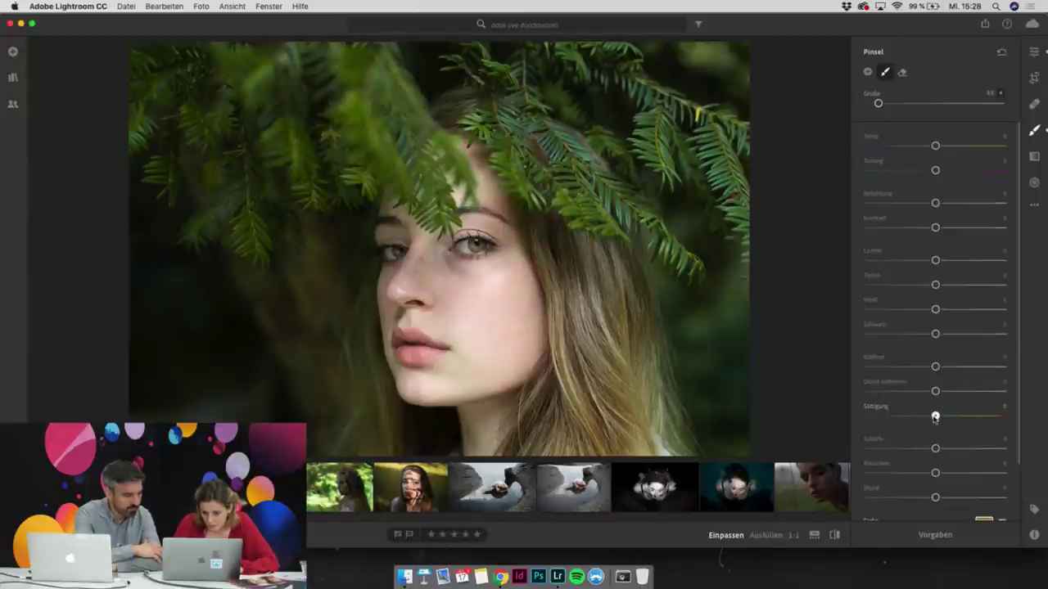
pyautogui.moveTo(935, 416)
pyautogui.mouseDown()
pyautogui.moveTo(902, 417)
pyautogui.moveTo(926, 416)
pyautogui.mouseUp()
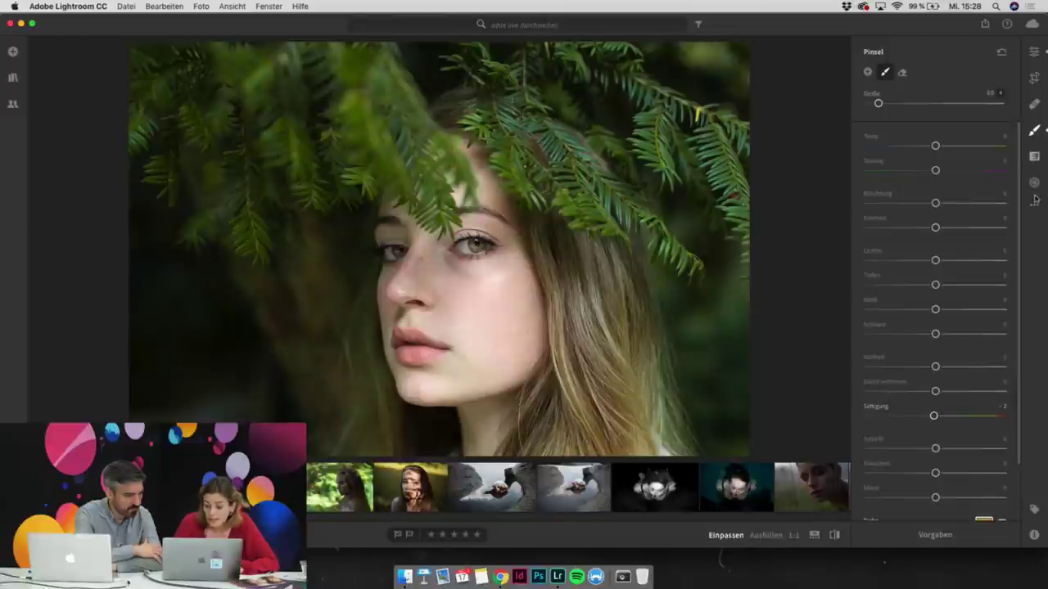
pyautogui.scroll(-2, 922, 483)
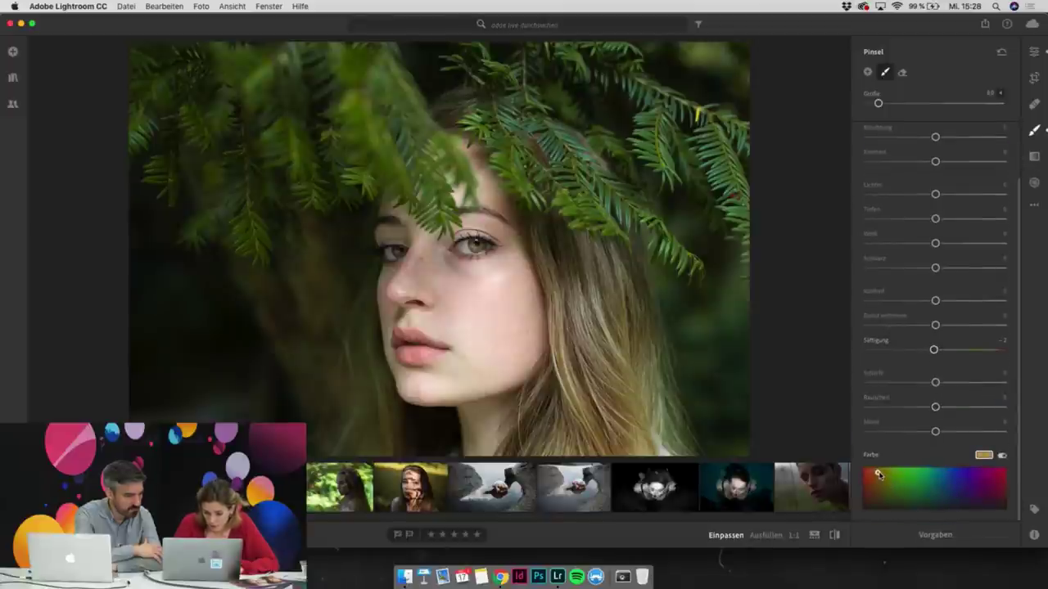
pyautogui.moveTo(878, 475); pyautogui.dragTo(878, 485)
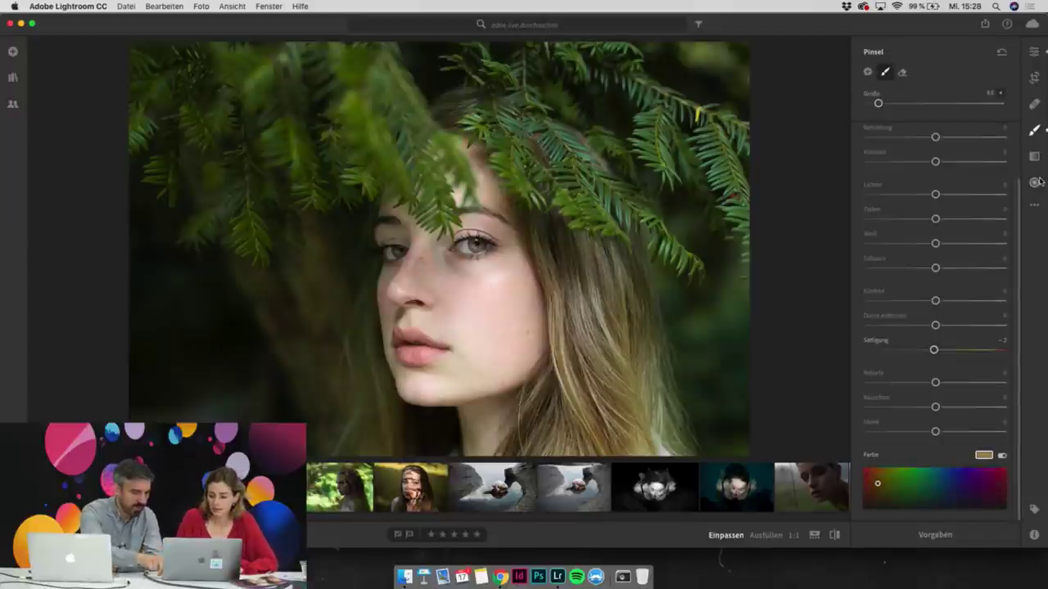
# Toggle before/after repeatedly to compare the edited portrait with its original
pyautogui.click(834, 534)
pyautogui.click(834, 534)
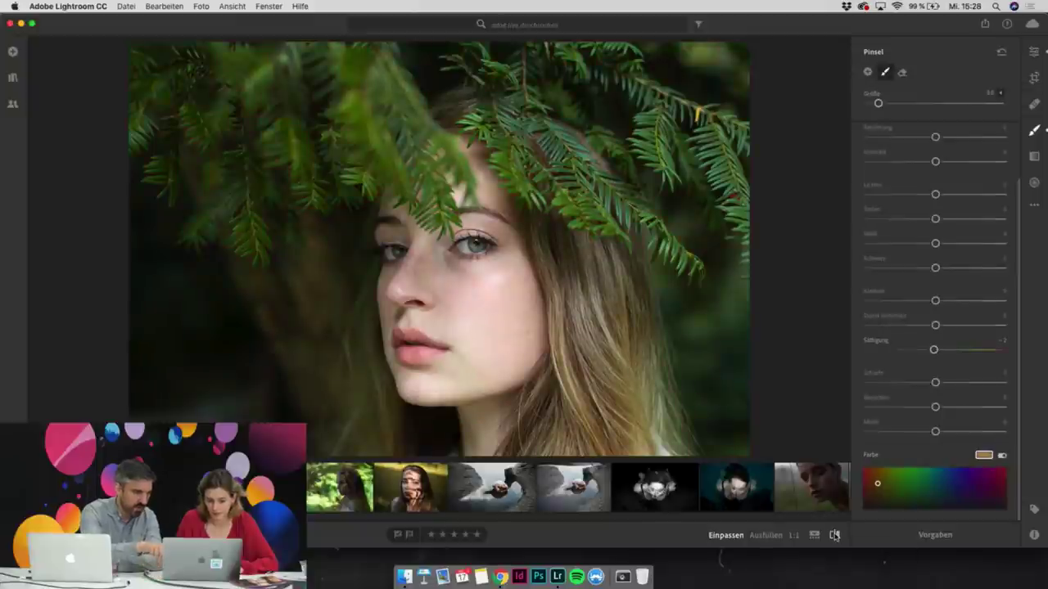
pyautogui.click(834, 535)
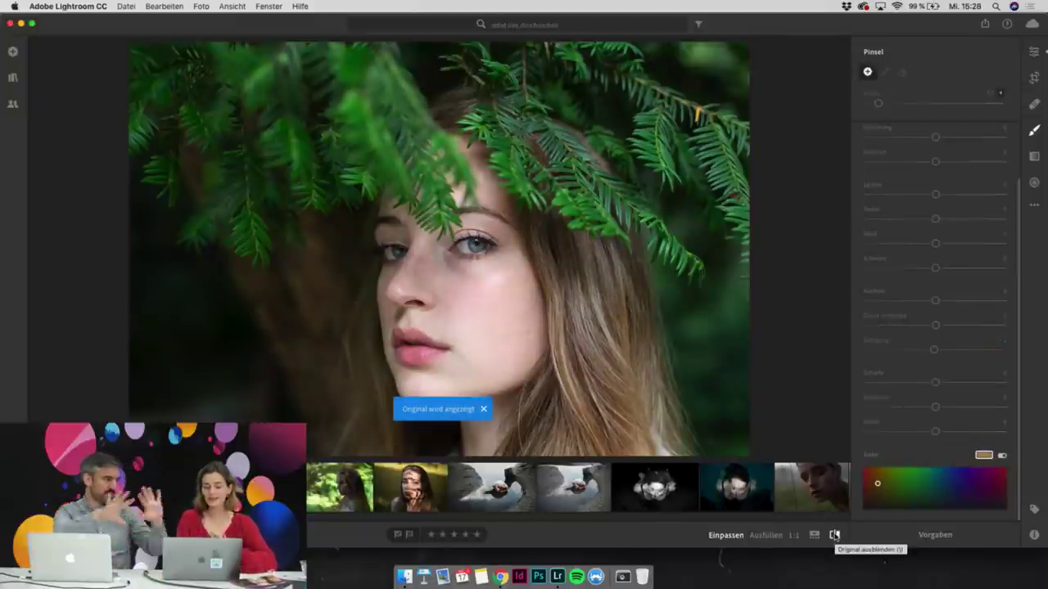
pyautogui.click(834, 535)
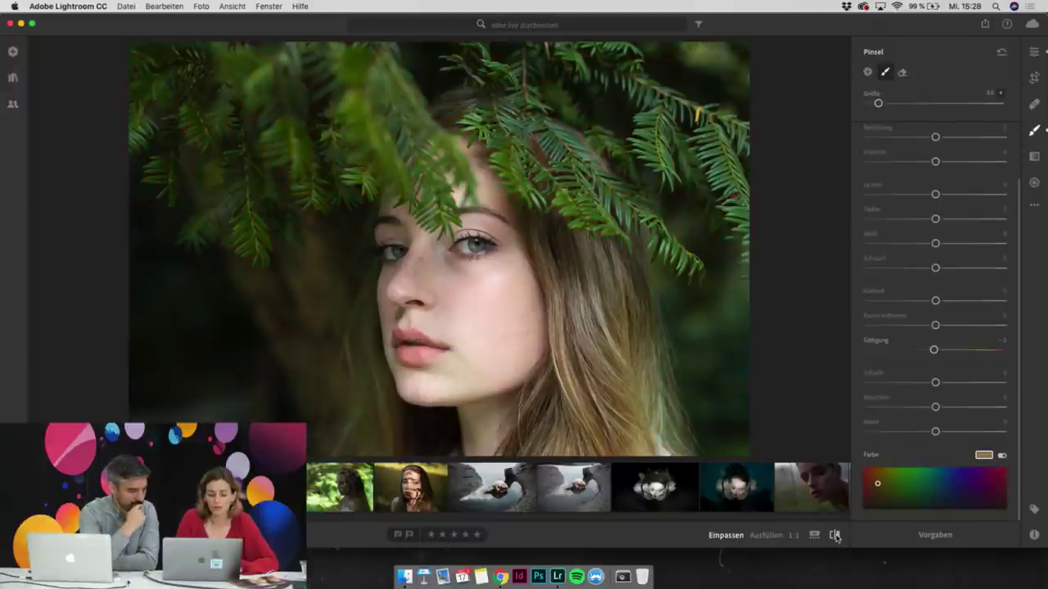
pyautogui.click(834, 535)
pyautogui.click(834, 535)
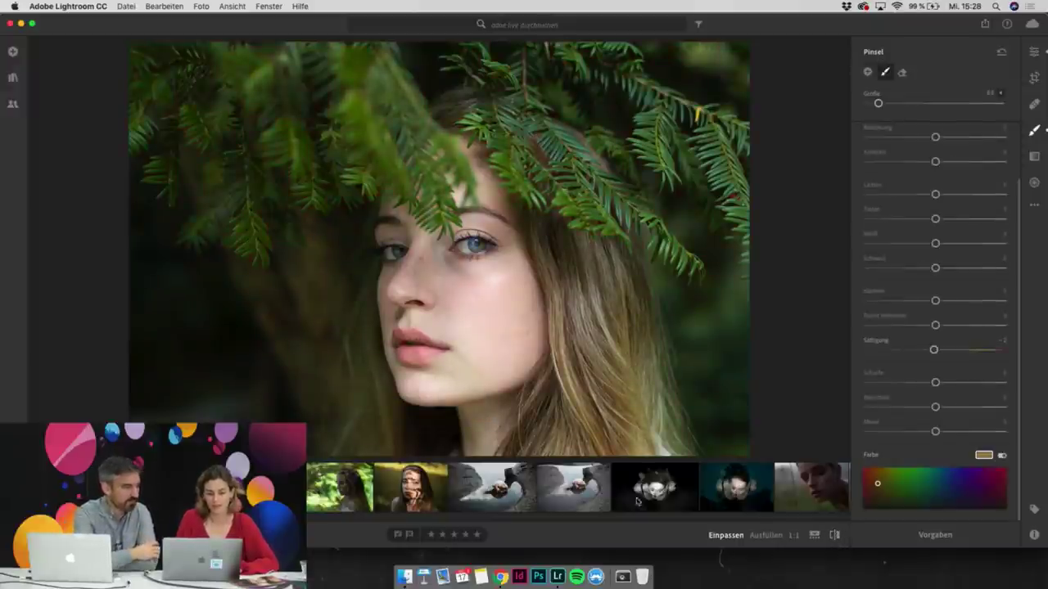
# Close the Pinsel panel and flip between original and edited versions again
pyautogui.click(1033, 131)
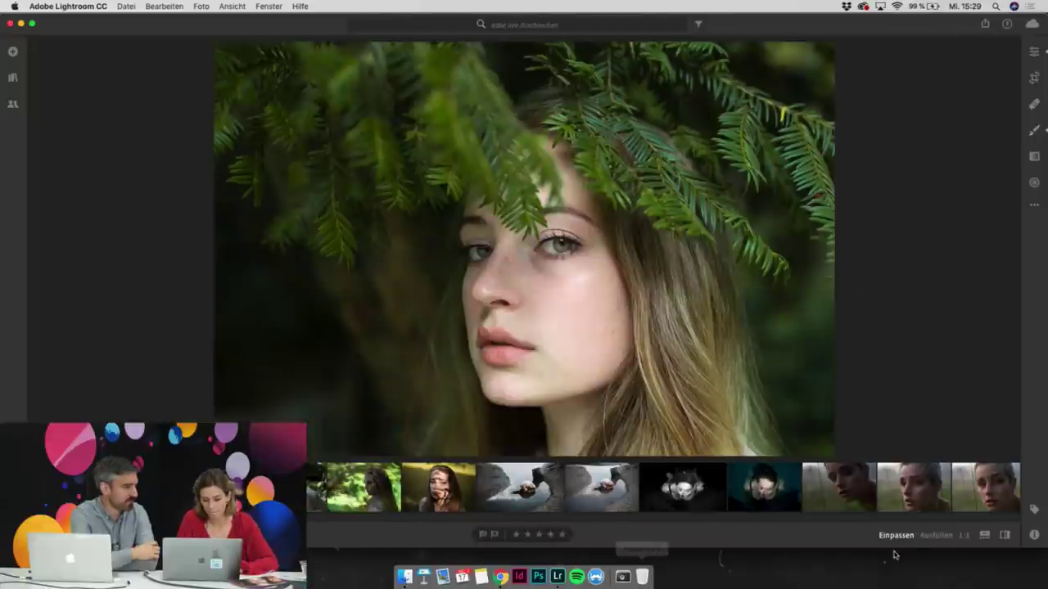
pyautogui.click(1005, 535)
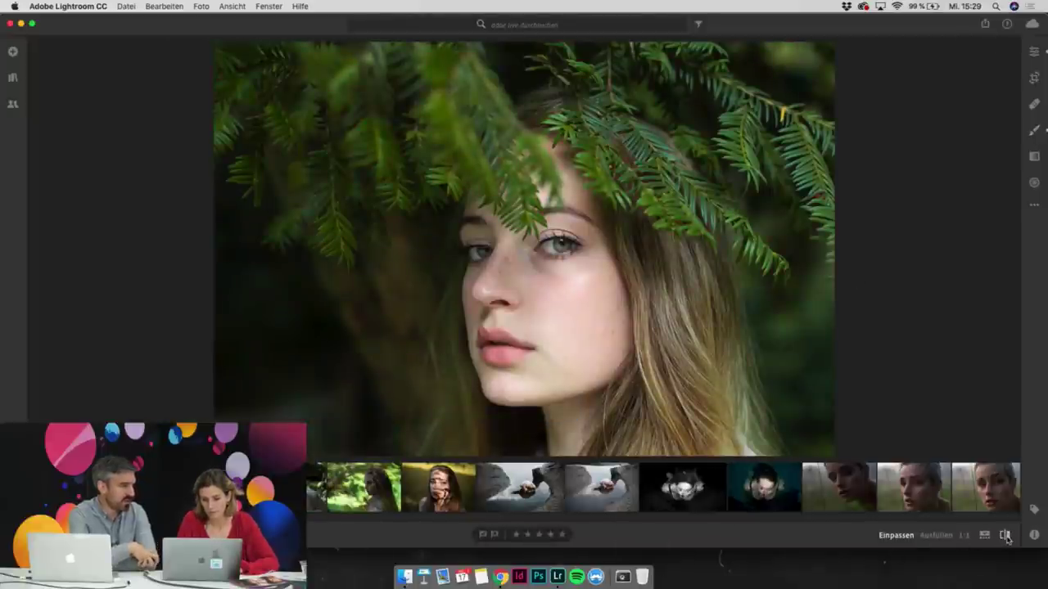
pyautogui.click(1005, 535)
pyautogui.click(1005, 535)
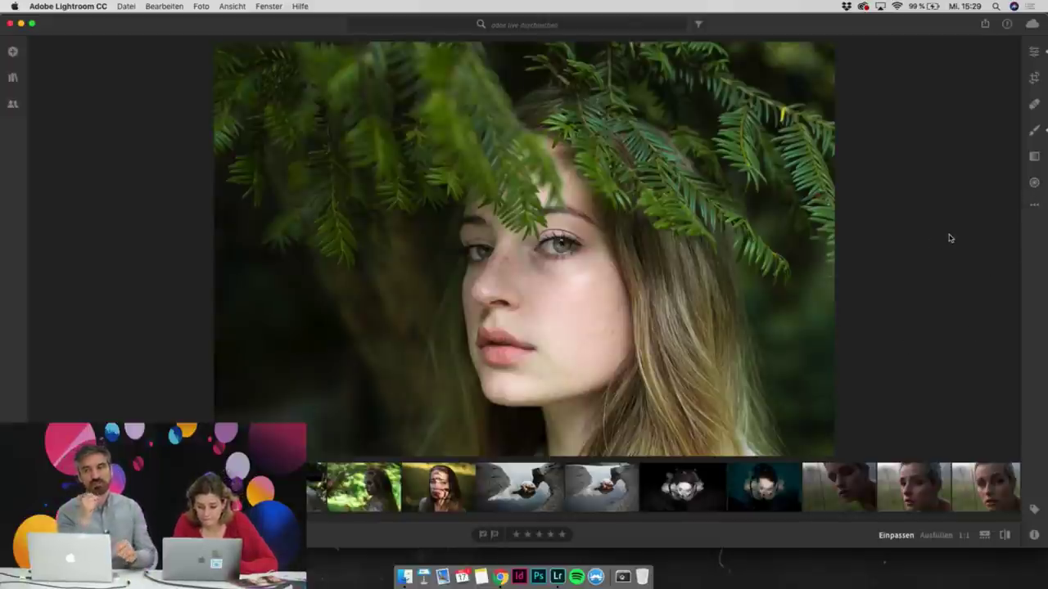
# Shift the green and aqua hues in the Farbmischer, then reduce the yellow hue to +32
pyautogui.click(1034, 51)
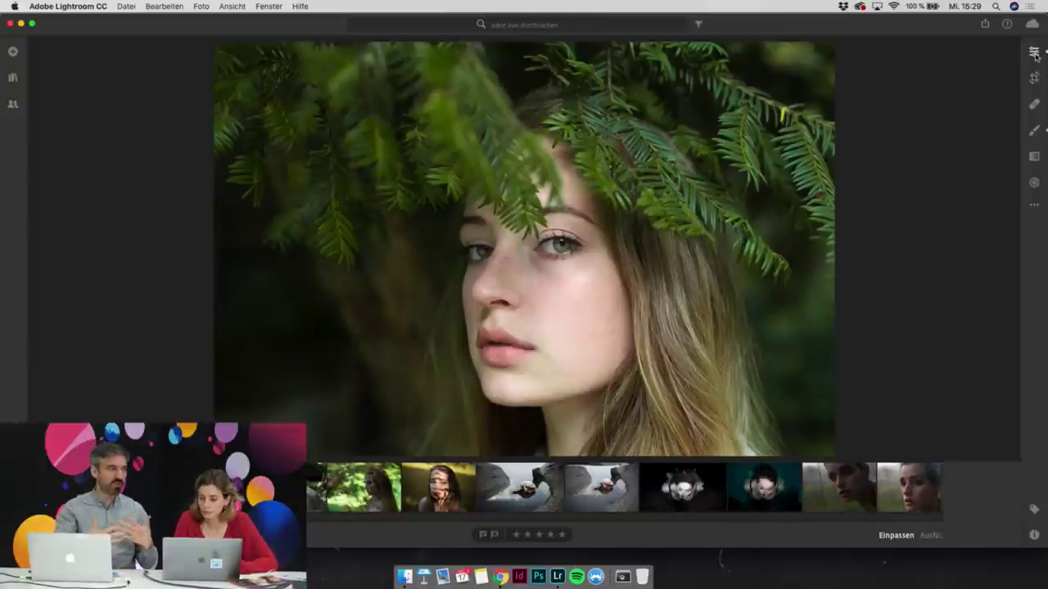
pyautogui.scroll(-5, 940, 413)
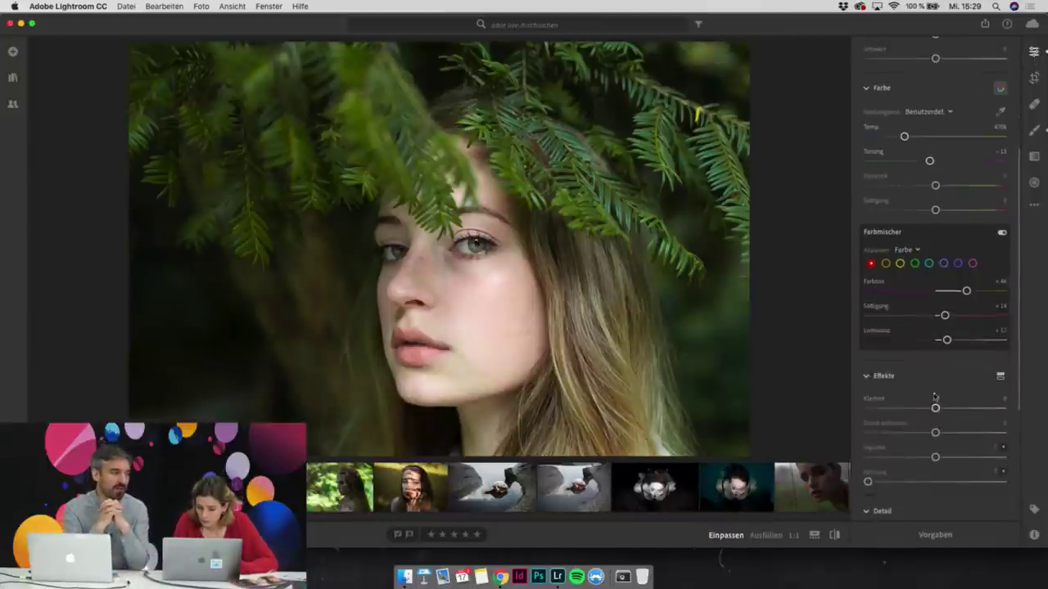
pyautogui.click(913, 264)
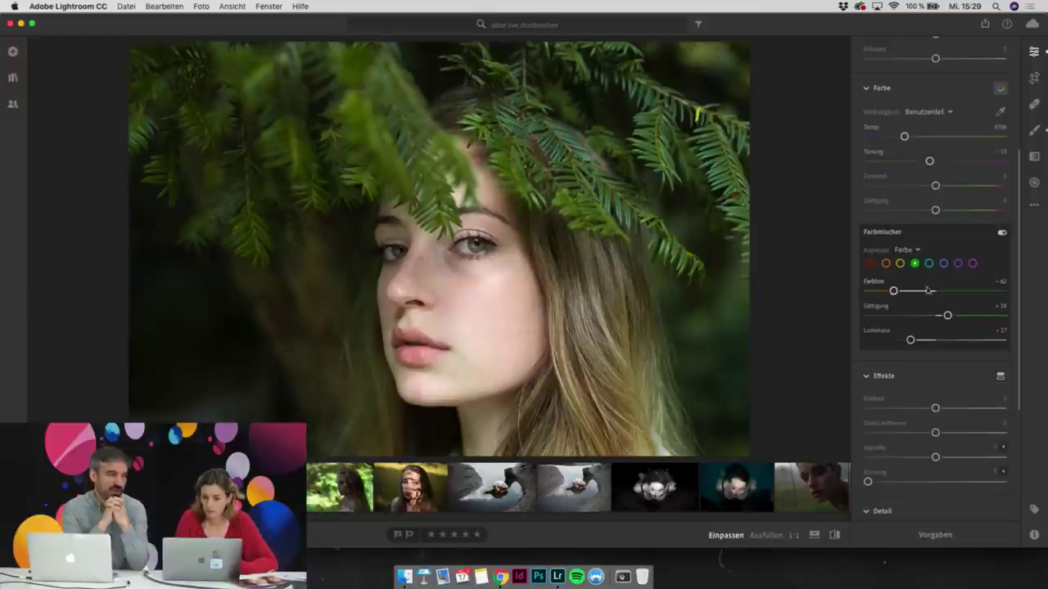
pyautogui.moveTo(893, 292); pyautogui.dragTo(867, 290)
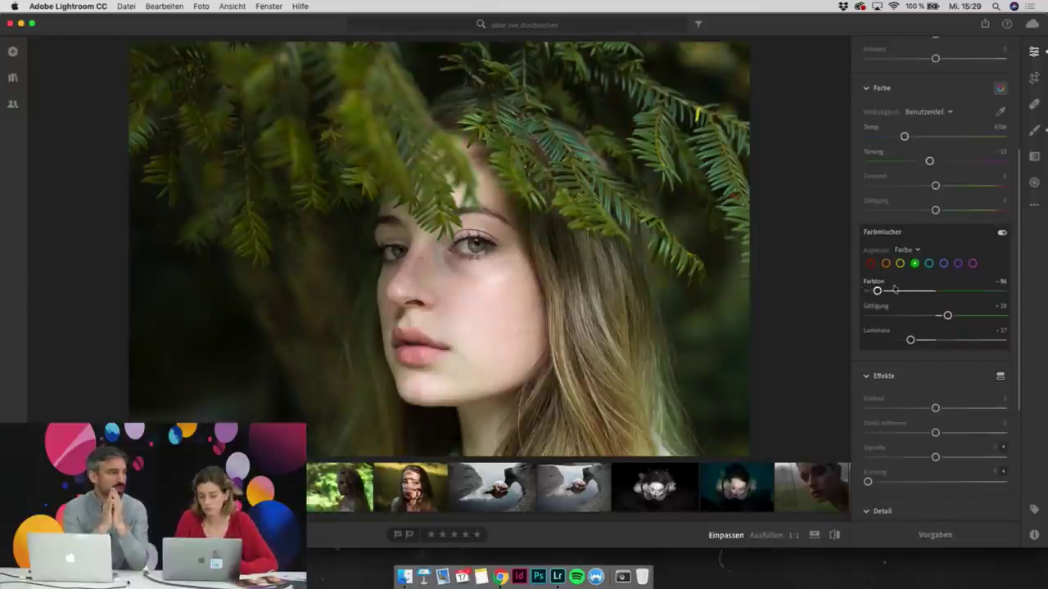
pyautogui.click(928, 262)
pyautogui.moveTo(935, 291); pyautogui.dragTo(881, 293)
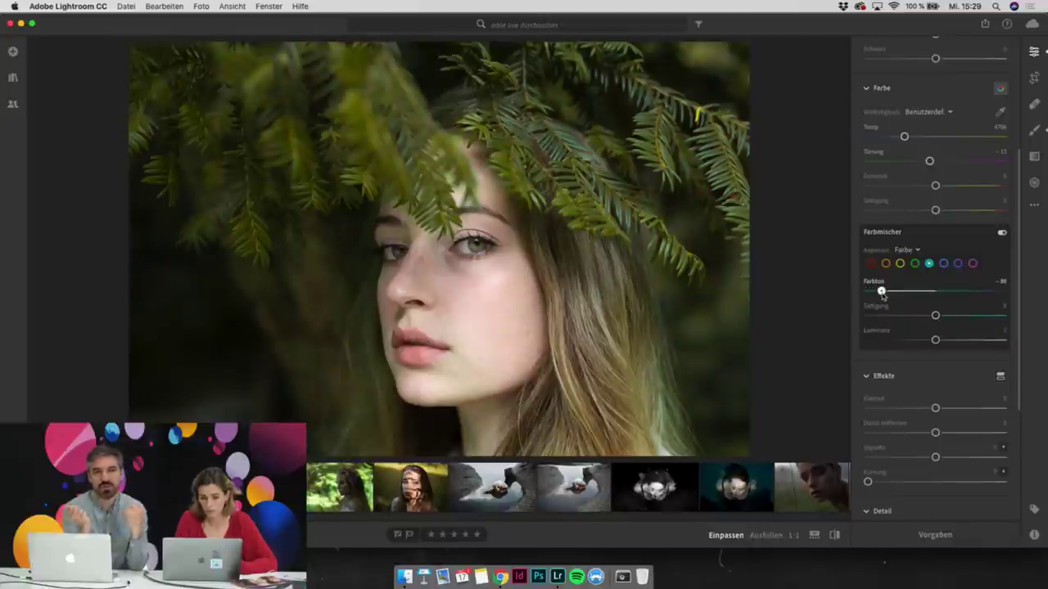
pyautogui.click(914, 263)
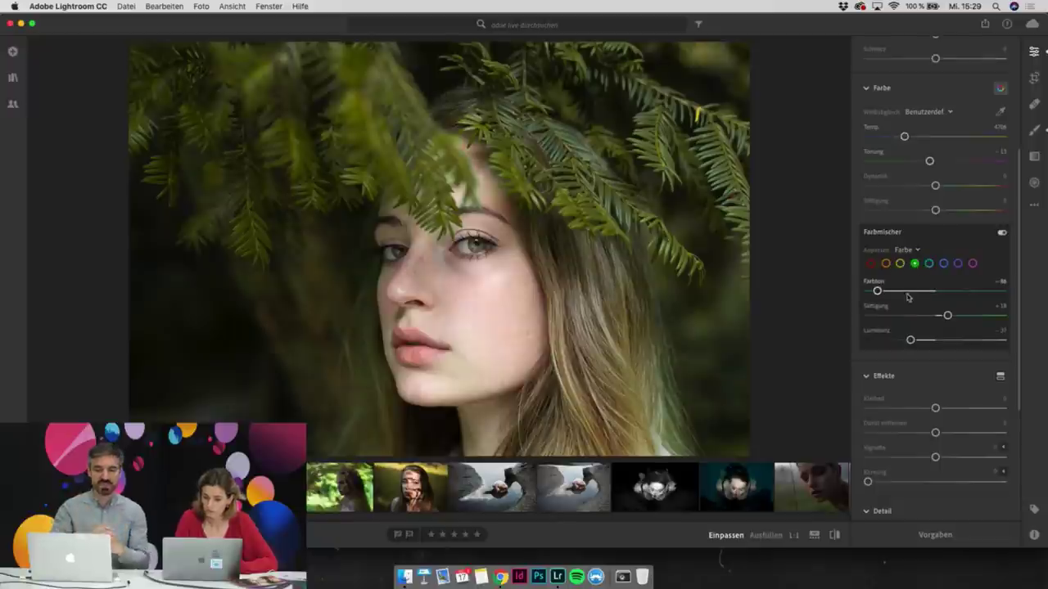
pyautogui.moveTo(877, 292); pyautogui.dragTo(897, 294)
pyautogui.click(899, 263)
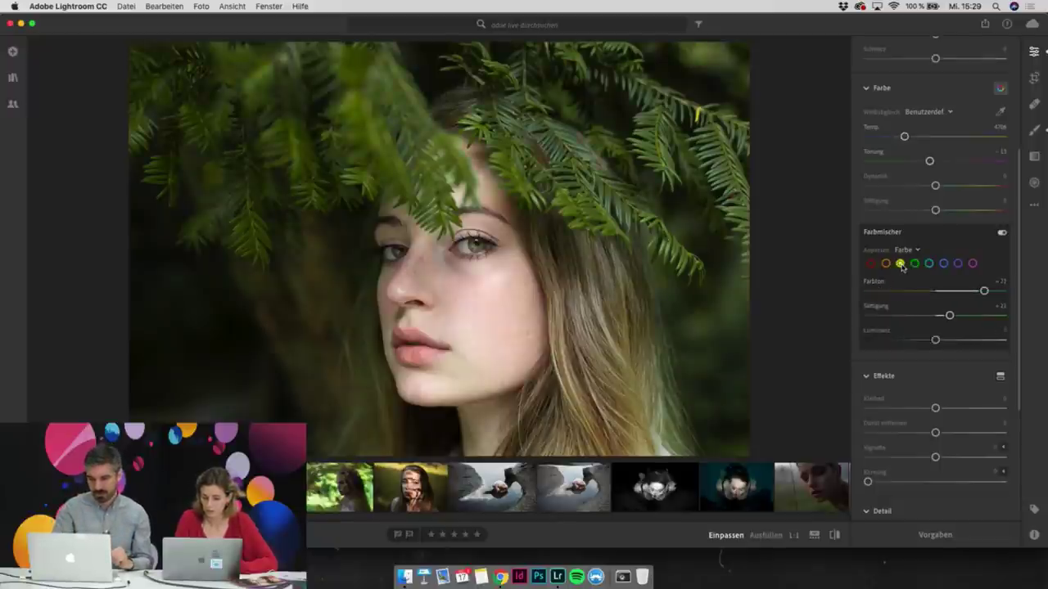
pyautogui.moveTo(984, 293); pyautogui.dragTo(952, 292)
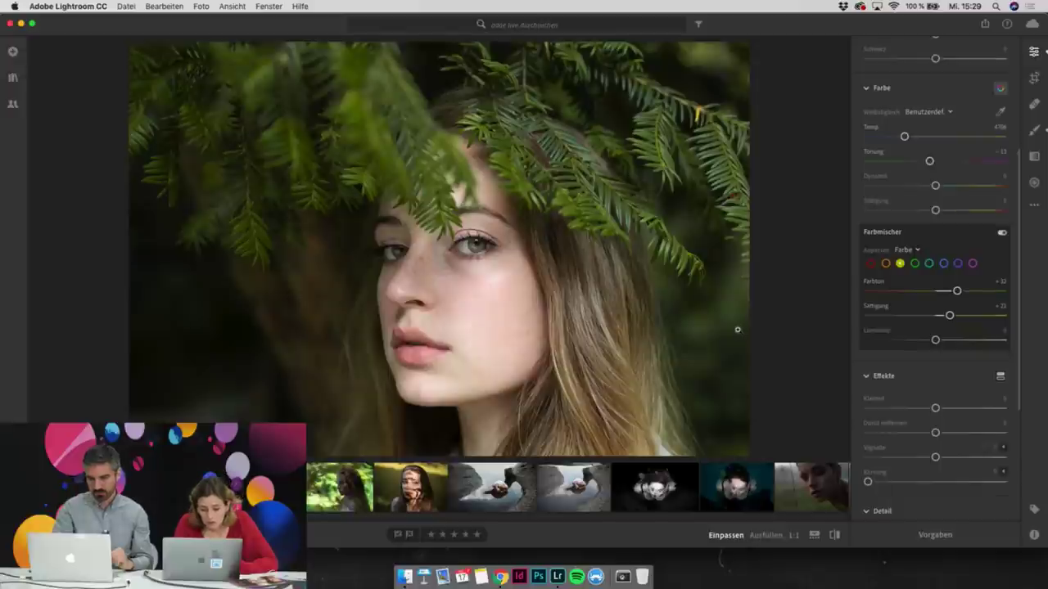
# Set Tiefen to -20, Schwarz to -22 and Belichtung to +0.19
pyautogui.scroll(5, 973, 93)
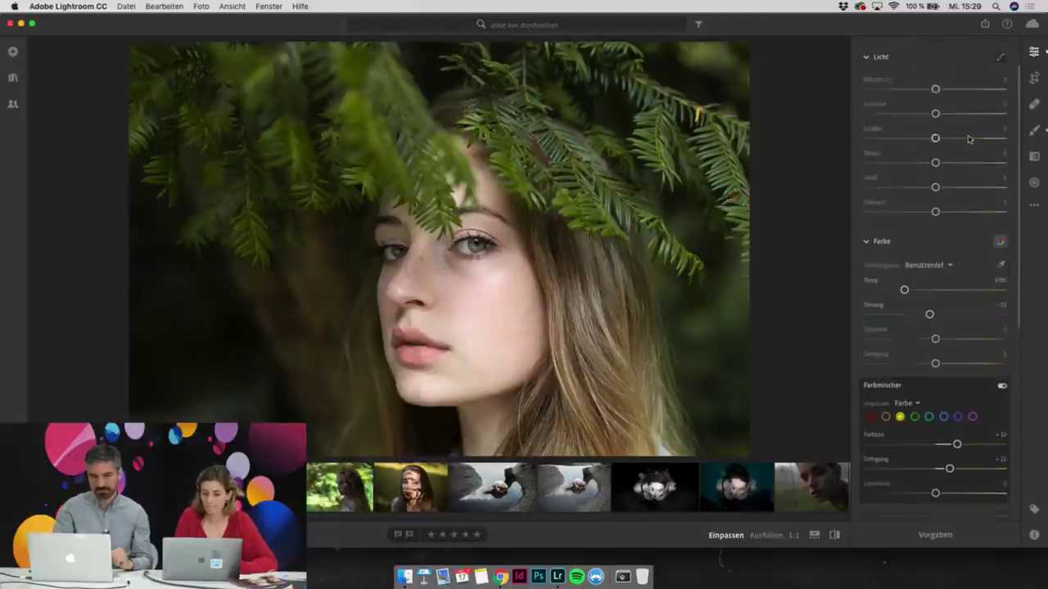
pyautogui.click(1034, 50)
pyautogui.click(1035, 51)
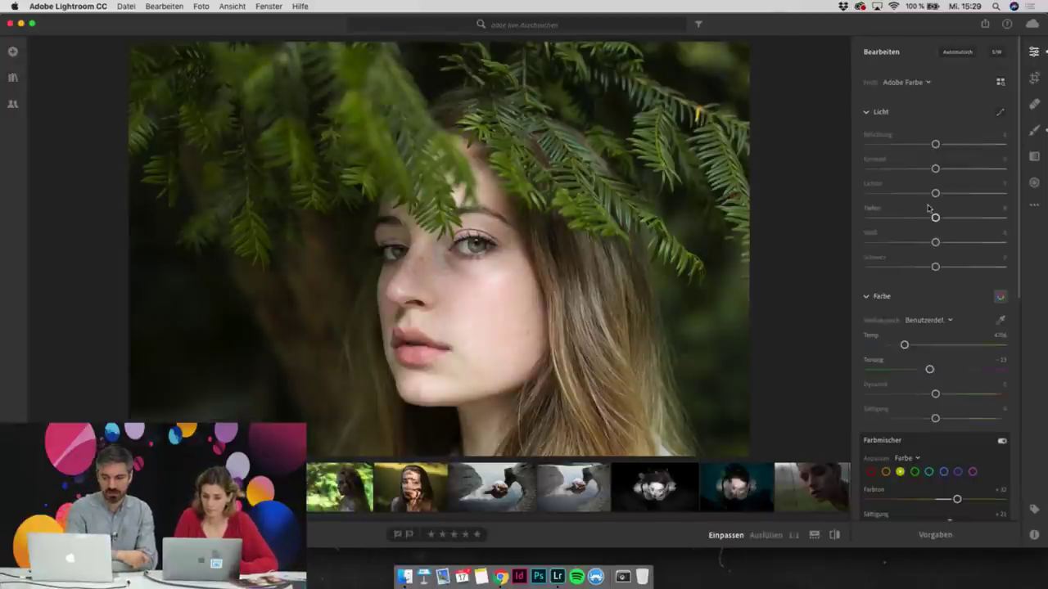
pyautogui.moveTo(936, 217); pyautogui.dragTo(921, 217)
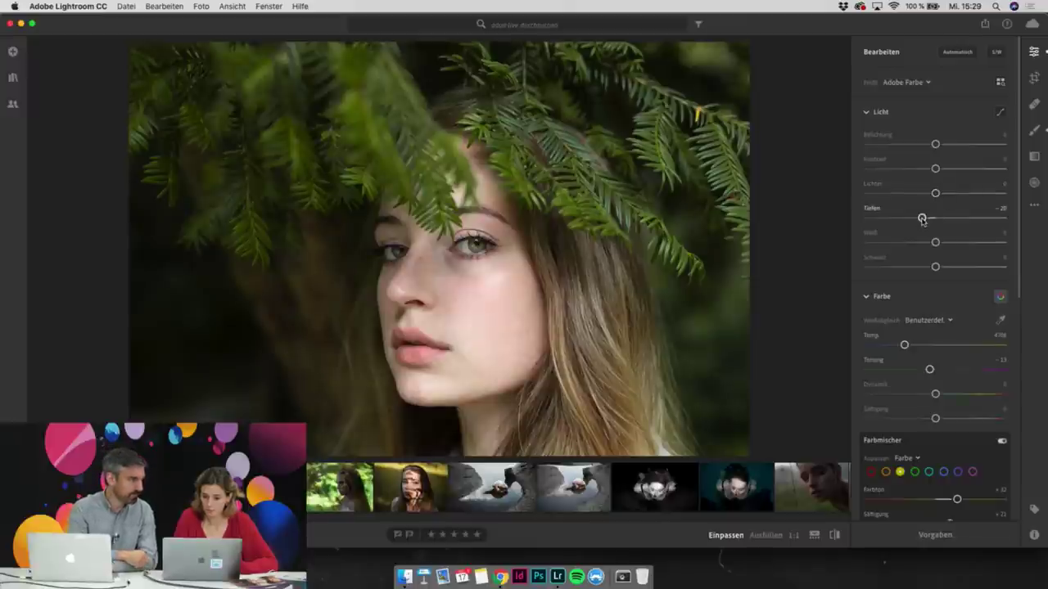
pyautogui.moveTo(935, 267); pyautogui.dragTo(924, 268)
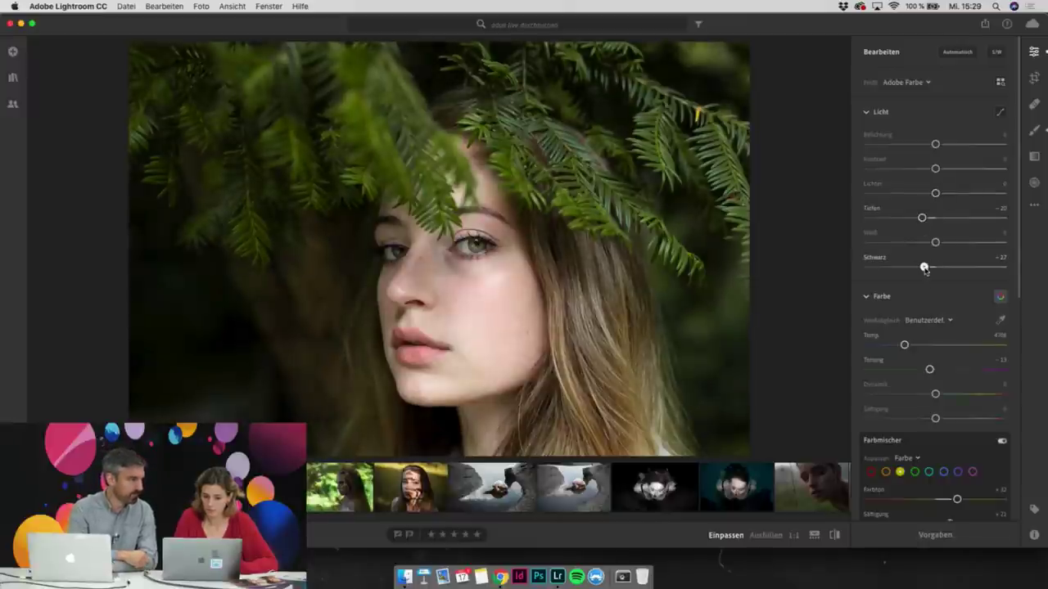
pyautogui.moveTo(936, 144); pyautogui.dragTo(937, 145)
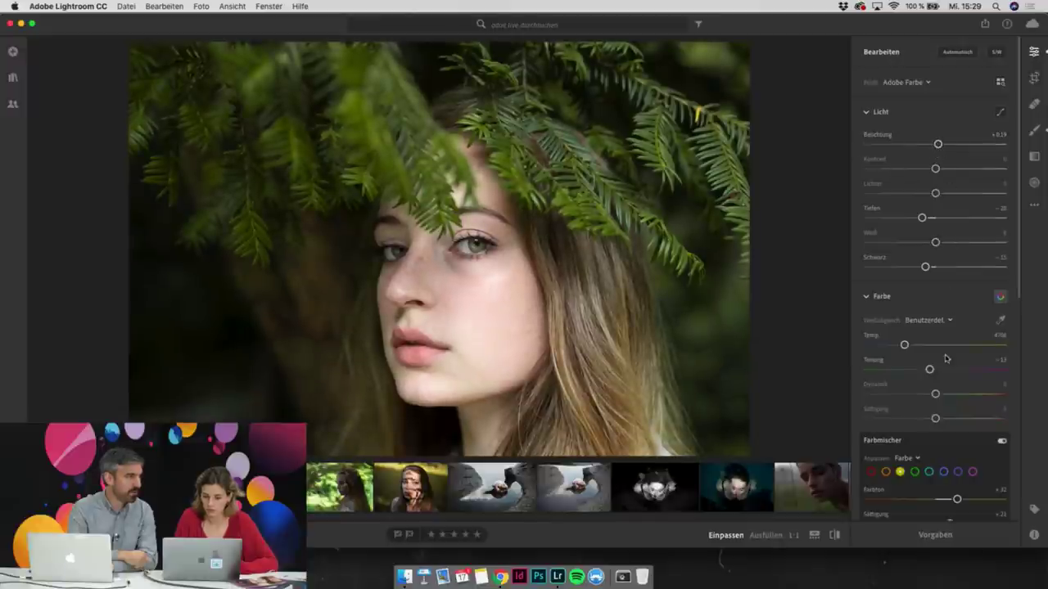
pyautogui.scroll(-1, 947, 387)
pyautogui.scroll(-10, 971, 442)
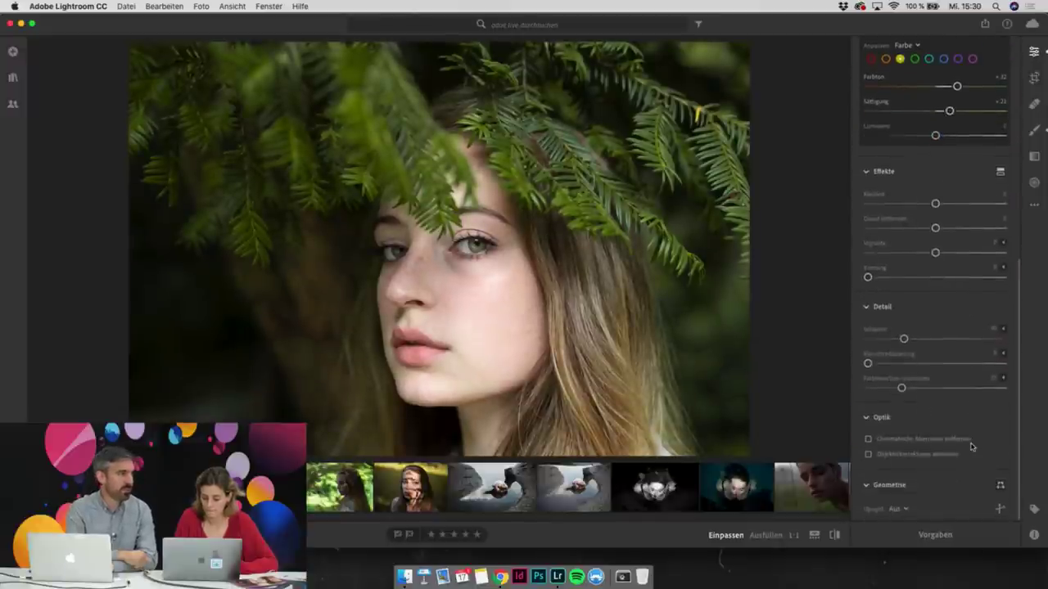
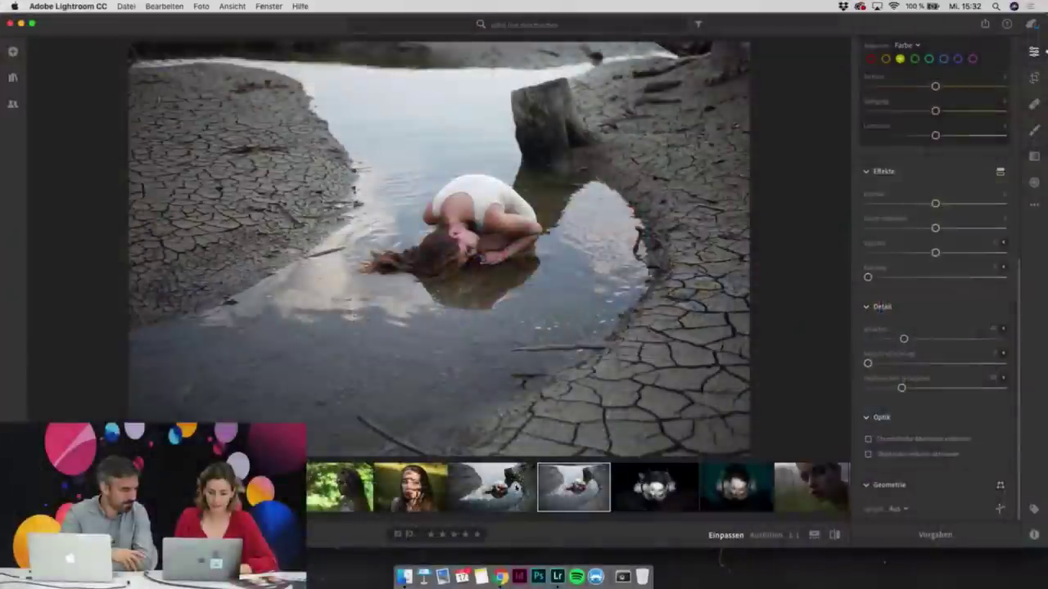
# Heal blemishes along the lower water edge and the dark streak with a smaller healing brush
pyautogui.press('\\')
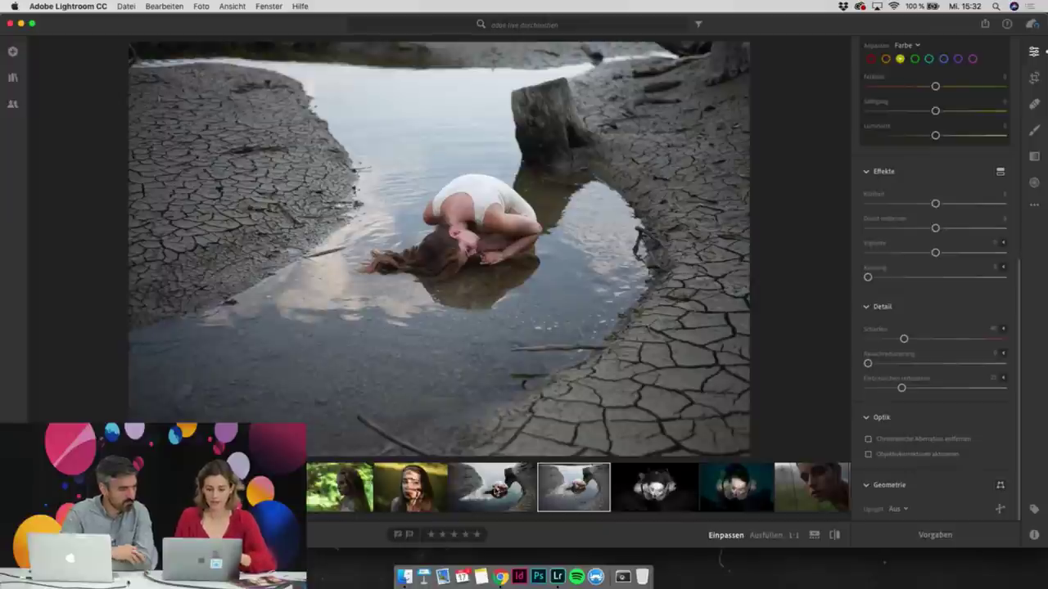
pyautogui.press('Left')
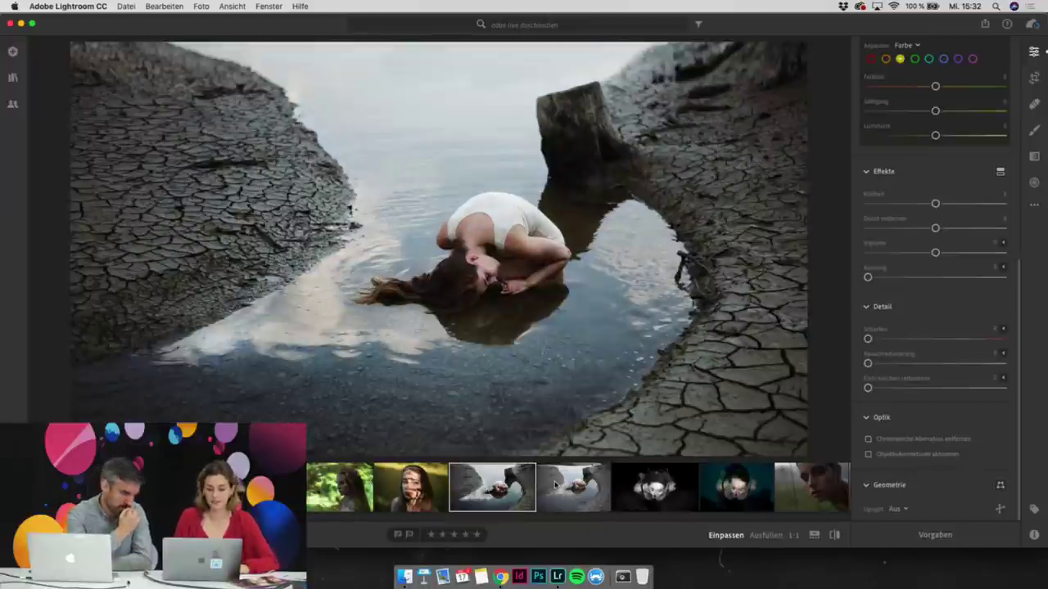
pyautogui.press('Right')
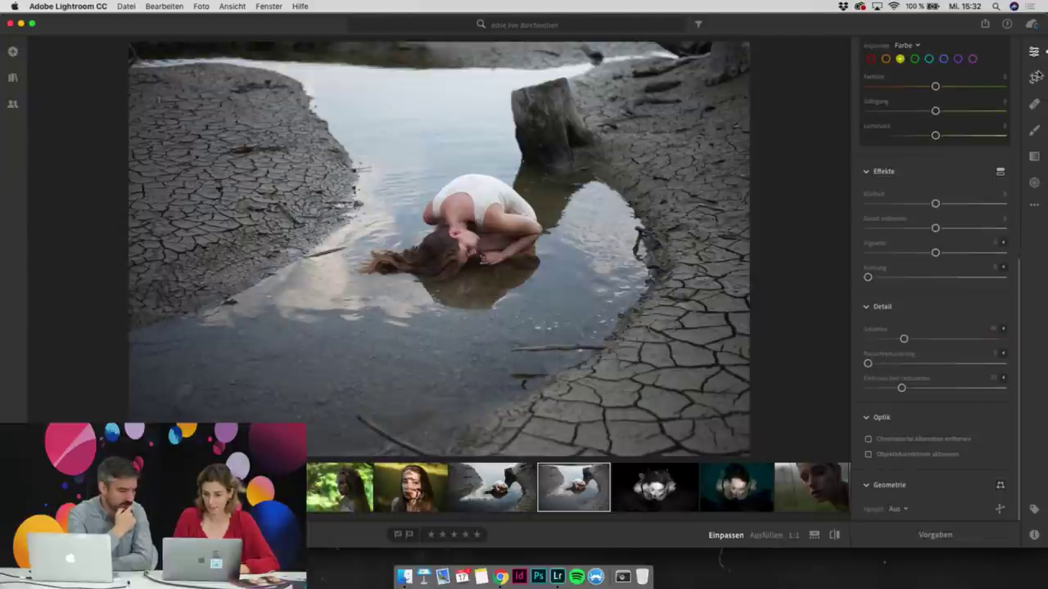
pyautogui.click(1035, 105)
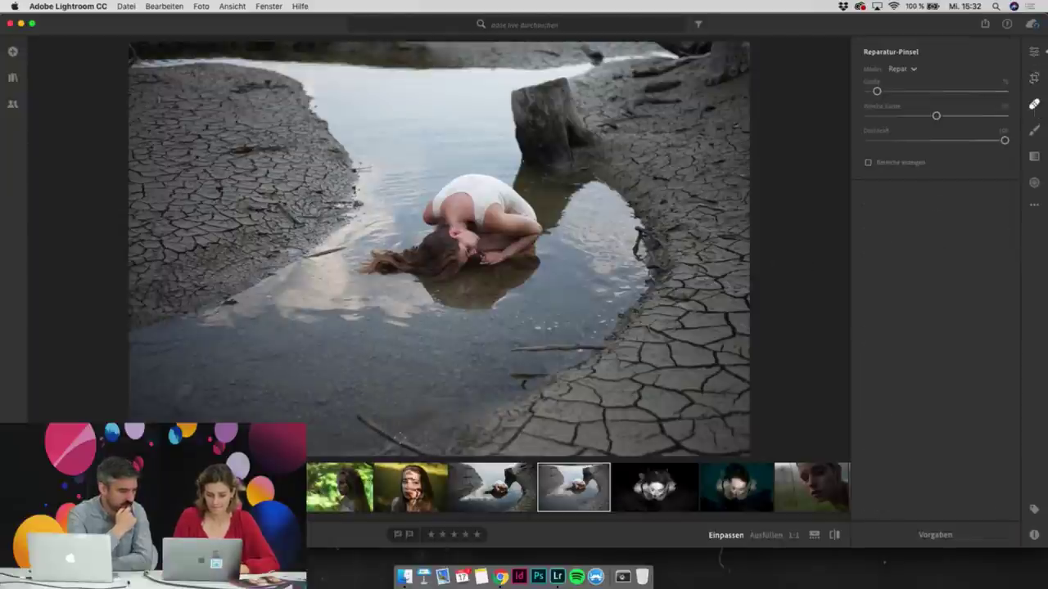
pyautogui.moveTo(357, 418)
pyautogui.mouseDown()
pyautogui.moveTo(438, 452)
pyautogui.moveTo(432, 427)
pyautogui.moveTo(443, 421)
pyautogui.mouseUp()
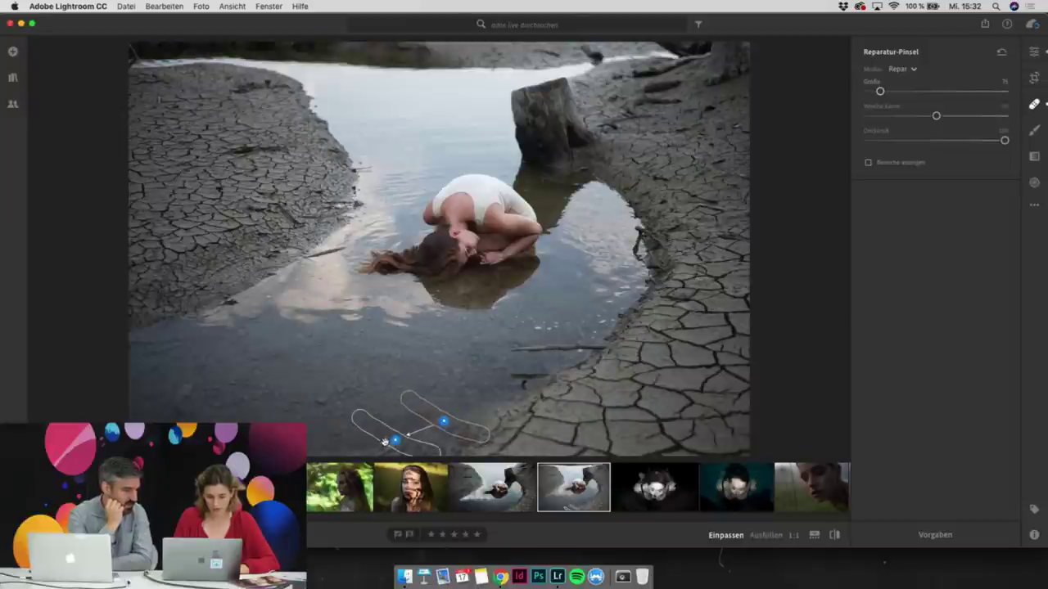
pyautogui.press('[')
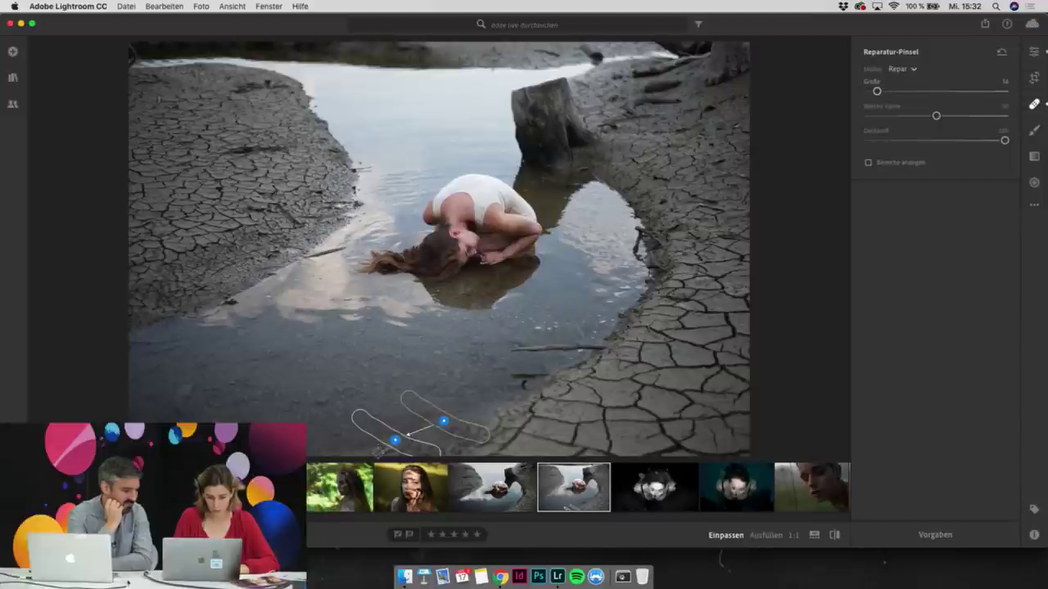
pyautogui.moveTo(365, 442); pyautogui.dragTo(382, 443)
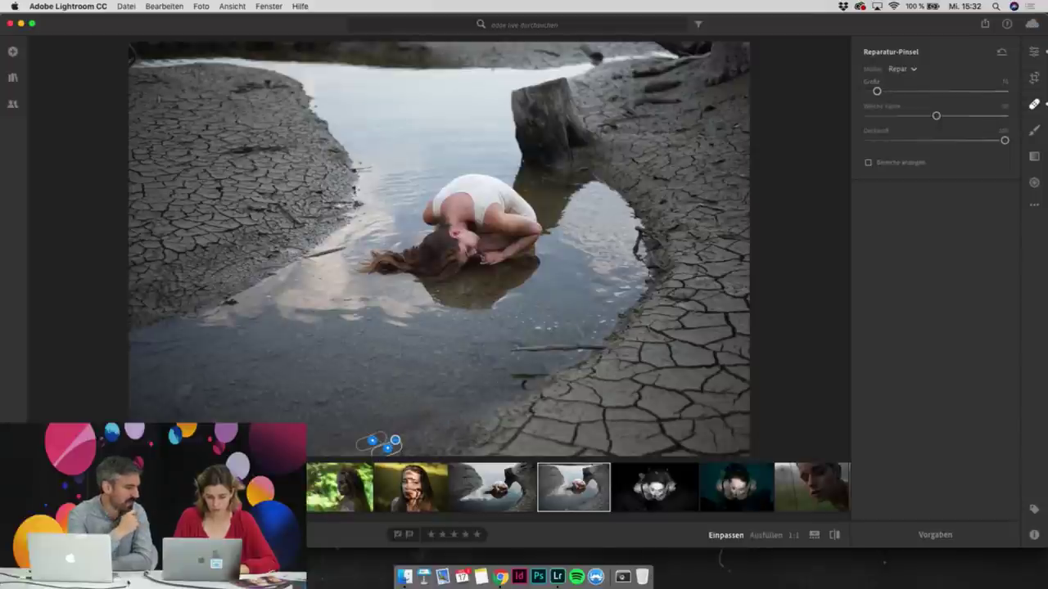
pyautogui.moveTo(509, 348); pyautogui.dragTo(611, 347)
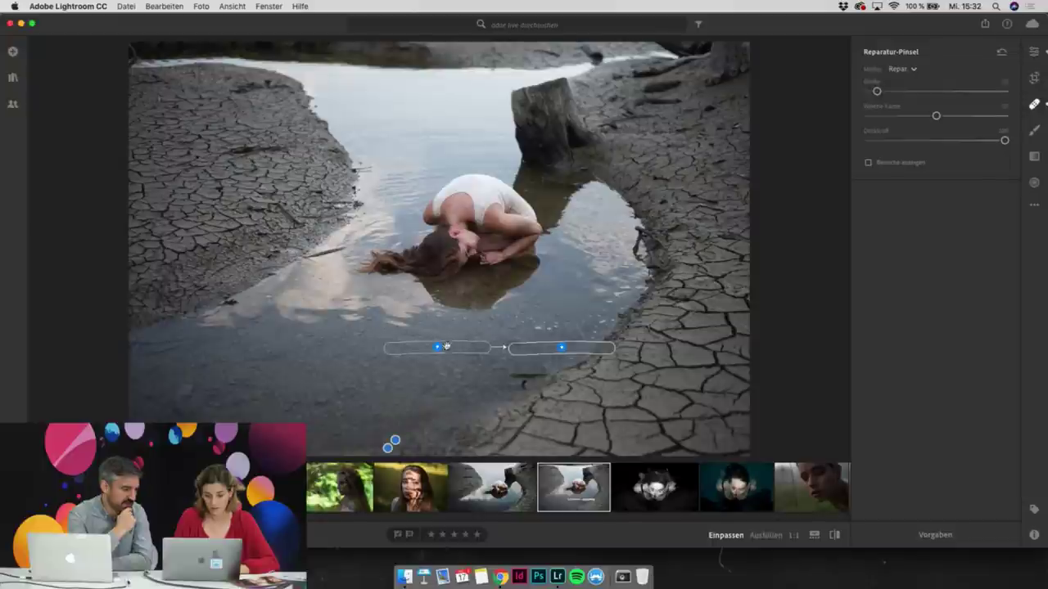
pyautogui.moveTo(446, 346)
pyautogui.mouseDown()
pyautogui.moveTo(545, 370)
pyautogui.moveTo(486, 399)
pyautogui.mouseUp()
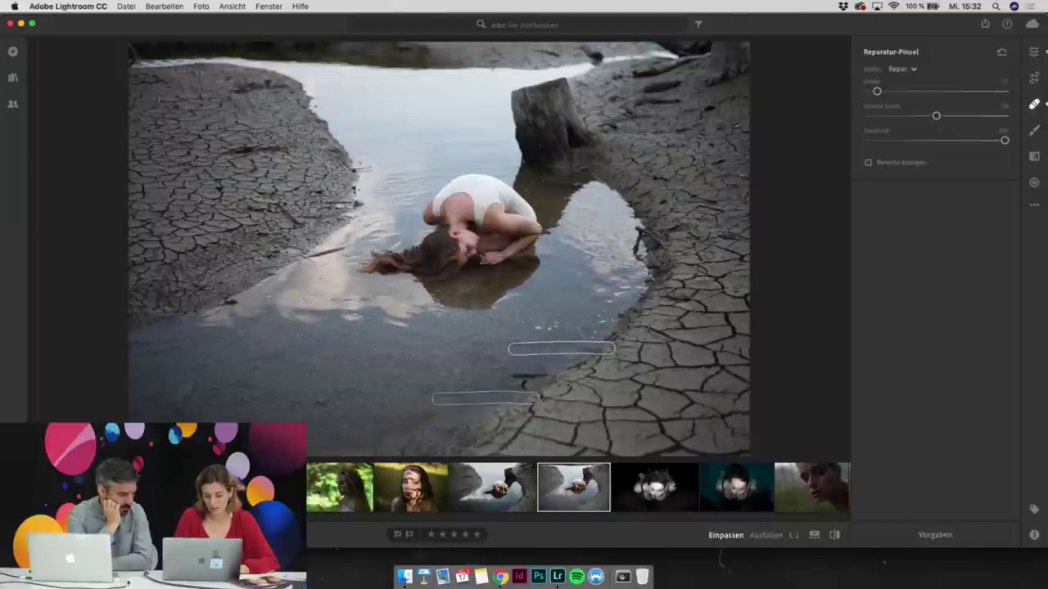
# Heal the remaining dark spot and the left-side water blemish, choosing cleaner source areas
pyautogui.press('Left')
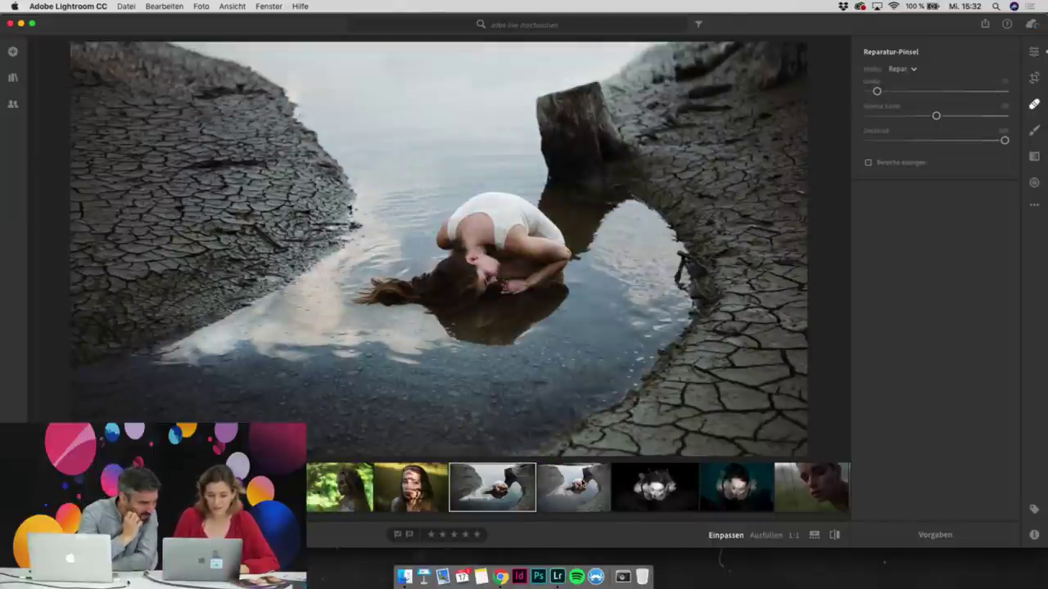
pyautogui.press('Right')
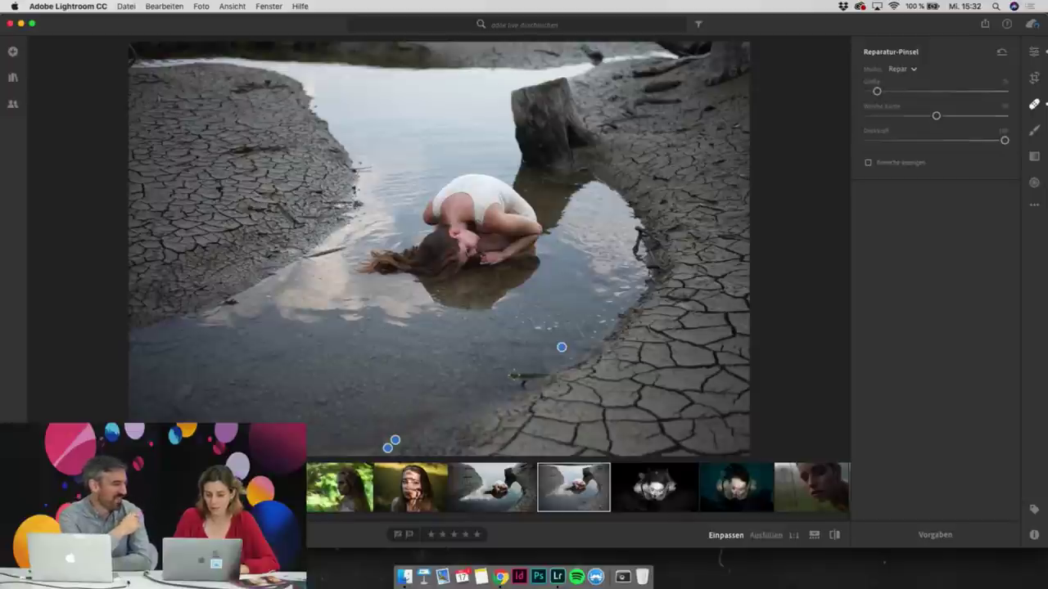
pyautogui.moveTo(515, 375)
pyautogui.mouseDown()
pyautogui.moveTo(550, 377)
pyautogui.moveTo(524, 383)
pyautogui.mouseUp()
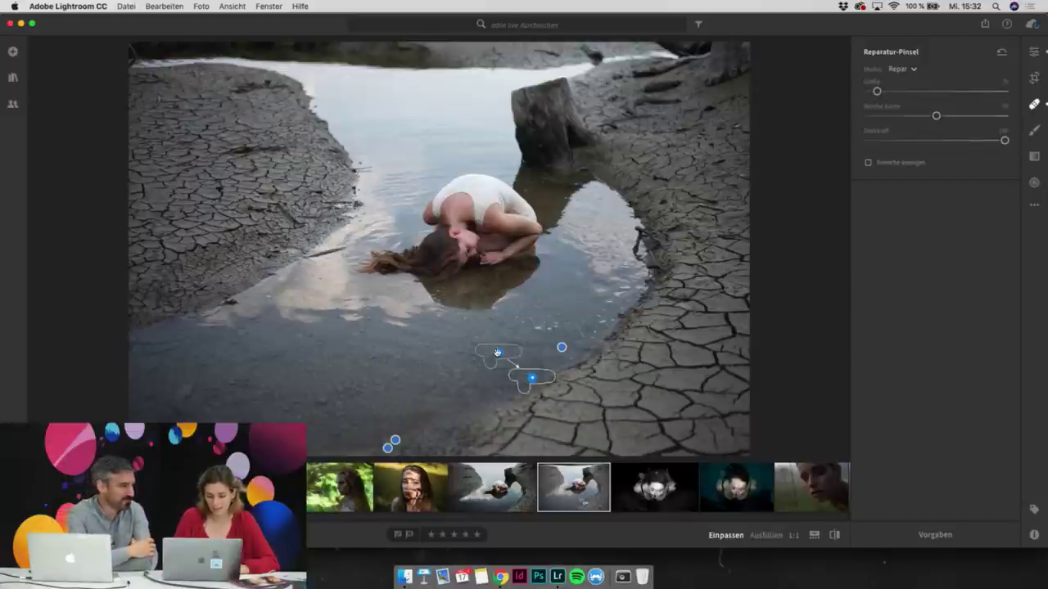
pyautogui.moveTo(218, 301); pyautogui.dragTo(240, 299)
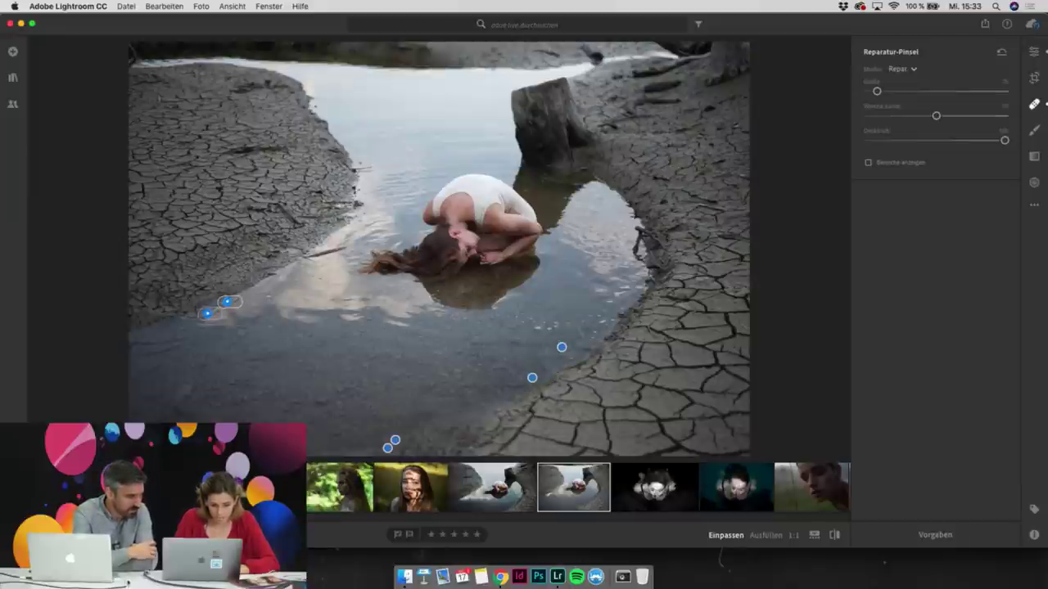
pyautogui.moveTo(206, 314)
pyautogui.mouseDown()
pyautogui.moveTo(196, 311)
pyautogui.moveTo(252, 288)
pyautogui.mouseUp()
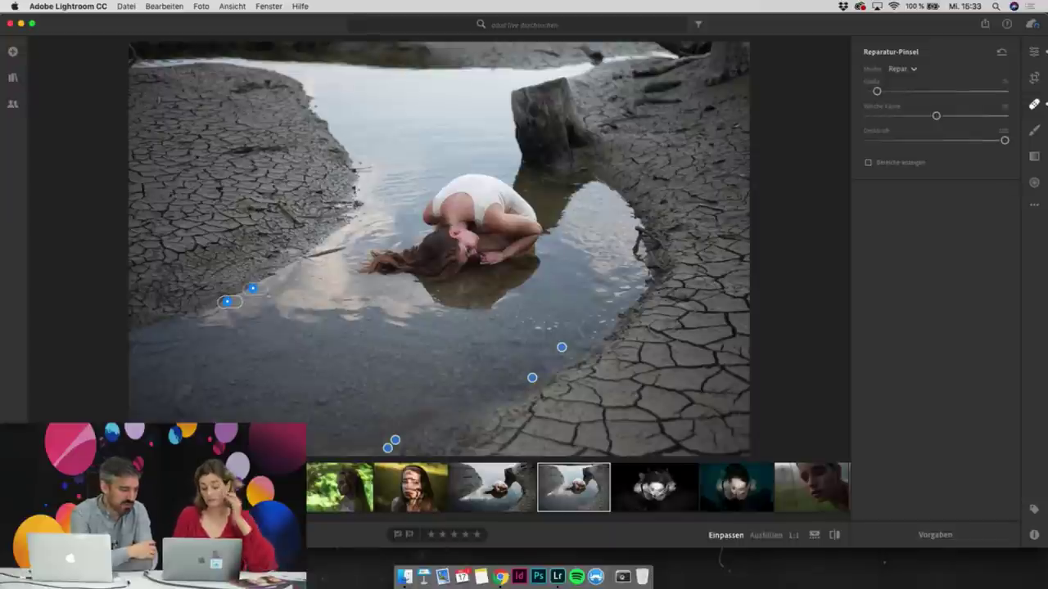
# Close the healing tool and return to the pond photo
pyautogui.click(1039, 106)
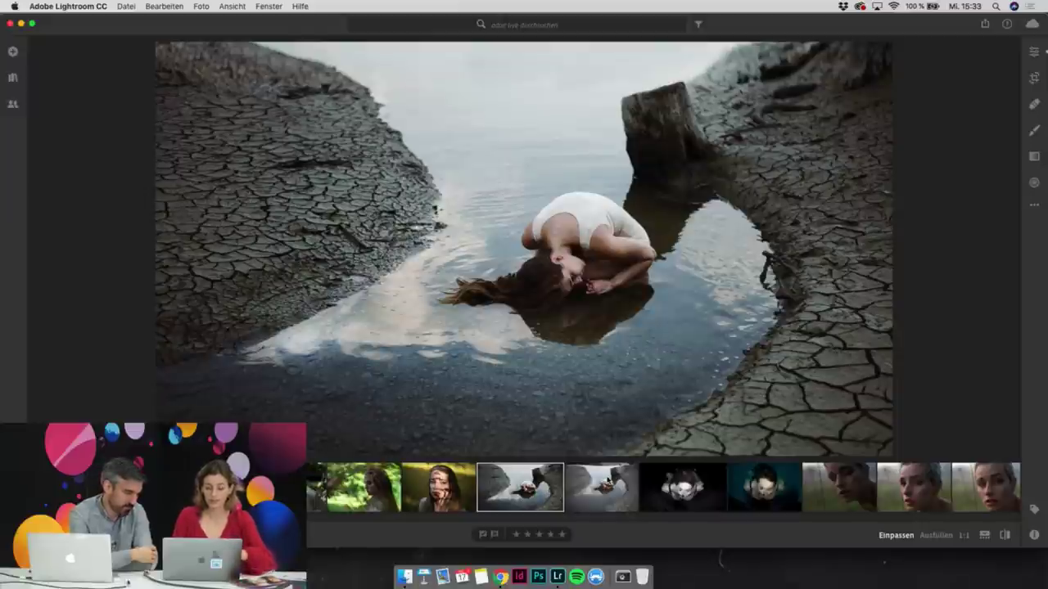
pyautogui.press('Right')
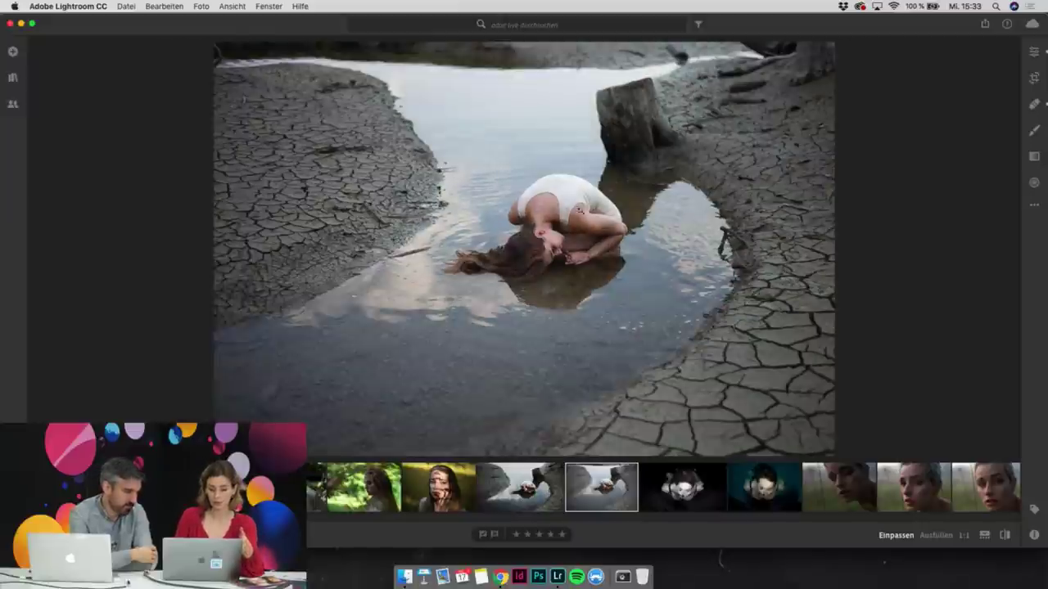
# Crop a strip off the top of the pond photo and apply the crop
pyautogui.click(1034, 51)
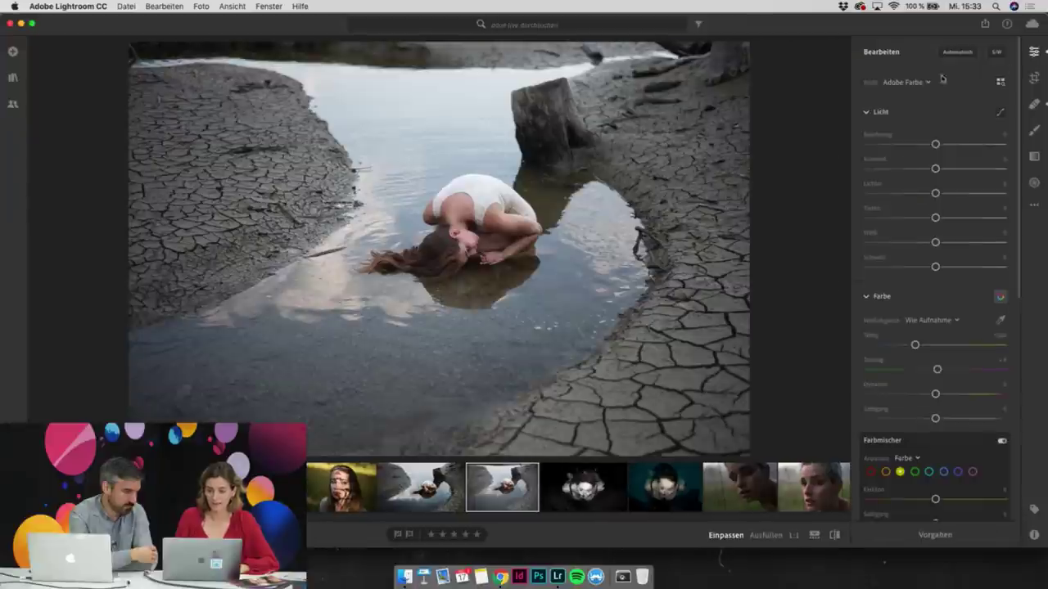
pyautogui.click(1033, 77)
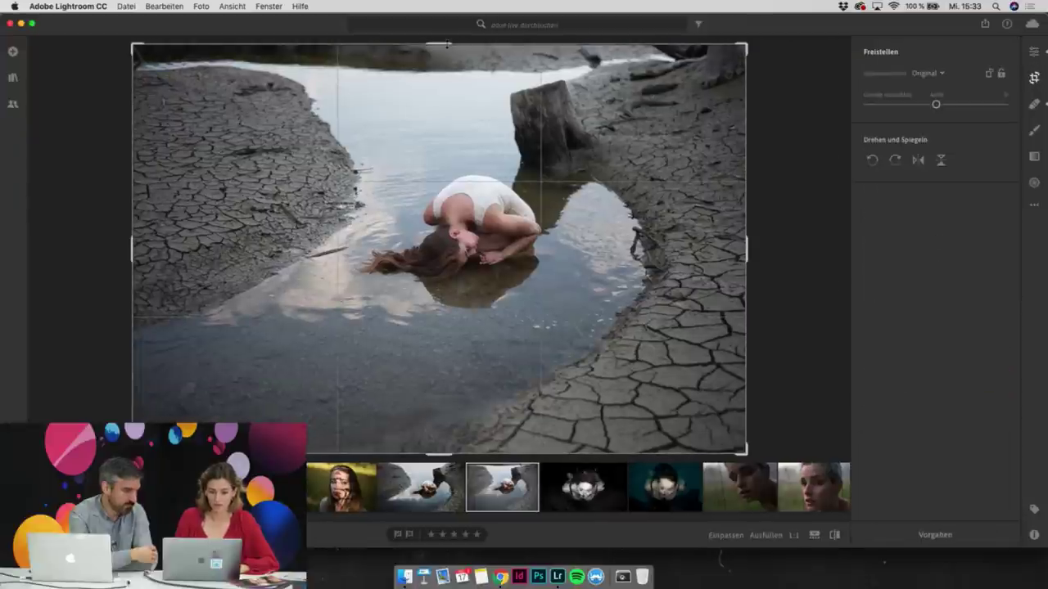
pyautogui.moveTo(448, 43); pyautogui.dragTo(446, 64)
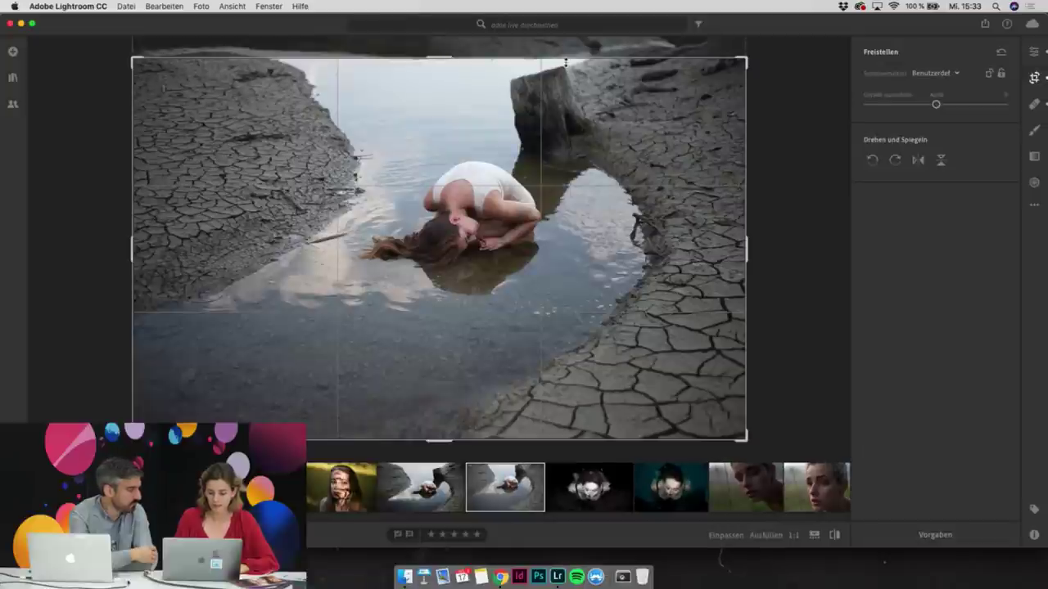
pyautogui.press('Return')
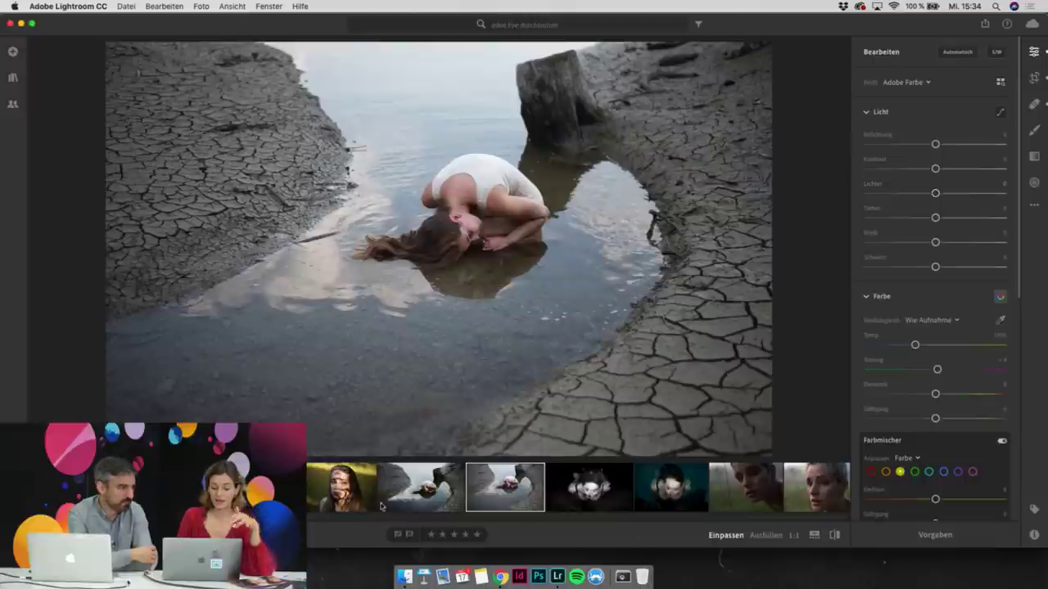
# Compare the cropped pond photo with its other version, then select red in the Color Mixer
pyautogui.click(417, 489)
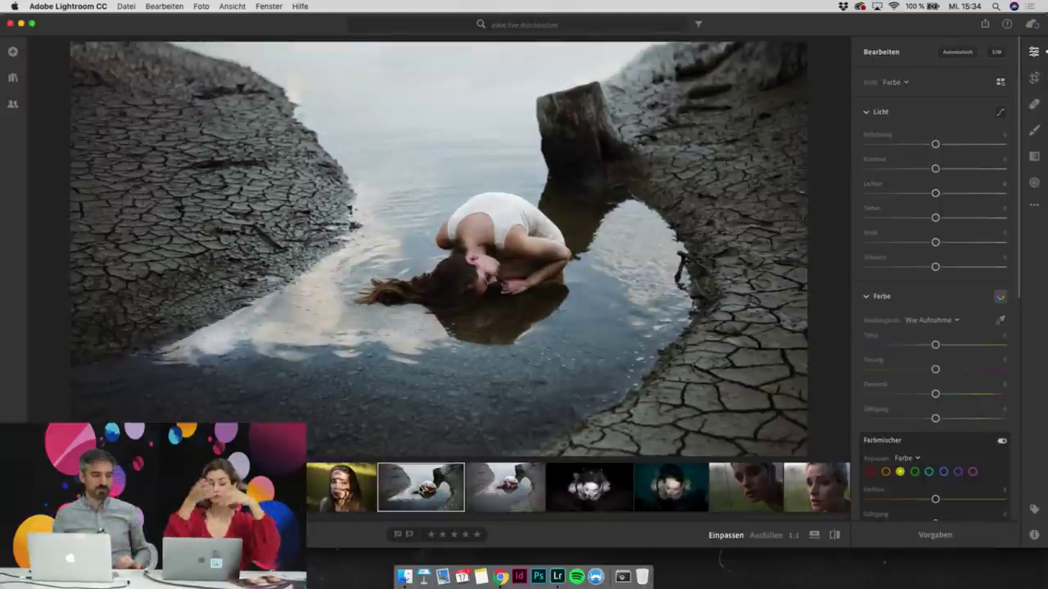
pyautogui.click(513, 505)
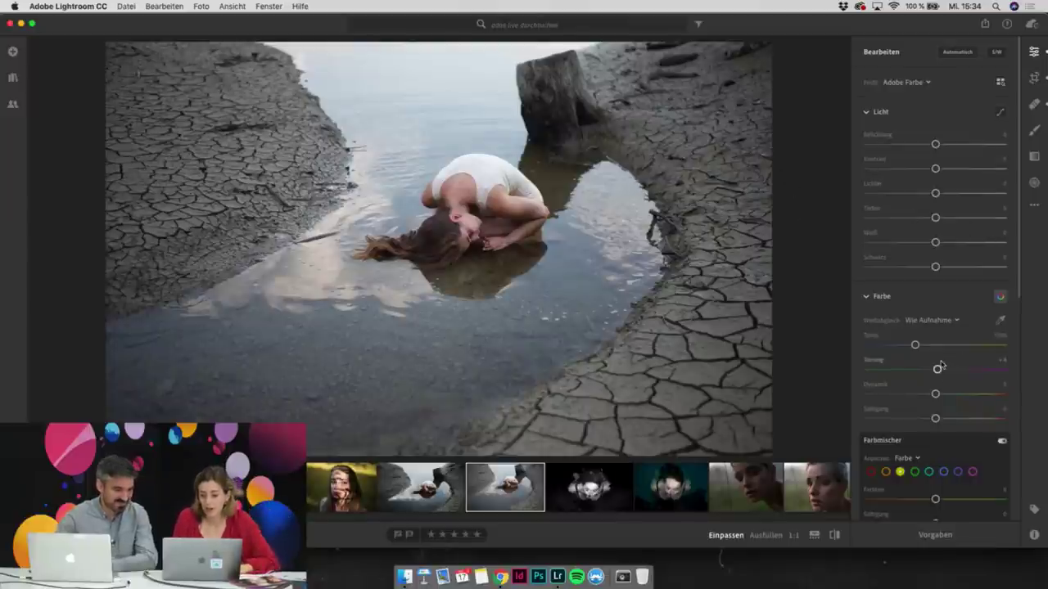
pyautogui.click(873, 471)
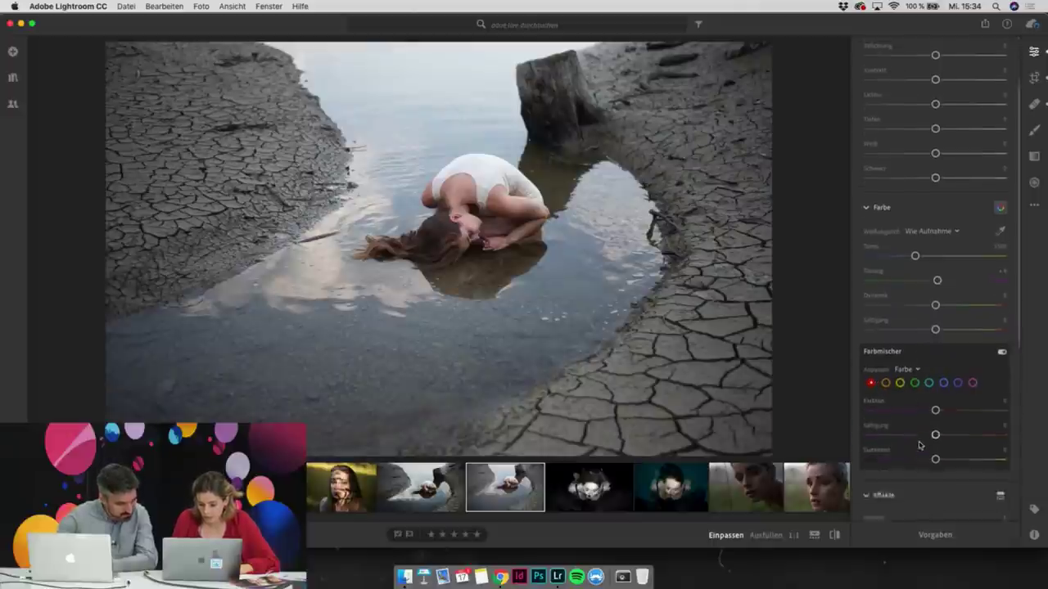
# Set reds to hue +36, saturation −36, luminance +33, and orange luminance to +20
pyautogui.scroll(-5, 925, 426)
pyautogui.moveTo(935, 333); pyautogui.dragTo(951, 333)
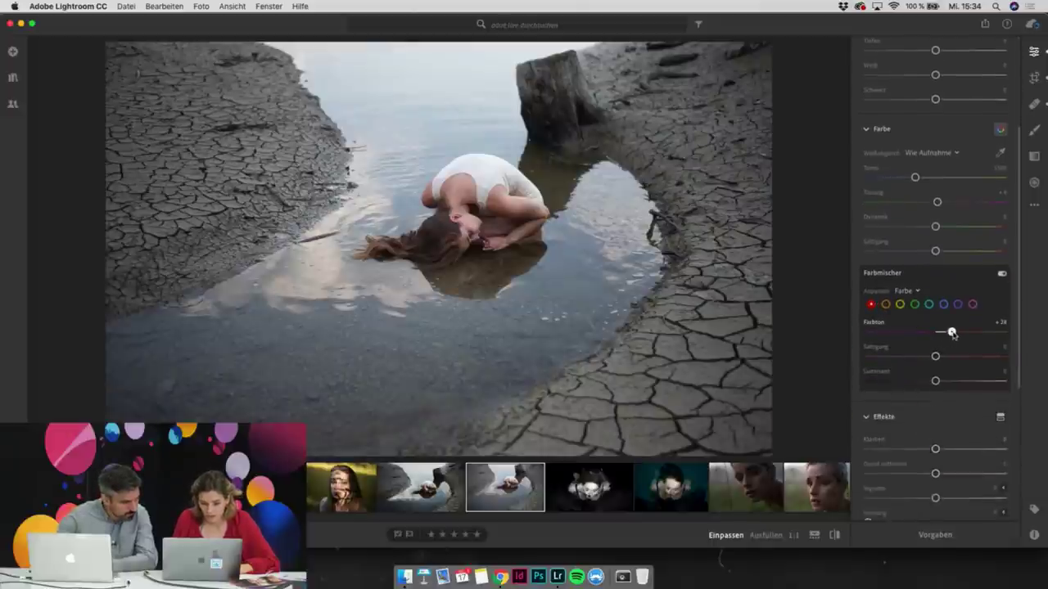
pyautogui.moveTo(935, 381); pyautogui.dragTo(959, 332)
pyautogui.moveTo(948, 381)
pyautogui.mouseDown()
pyautogui.moveTo(966, 383)
pyautogui.moveTo(955, 382)
pyautogui.mouseUp()
pyautogui.click(887, 304)
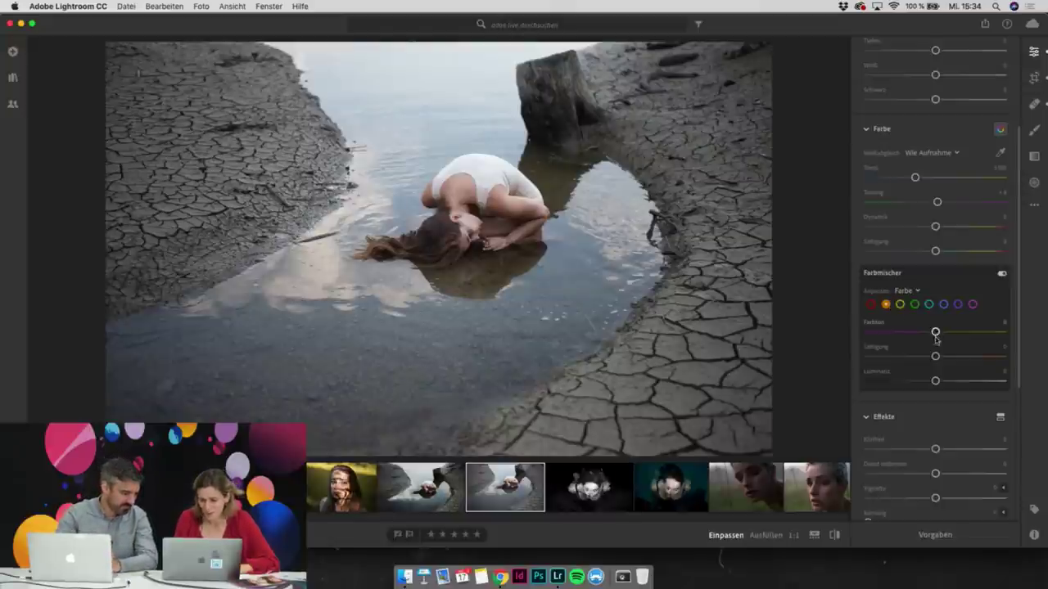
pyautogui.moveTo(935, 382); pyautogui.dragTo(949, 382)
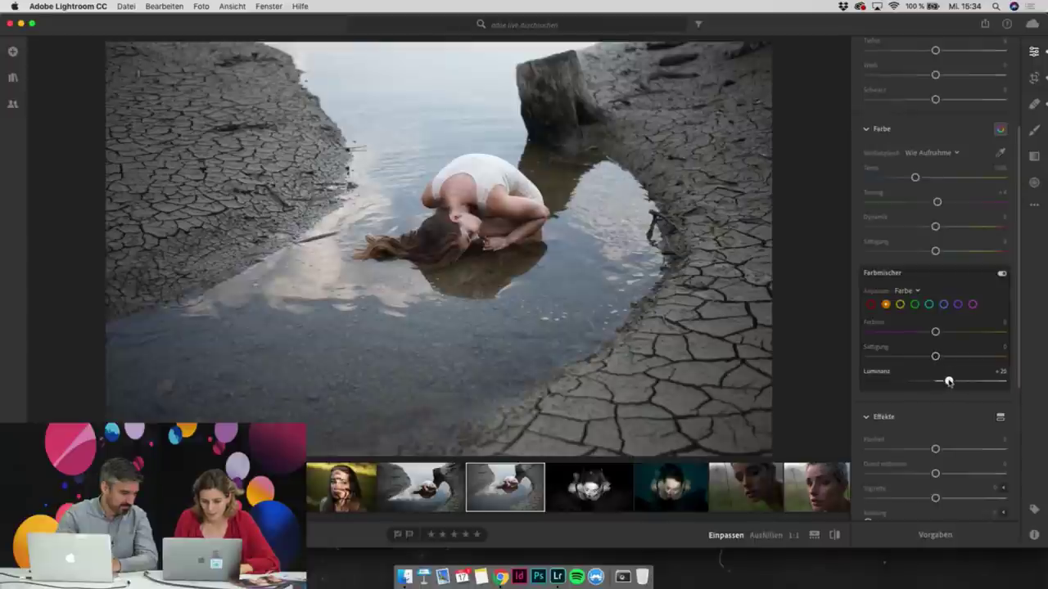
# Darken the pond photo's shadows to −33 and blacks to −22
pyautogui.scroll(4, 955, 101)
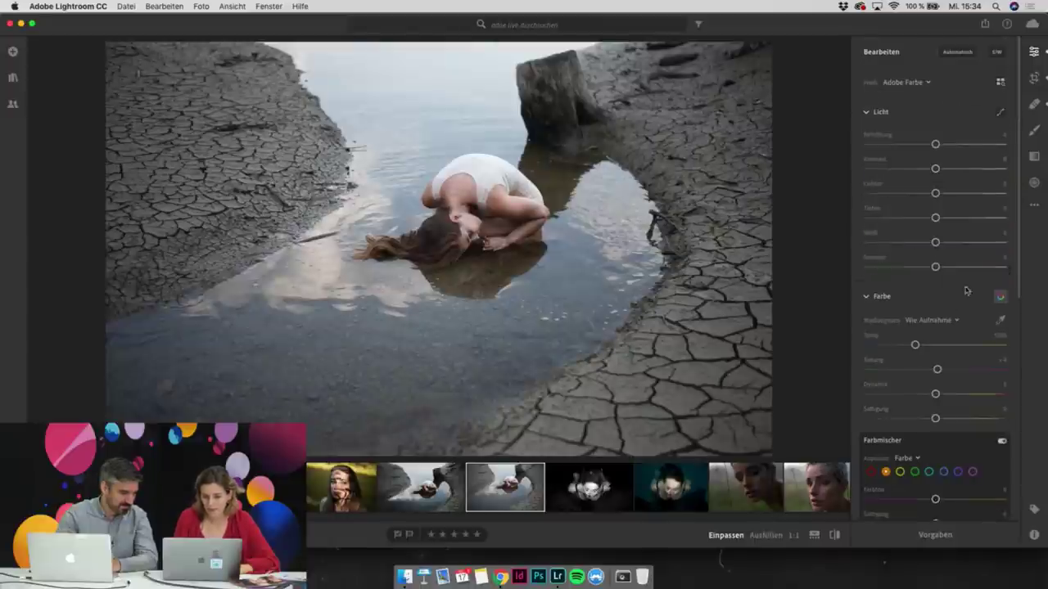
pyautogui.moveTo(929, 219); pyautogui.dragTo(918, 219)
pyautogui.moveTo(933, 268); pyautogui.dragTo(919, 268)
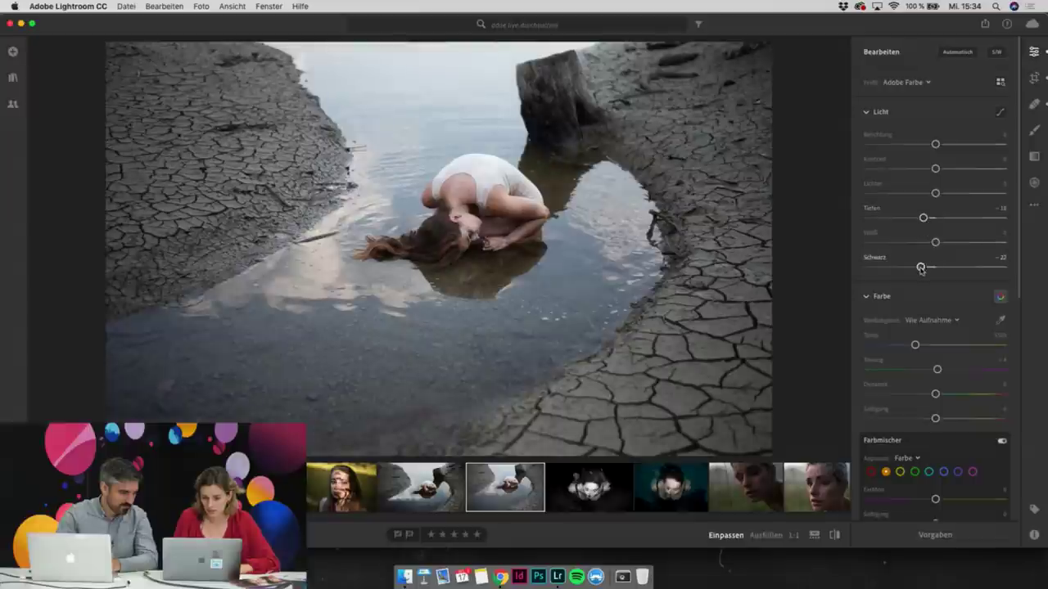
pyautogui.moveTo(922, 218); pyautogui.dragTo(913, 218)
# Raise contrast to +22 while comparing the edited and unedited pool photos
pyautogui.click(419, 491)
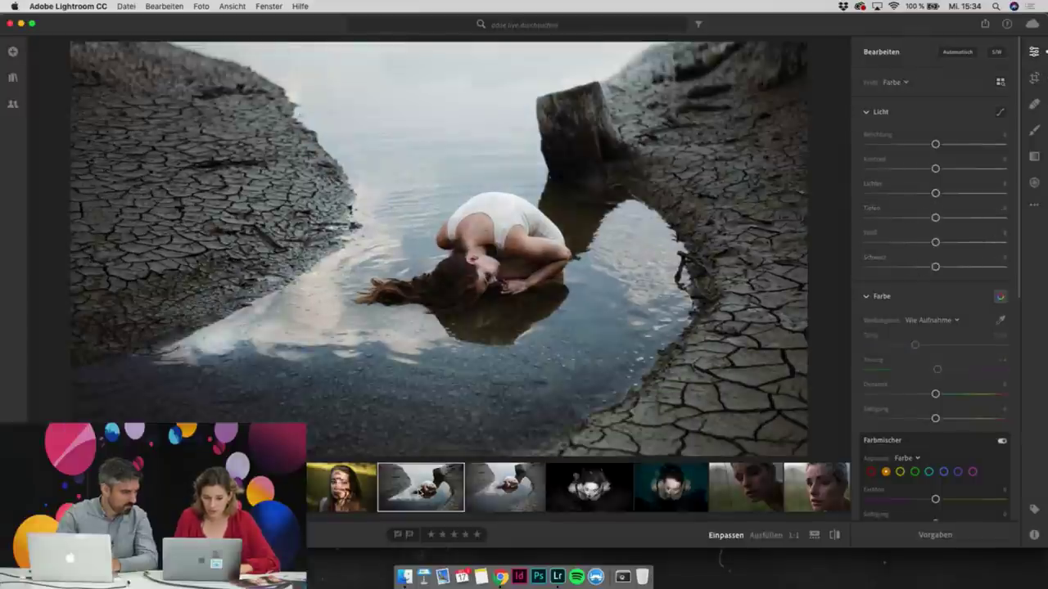
pyautogui.click(491, 490)
pyautogui.click(438, 490)
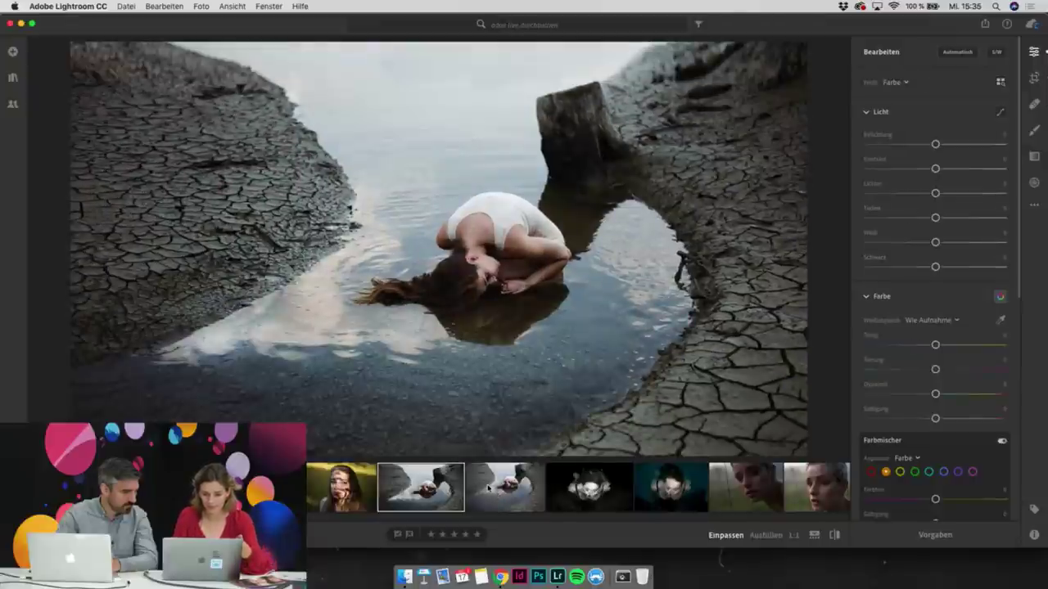
pyautogui.click(489, 489)
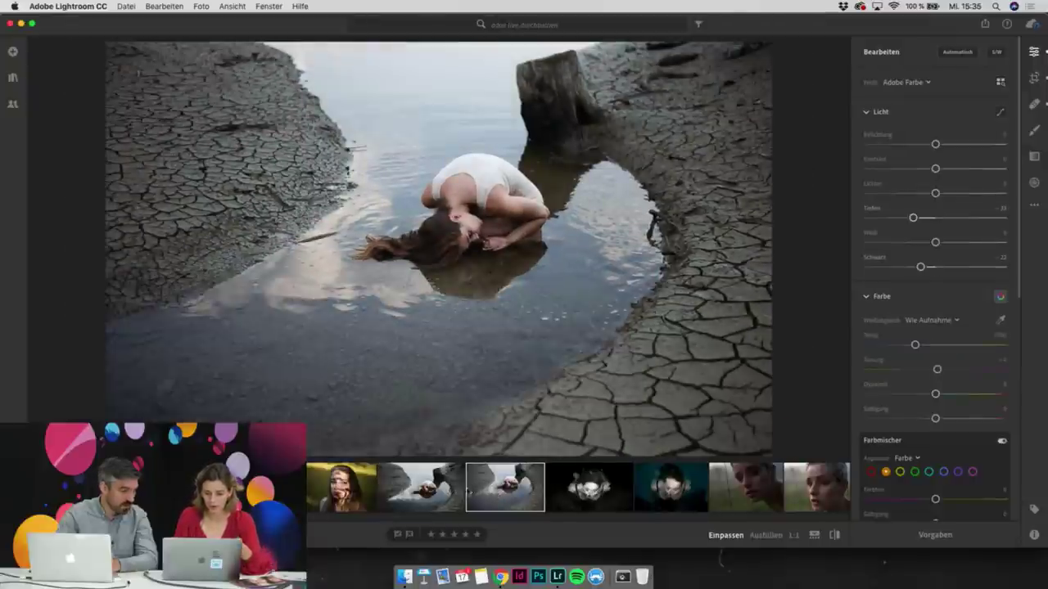
pyautogui.moveTo(935, 169); pyautogui.dragTo(950, 170)
pyautogui.press('Left')
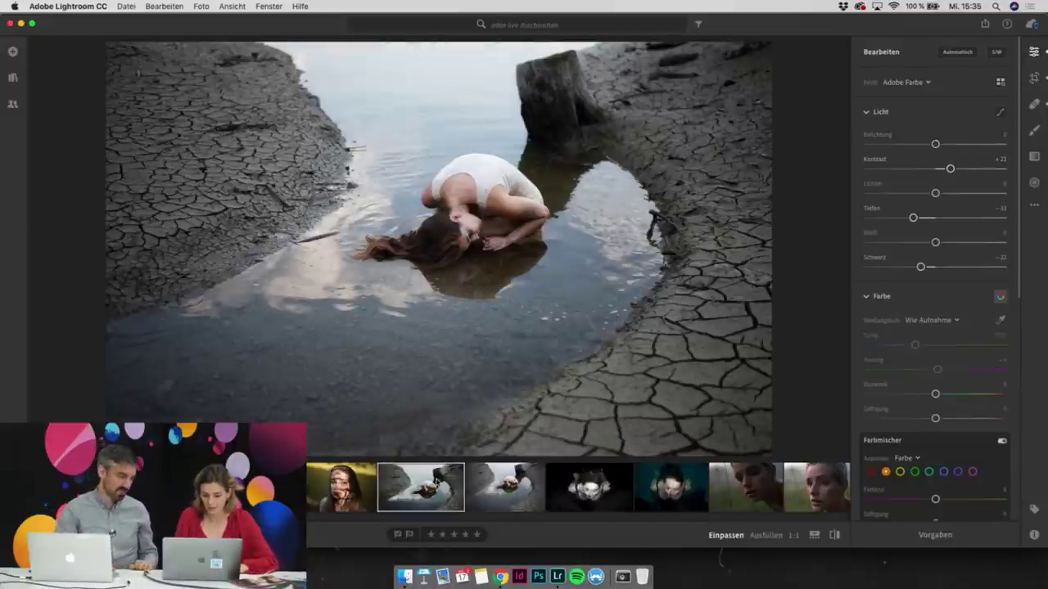
pyautogui.click(499, 483)
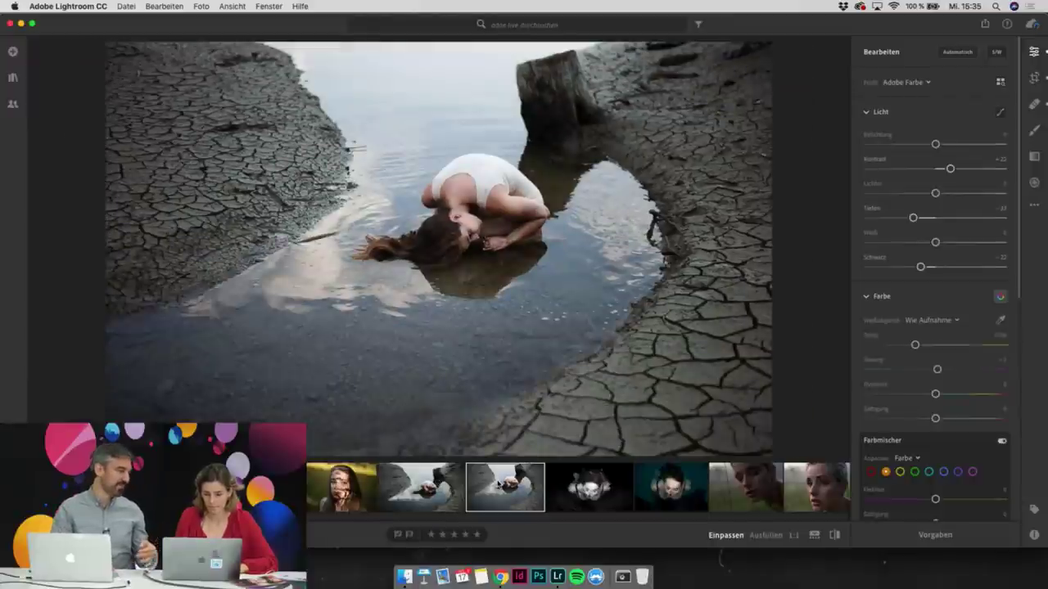
pyautogui.click(463, 484)
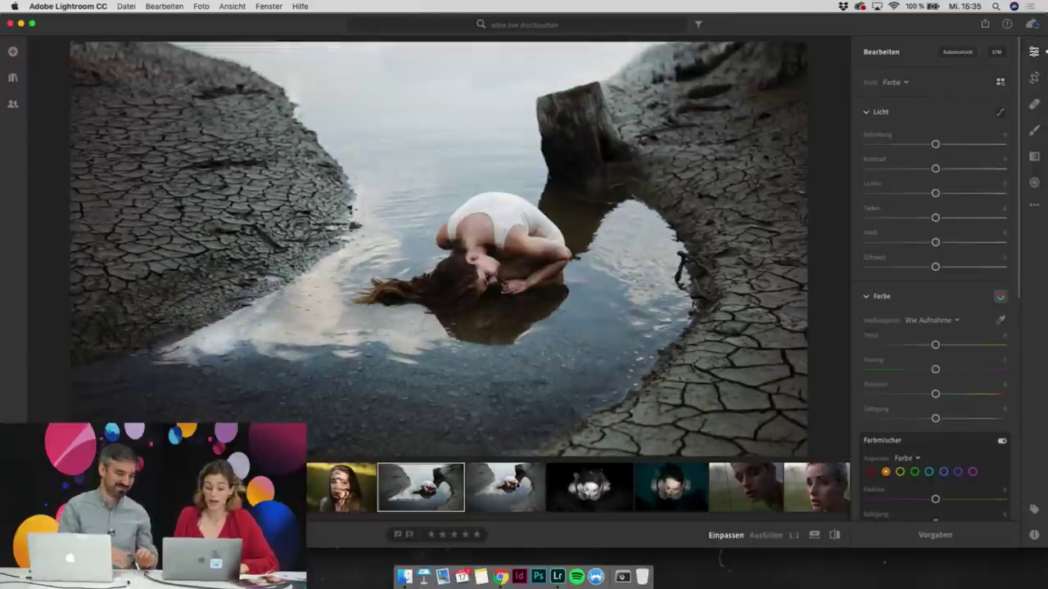
pyautogui.click(518, 486)
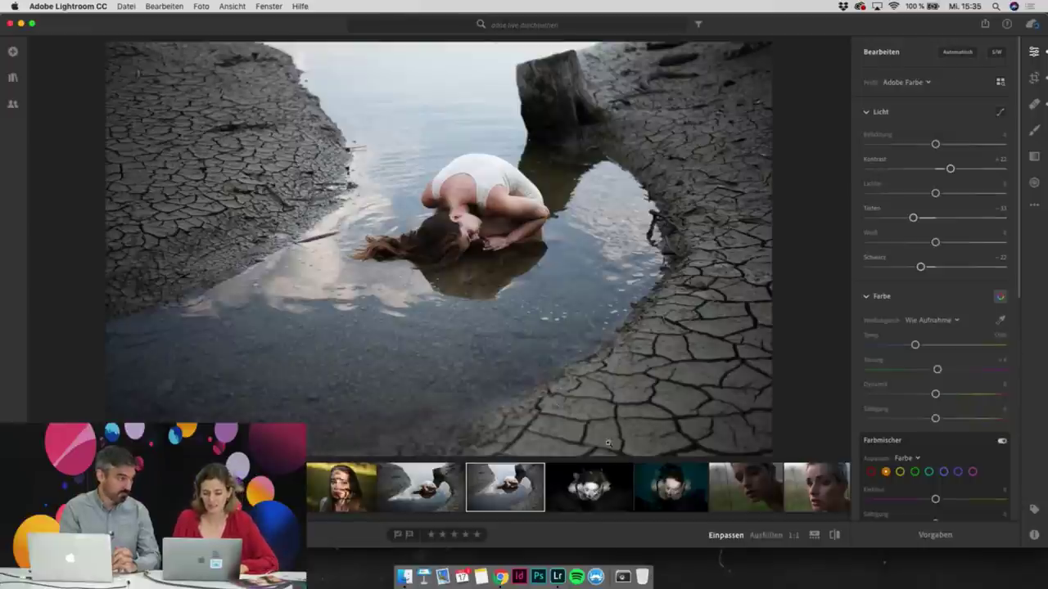
# Find the rocky coastline photos and open the brighter edited version, zoomed in on the figure
pyautogui.hscroll(10, 556, 489)
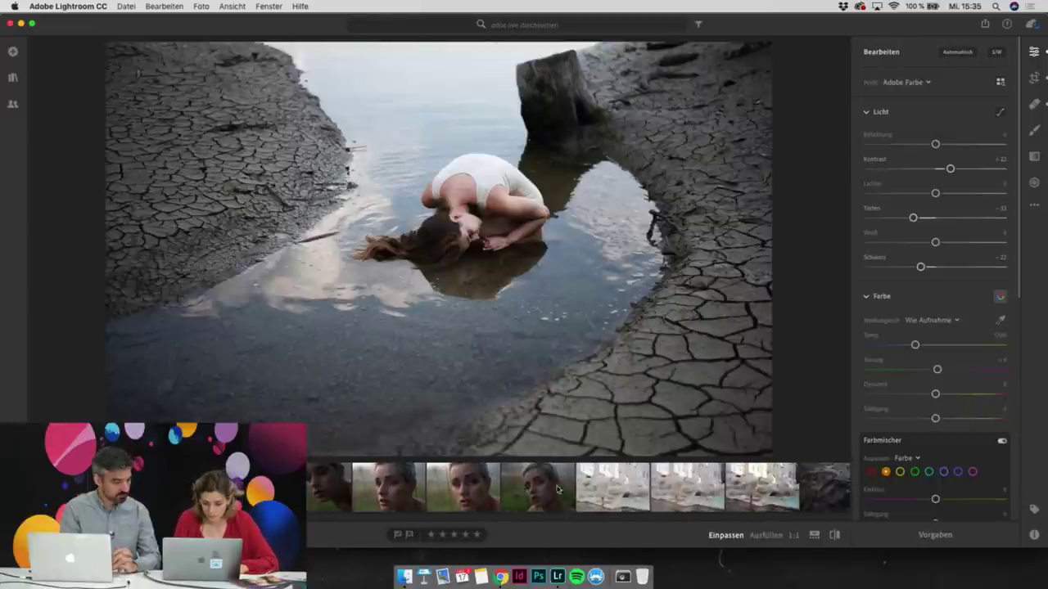
pyautogui.hscroll(5, 556, 490)
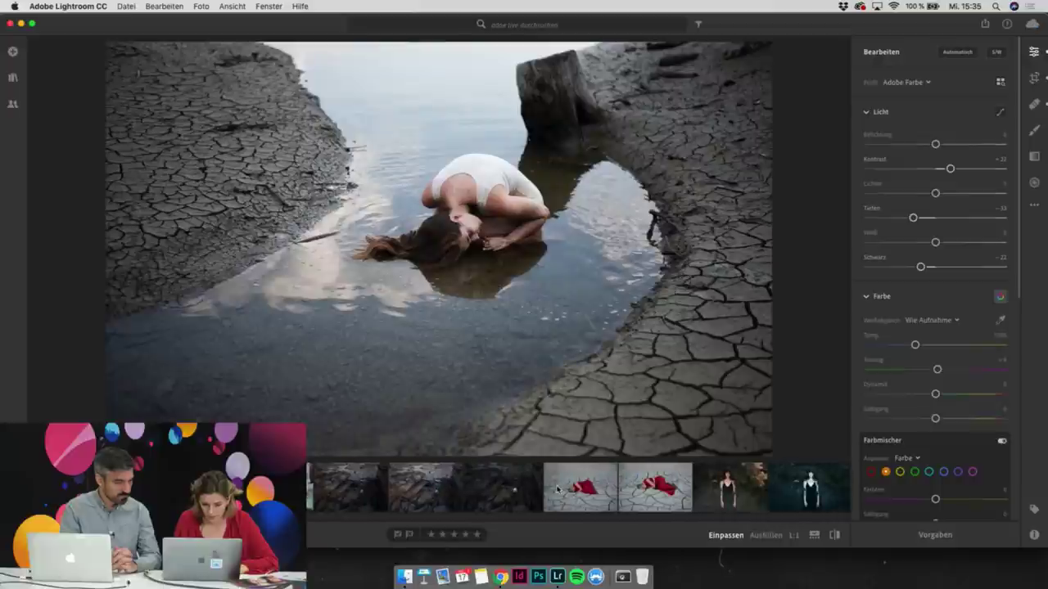
pyautogui.click(497, 485)
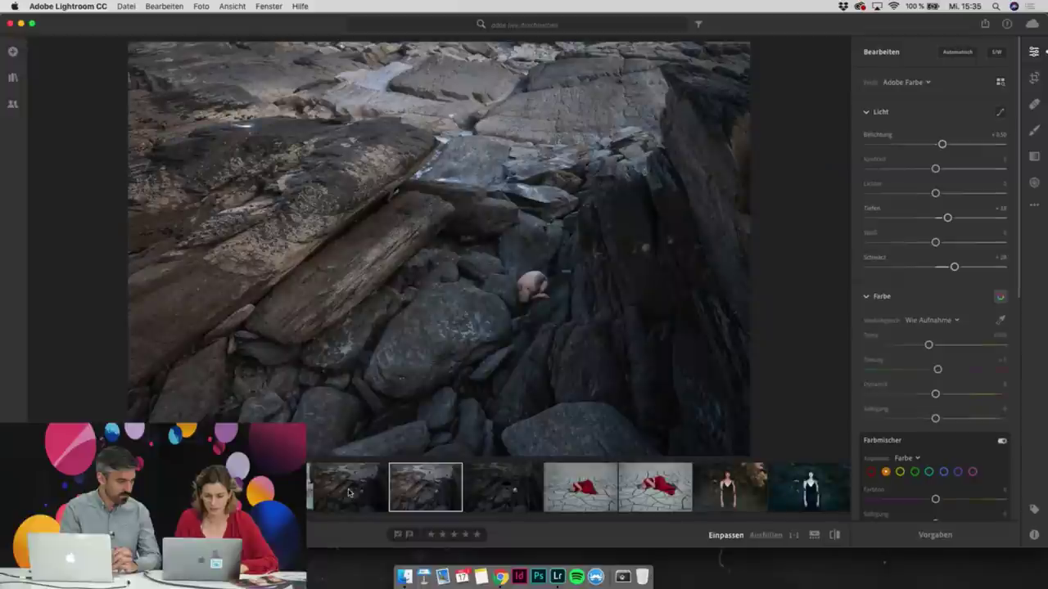
pyautogui.click(362, 492)
pyautogui.click(429, 492)
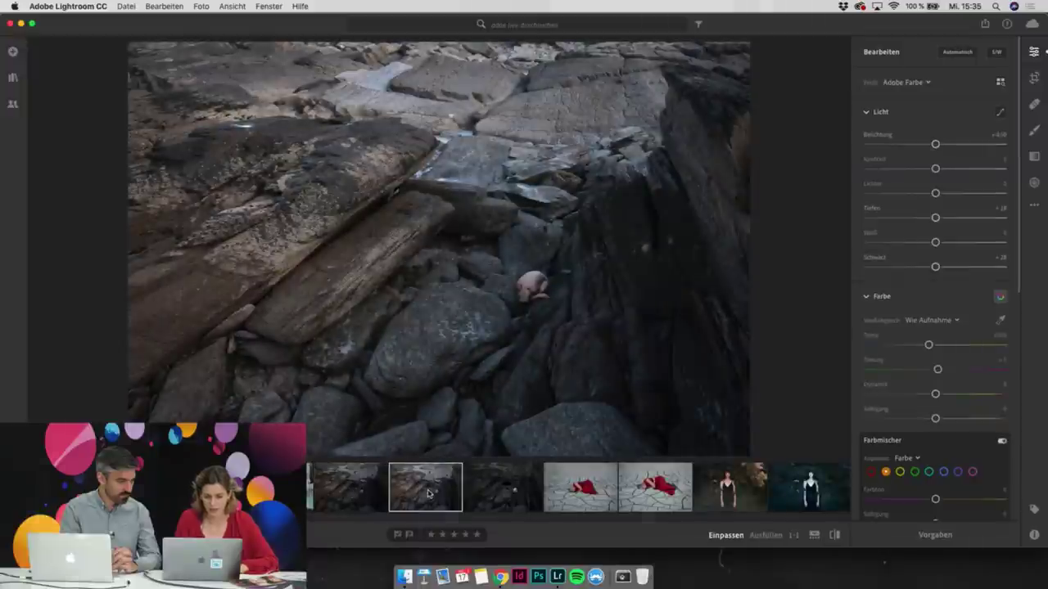
pyautogui.click(503, 497)
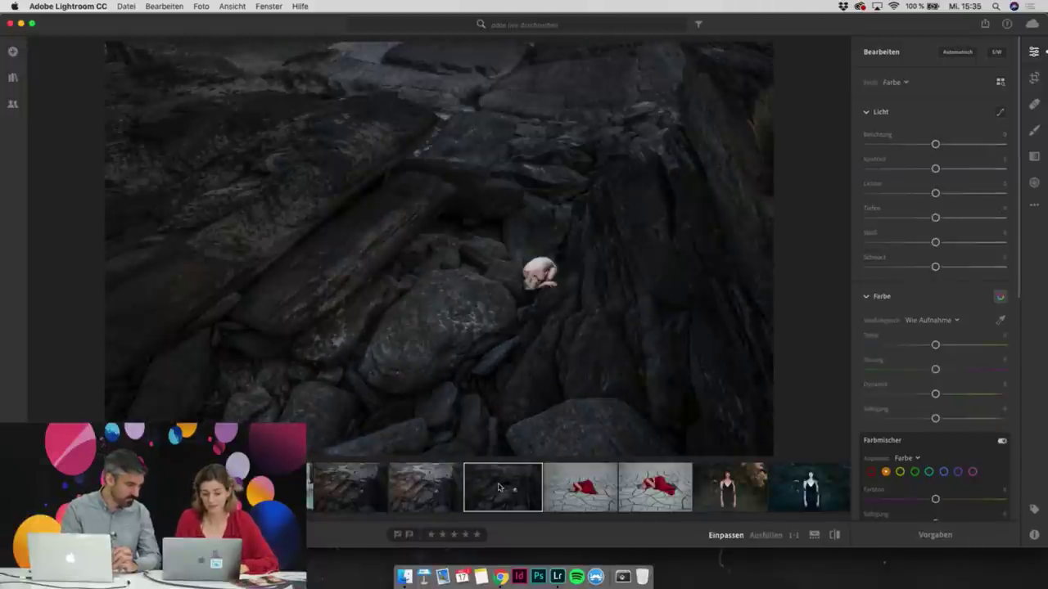
pyautogui.click(409, 487)
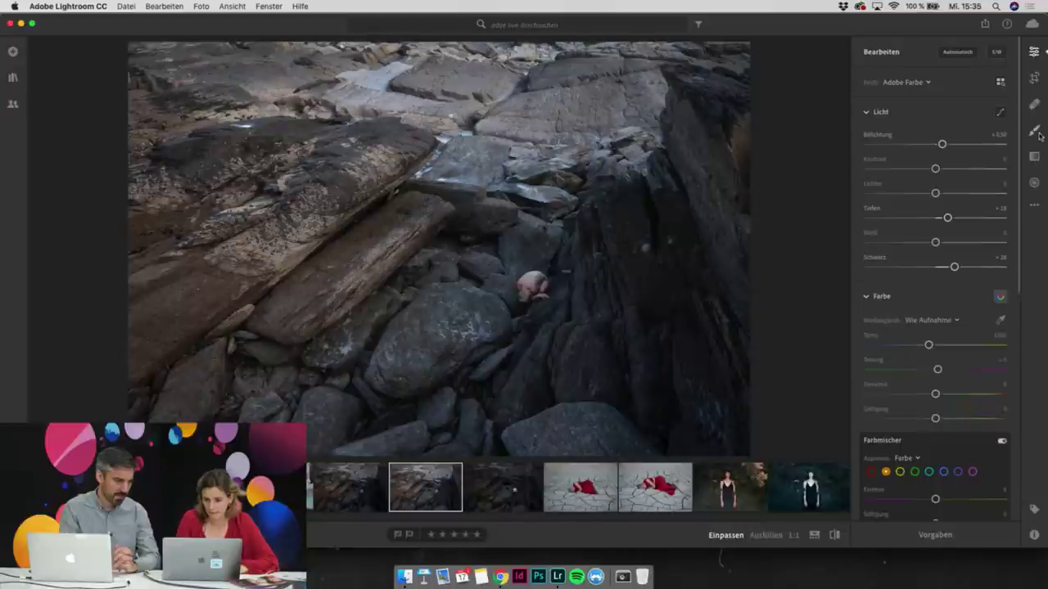
pyautogui.click(581, 267)
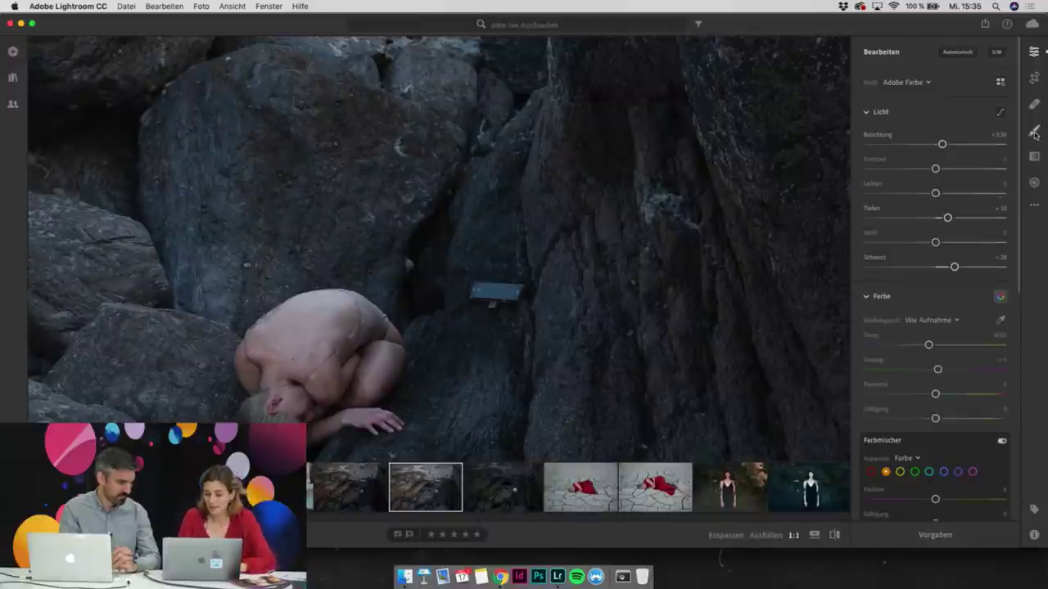
# Heal away the blue rectangle on the rock beside the figure, then fit the photo in view
pyautogui.click(1034, 105)
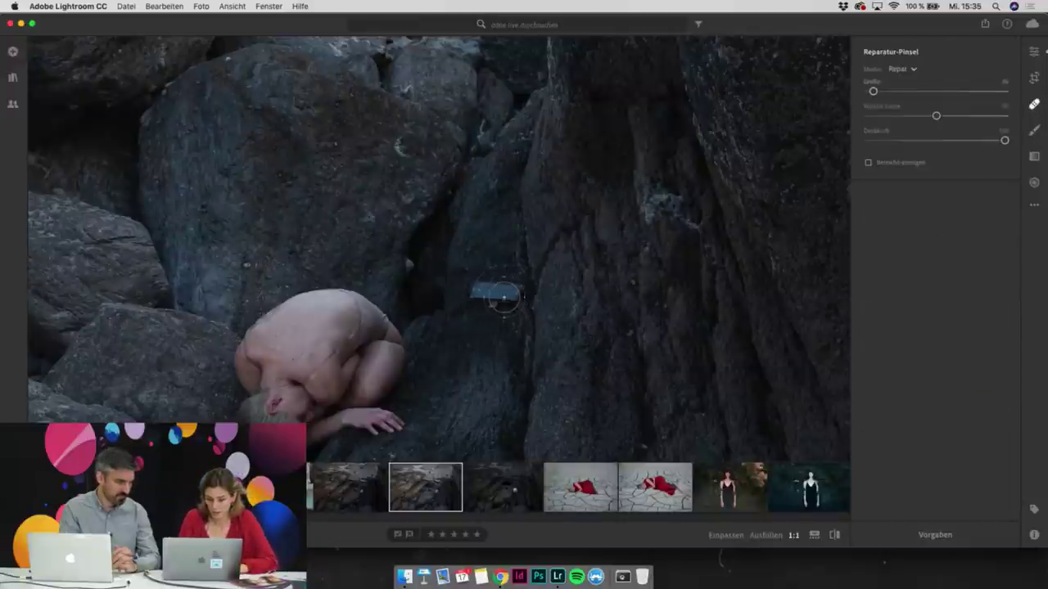
pyautogui.moveTo(503, 299); pyautogui.dragTo(530, 291)
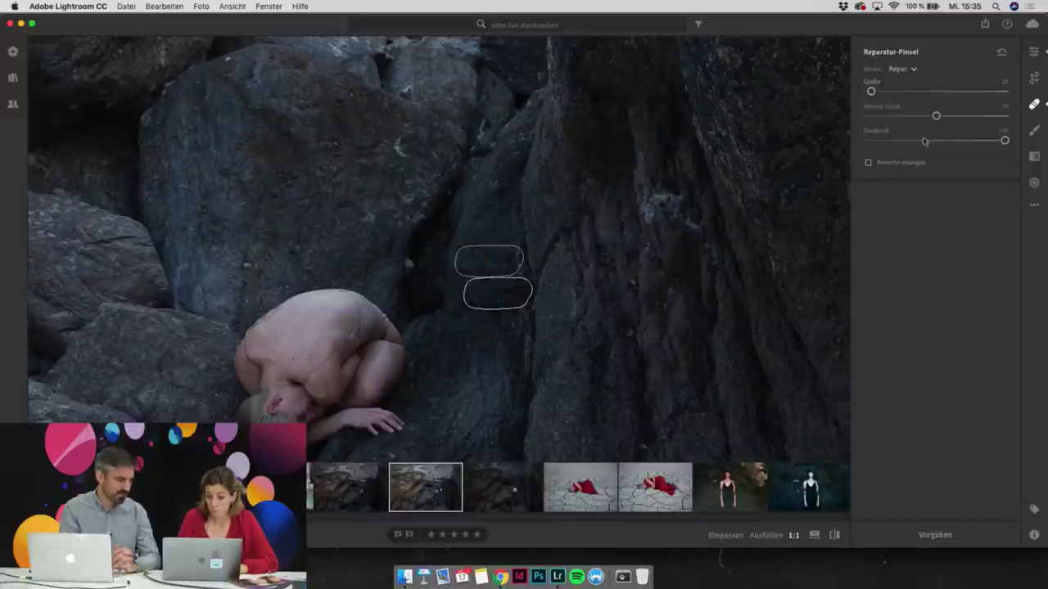
pyautogui.click(1033, 102)
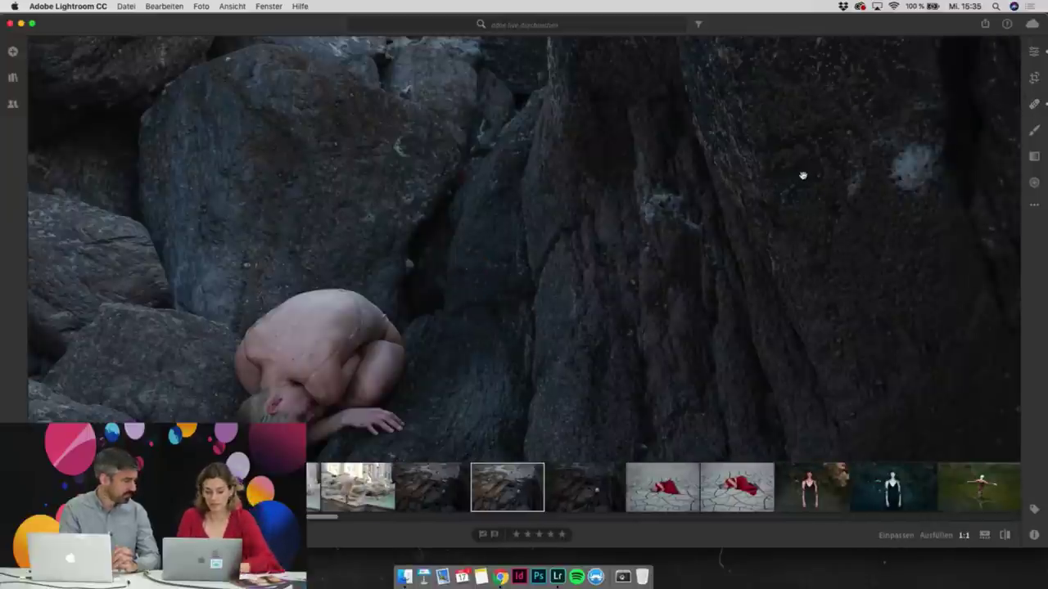
pyautogui.click(559, 257)
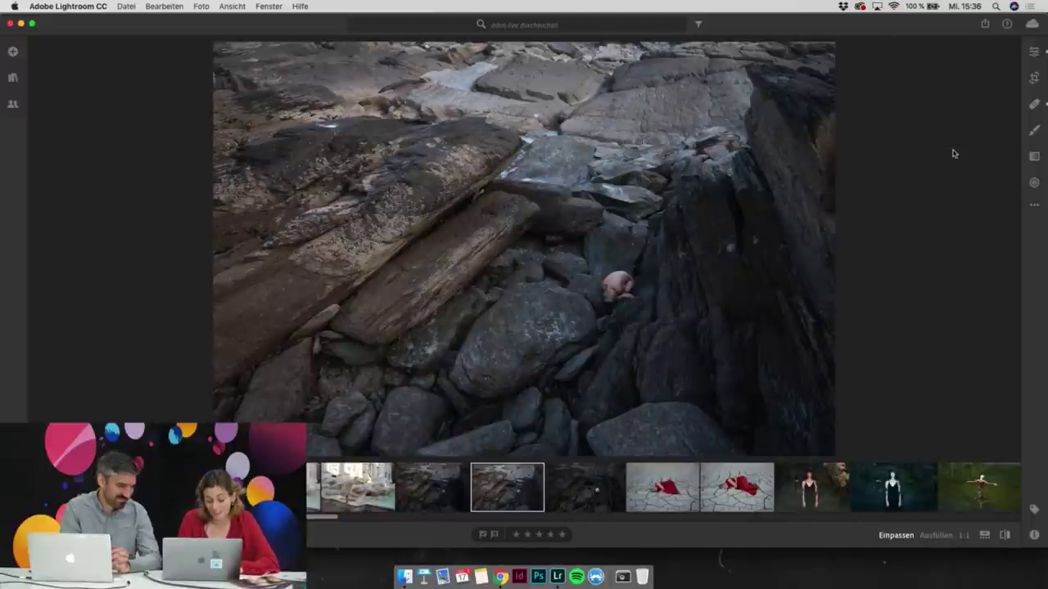
# Brush the figure with exposure +1.32, contrast +26, shadows −22 and blacks −24
pyautogui.click(1033, 130)
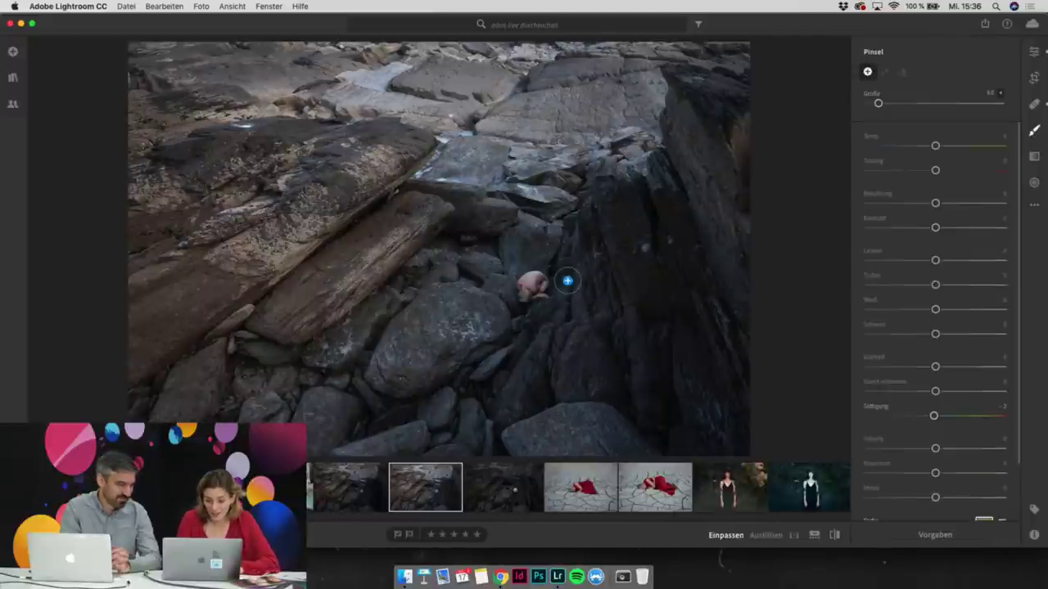
pyautogui.moveTo(537, 288); pyautogui.dragTo(532, 285)
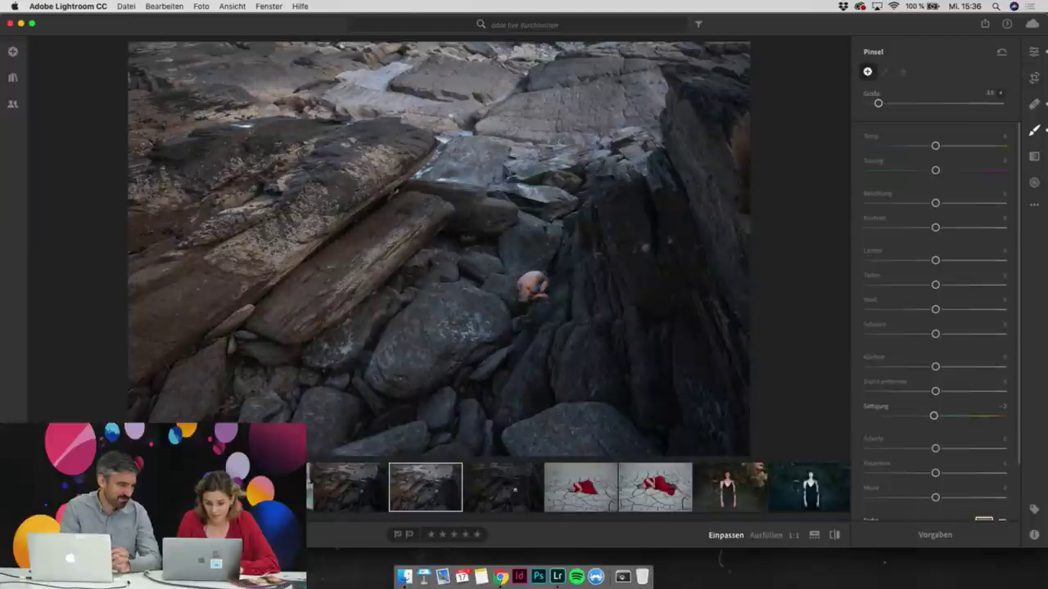
pyautogui.scroll(-3, 933, 360)
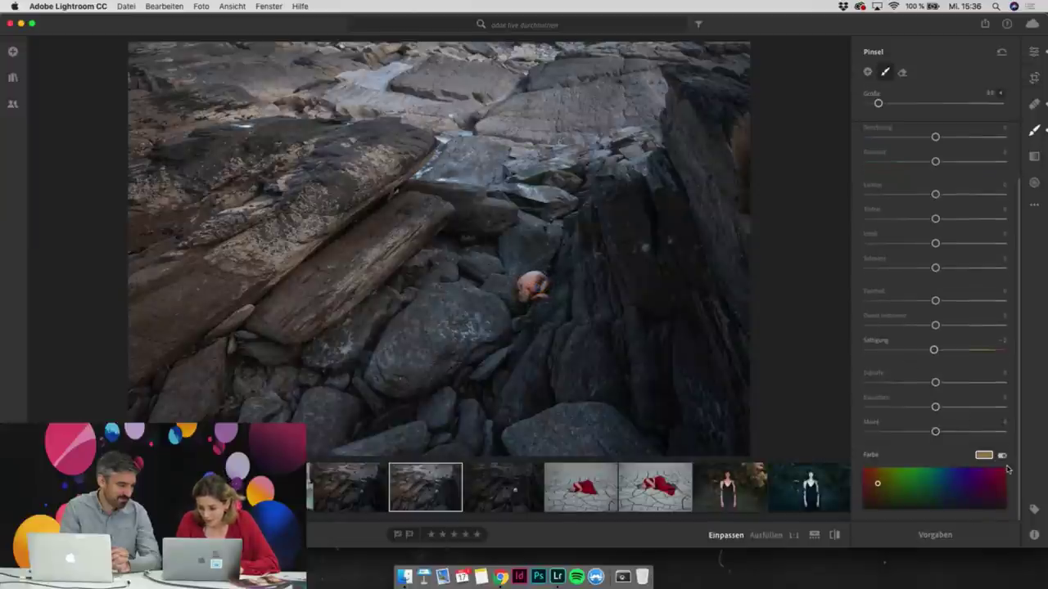
pyautogui.click(1003, 458)
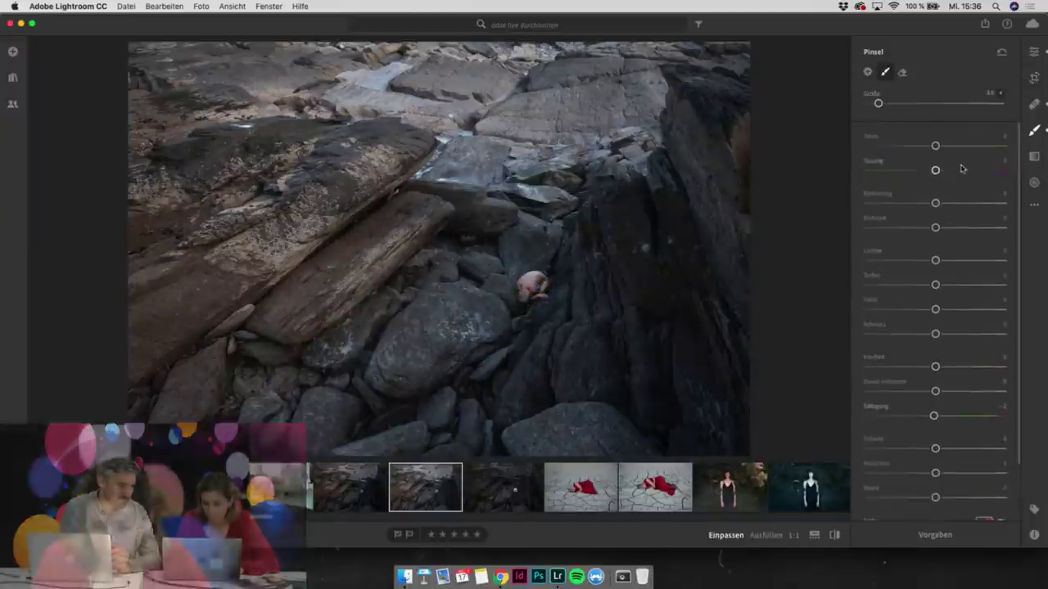
pyautogui.click(947, 204)
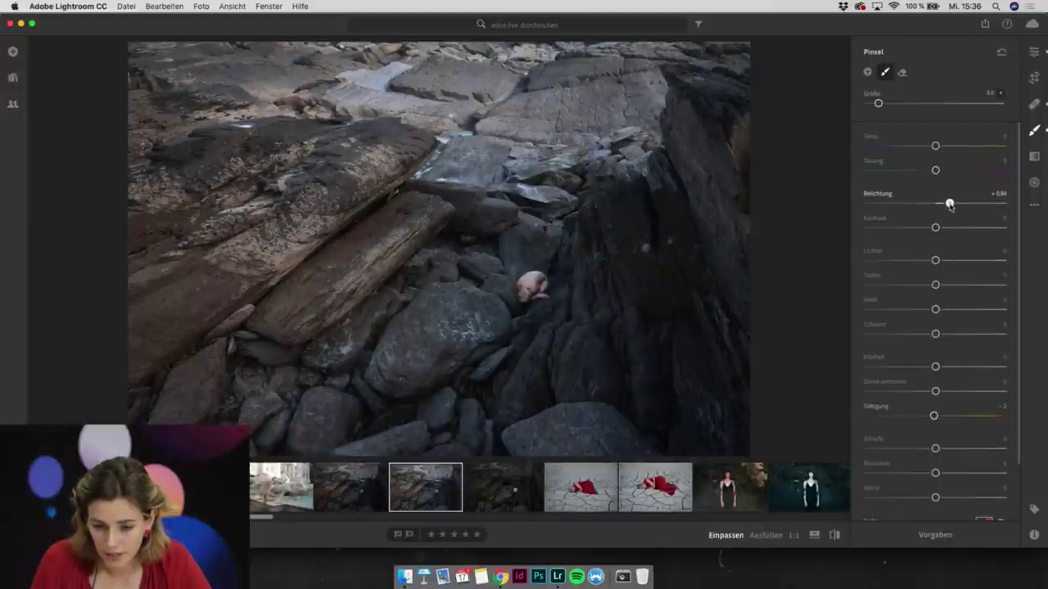
pyautogui.click(953, 227)
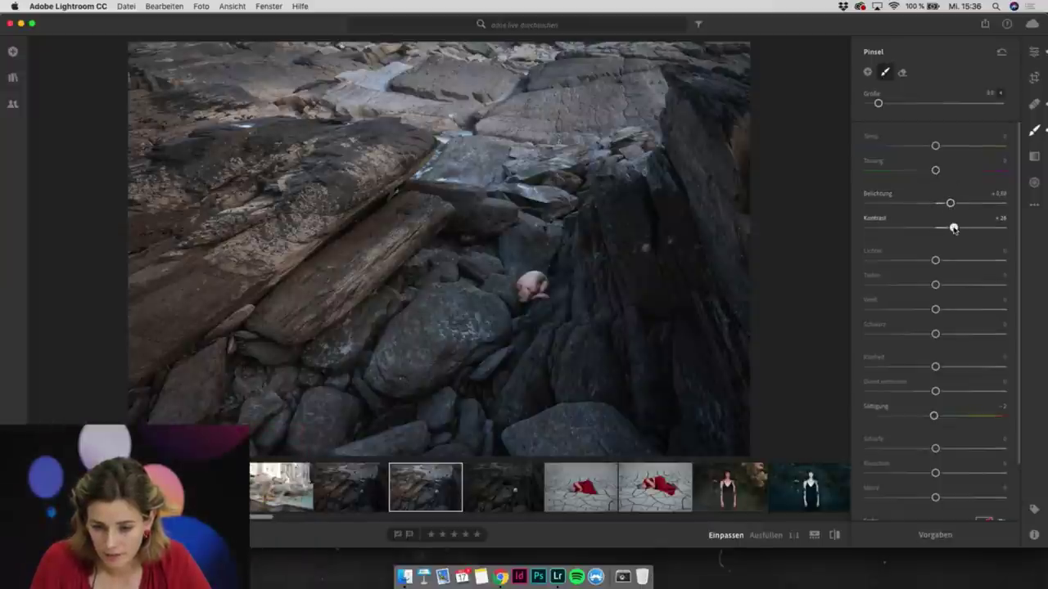
pyautogui.click(921, 285)
pyautogui.click(919, 334)
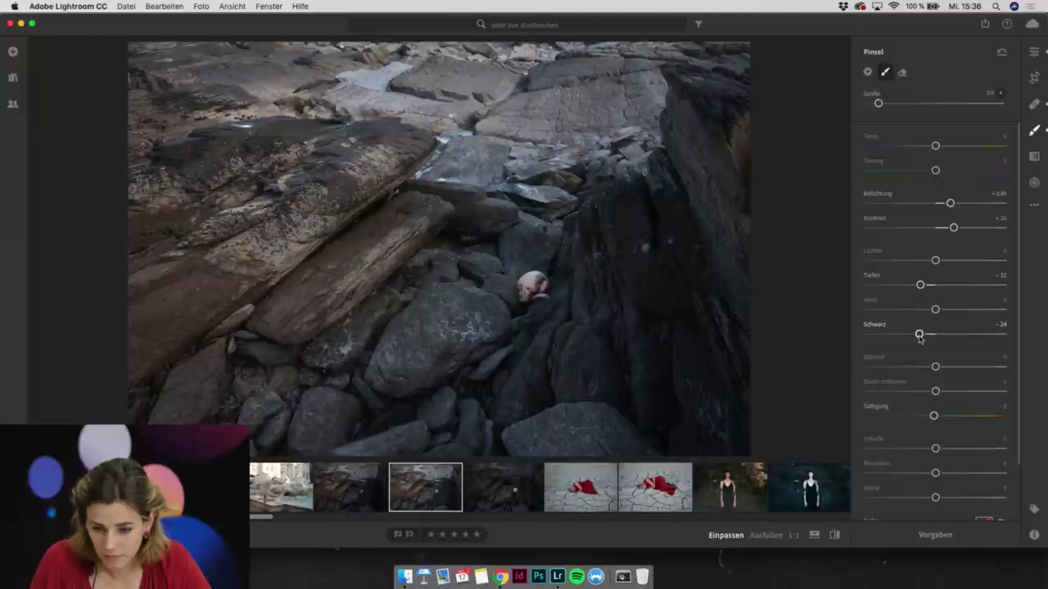
pyautogui.moveTo(950, 204); pyautogui.dragTo(959, 204)
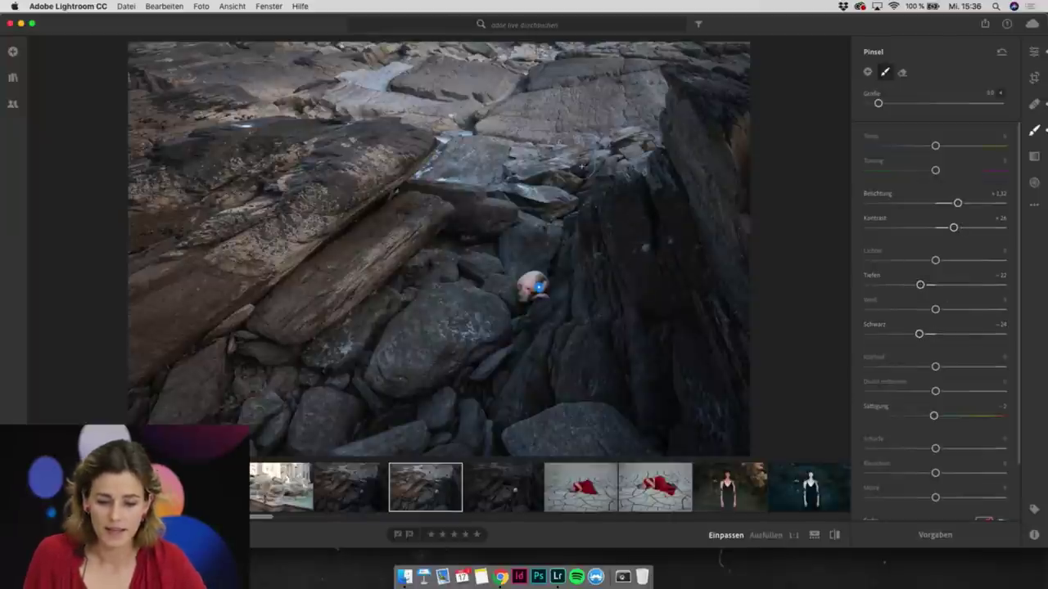
pyautogui.click(867, 71)
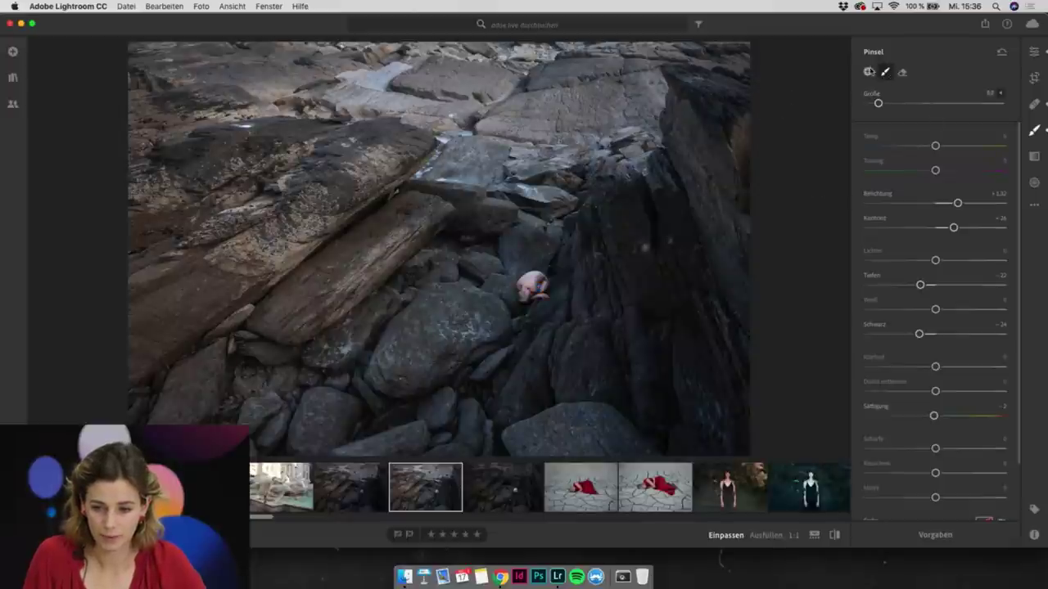
# Create a second, larger brush mask with a cooler temperature and paint it up the photo's left side
pyautogui.click(298, 146)
pyautogui.press(']')
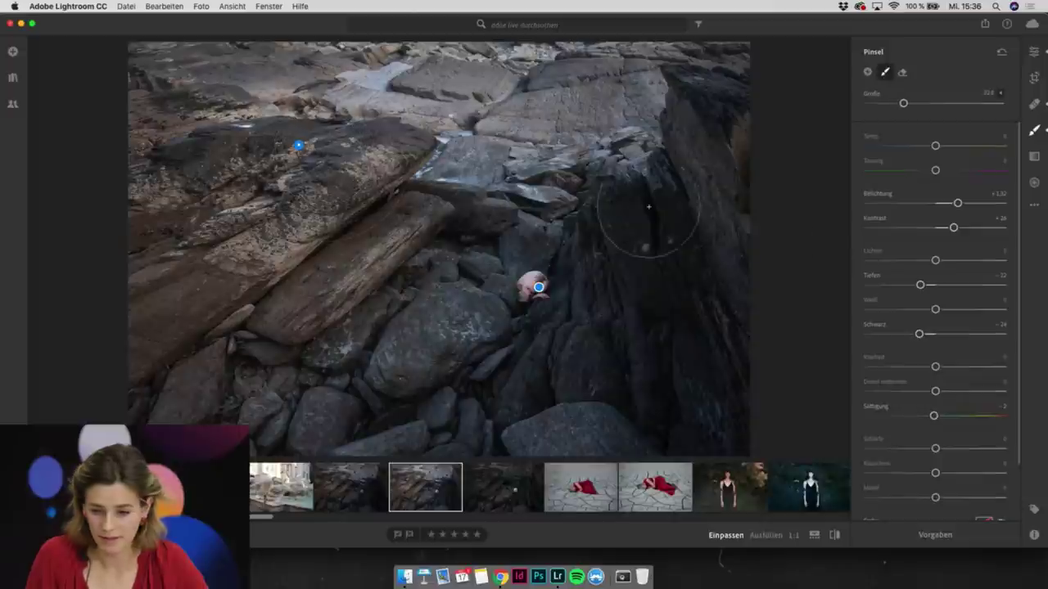
pyautogui.doubleClick(880, 194)
pyautogui.doubleClick(874, 219)
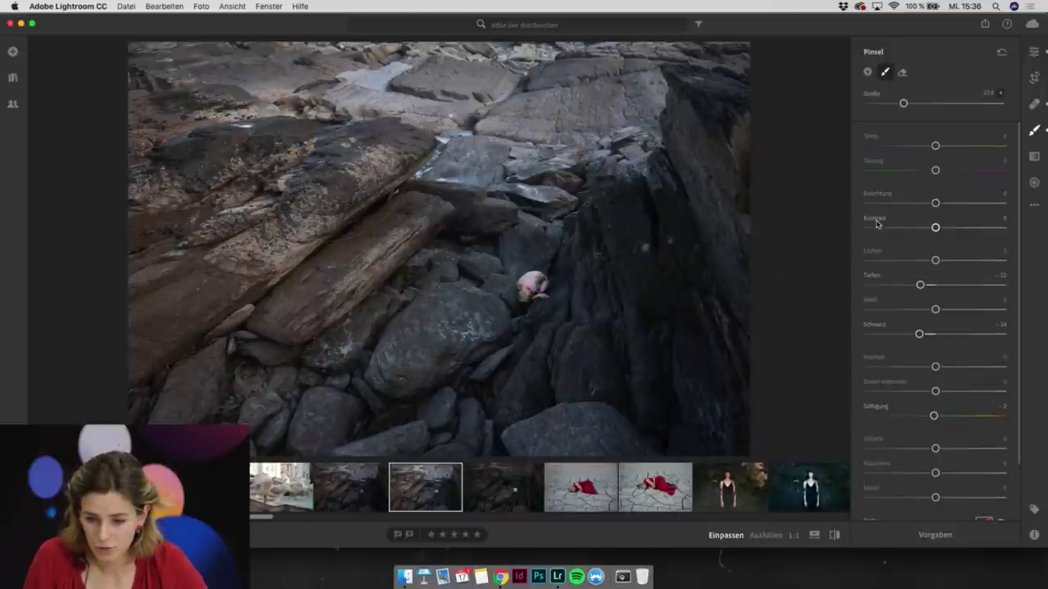
pyautogui.moveTo(918, 147); pyautogui.dragTo(906, 145)
pyautogui.doubleClick(871, 277)
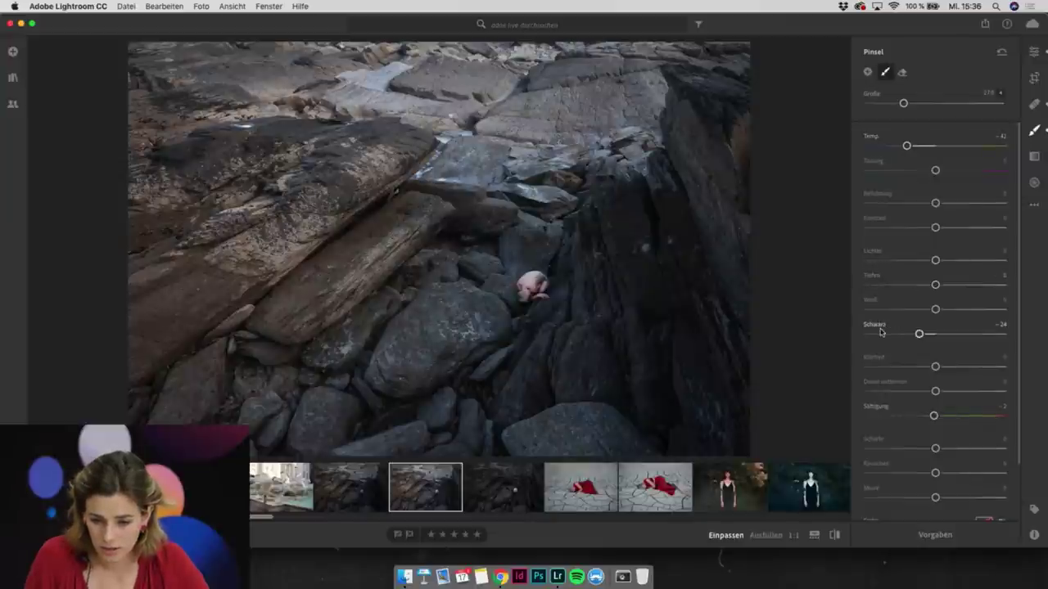
pyautogui.doubleClick(874, 325)
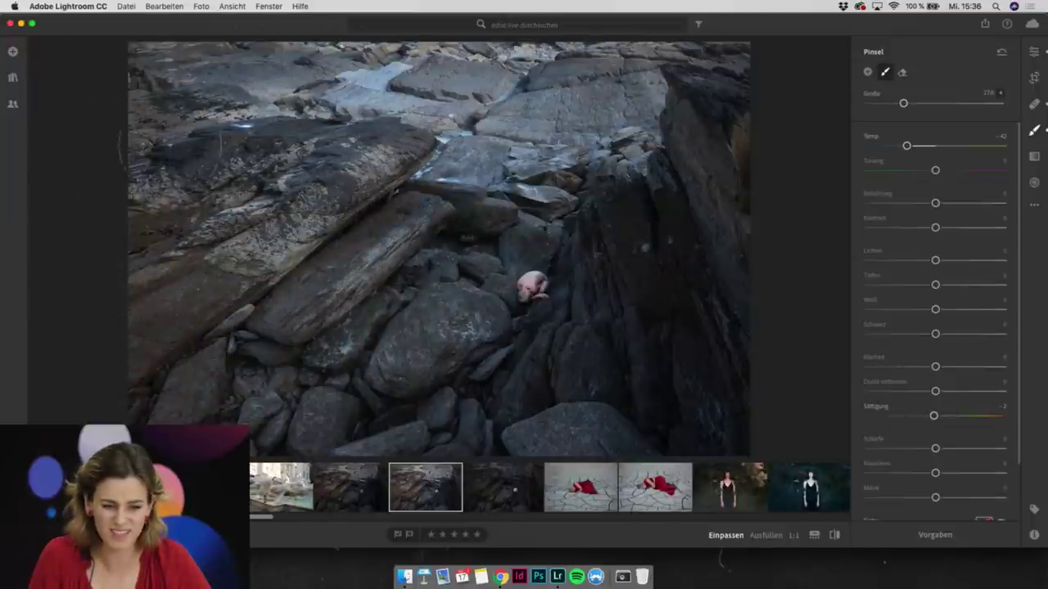
pyautogui.moveTo(122, 262); pyautogui.dragTo(117, 90)
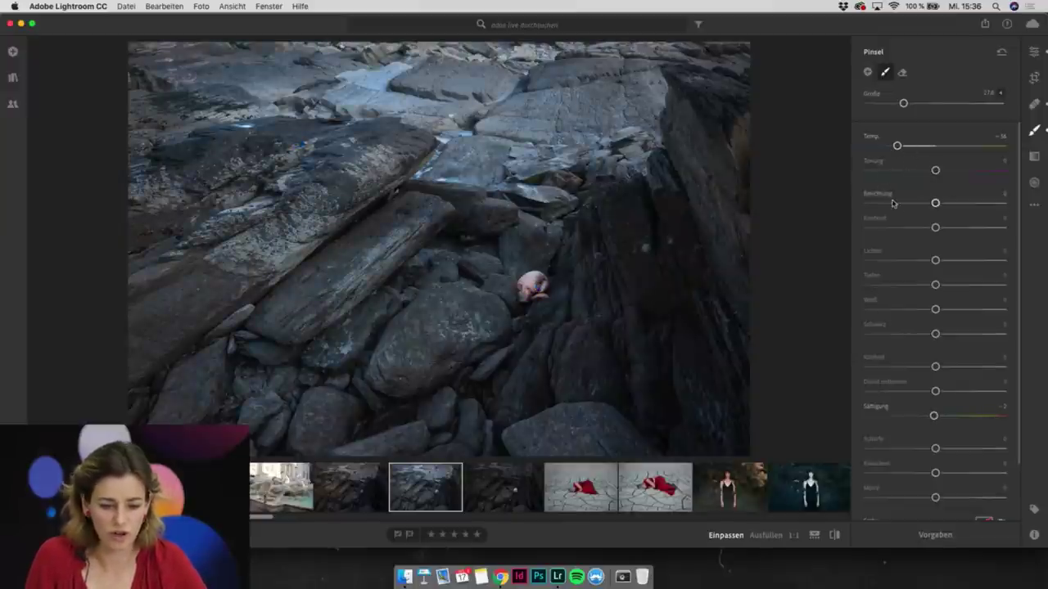
# Lower the mask's exposure to about −0.84, highlights to −81 and whites to −85
pyautogui.moveTo(934, 201); pyautogui.dragTo(920, 203)
pyautogui.moveTo(935, 261); pyautogui.dragTo(880, 260)
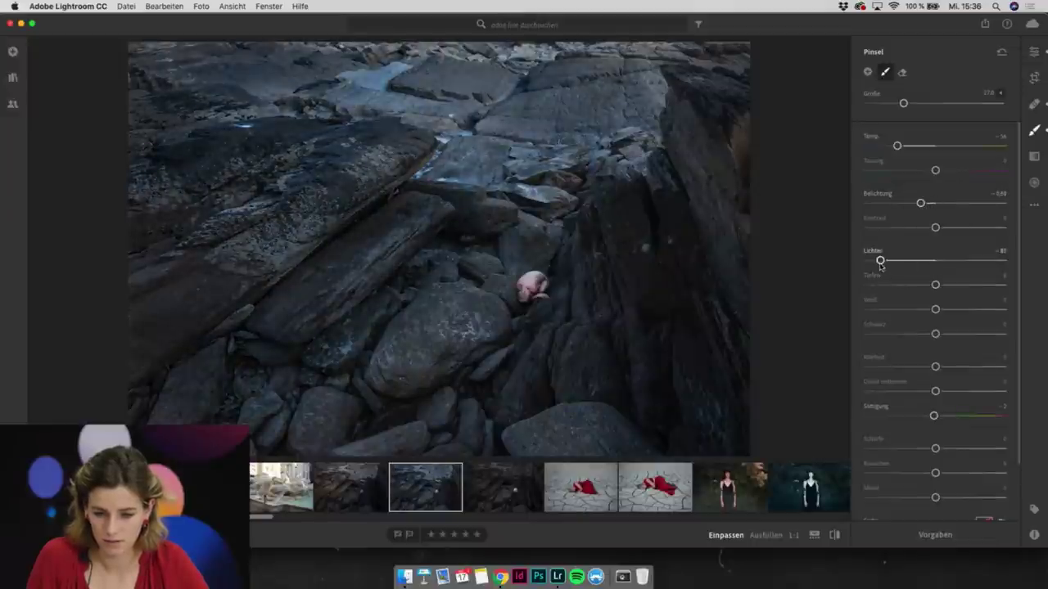
pyautogui.moveTo(935, 310); pyautogui.dragTo(876, 311)
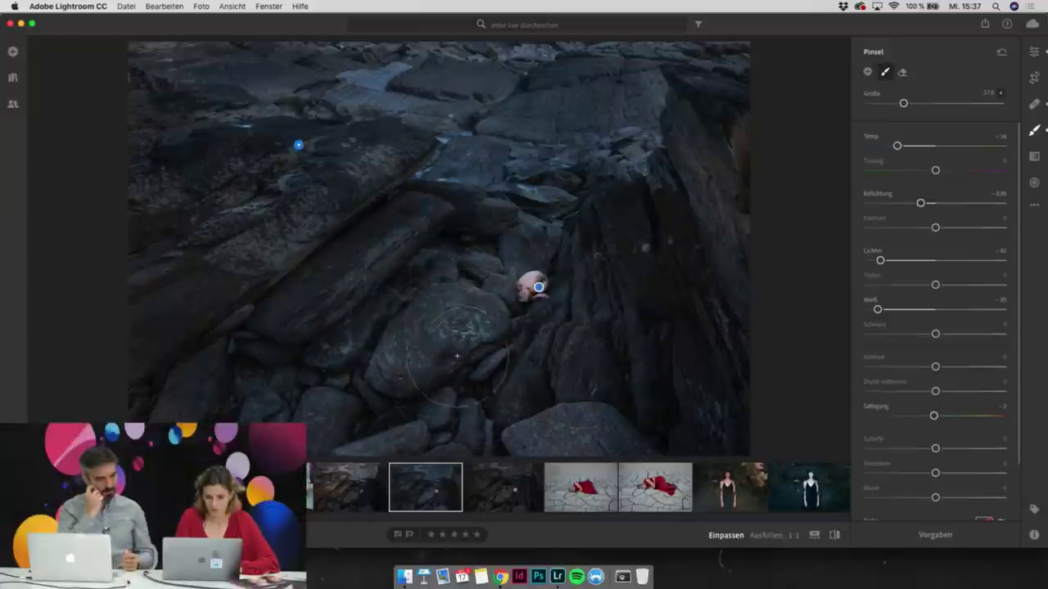
pyautogui.click(500, 496)
pyautogui.click(436, 483)
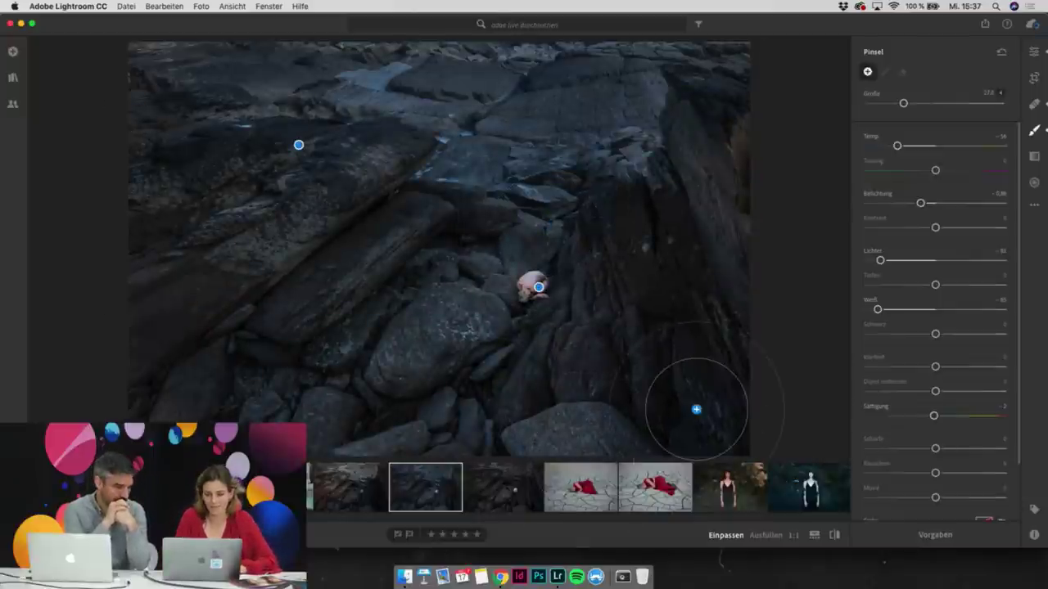
# Warm the rocky shore photo's white balance and lower the blue saturation in the colour mixer
pyautogui.press('[')
pyautogui.click(1039, 51)
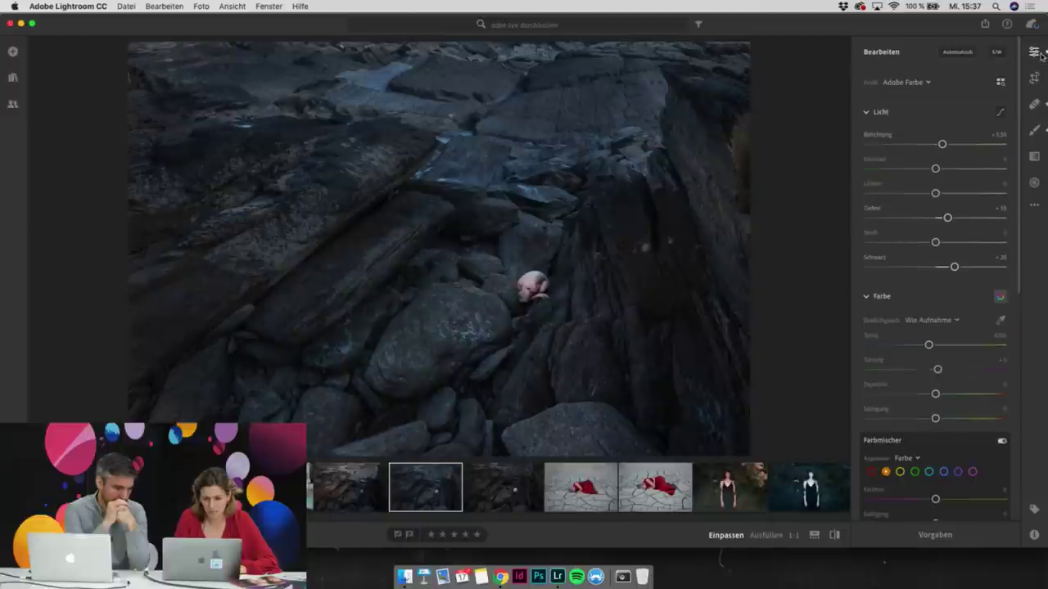
pyautogui.moveTo(931, 346); pyautogui.dragTo(931, 346)
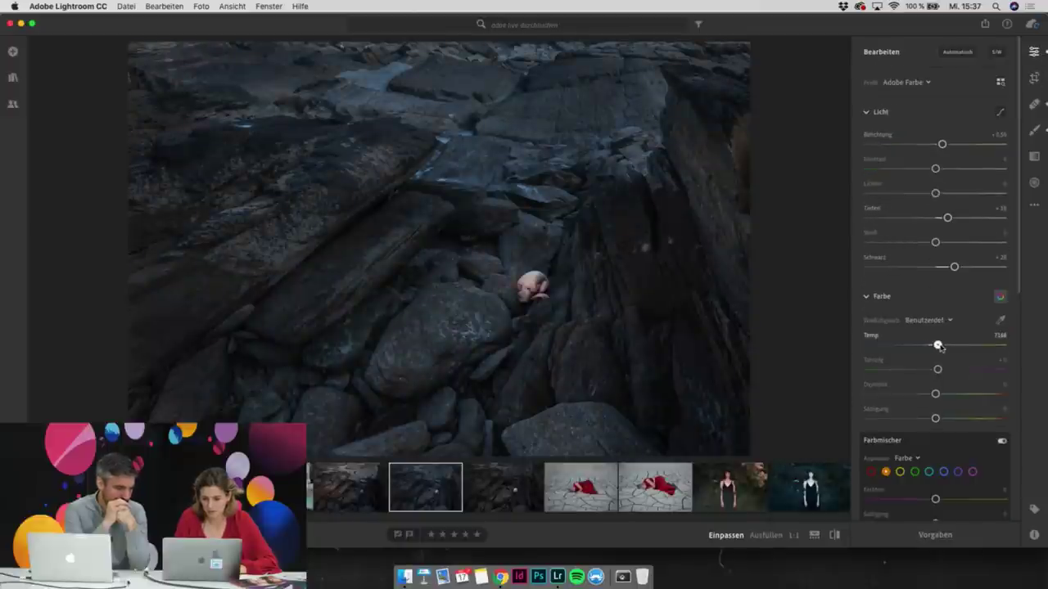
pyautogui.scroll(-5, 937, 360)
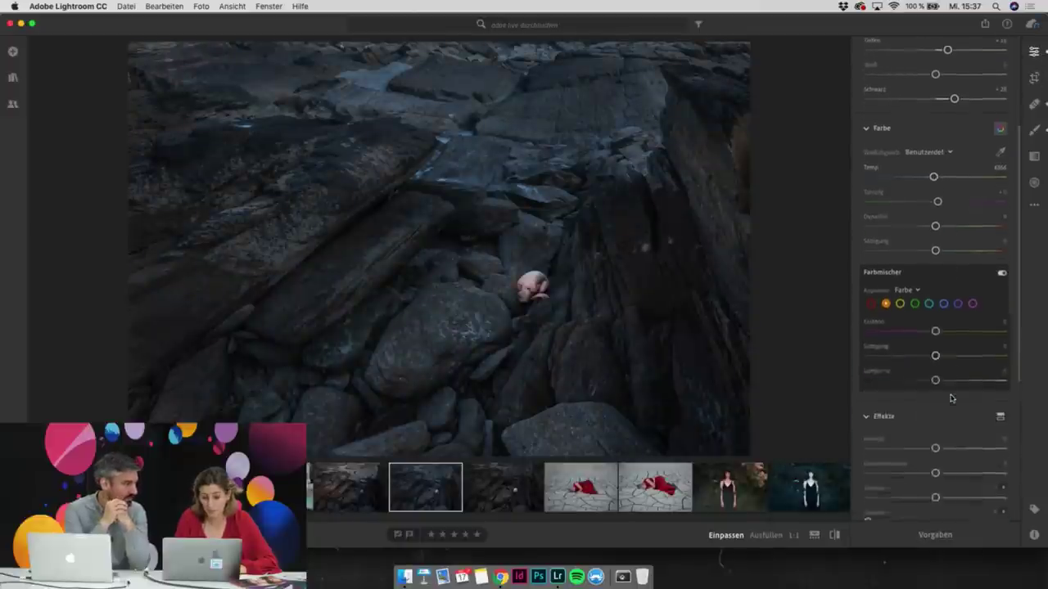
pyautogui.click(943, 301)
pyautogui.moveTo(934, 352); pyautogui.dragTo(890, 352)
# Shift the red hue in the colour mixer and raise overall contrast to +18
pyautogui.click(928, 301)
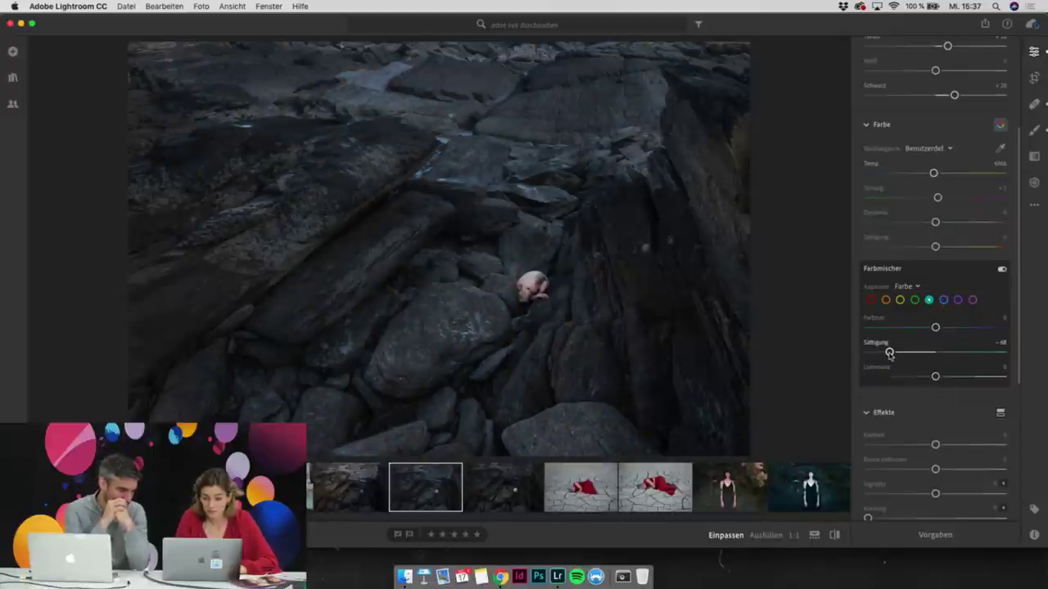
pyautogui.click(943, 300)
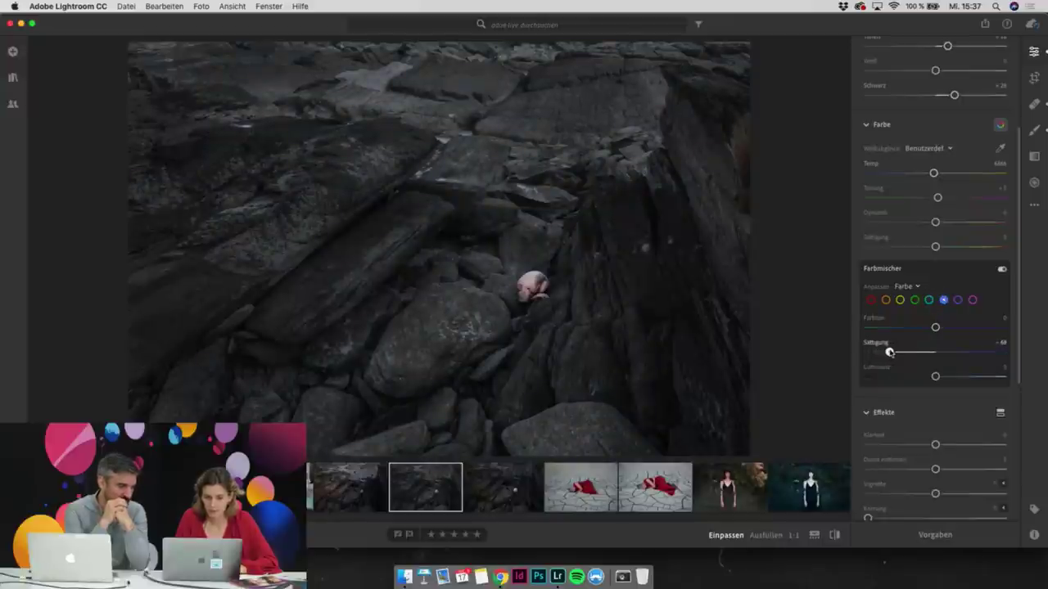
pyautogui.click(870, 300)
pyautogui.moveTo(934, 327); pyautogui.dragTo(950, 329)
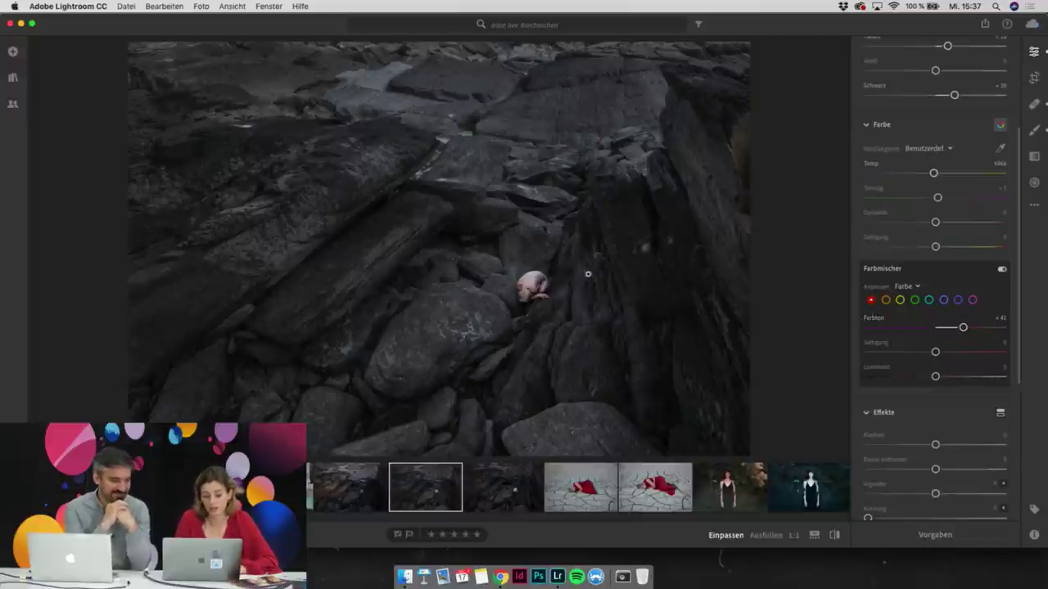
pyautogui.scroll(5, 941, 107)
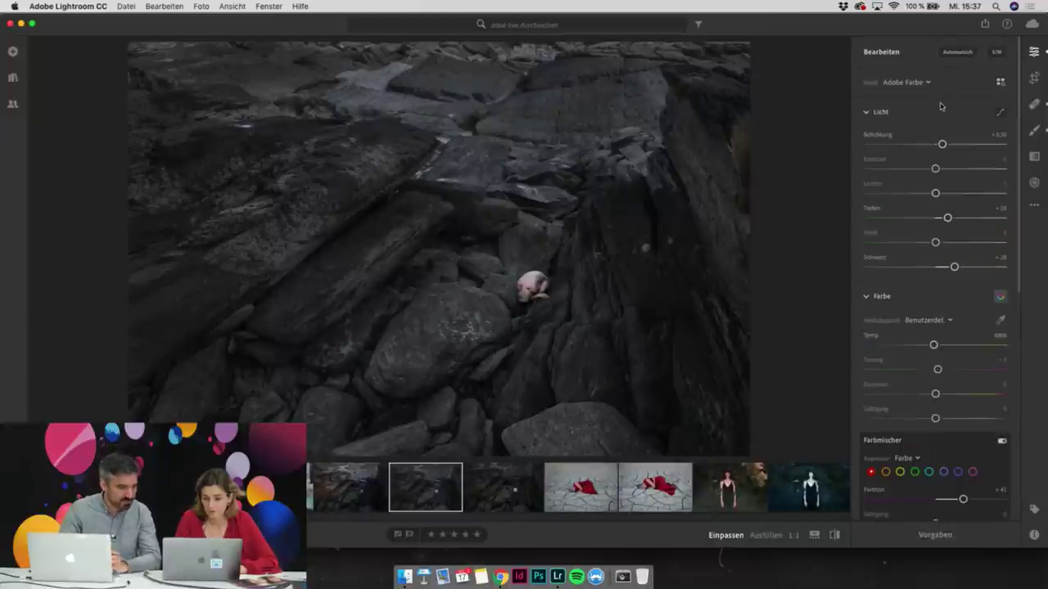
pyautogui.click(953, 169)
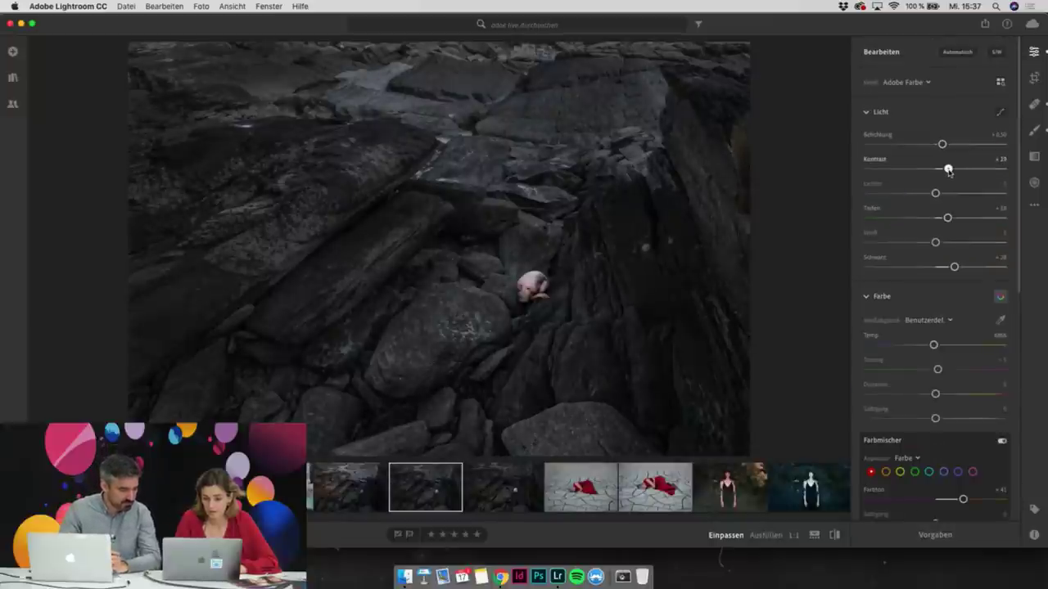
# Compare the edited rock photo against the unedited neighbouring photo several times
pyautogui.click(505, 492)
pyautogui.click(438, 495)
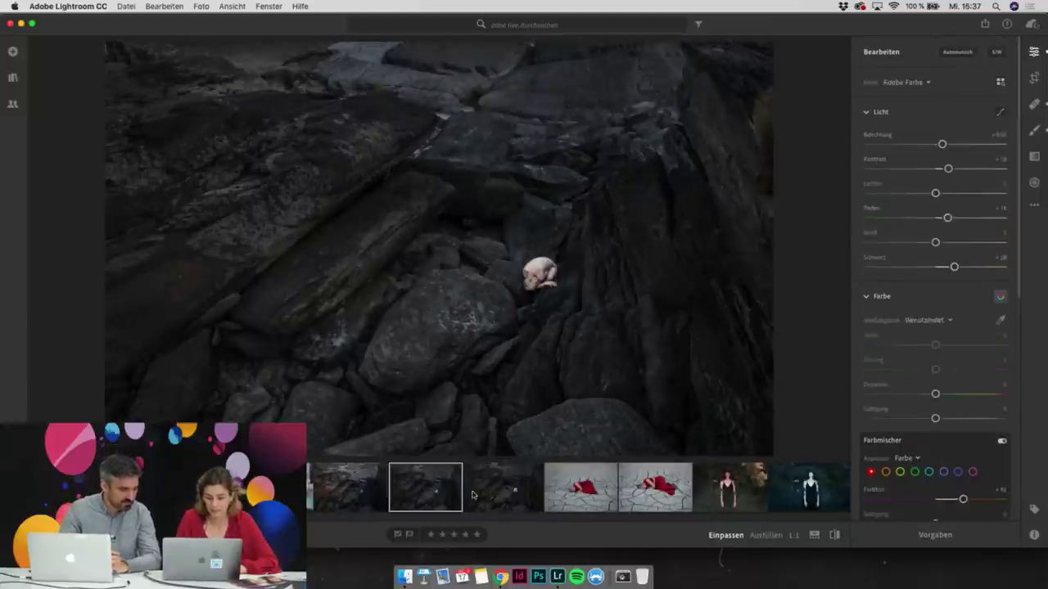
pyautogui.click(487, 492)
pyautogui.click(438, 493)
pyautogui.click(486, 491)
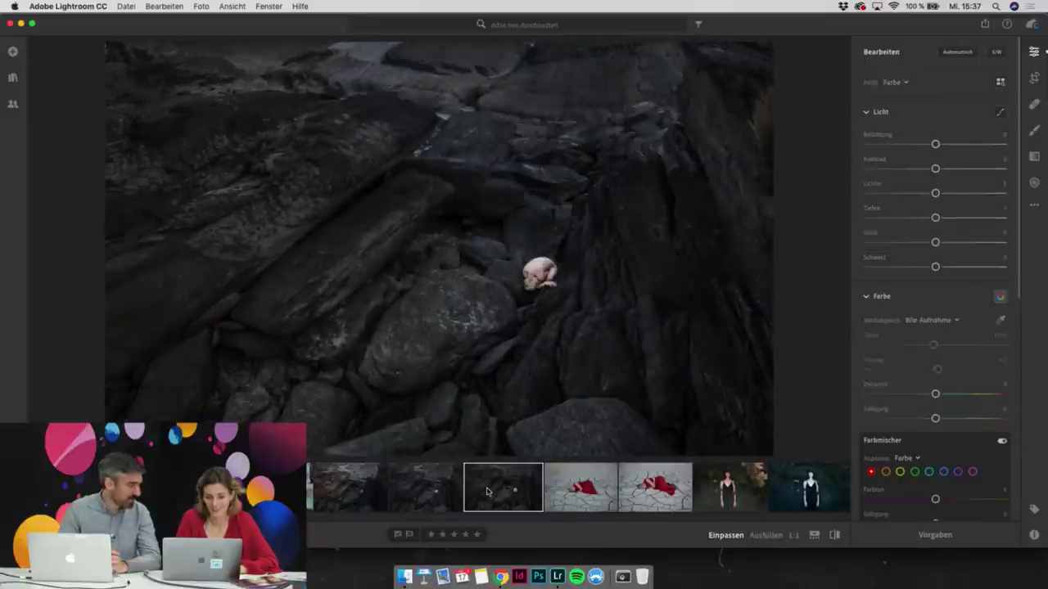
pyautogui.click(433, 492)
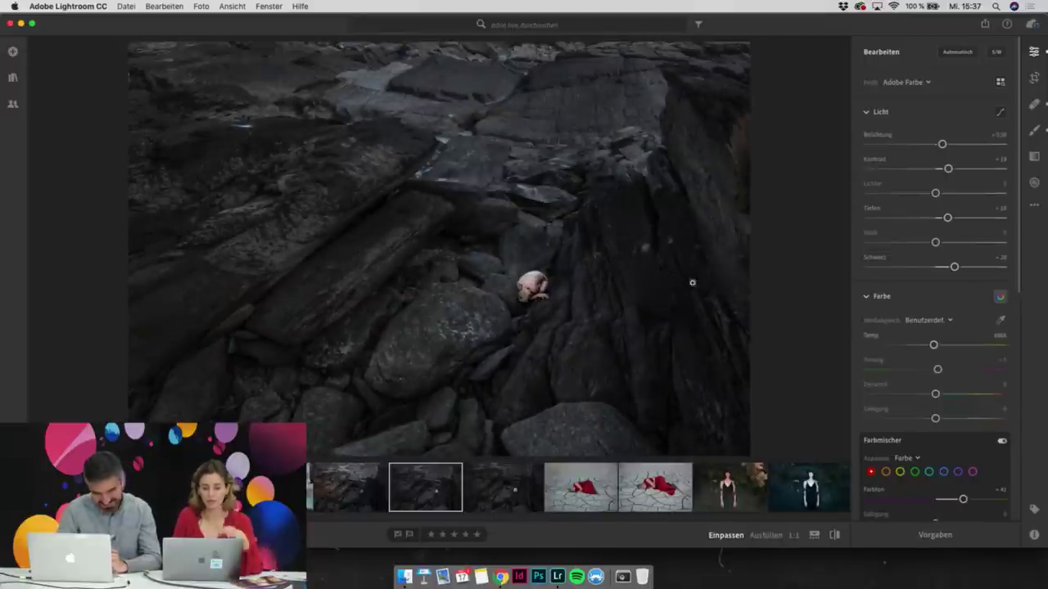
pyautogui.click(494, 493)
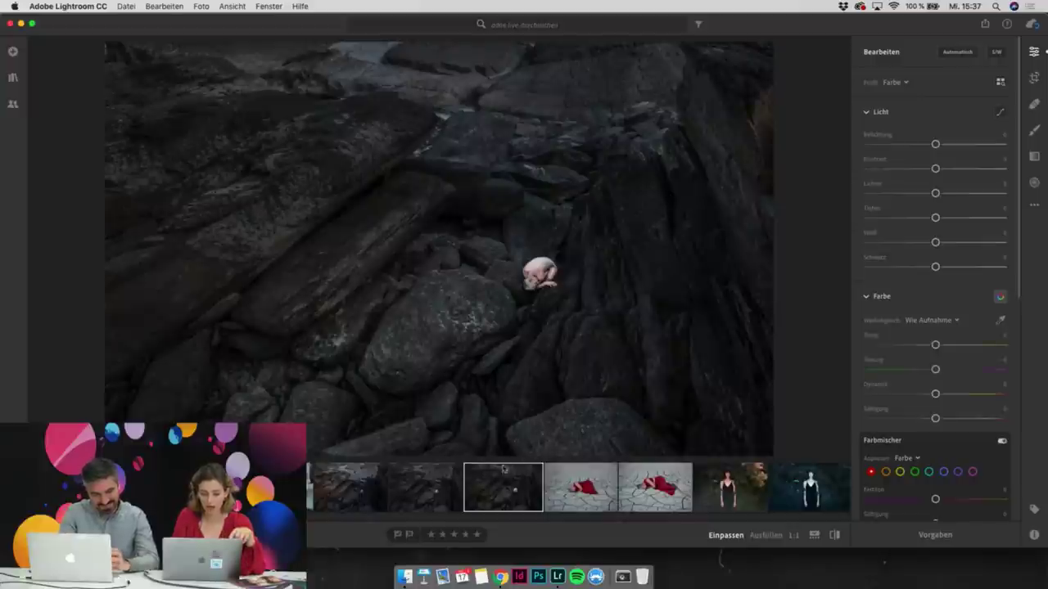
pyautogui.click(454, 478)
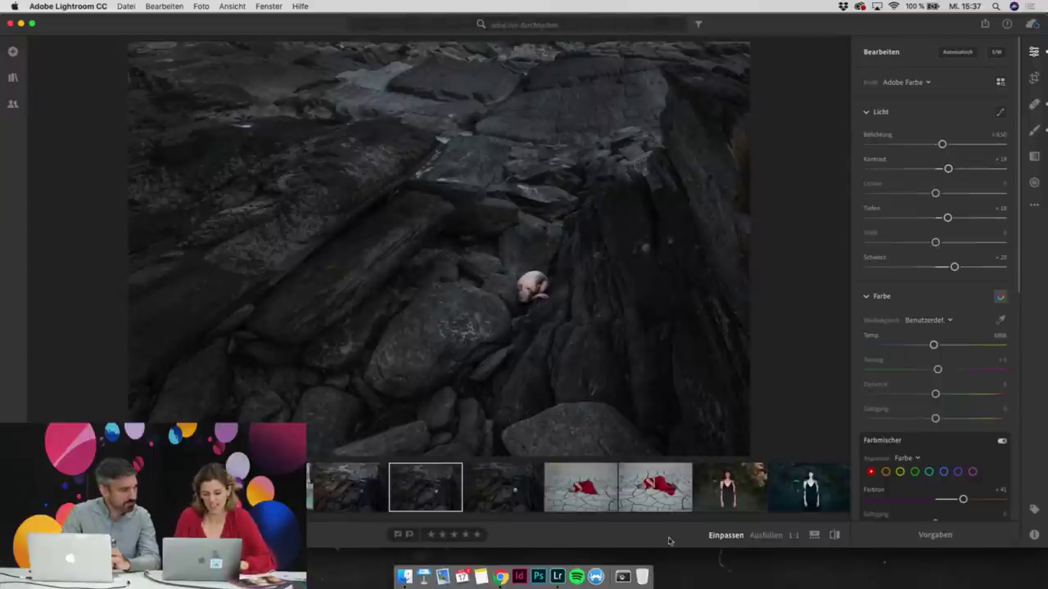
# Browse the bubble photos and settle on the swimmer-among-lanterns shot with the healing brush ready
pyautogui.hscroll(10, 592, 500)
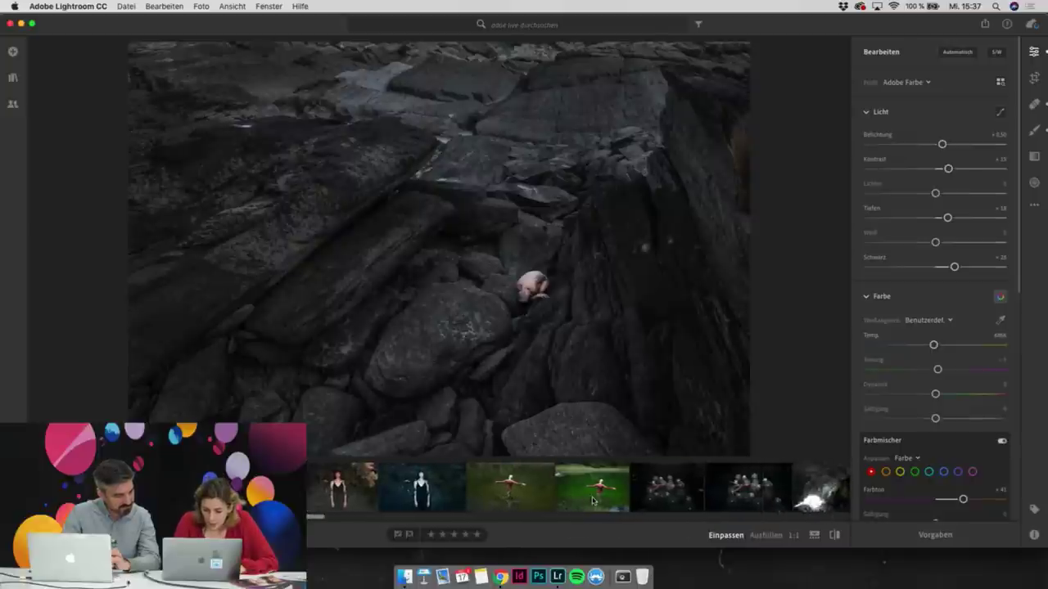
pyautogui.click(618, 496)
pyautogui.click(729, 498)
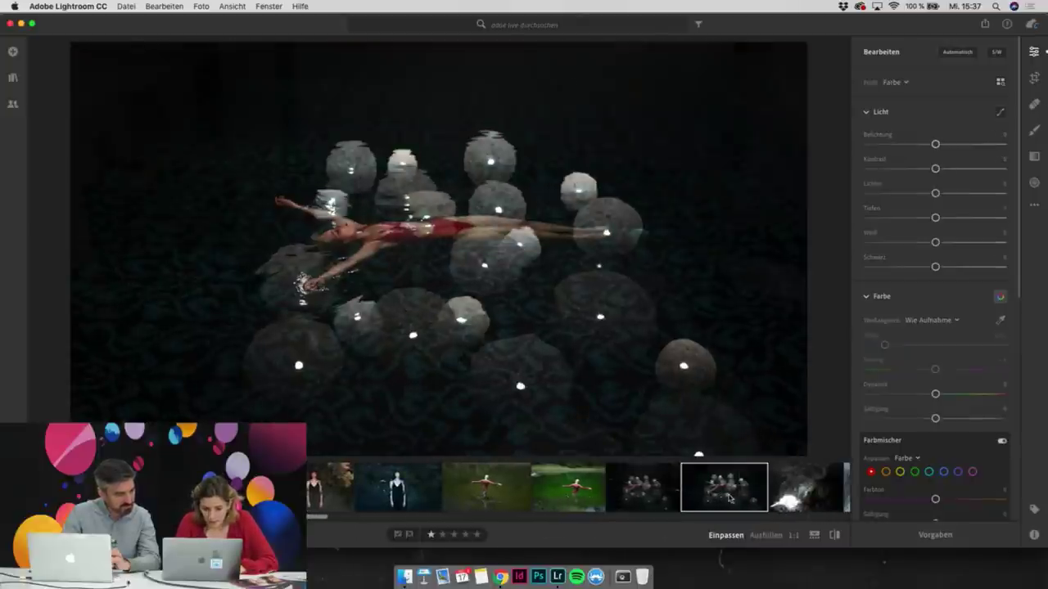
pyautogui.click(648, 496)
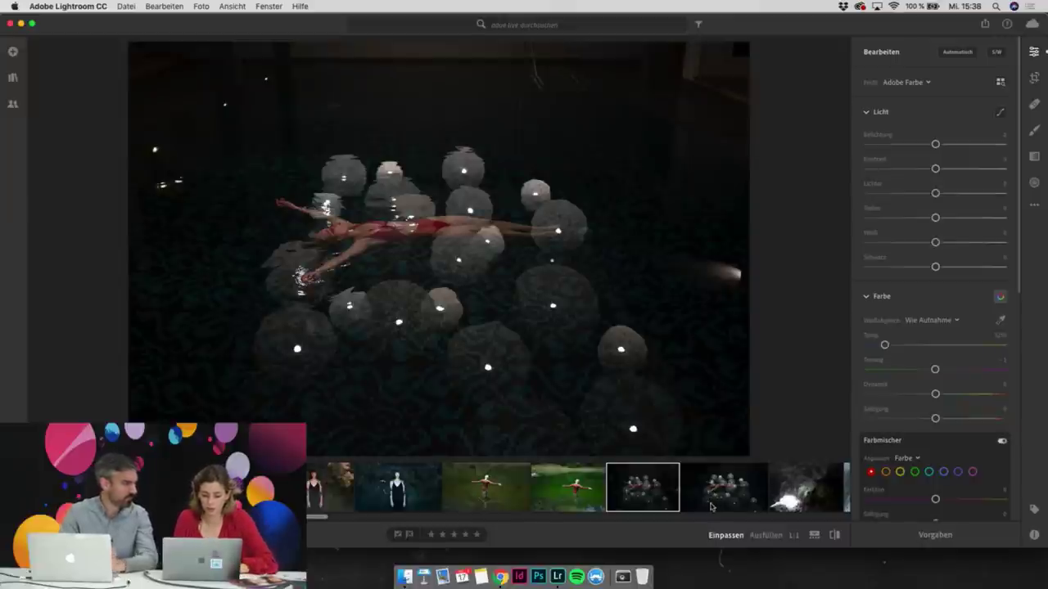
pyautogui.click(722, 494)
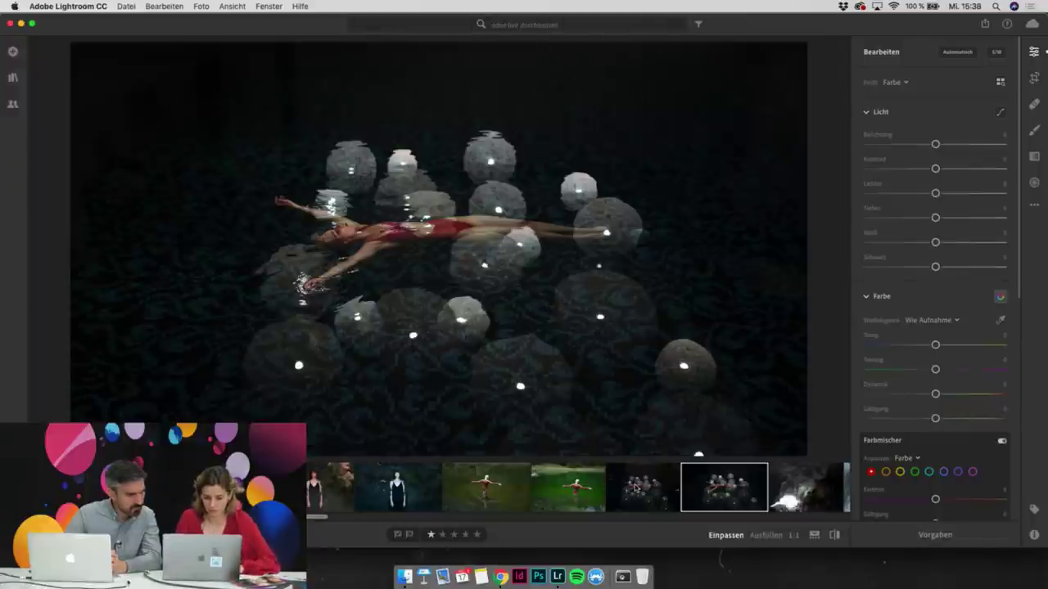
pyautogui.click(635, 487)
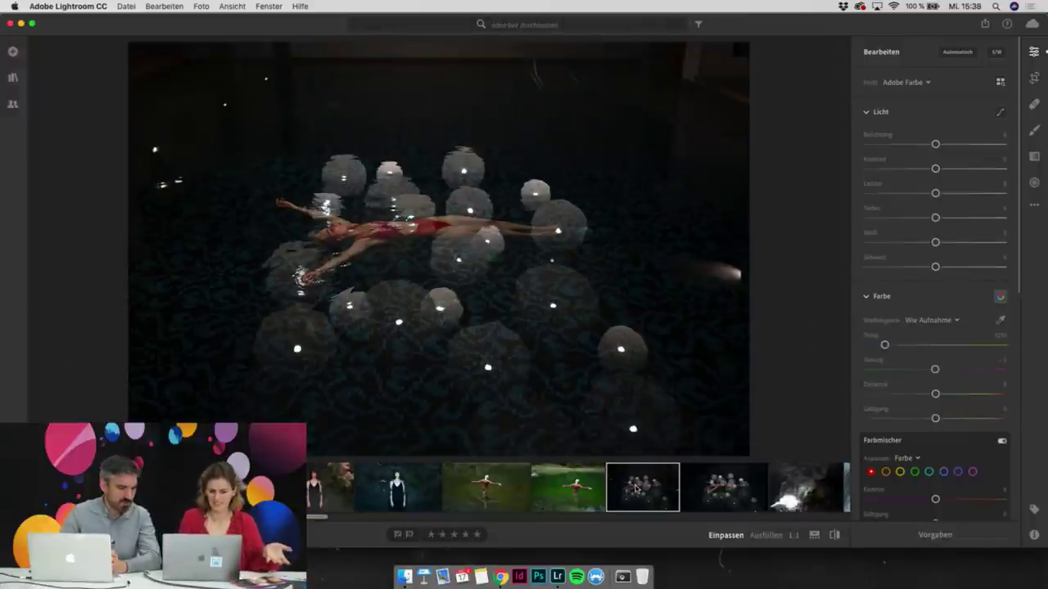
pyautogui.press('Right')
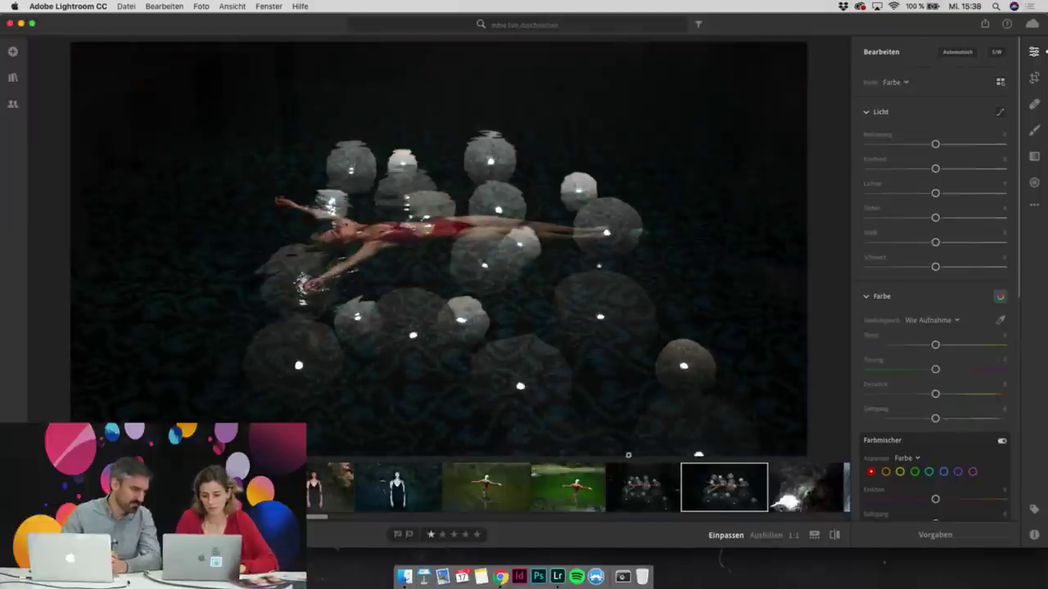
pyautogui.press('Left')
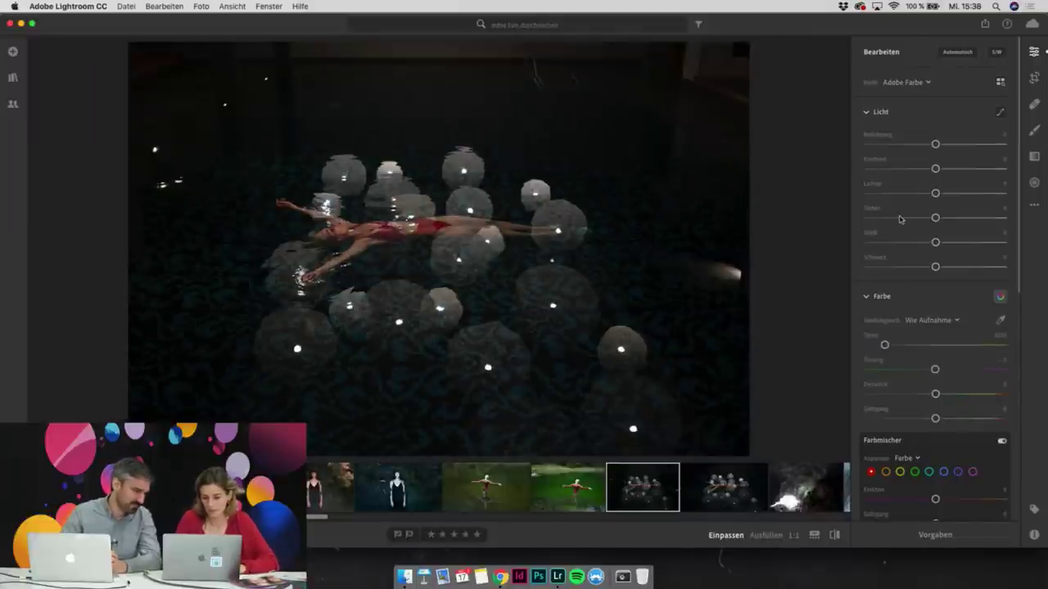
pyautogui.click(1034, 106)
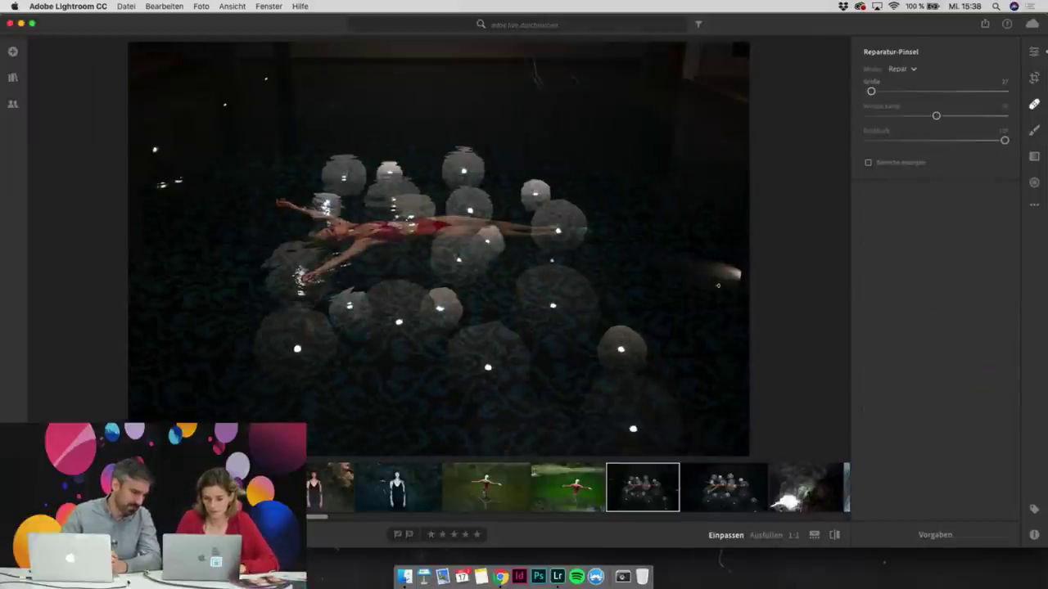
# Heal the light streak at the right edge and two upper-left specks, using a cleaner source patch
pyautogui.press(']')
pyautogui.moveTo(741, 273)
pyautogui.mouseDown()
pyautogui.moveTo(703, 270)
pyautogui.moveTo(739, 297)
pyautogui.mouseUp()
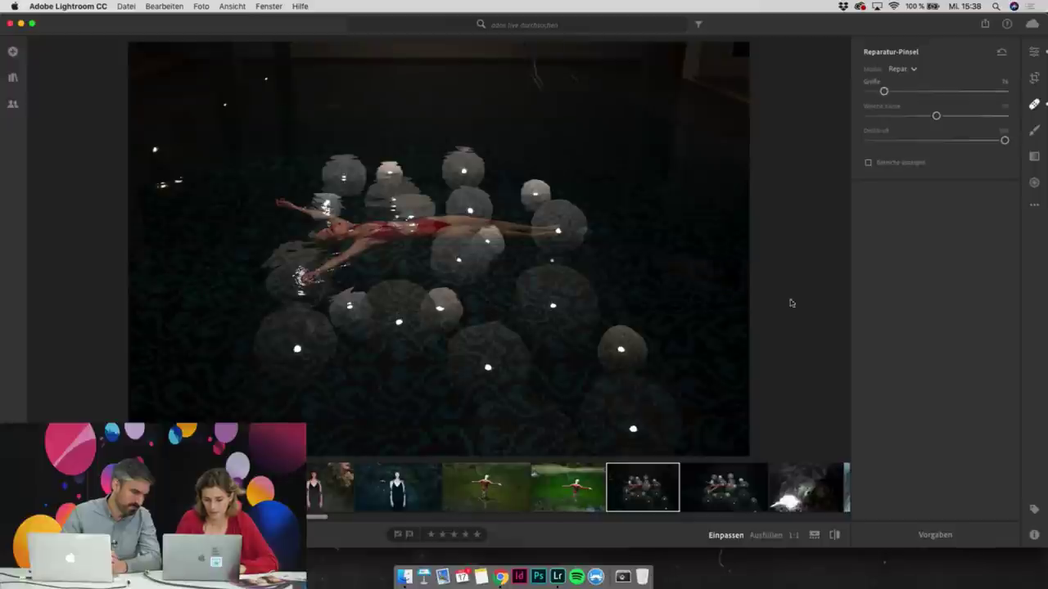
pyautogui.click(179, 178)
pyautogui.click(160, 185)
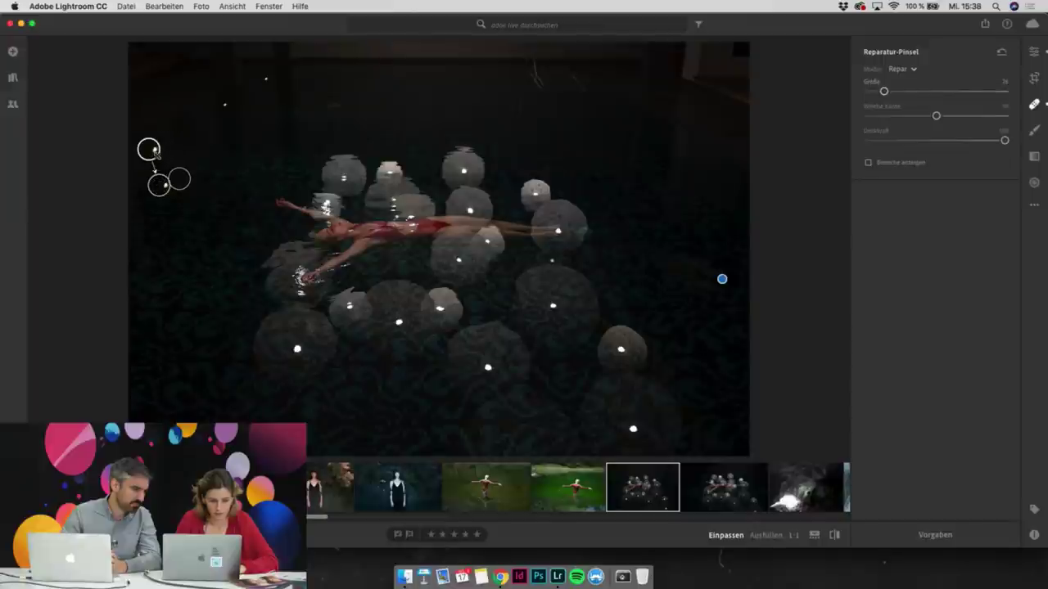
pyautogui.moveTo(148, 150); pyautogui.dragTo(153, 234)
# Heal the remaining small specks near the top left with a smaller brush, then return to adjustments
pyautogui.click(159, 145)
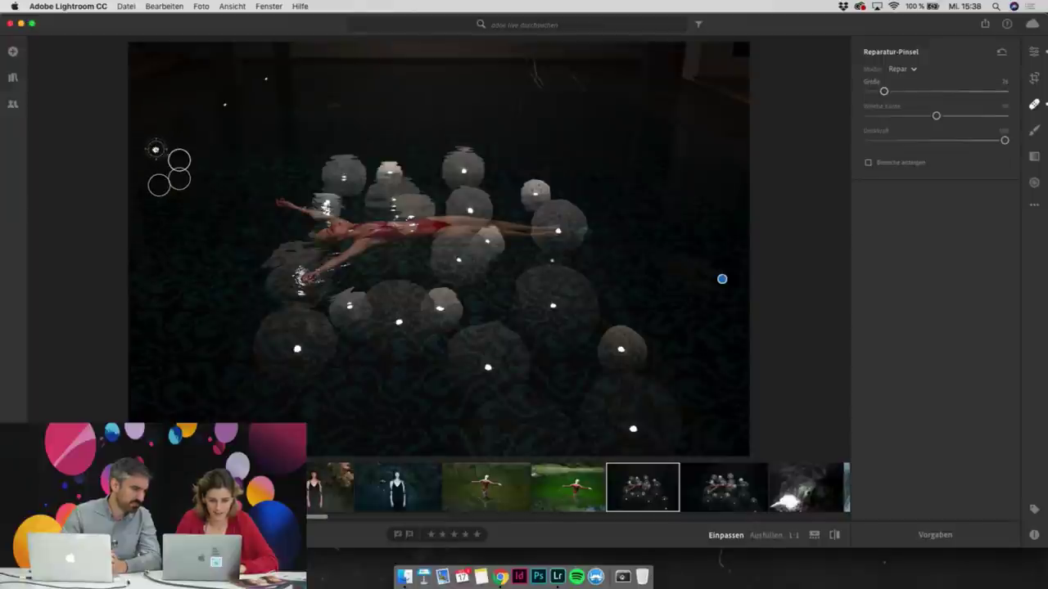
pyautogui.press('[')
pyautogui.click(227, 103)
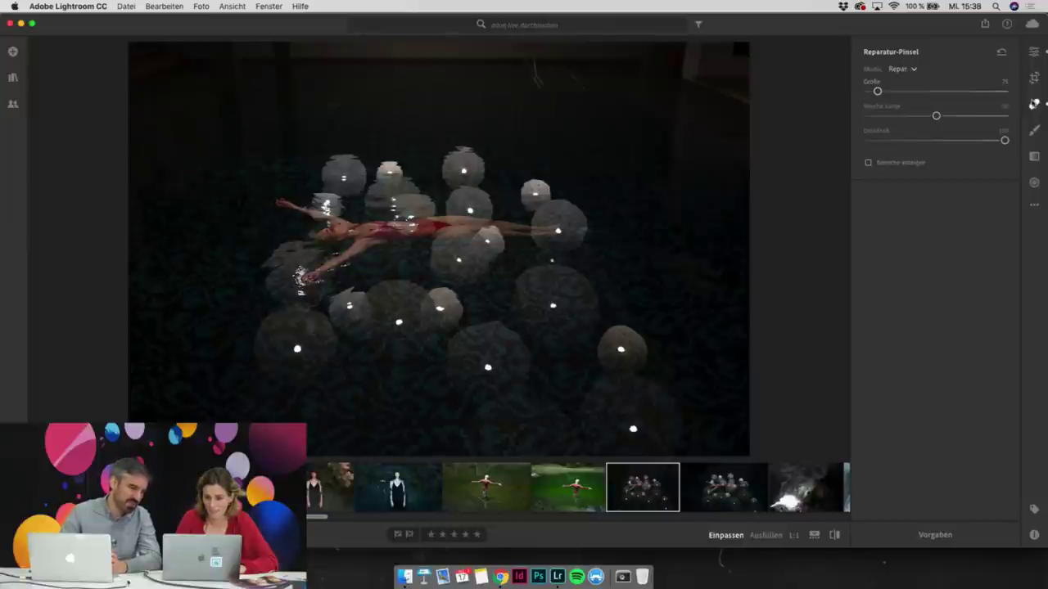
pyautogui.click(1044, 104)
pyautogui.click(1043, 50)
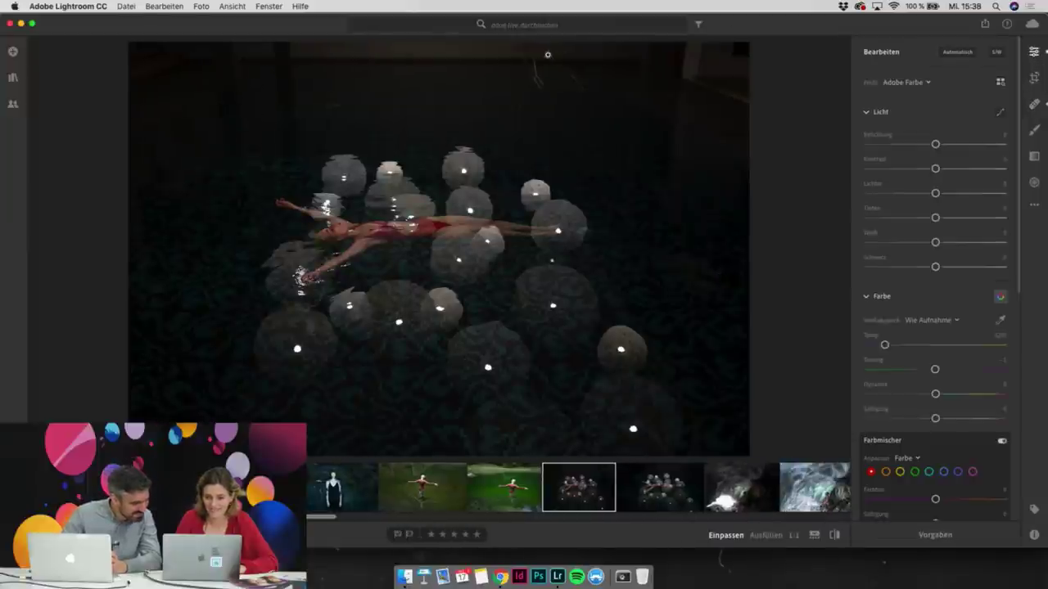
# Crop the pool photo by pulling the top edge down slightly, then recheck and confirm the framing
pyautogui.press('e')
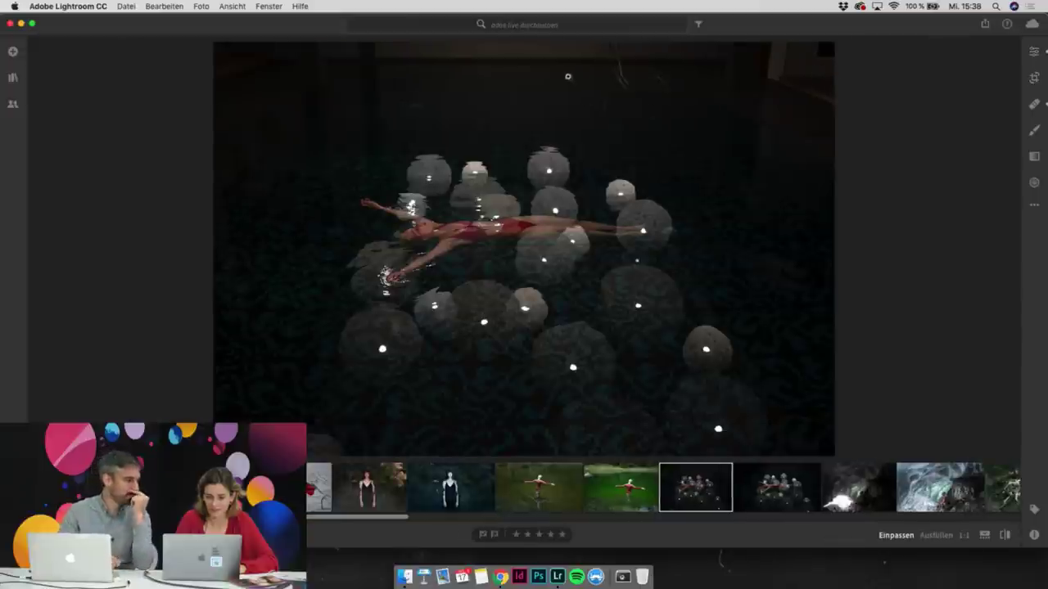
pyautogui.press('c')
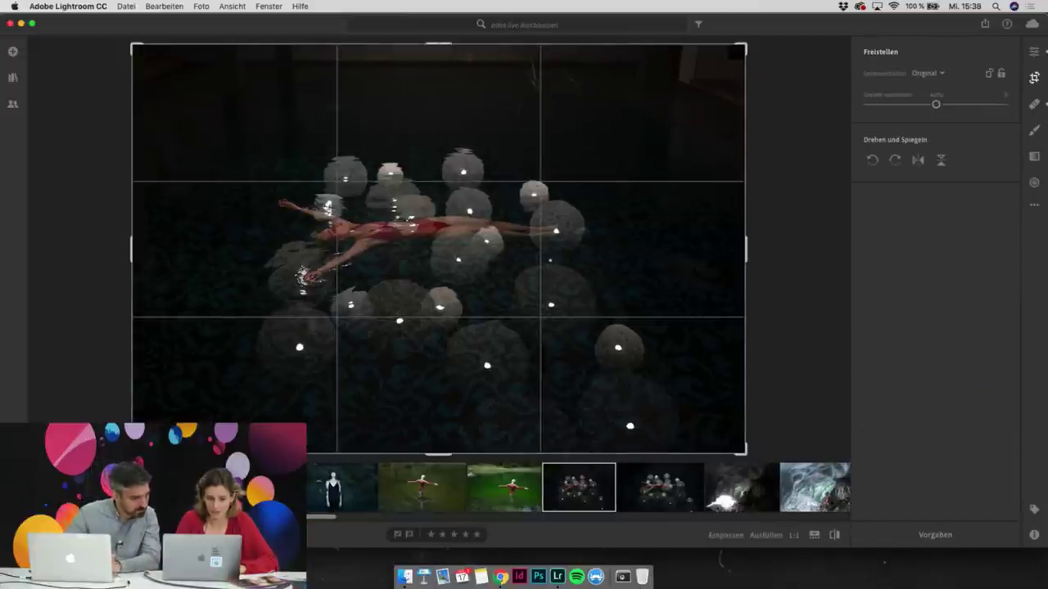
pyautogui.moveTo(438, 45)
pyautogui.mouseDown()
pyautogui.moveTo(438, 70)
pyautogui.moveTo(434, 59)
pyautogui.mouseUp()
pyautogui.press('e')
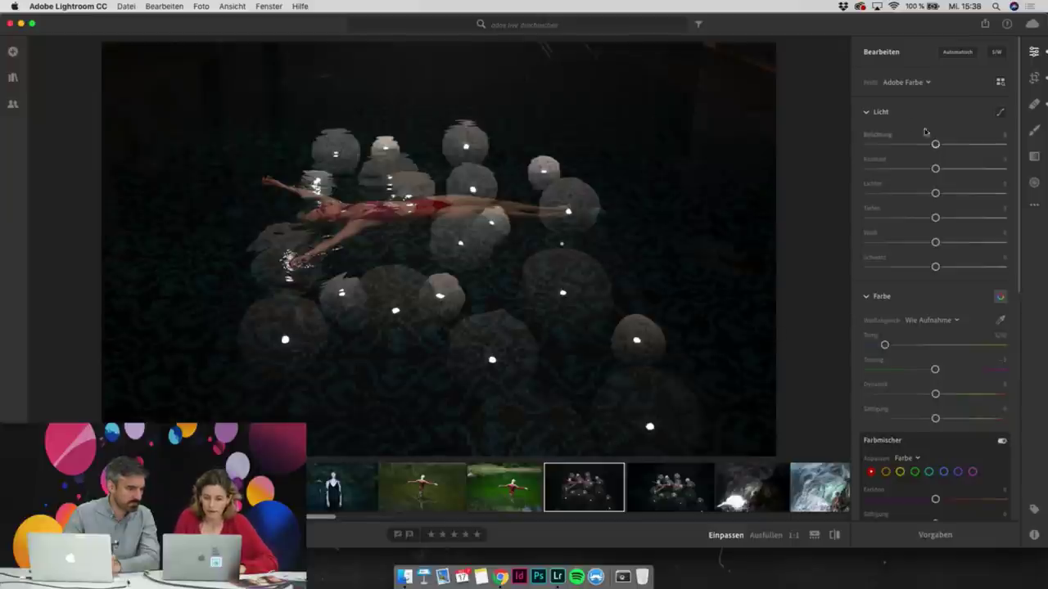
pyautogui.click(1036, 78)
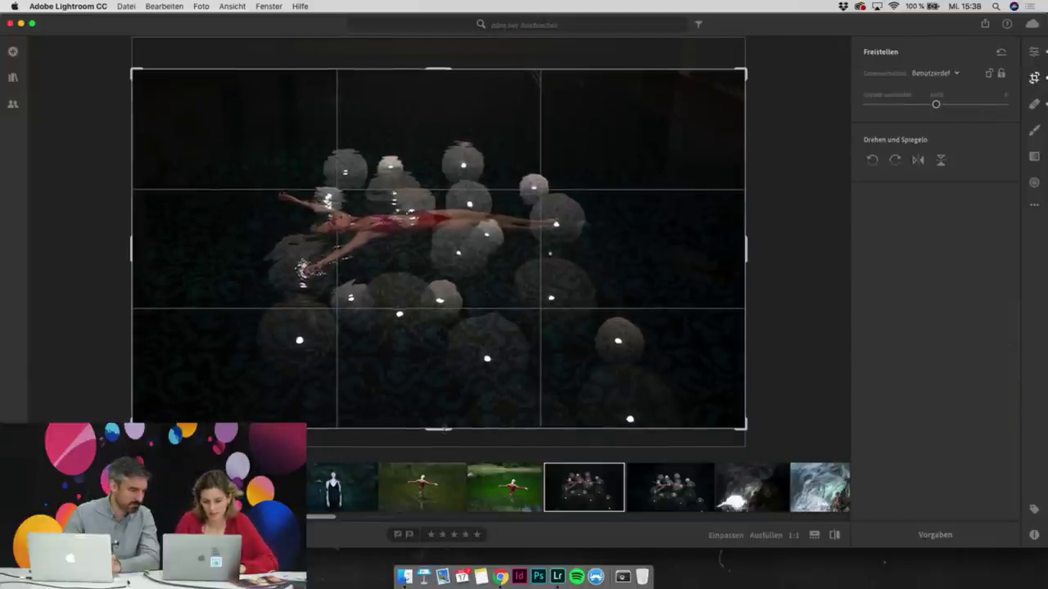
pyautogui.press('Return')
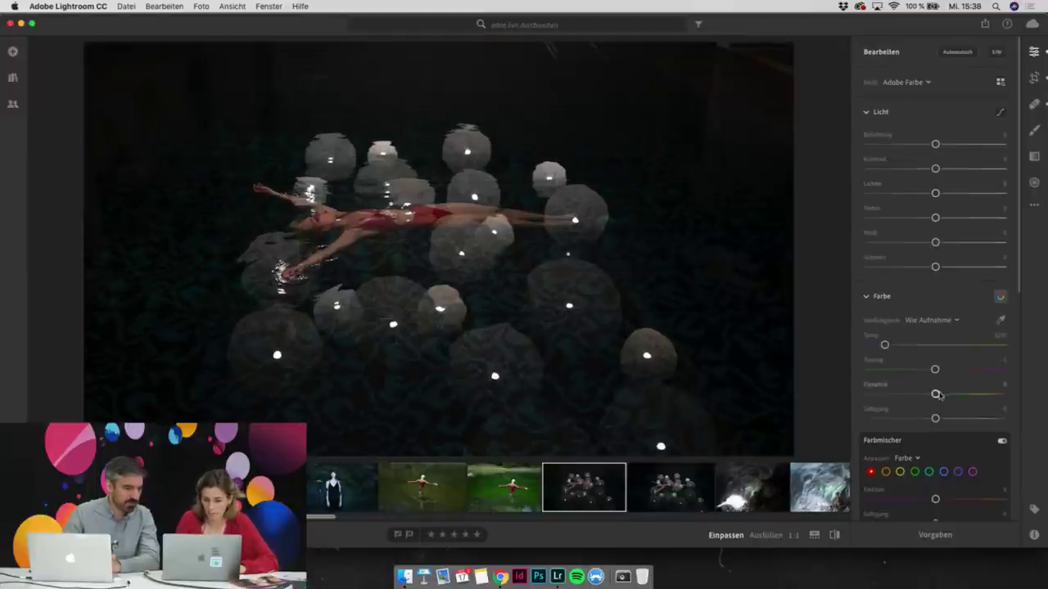
# Lower orange saturation to -31 in the colour mixer
pyautogui.scroll(-3, 888, 479)
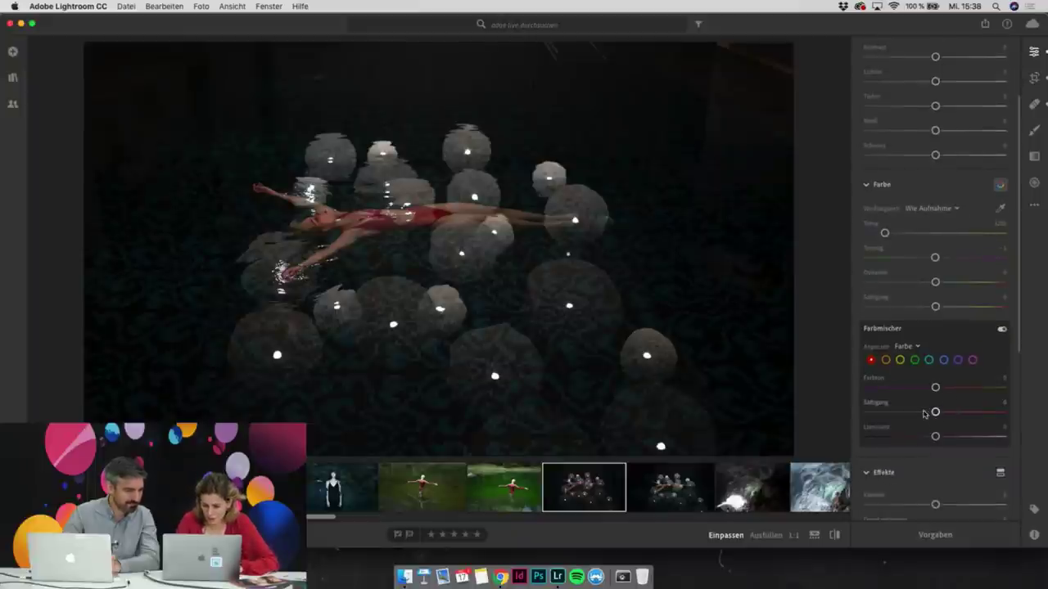
pyautogui.click(885, 359)
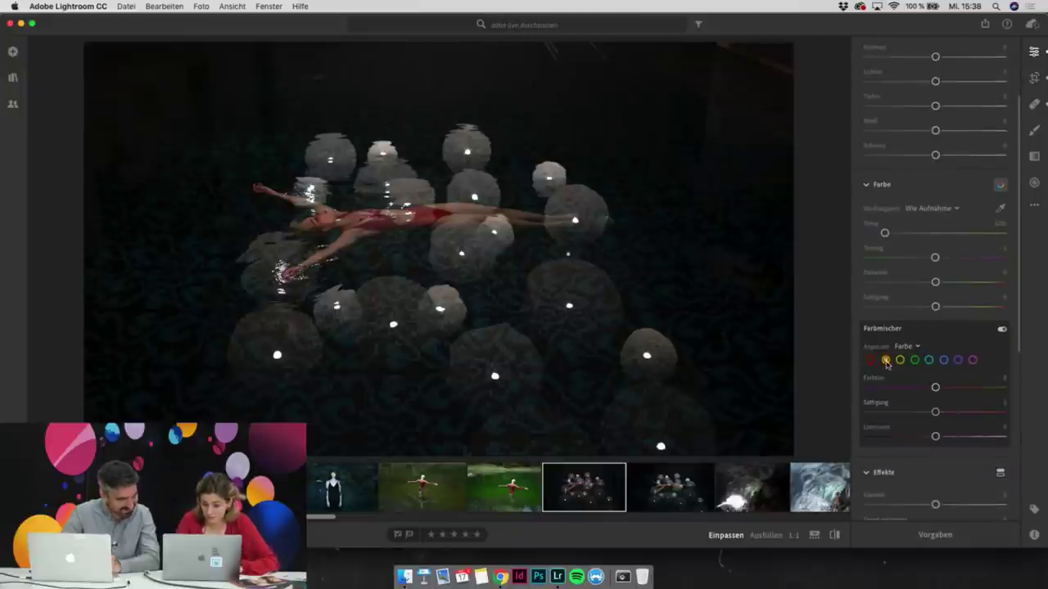
pyautogui.click(914, 413)
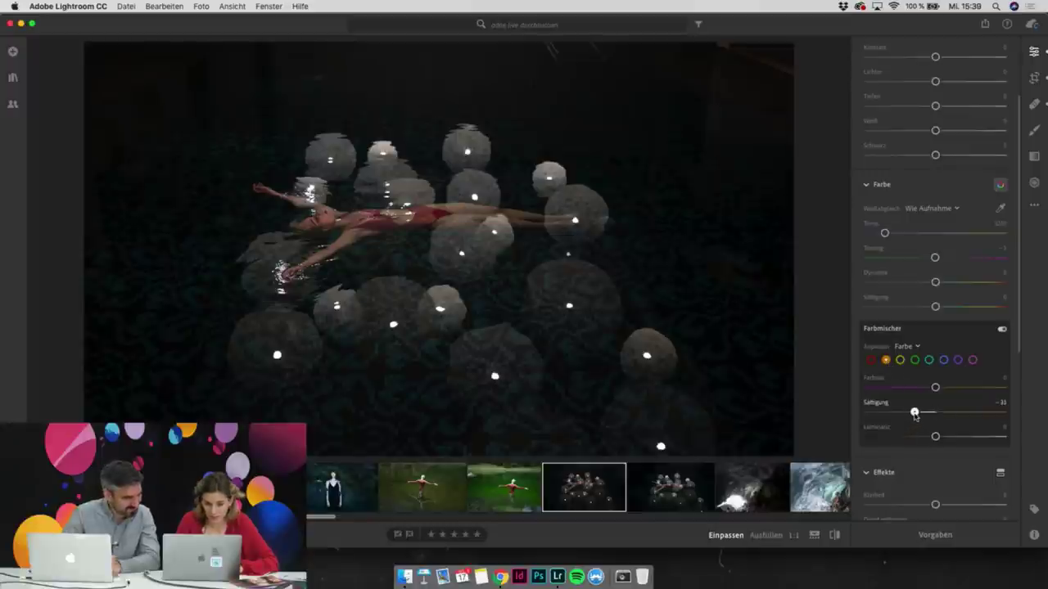
# Raise exposure to about +0.67, deepen the blacks, and reduce vibrance to -17
pyautogui.scroll(3, 955, 96)
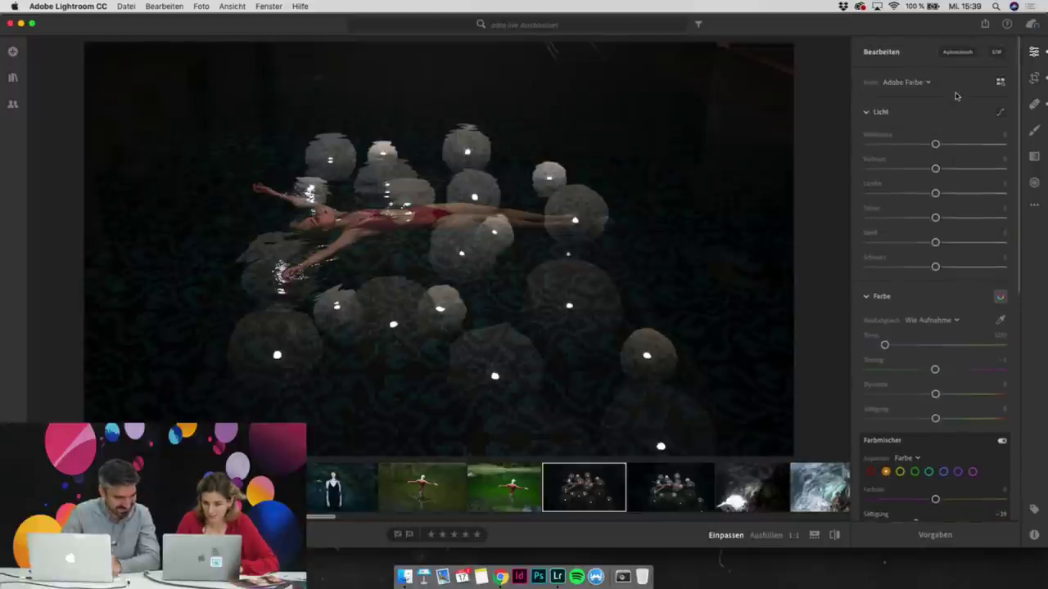
pyautogui.click(943, 145)
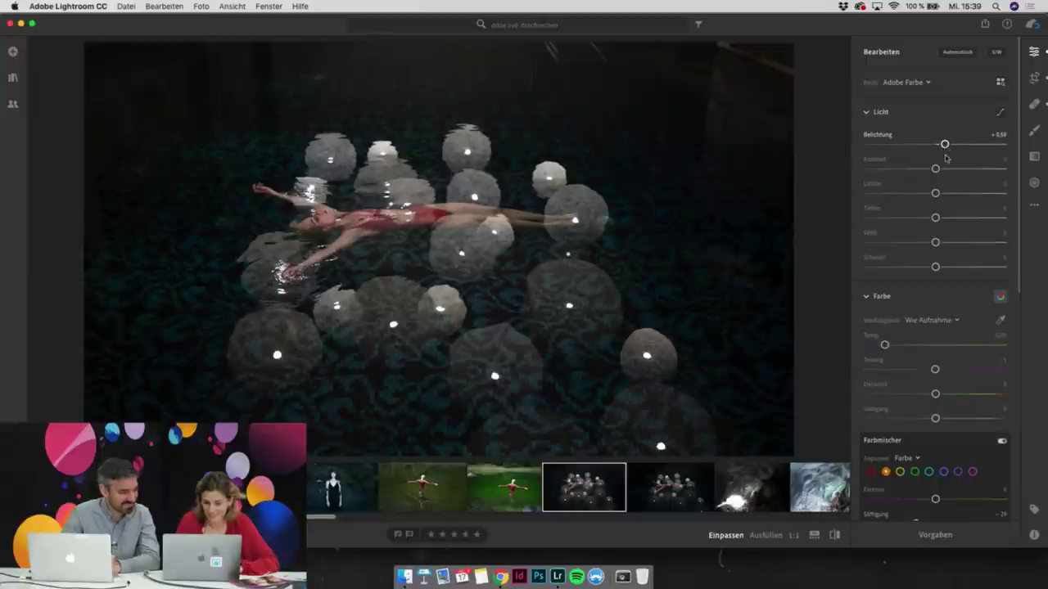
pyautogui.click(915, 267)
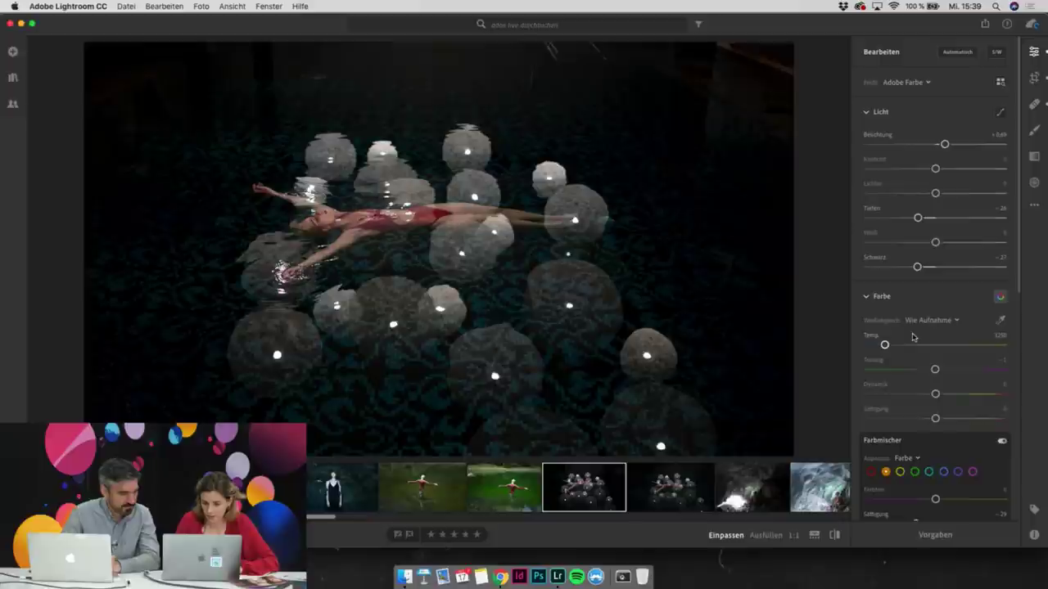
pyautogui.scroll(-2, 913, 337)
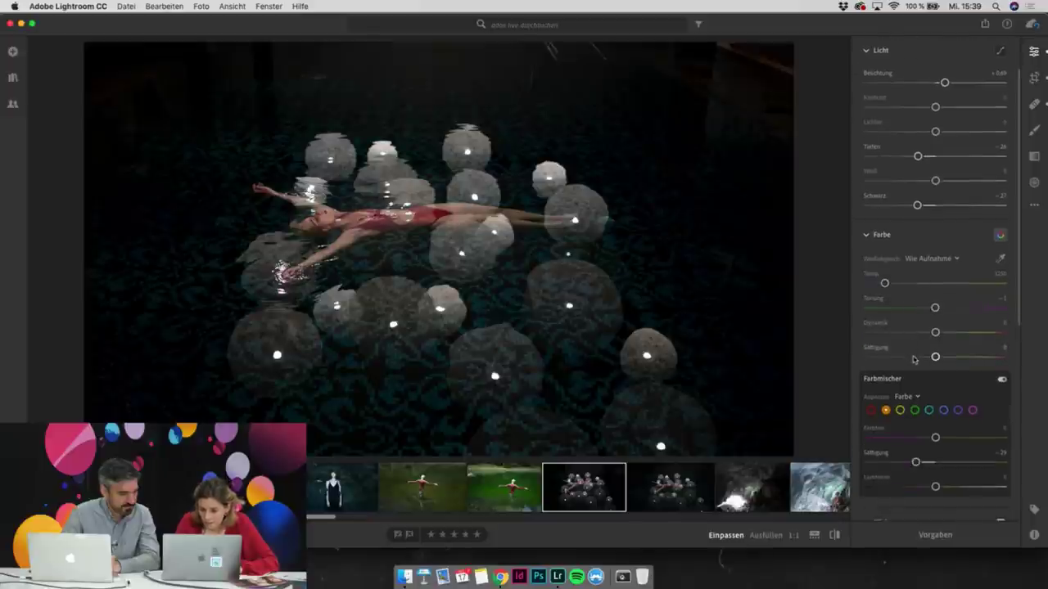
pyautogui.click(916, 332)
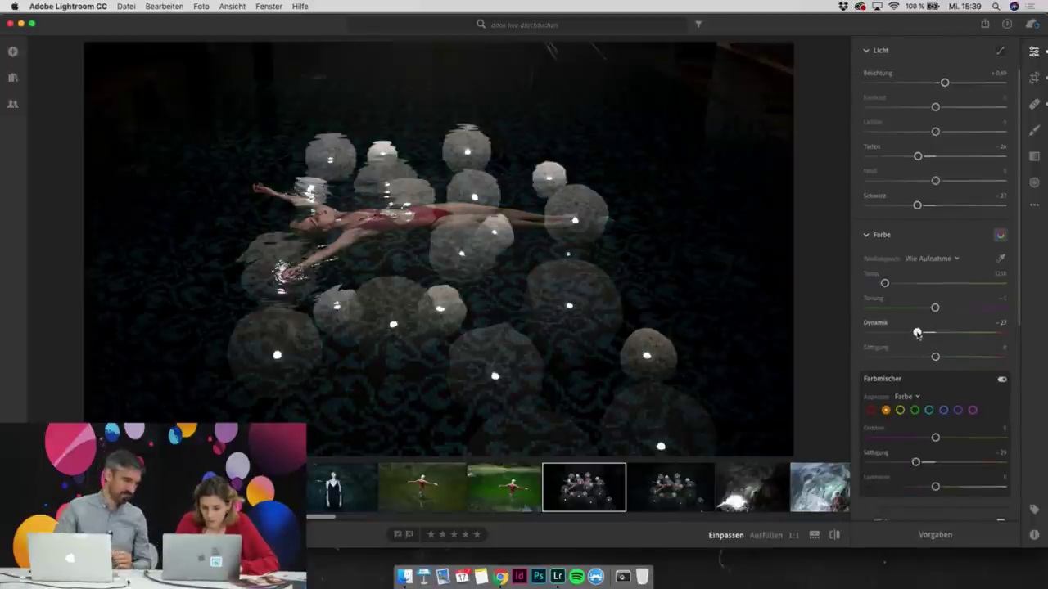
pyautogui.moveTo(916, 333); pyautogui.dragTo(924, 334)
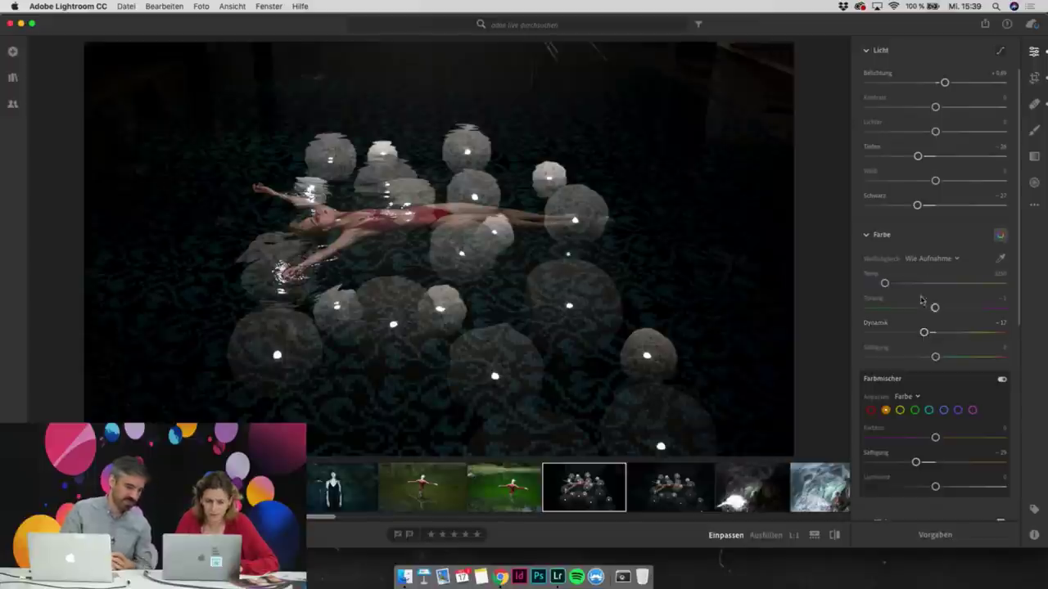
pyautogui.click(671, 491)
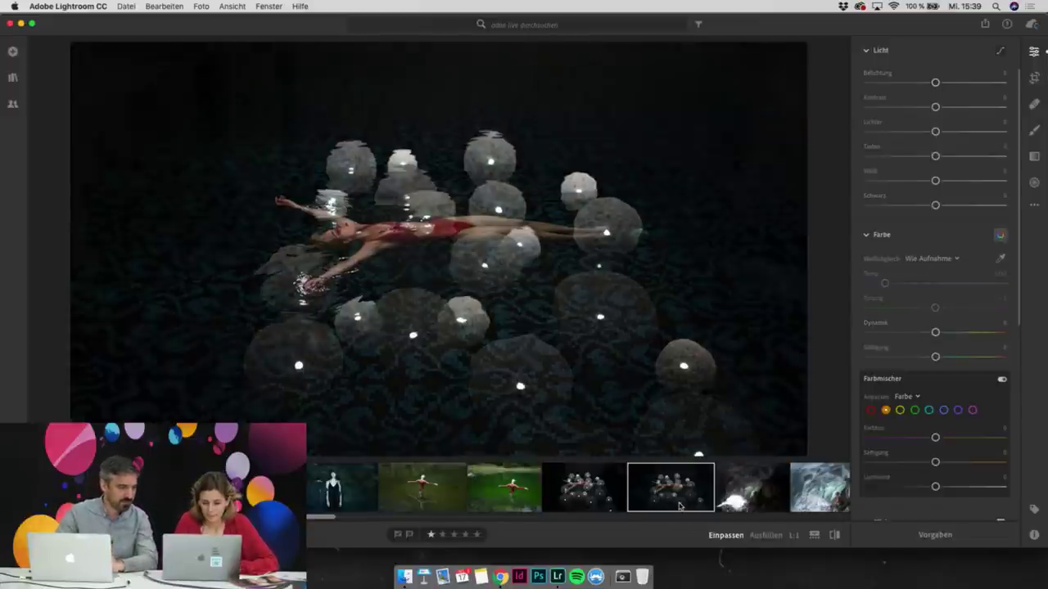
pyautogui.click(577, 501)
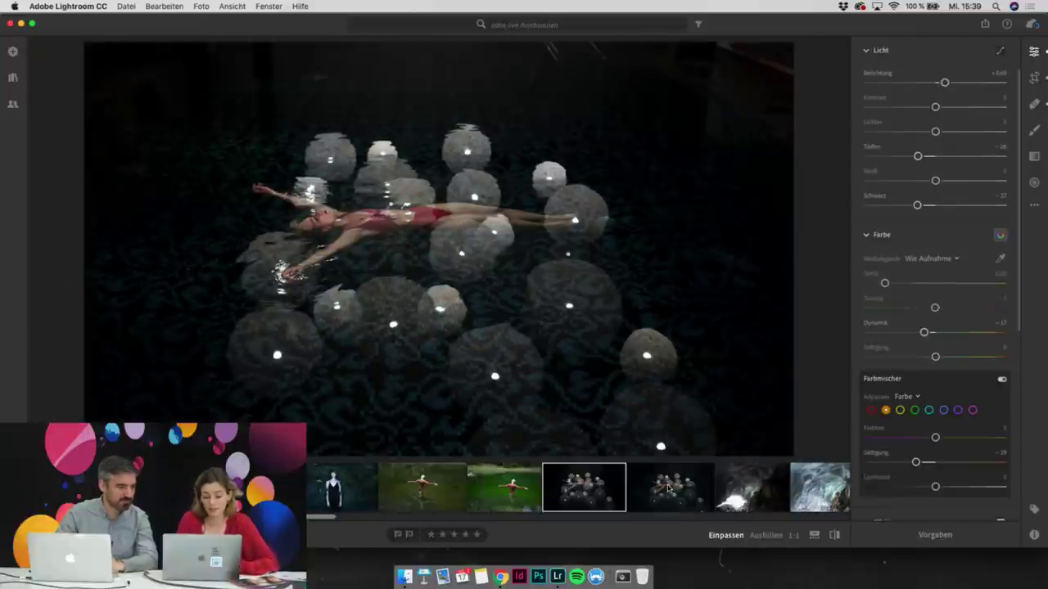
pyautogui.click(671, 486)
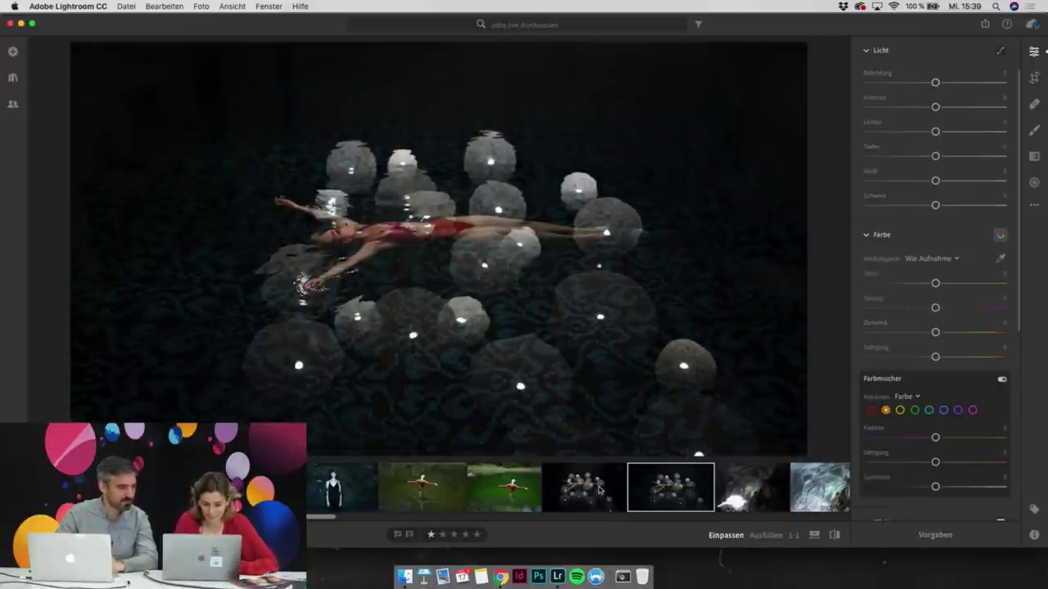
pyautogui.press('Left')
pyautogui.press('Left')
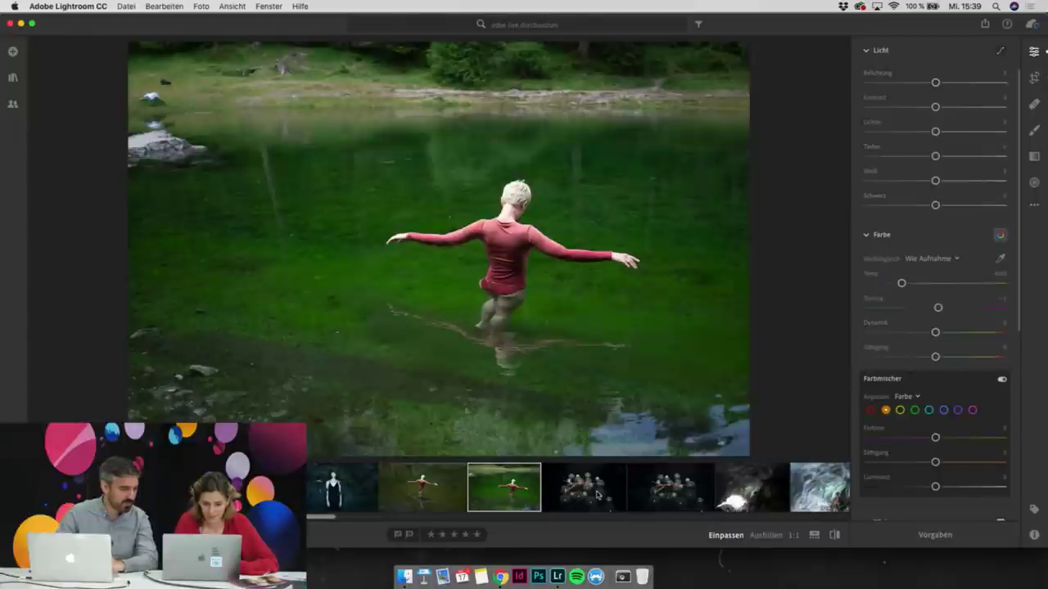
pyautogui.click(593, 492)
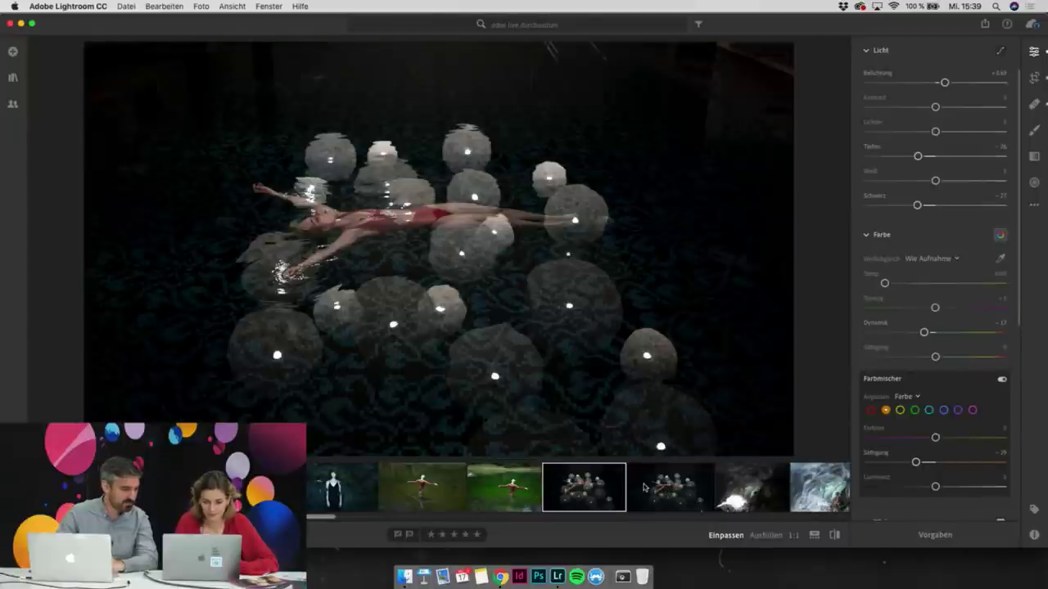
pyautogui.click(643, 488)
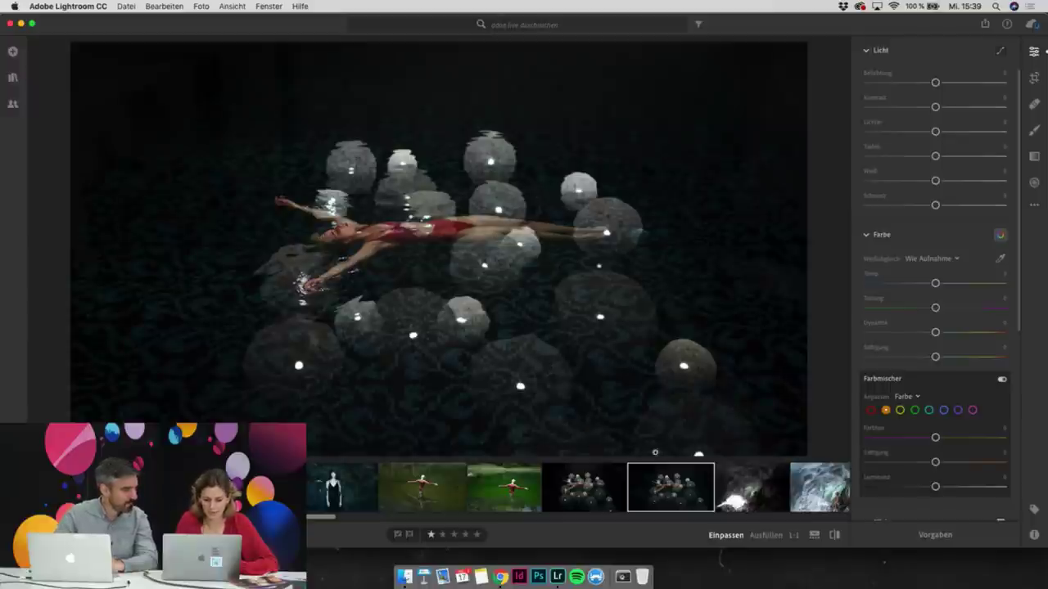
pyautogui.click(571, 487)
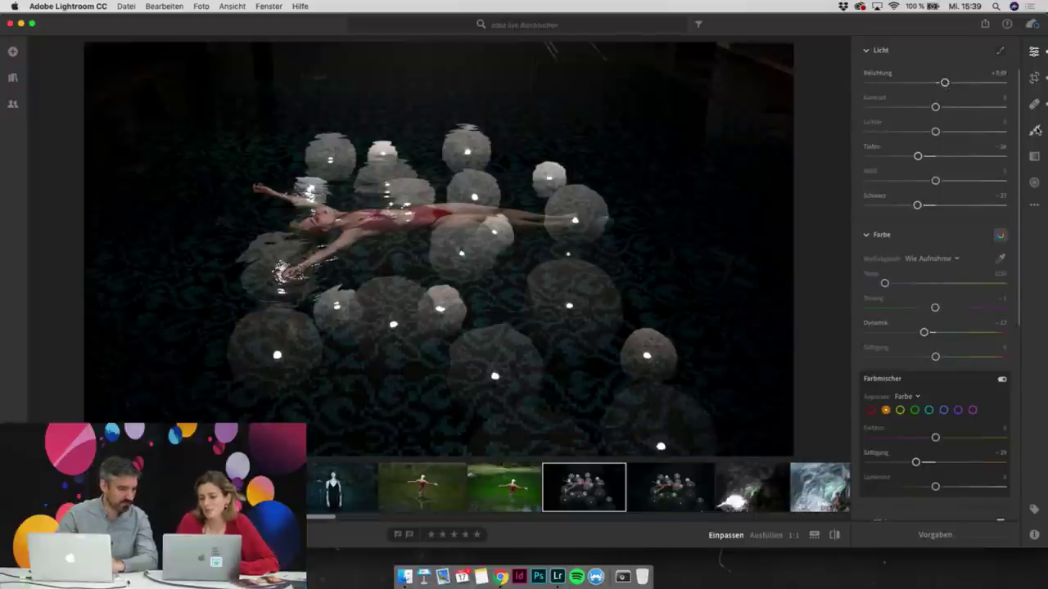
# Paint a brush mask over the swimmer with reset whites and exposure, adding contrast +41
pyautogui.click(1034, 130)
pyautogui.moveTo(935, 247); pyautogui.dragTo(877, 247)
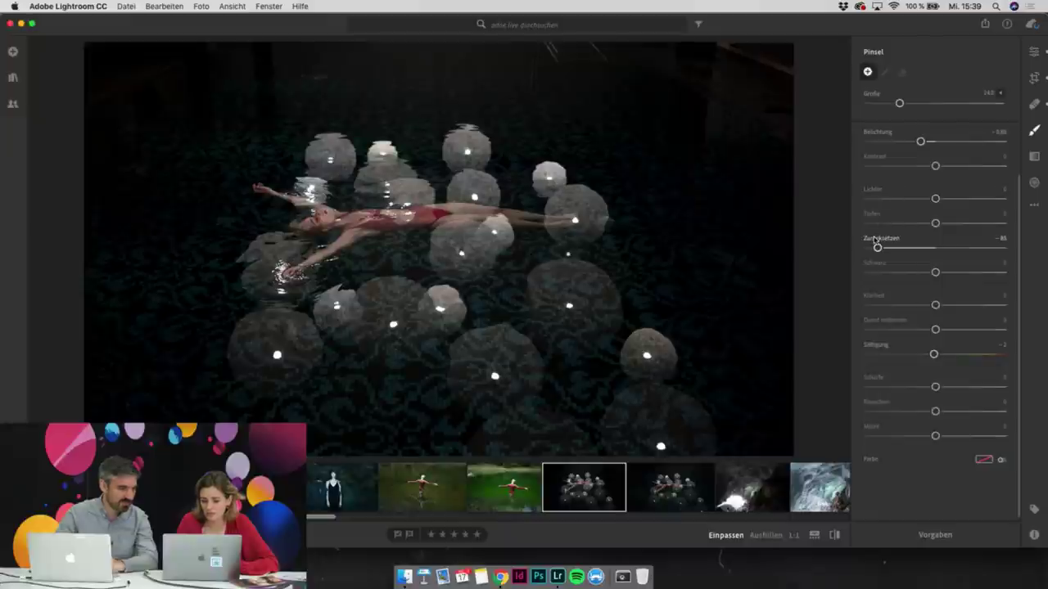
pyautogui.doubleClick(876, 248)
pyautogui.doubleClick(878, 134)
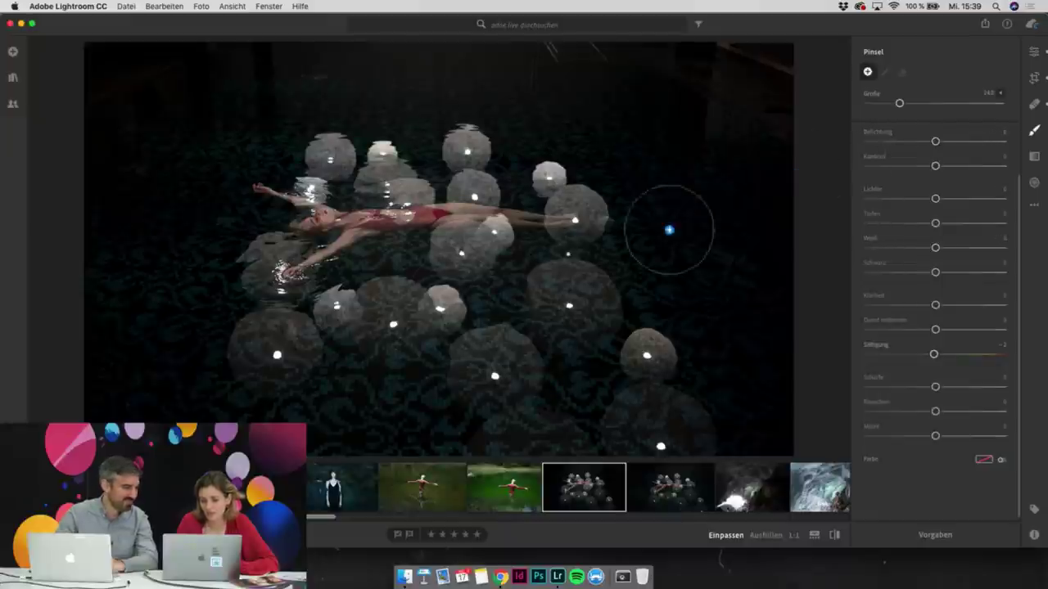
pyautogui.press('[')
pyautogui.press('[')
pyautogui.press('[')
pyautogui.press('[')
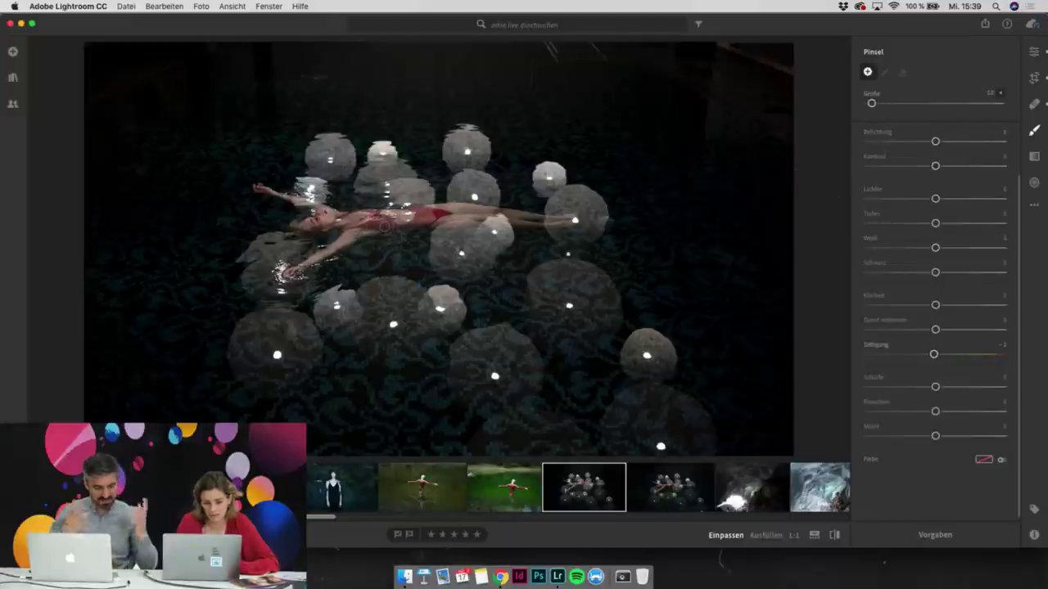
pyautogui.press(']')
pyautogui.click(397, 227)
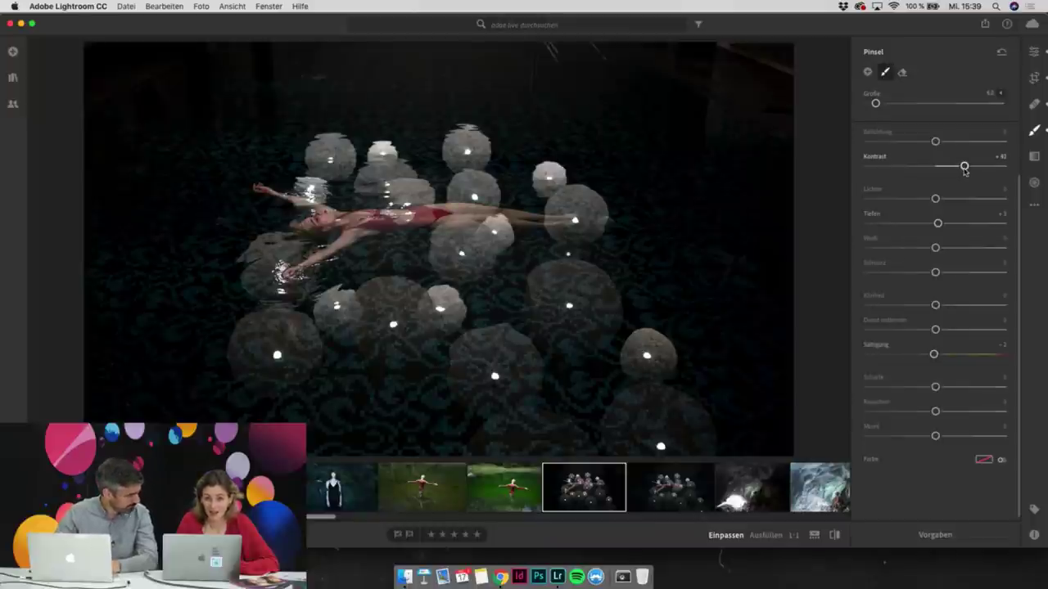
pyautogui.click(1042, 132)
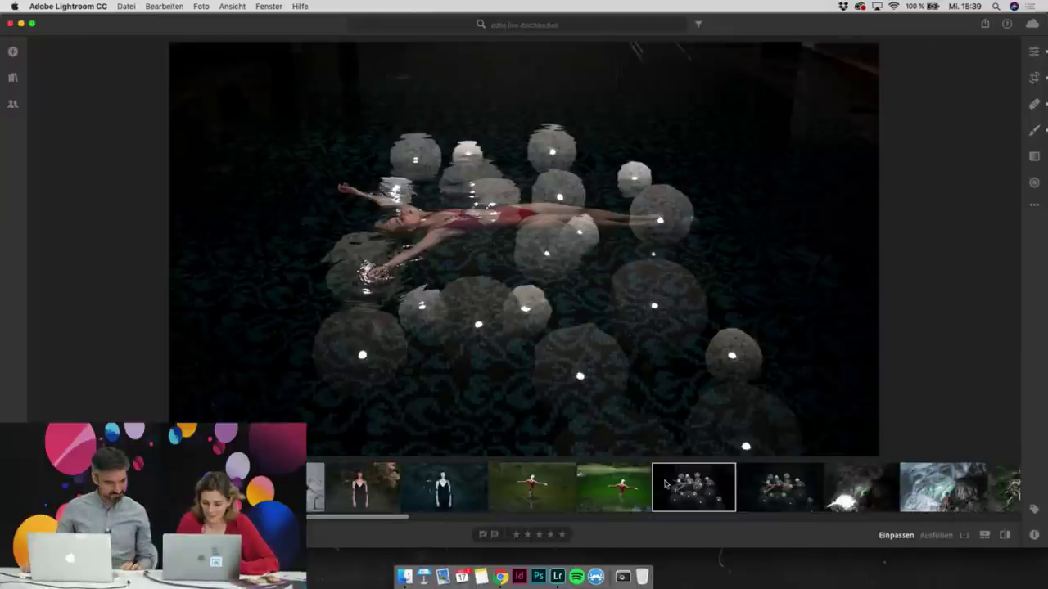
# Scroll the filmstrip through more photos before switching to the phone's All Photos library
pyautogui.hscroll(3, 664, 485)
pyautogui.hscroll(3, 665, 484)
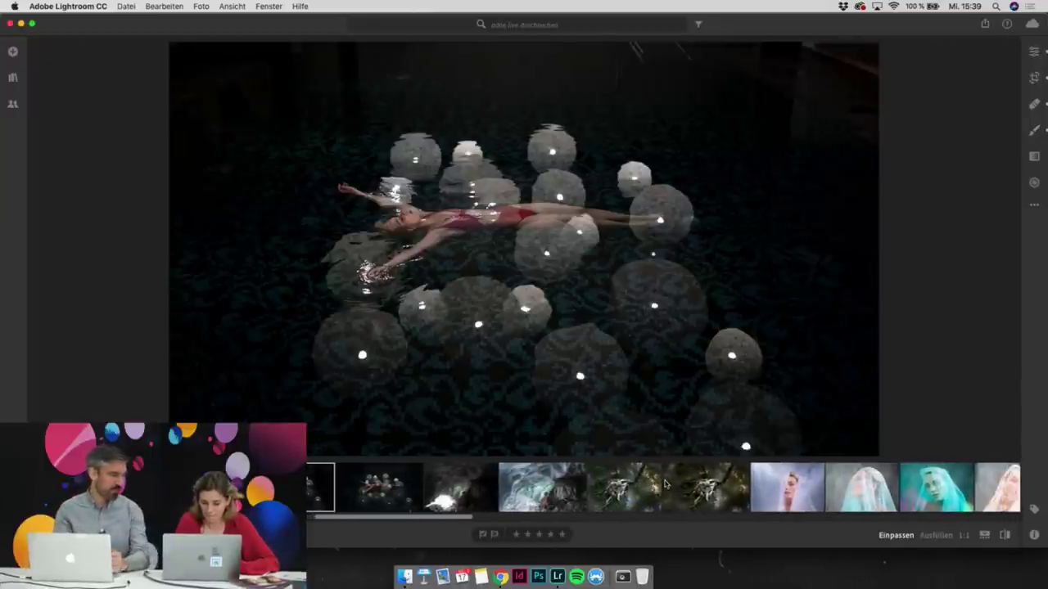
pyautogui.hscroll(2, 756, 492)
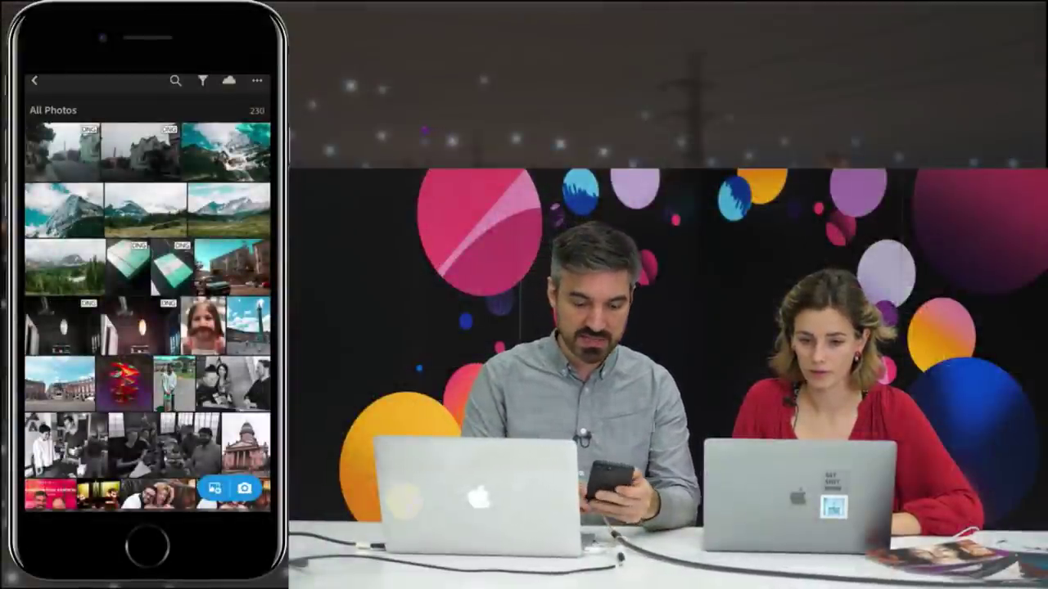
# Open APC_0046.dng, the grey street scene with the Victorian corner house, for editing
pyautogui.scroll(-3, 147, 316)
pyautogui.scroll(3, 148, 316)
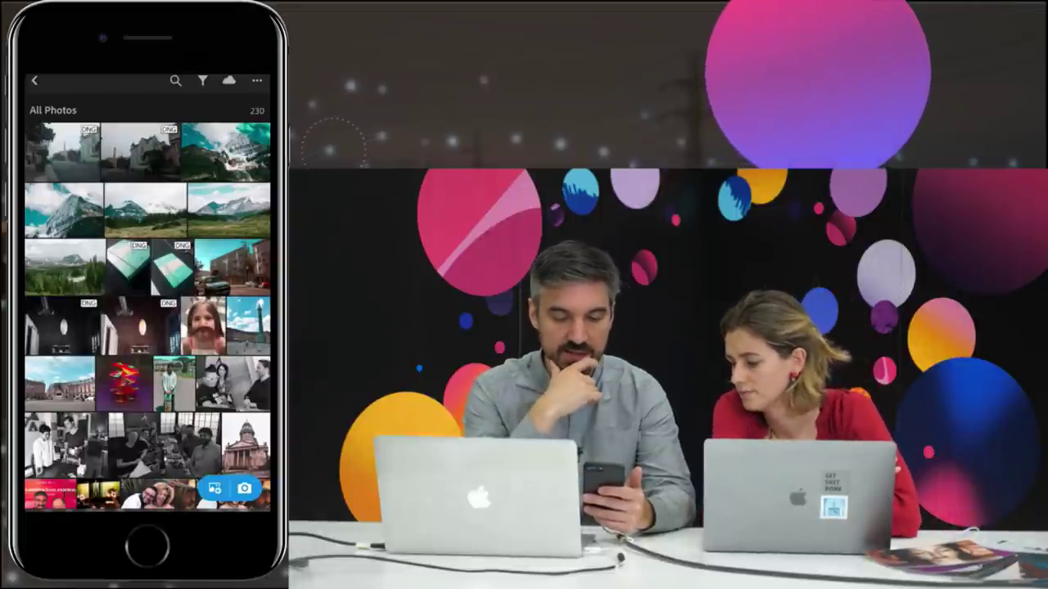
pyautogui.click(140, 151)
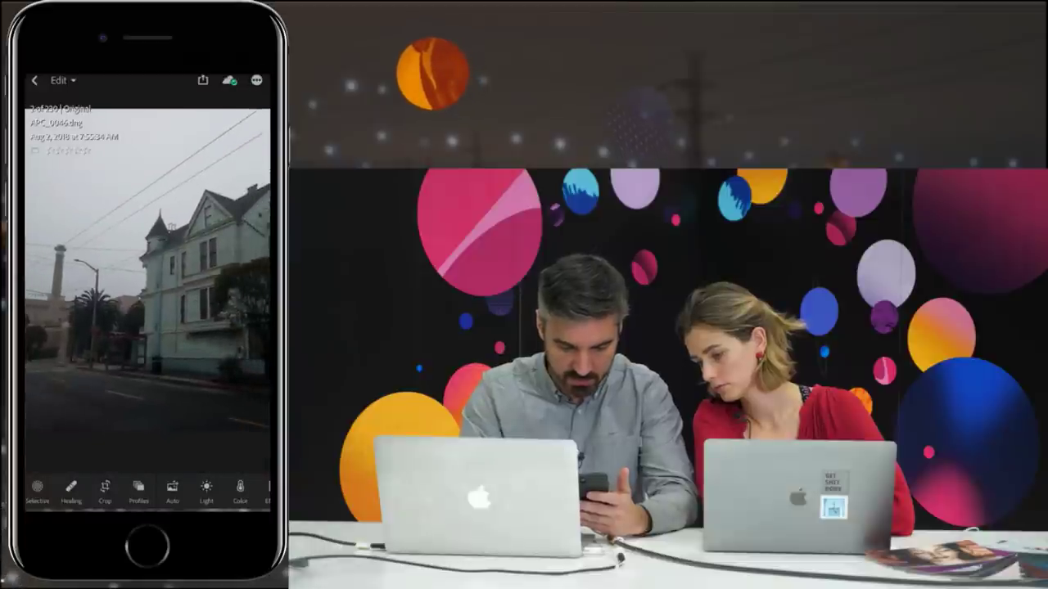
# Heal a stroke over the overhead wire using clean sky as source, then check Profiles without changes
pyautogui.click(71, 491)
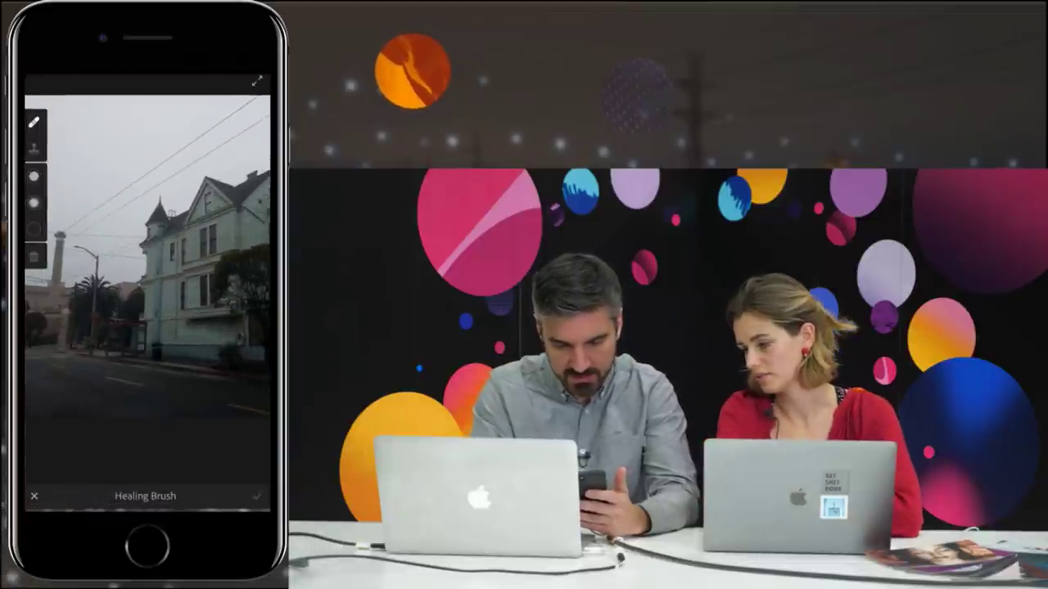
pyautogui.moveTo(72, 222); pyautogui.dragTo(219, 124)
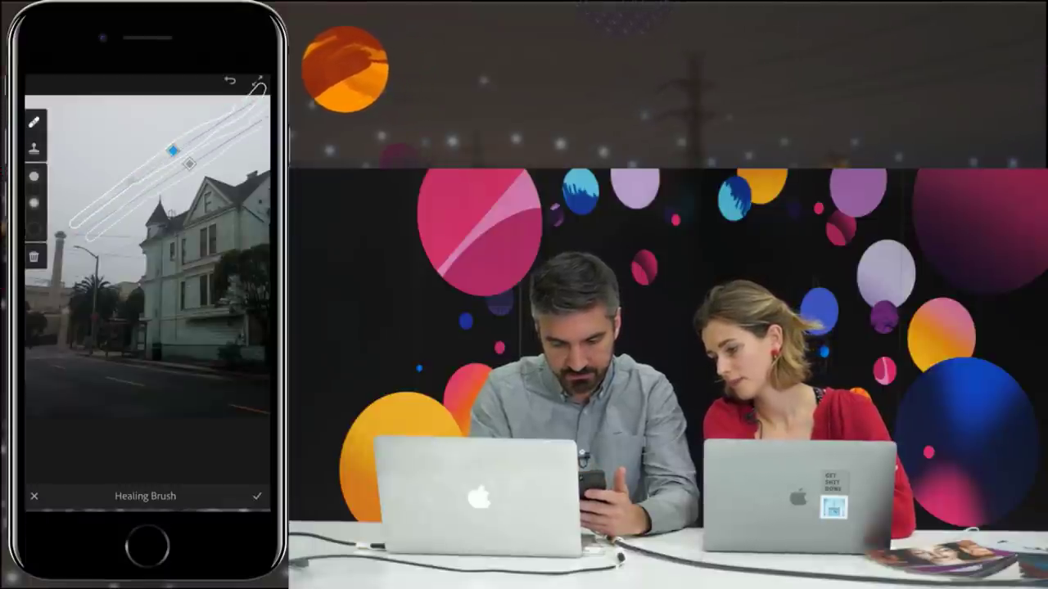
pyautogui.moveTo(172, 149)
pyautogui.mouseDown()
pyautogui.moveTo(123, 147)
pyautogui.moveTo(137, 142)
pyautogui.mouseUp()
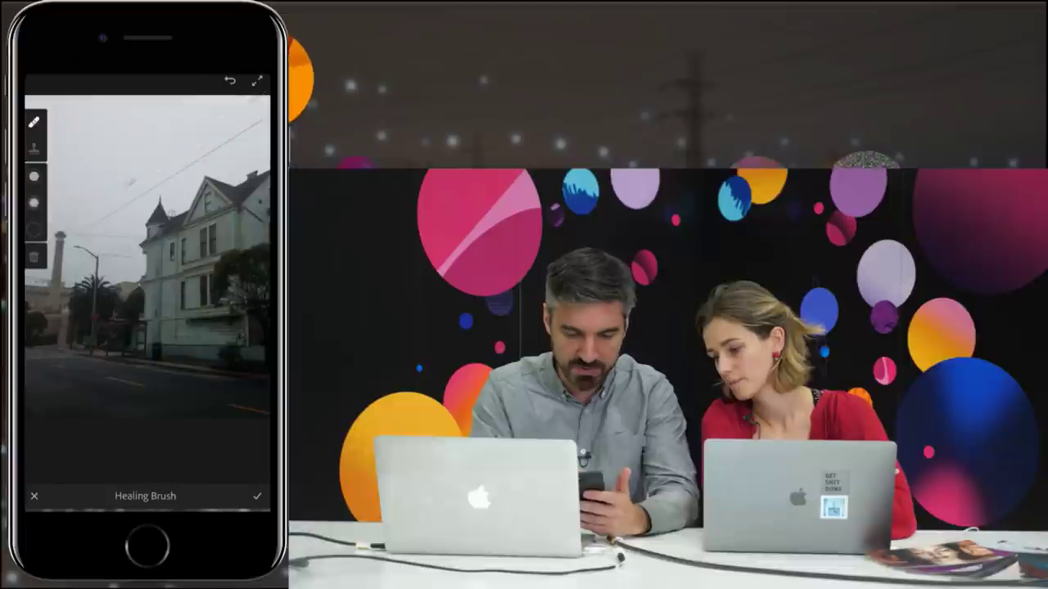
pyautogui.click(230, 80)
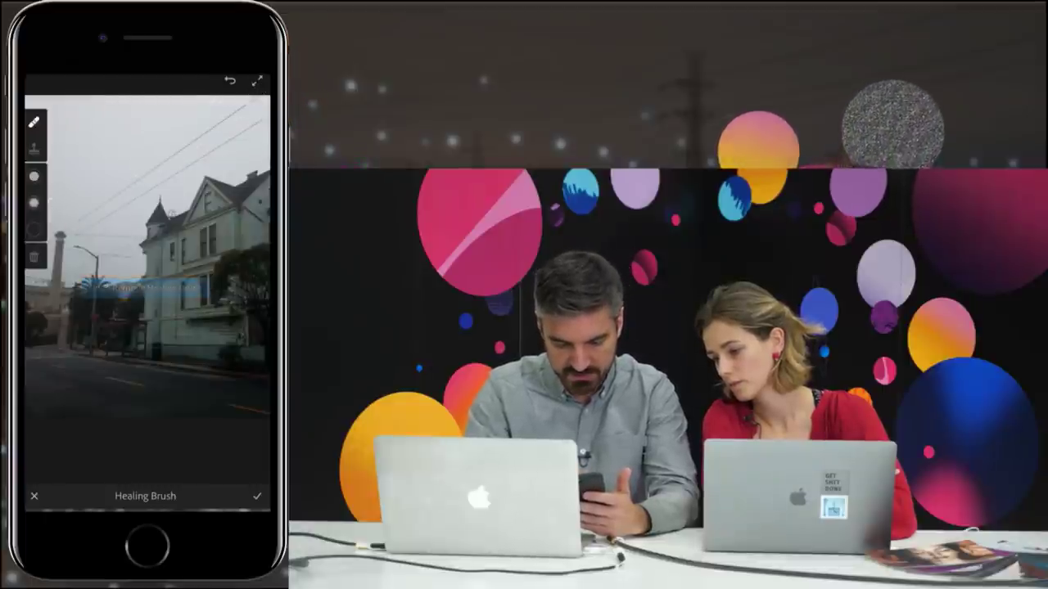
pyautogui.click(256, 496)
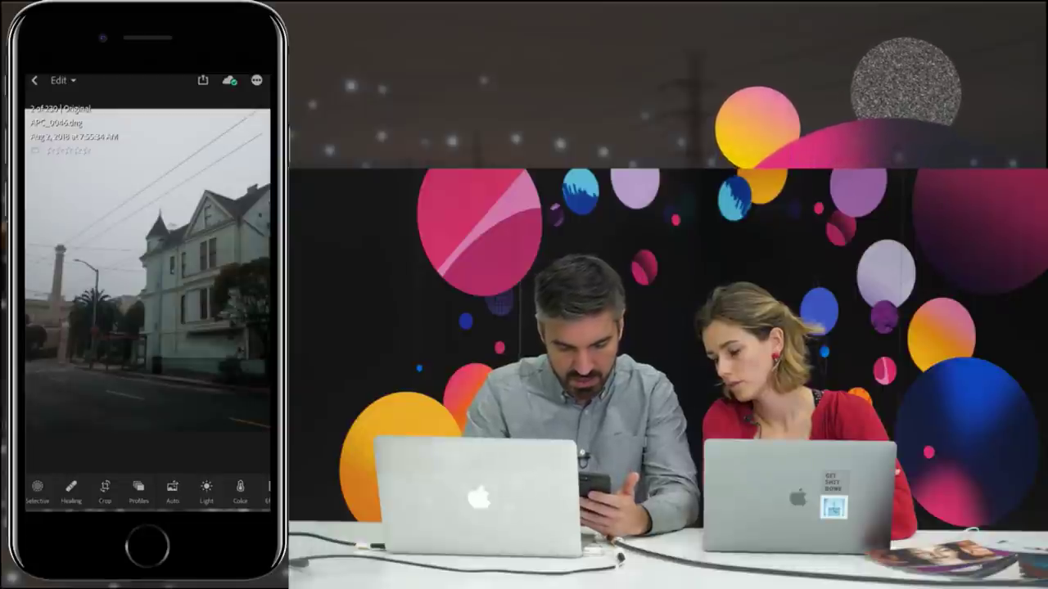
pyautogui.click(138, 491)
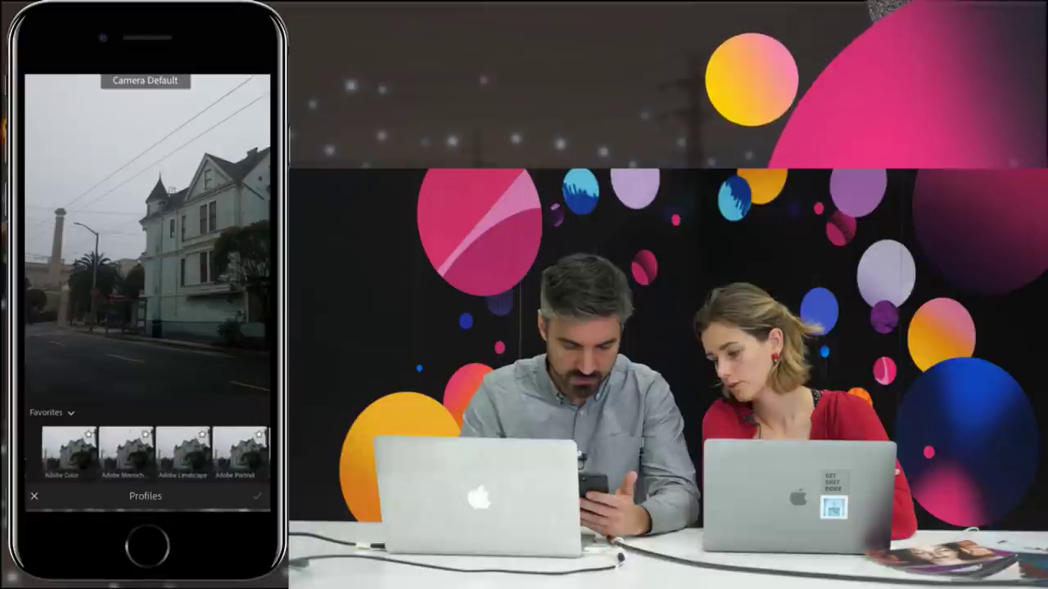
pyautogui.click(35, 496)
# Shape the tone curve with a raised black point and darker midtones, then adjust the green channel
pyautogui.moveTo(205, 491); pyautogui.dragTo(70, 491)
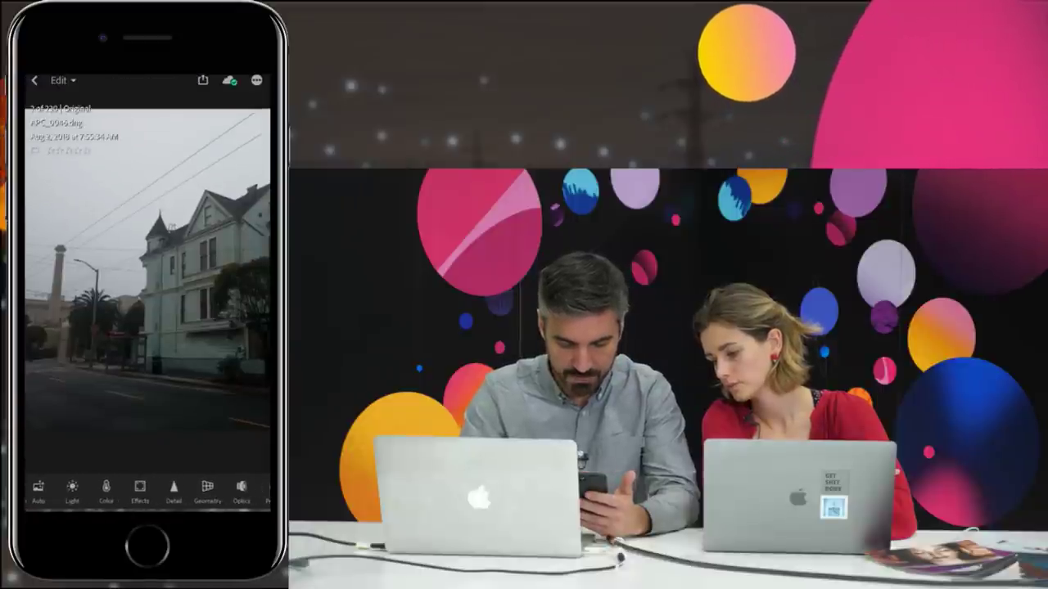
pyautogui.click(72, 489)
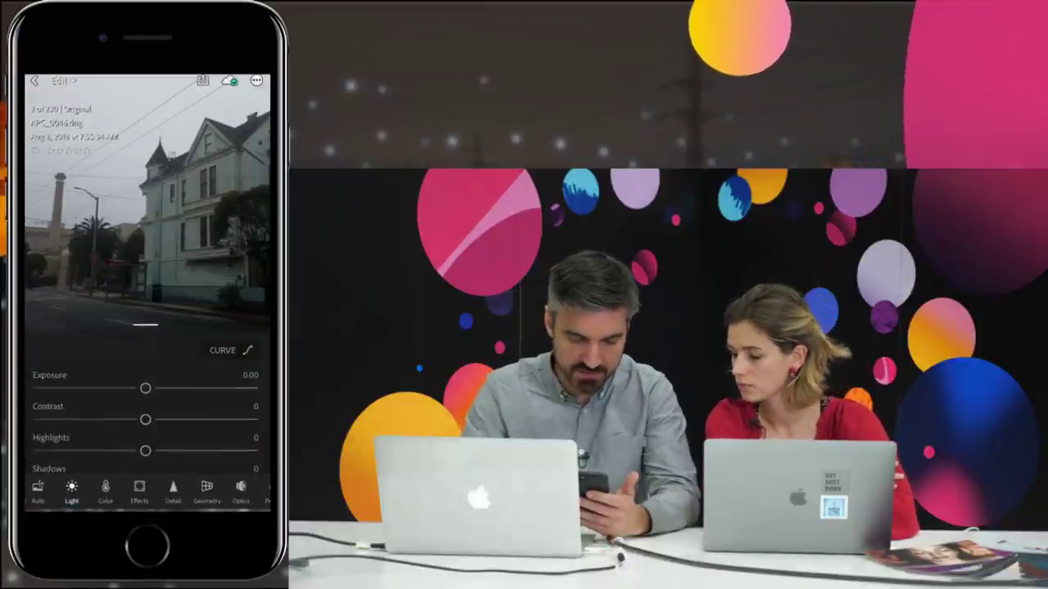
pyautogui.click(228, 349)
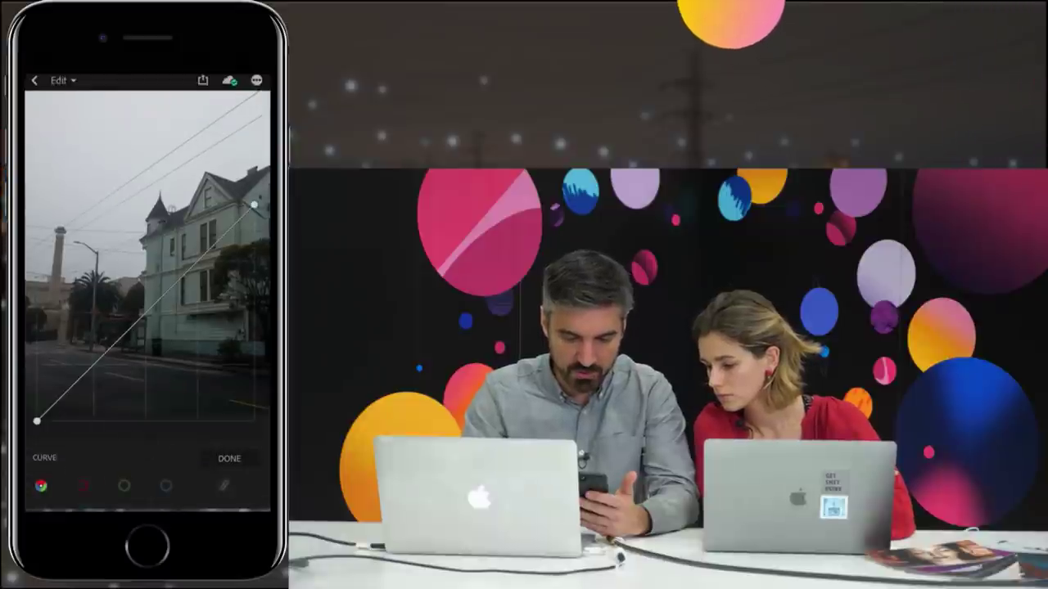
pyautogui.moveTo(37, 421); pyautogui.dragTo(36, 386)
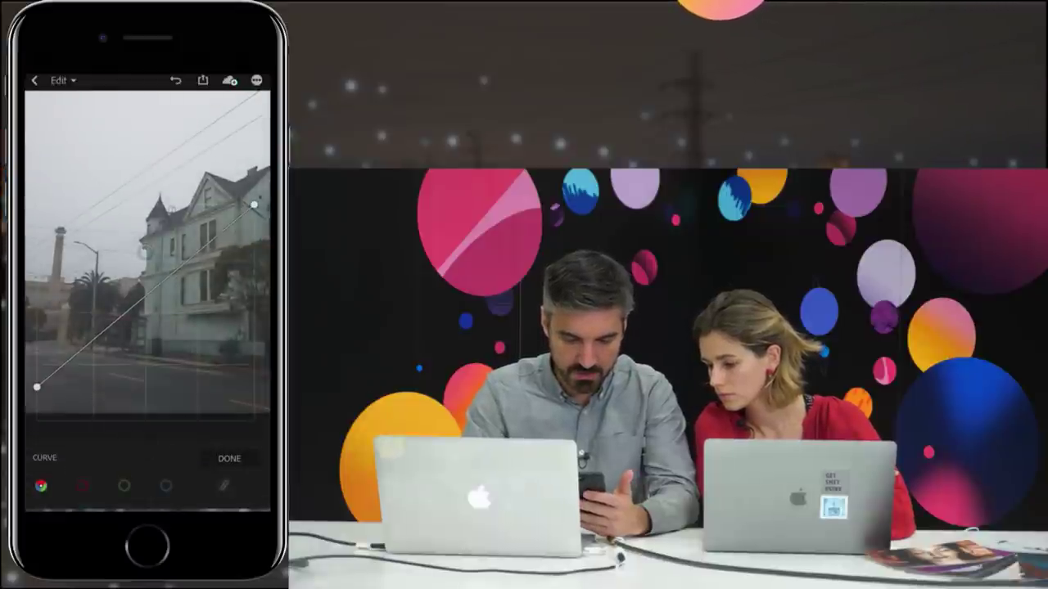
pyautogui.moveTo(144, 252); pyautogui.dragTo(146, 244)
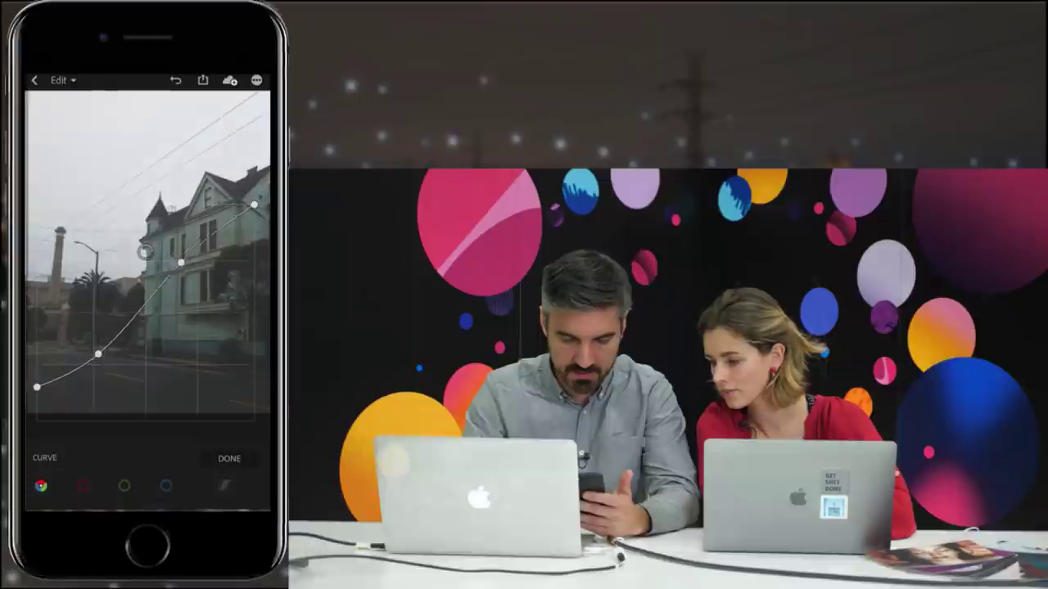
pyautogui.moveTo(37, 386); pyautogui.dragTo(37, 396)
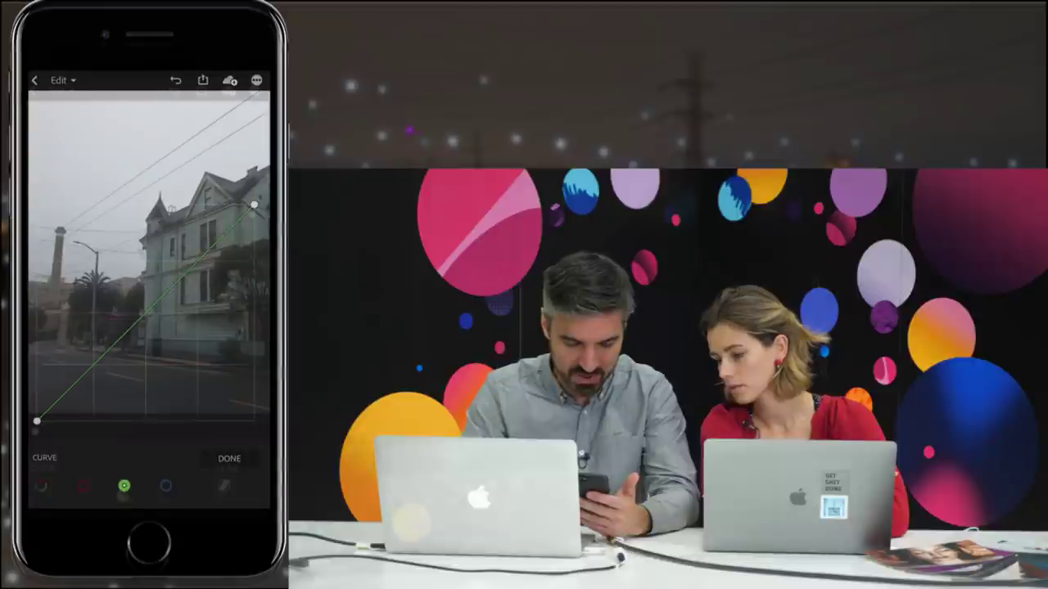
pyautogui.click(172, 286)
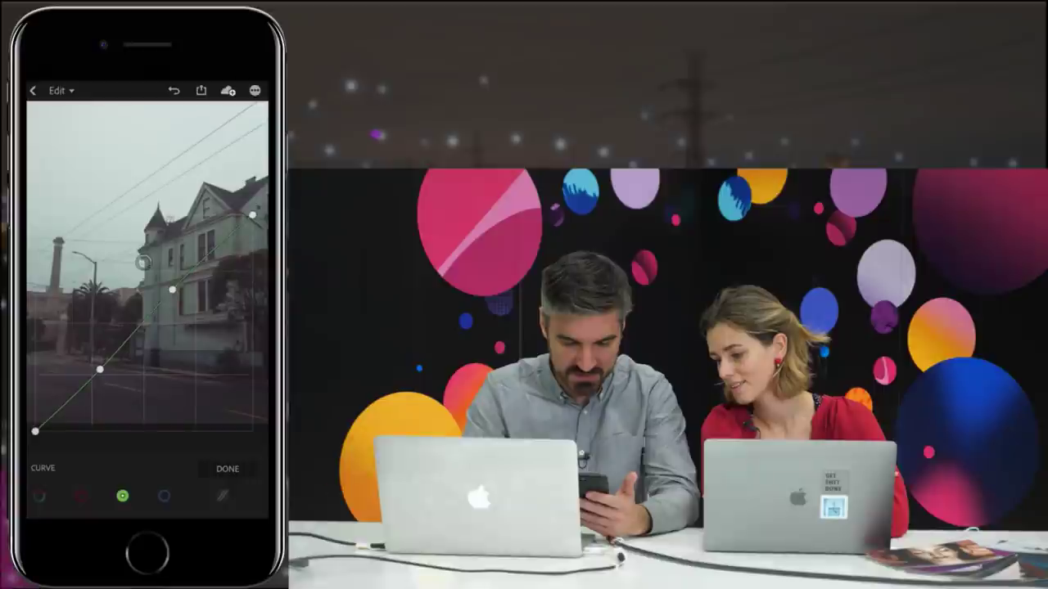
pyautogui.click(144, 262)
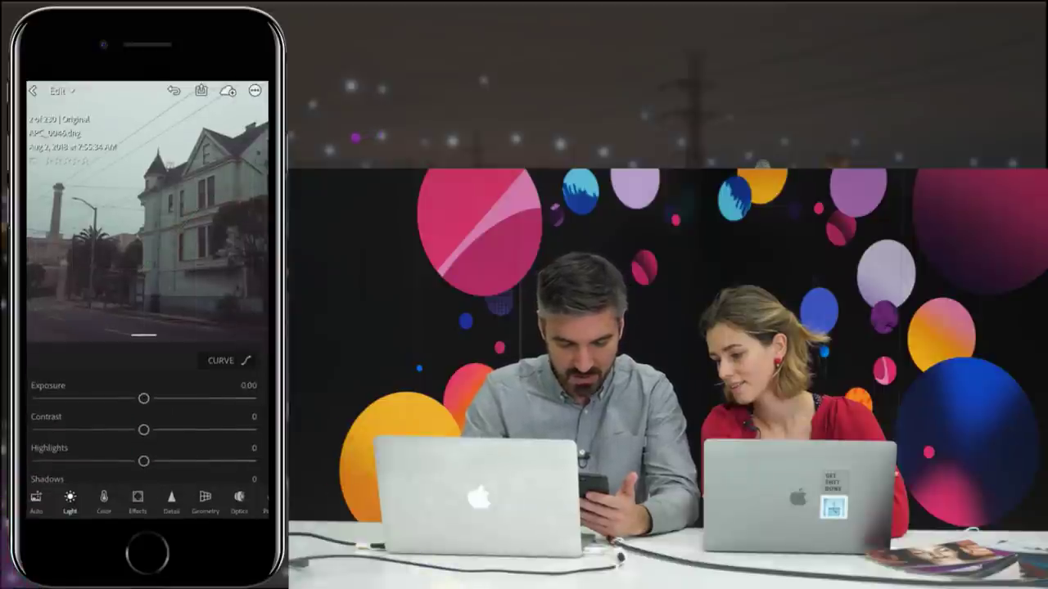
# Set Light to Contrast +3, Exposure -0.16, Highlights -17, Shadows -13, Whites -8, Blacks +2
pyautogui.moveTo(143, 429)
pyautogui.mouseDown()
pyautogui.moveTo(123, 429)
pyautogui.moveTo(192, 429)
pyautogui.moveTo(148, 429)
pyautogui.mouseUp()
pyautogui.scroll(-1, 143, 417)
pyautogui.scroll(1, 144, 418)
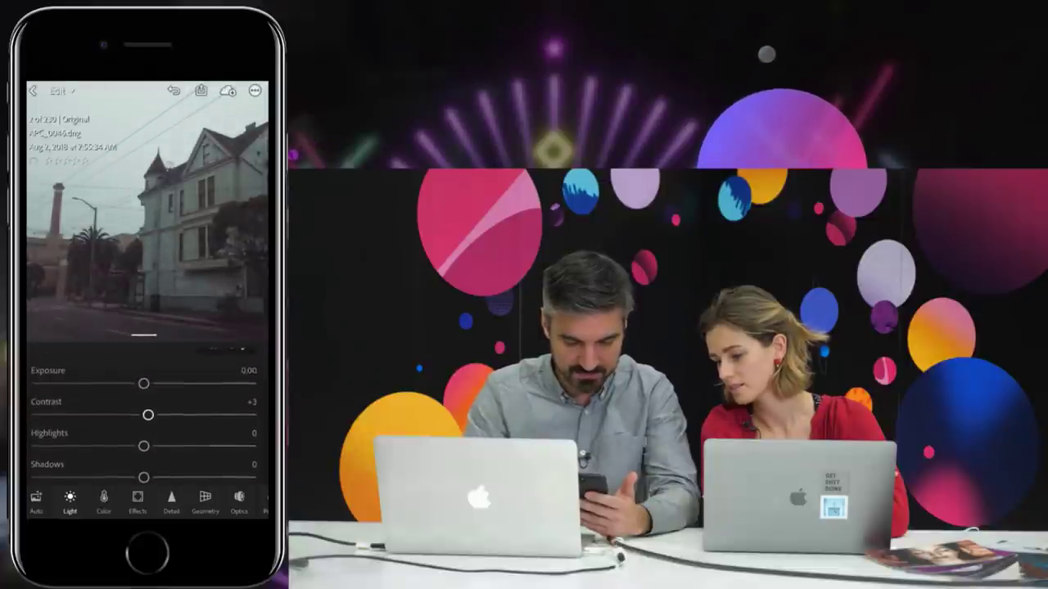
pyautogui.moveTo(143, 383); pyautogui.dragTo(120, 404)
pyautogui.scroll(-1, 143, 417)
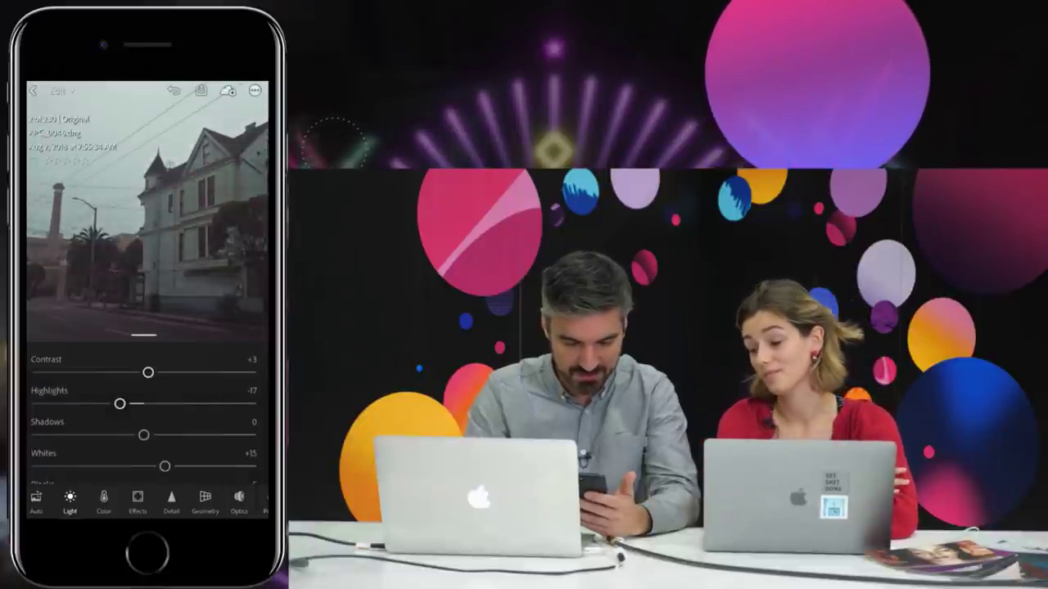
pyautogui.scroll(-1, 143, 368)
pyautogui.moveTo(141, 352); pyautogui.dragTo(147, 454)
pyautogui.scroll(-1, 144, 393)
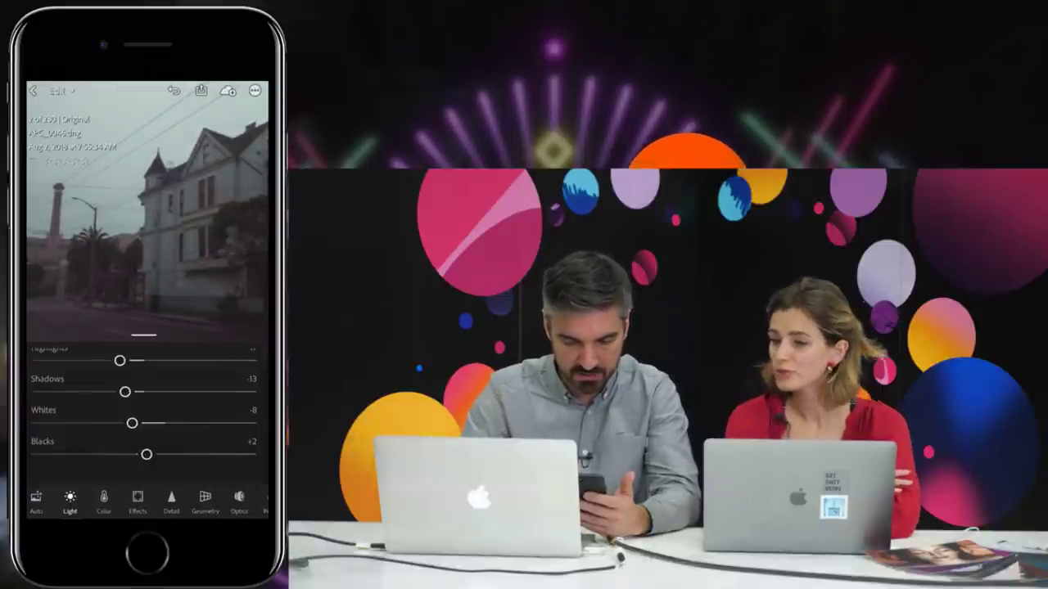
pyautogui.scroll(2, 143, 409)
pyautogui.click(103, 500)
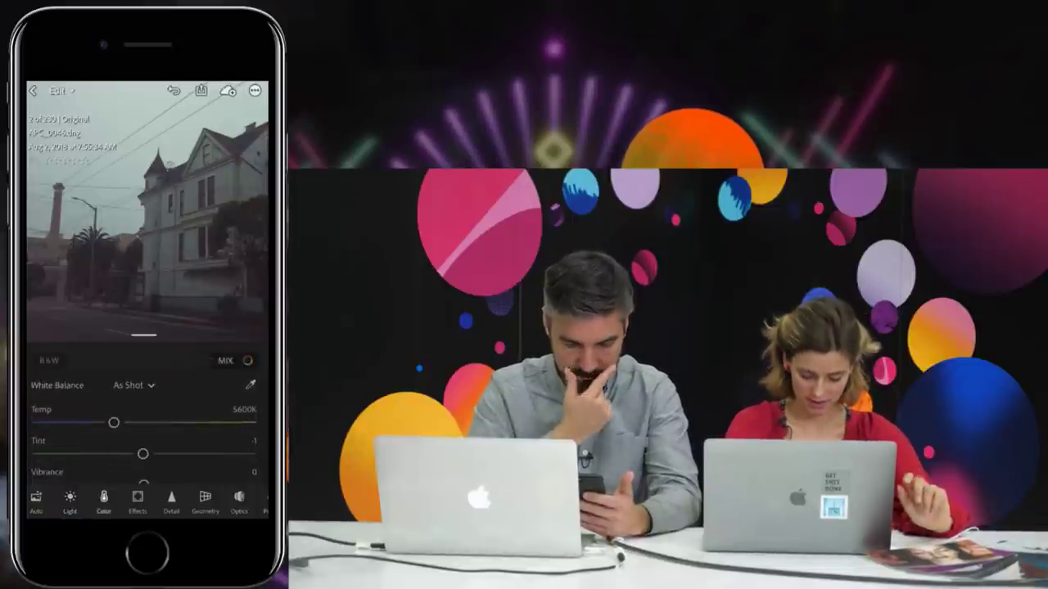
# In Color Mix, pick aqua and shift its hue by dragging on the photo
pyautogui.click(227, 360)
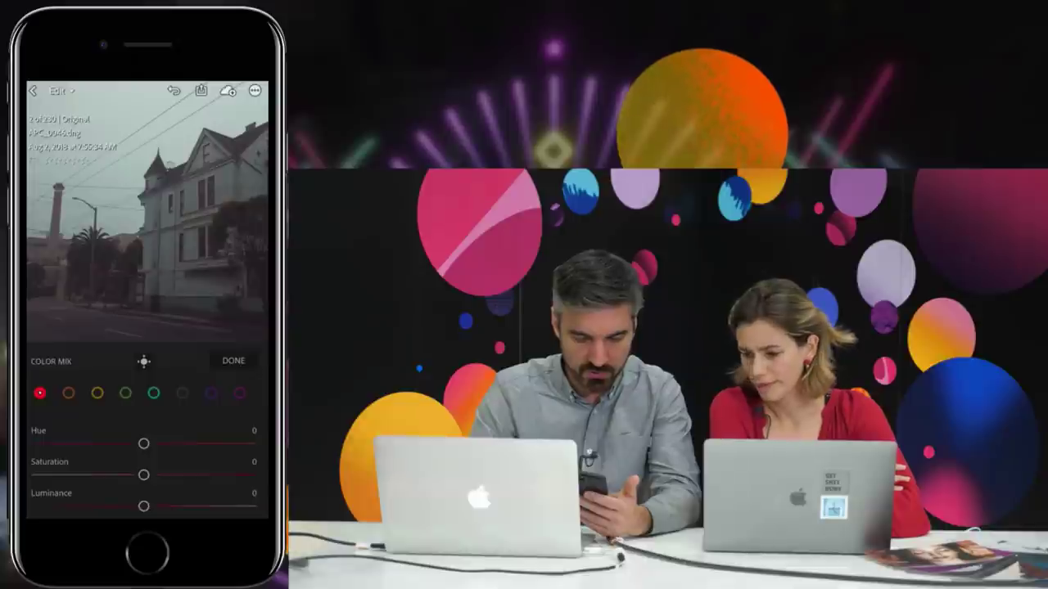
pyautogui.moveTo(144, 475); pyautogui.dragTo(157, 506)
pyautogui.click(153, 393)
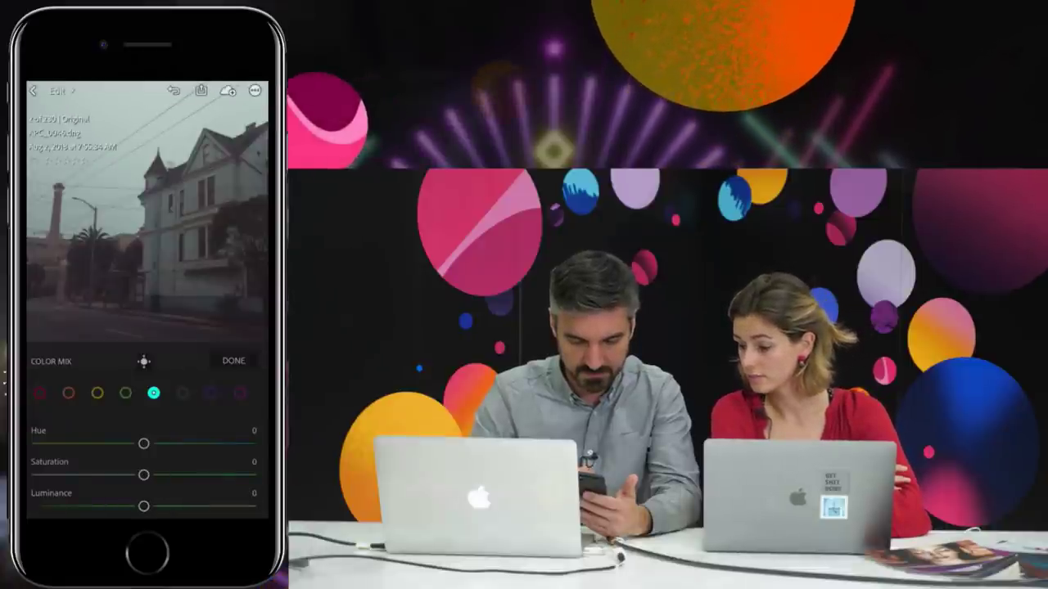
pyautogui.click(143, 361)
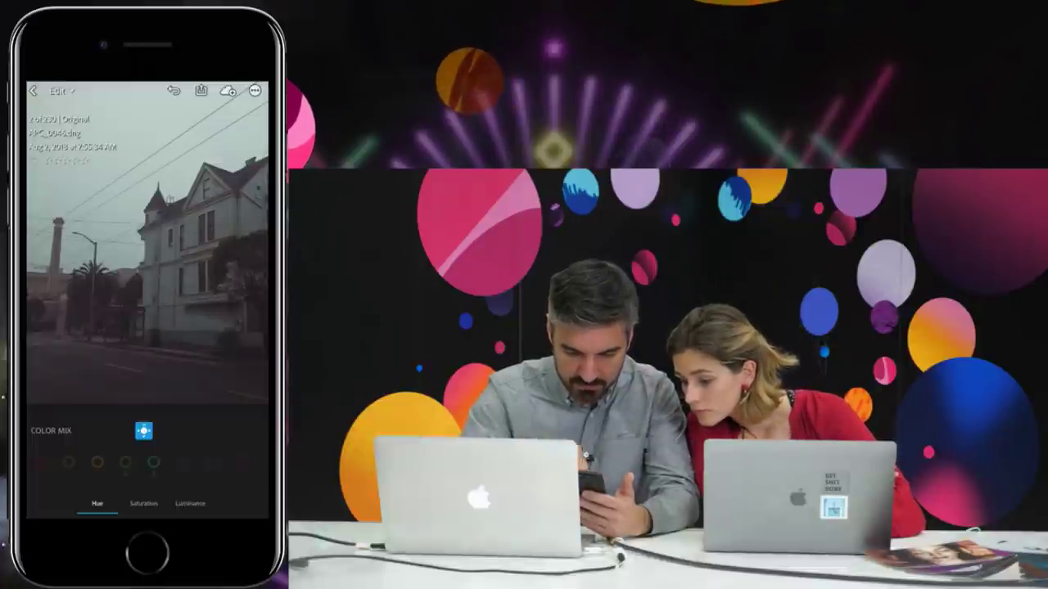
pyautogui.moveTo(143, 147); pyautogui.dragTo(143, 141)
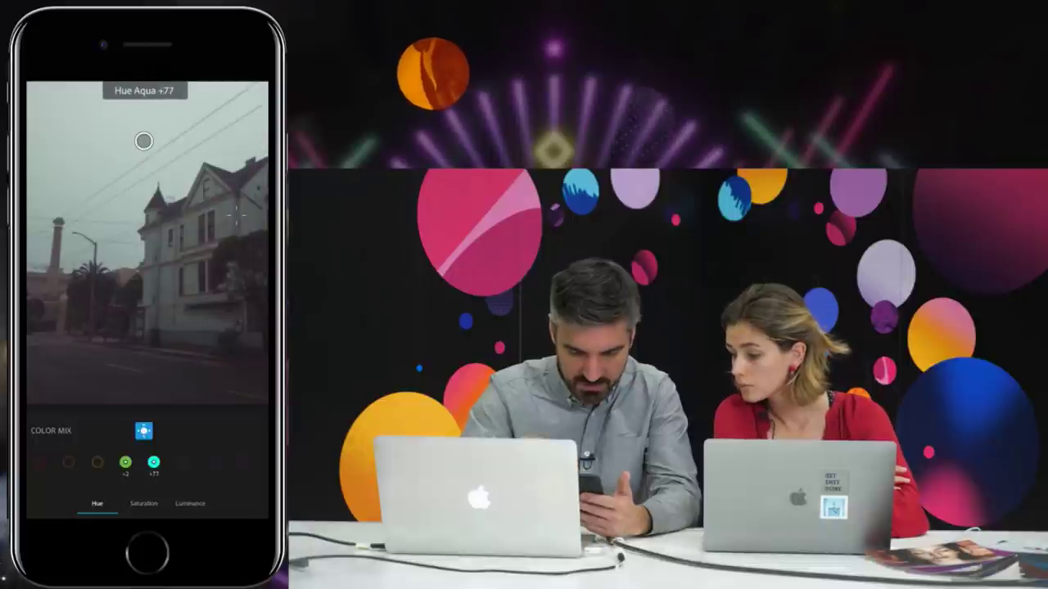
# Raise the aqua tones' saturation, then return to the All Photos grid
pyautogui.click(143, 503)
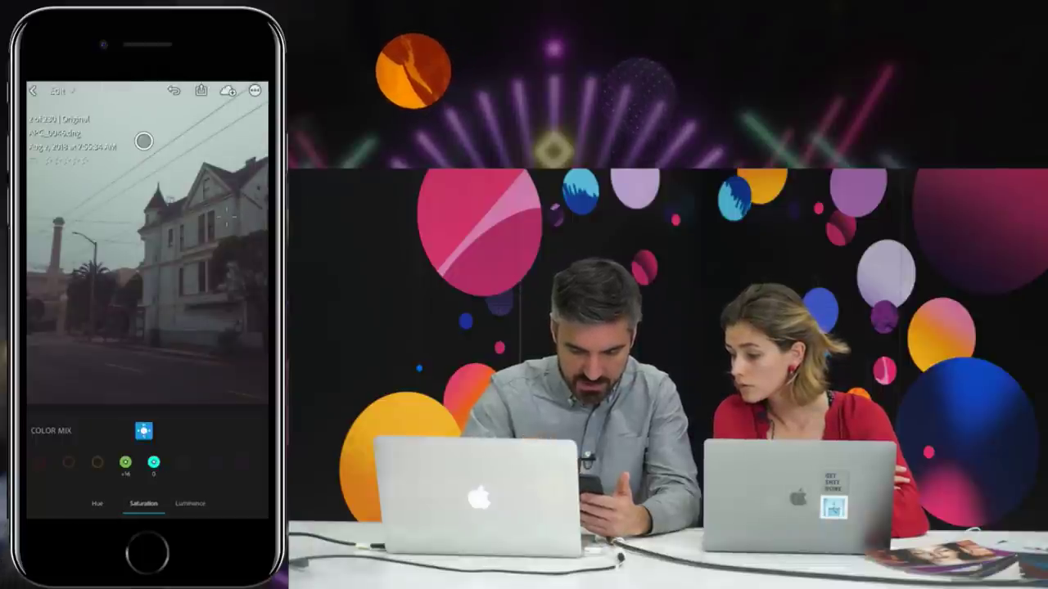
pyautogui.moveTo(144, 141); pyautogui.dragTo(144, 136)
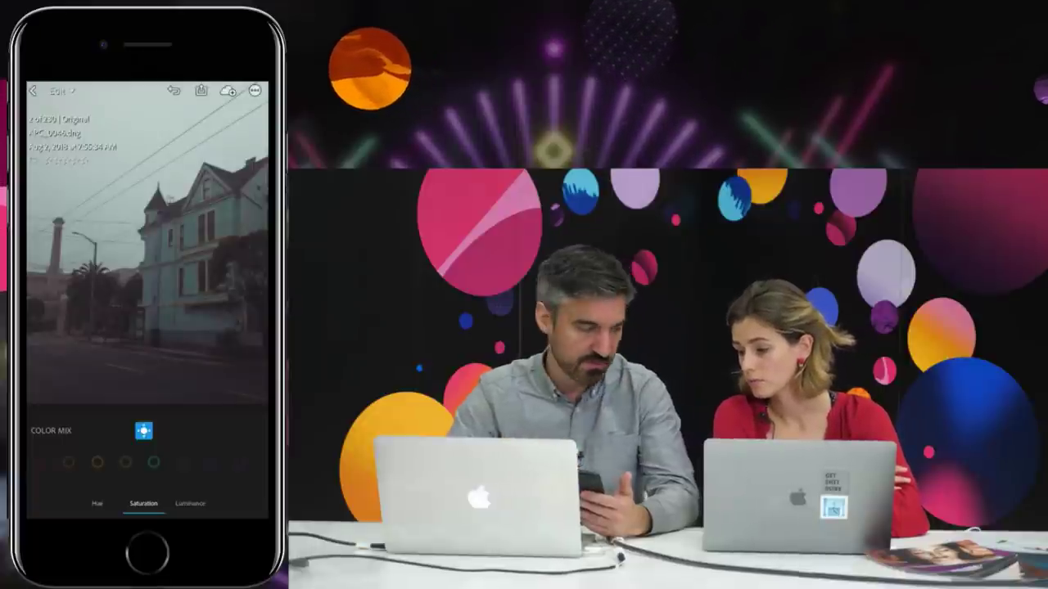
pyautogui.click(98, 503)
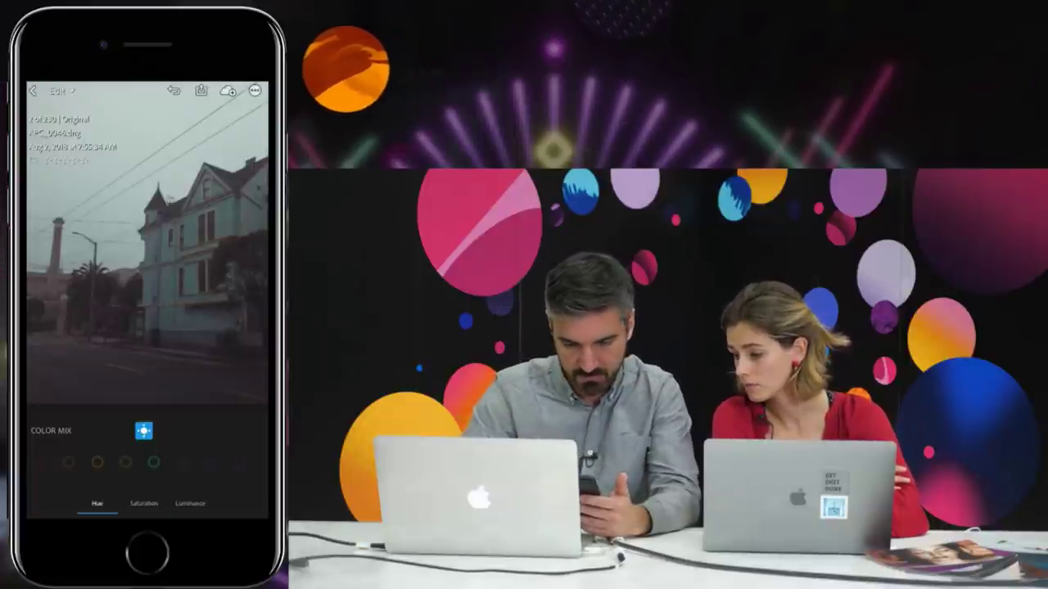
pyautogui.click(32, 90)
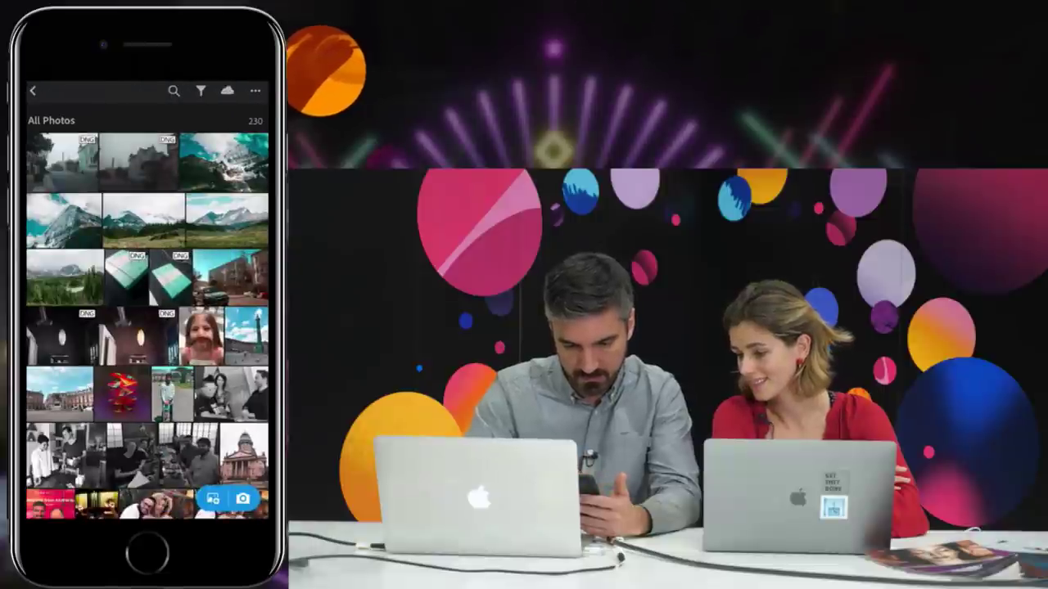
# Reopen the street photo, raise Clarity and set Dehaze to -10, then return to the grid
pyautogui.click(135, 162)
pyautogui.moveTo(205, 496); pyautogui.dragTo(52, 497)
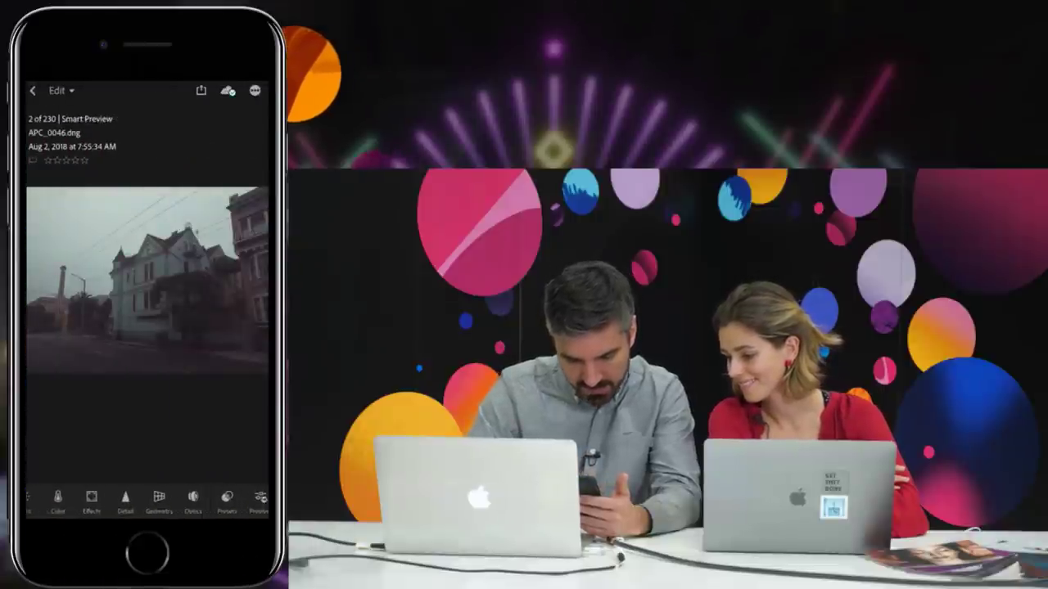
pyautogui.click(102, 501)
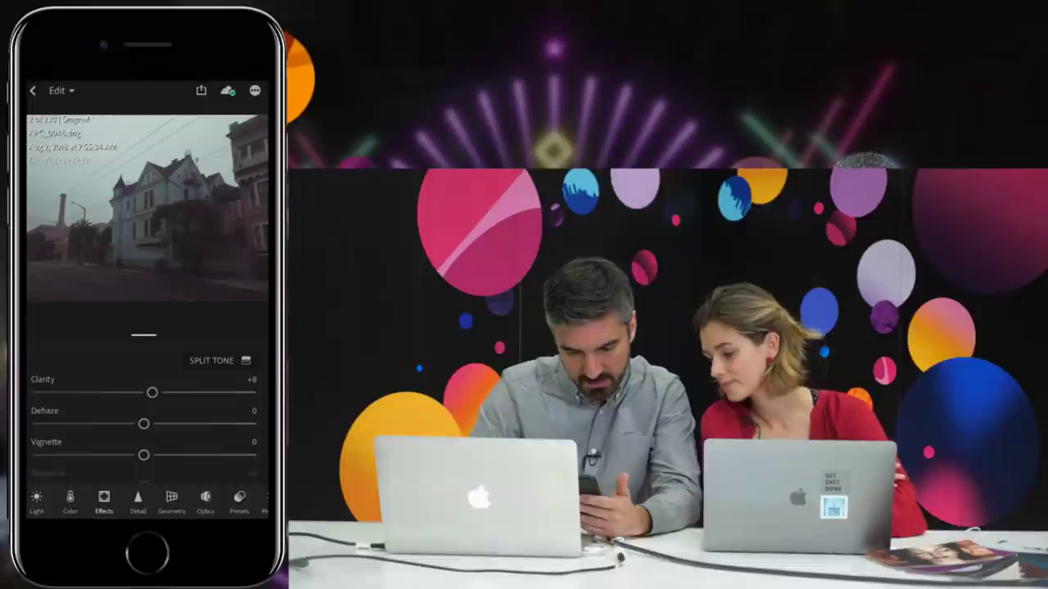
pyautogui.moveTo(152, 392); pyautogui.dragTo(134, 424)
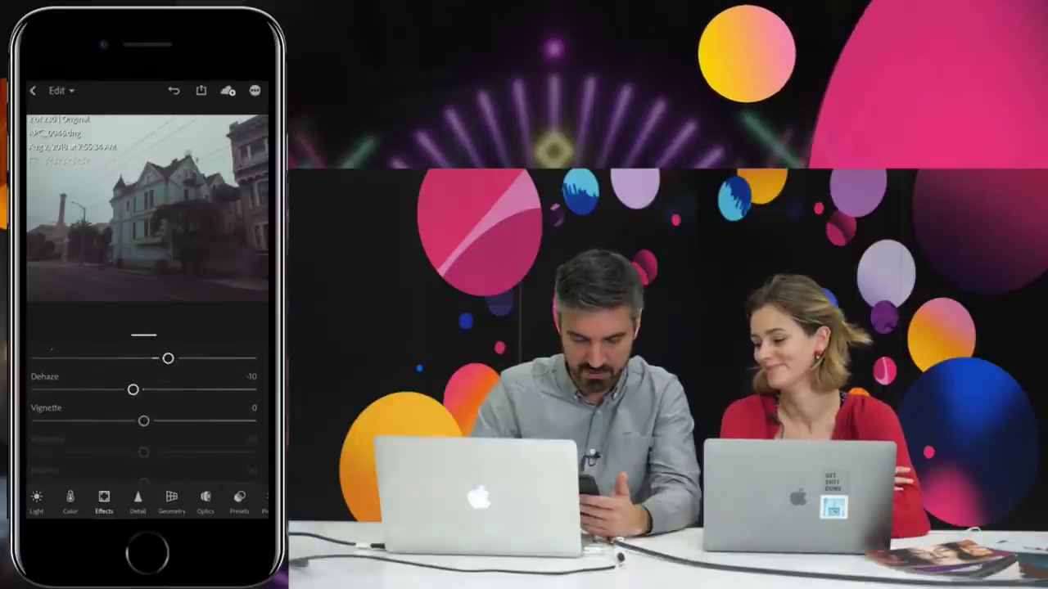
pyautogui.click(137, 501)
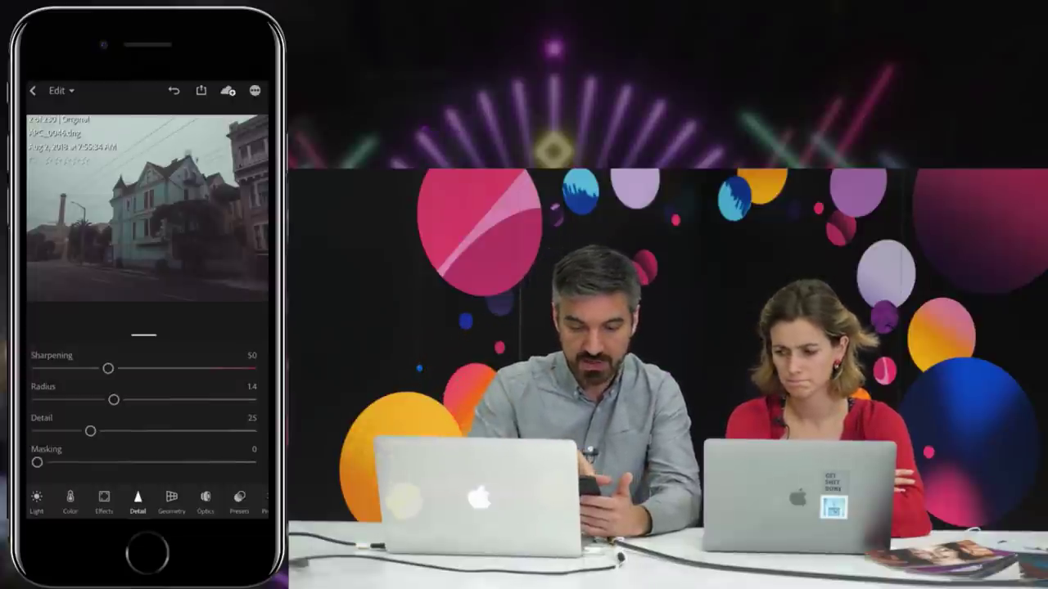
pyautogui.click(33, 90)
pyautogui.click(33, 90)
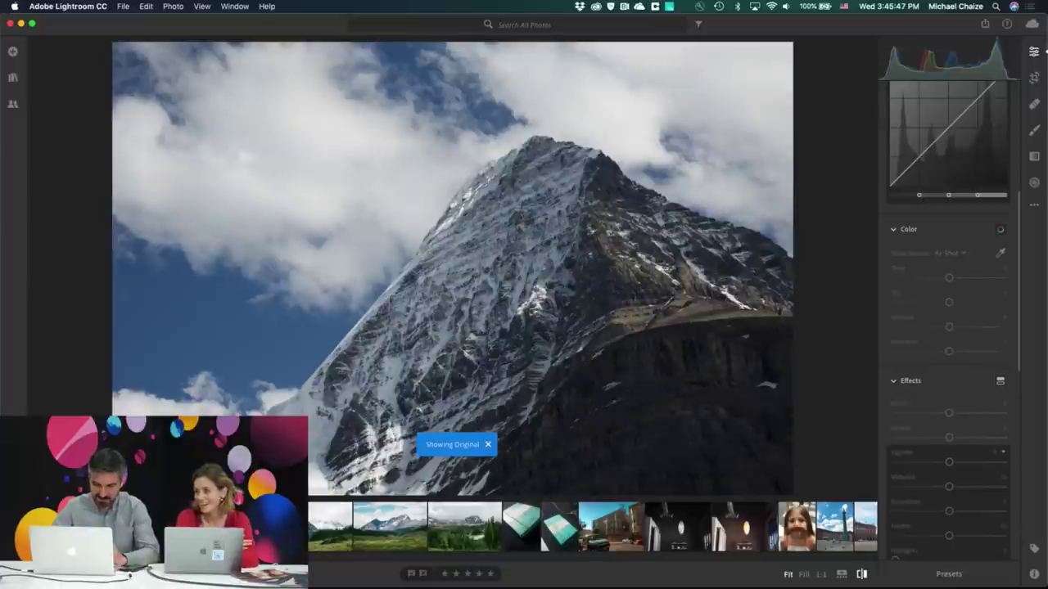
# Move to the San Francisco house photo and raise its exposure to about +0.45
pyautogui.press('Right')
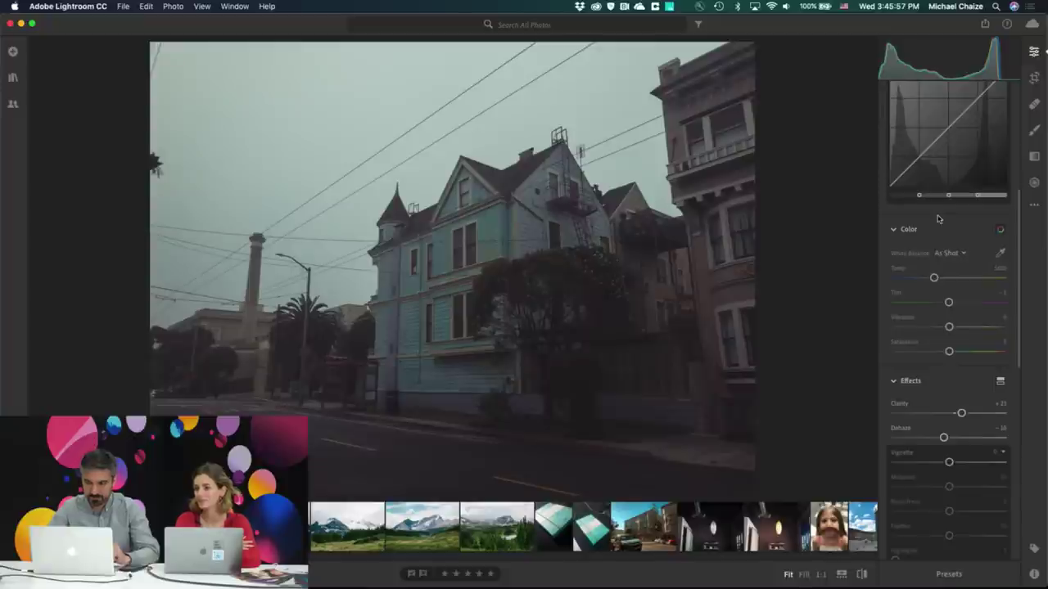
pyautogui.scroll(-10, 938, 219)
pyautogui.scroll(20, 938, 218)
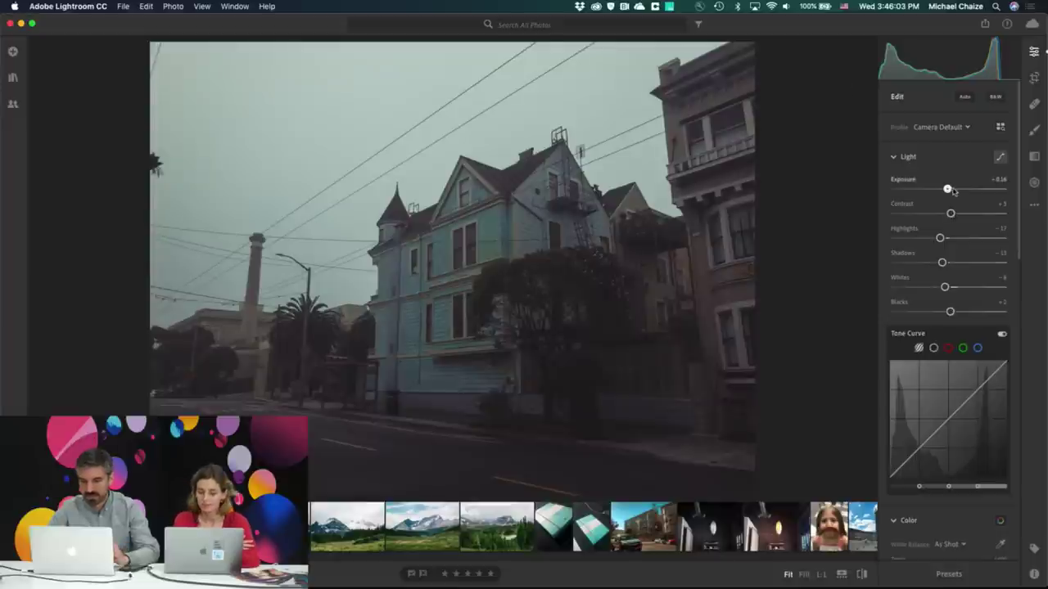
pyautogui.moveTo(953, 191); pyautogui.dragTo(957, 190)
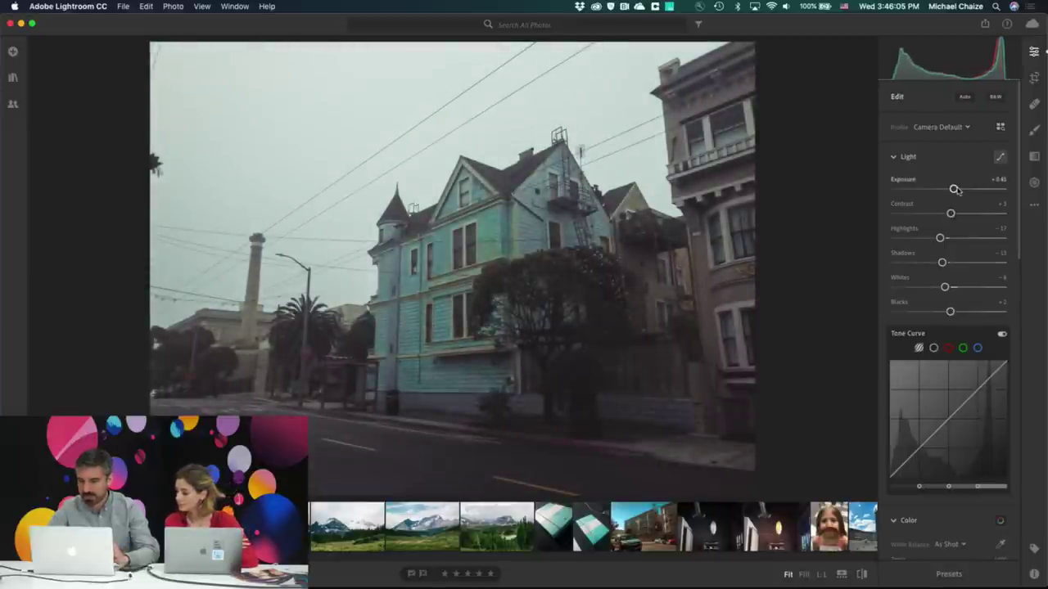
# Expand the Geometry settings for the house photo
pyautogui.scroll(-10, 956, 189)
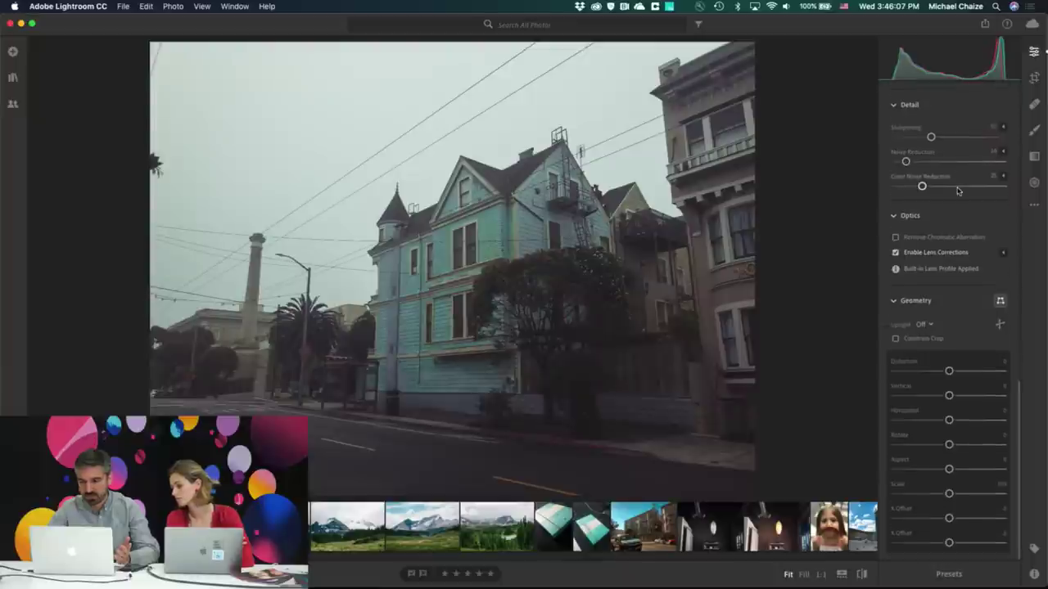
pyautogui.click(896, 301)
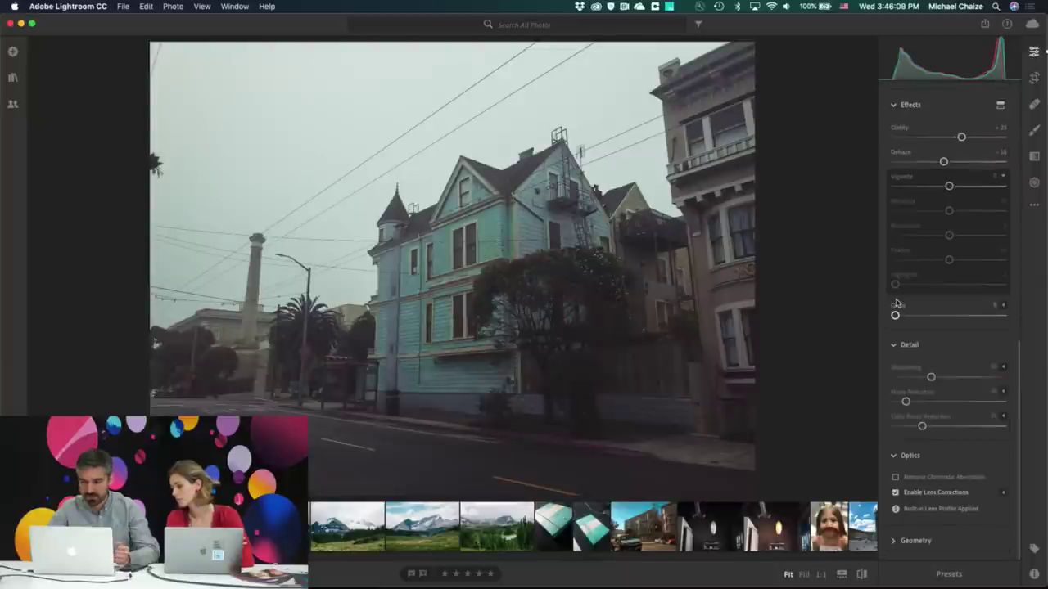
pyautogui.click(894, 543)
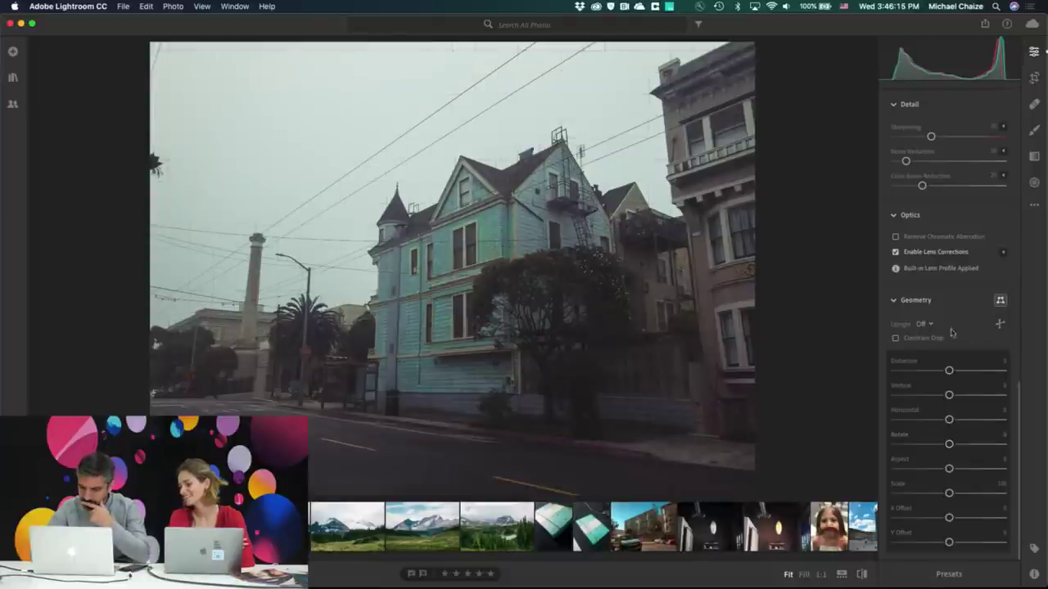
pyautogui.scroll(5, 999, 309)
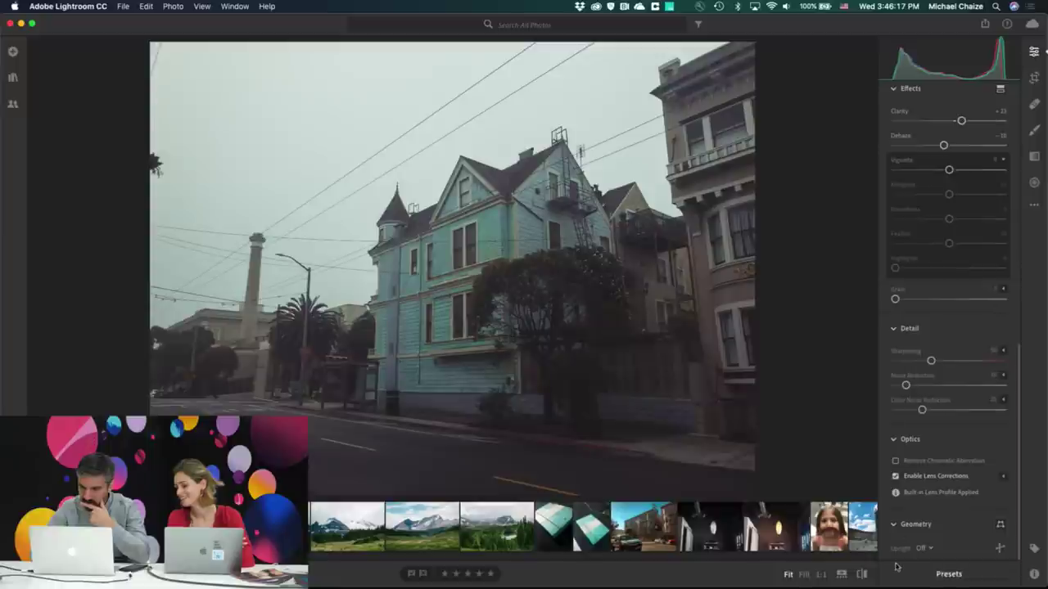
pyautogui.scroll(-5, 1003, 528)
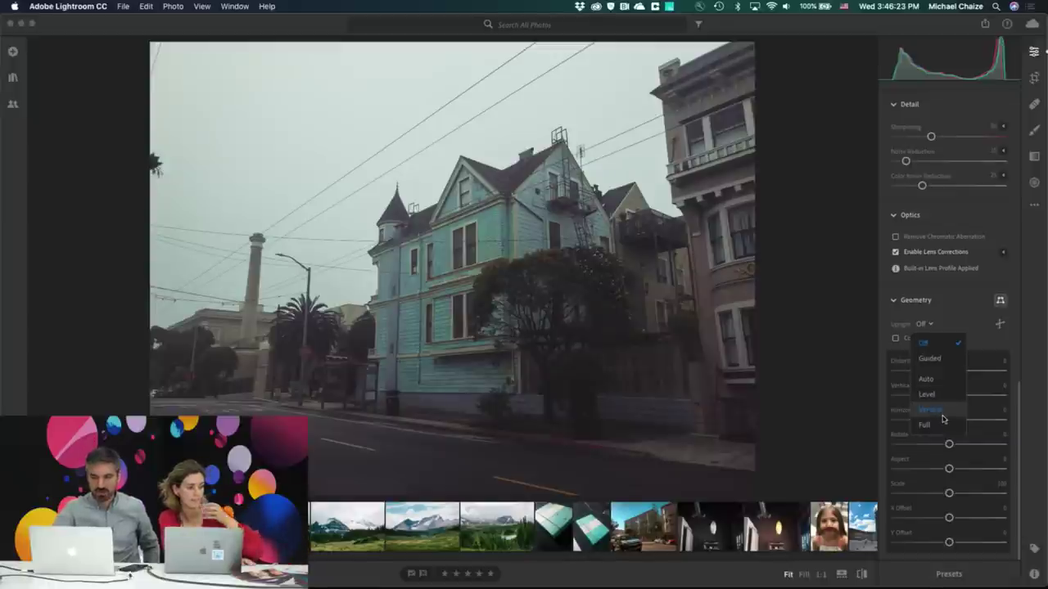
# Set Upright to Guided and draw vertical and level guides along the house and street
pyautogui.click(946, 362)
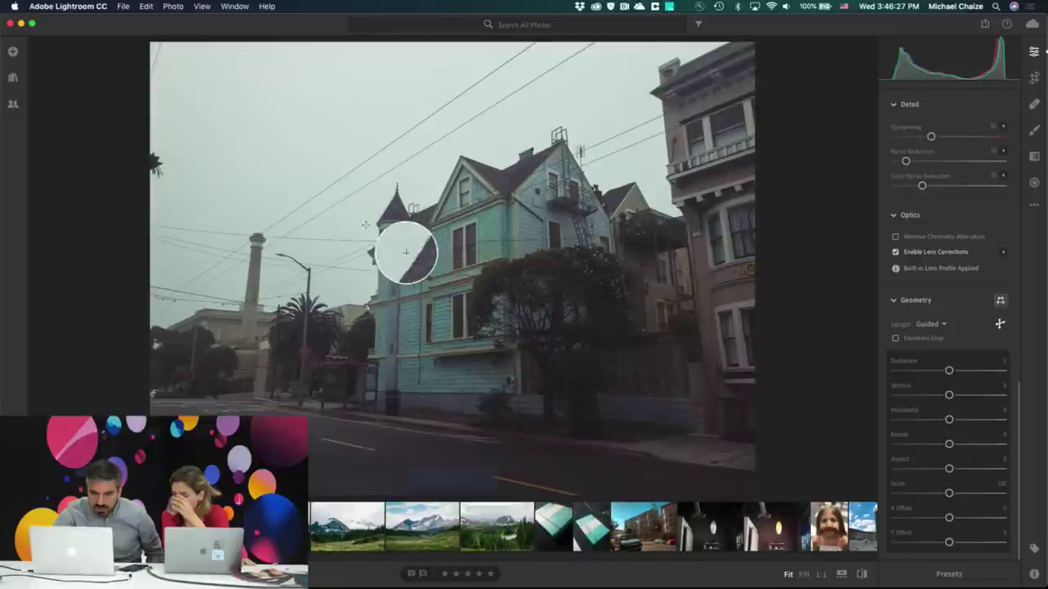
pyautogui.moveTo(346, 221); pyautogui.dragTo(342, 374)
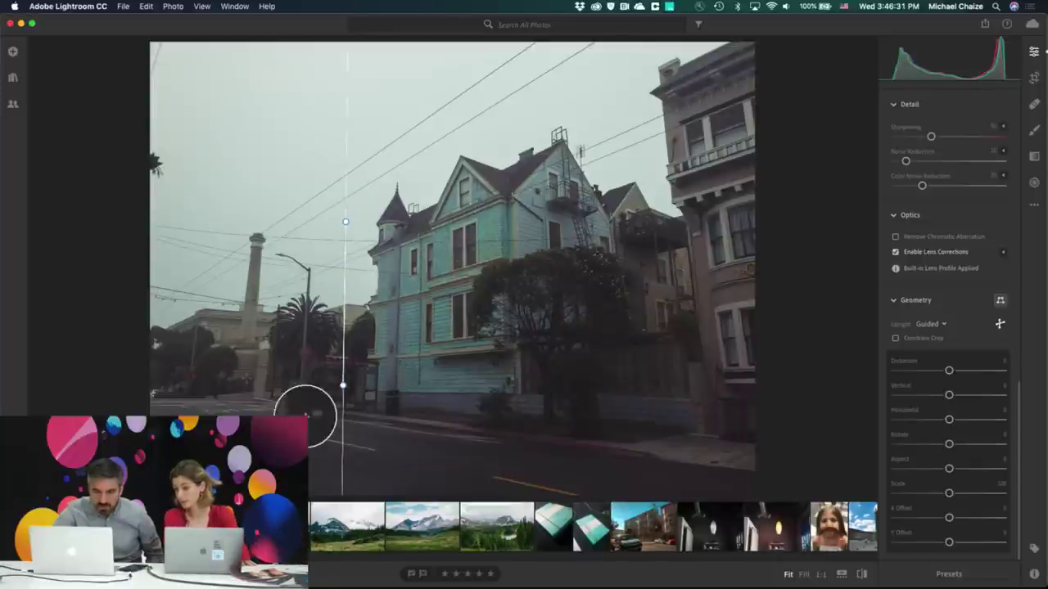
pyautogui.moveTo(150, 400); pyautogui.dragTo(270, 401)
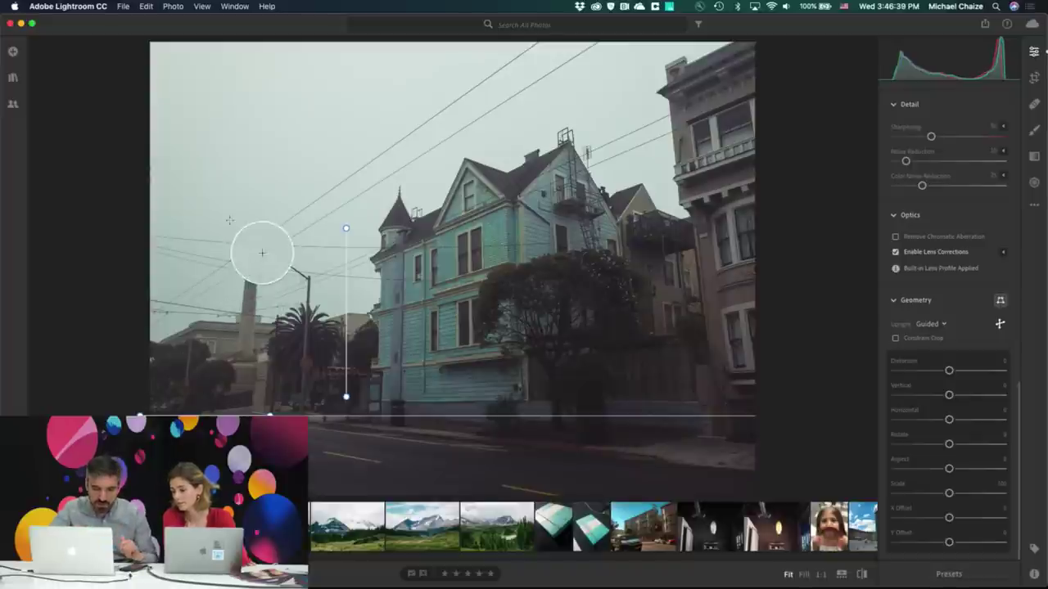
pyautogui.moveTo(246, 242); pyautogui.dragTo(236, 358)
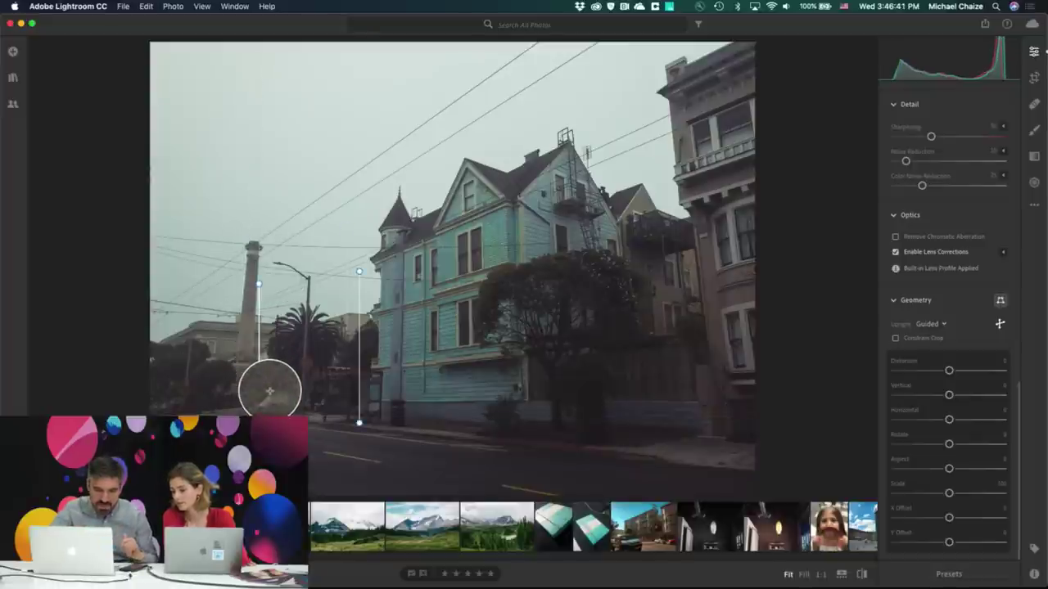
pyautogui.moveTo(269, 392); pyautogui.dragTo(261, 392)
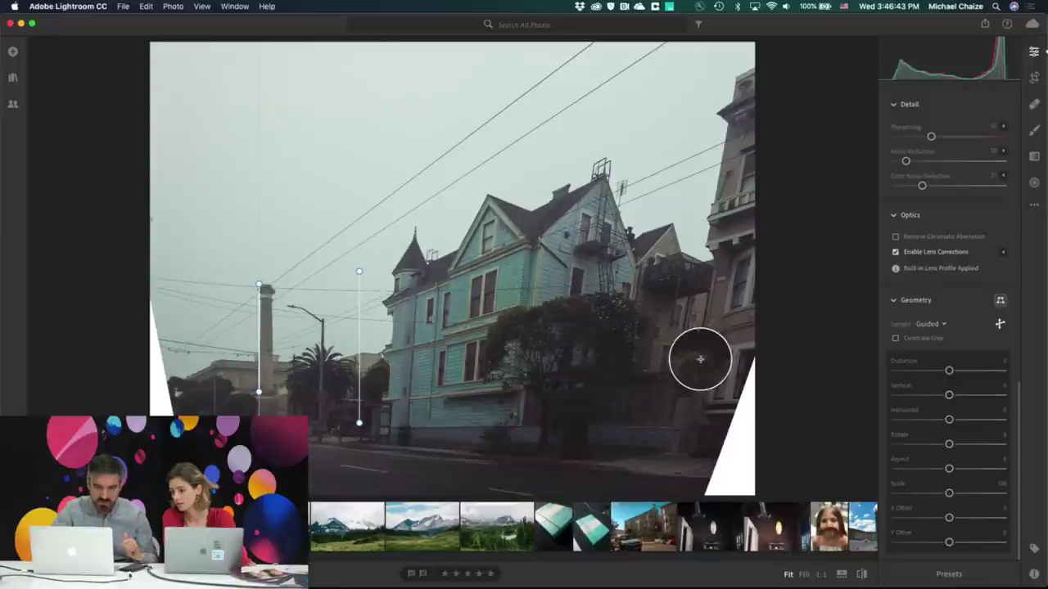
pyautogui.moveTo(393, 277)
pyautogui.mouseDown()
pyautogui.moveTo(419, 498)
pyautogui.moveTo(386, 469)
pyautogui.mouseUp()
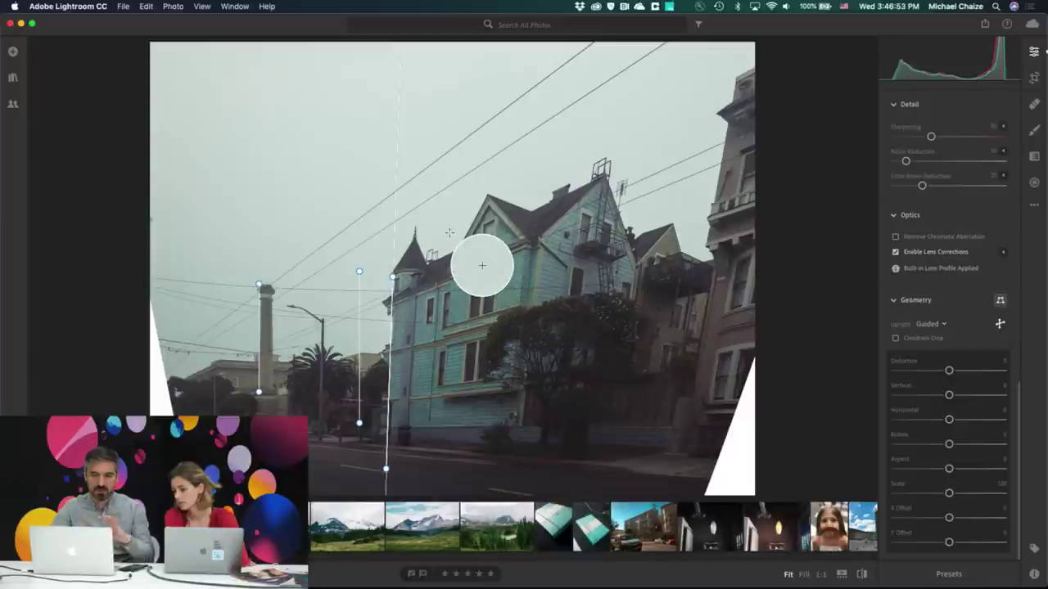
# Undo the upright guides and show the My Photos panel with albums
pyautogui.press('super+z')
pyautogui.press('super+z')
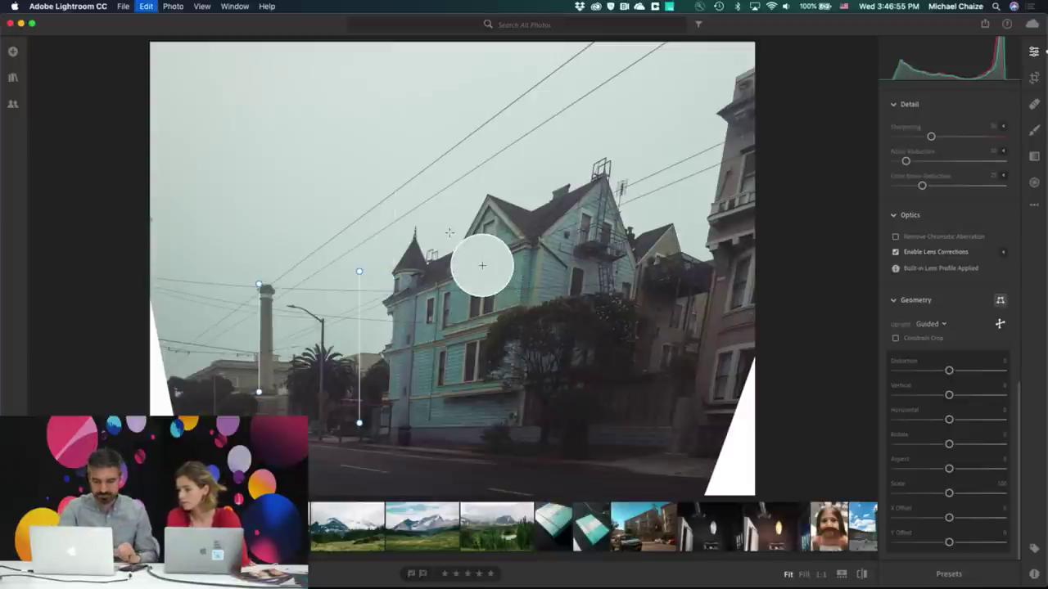
pyautogui.press('super+z')
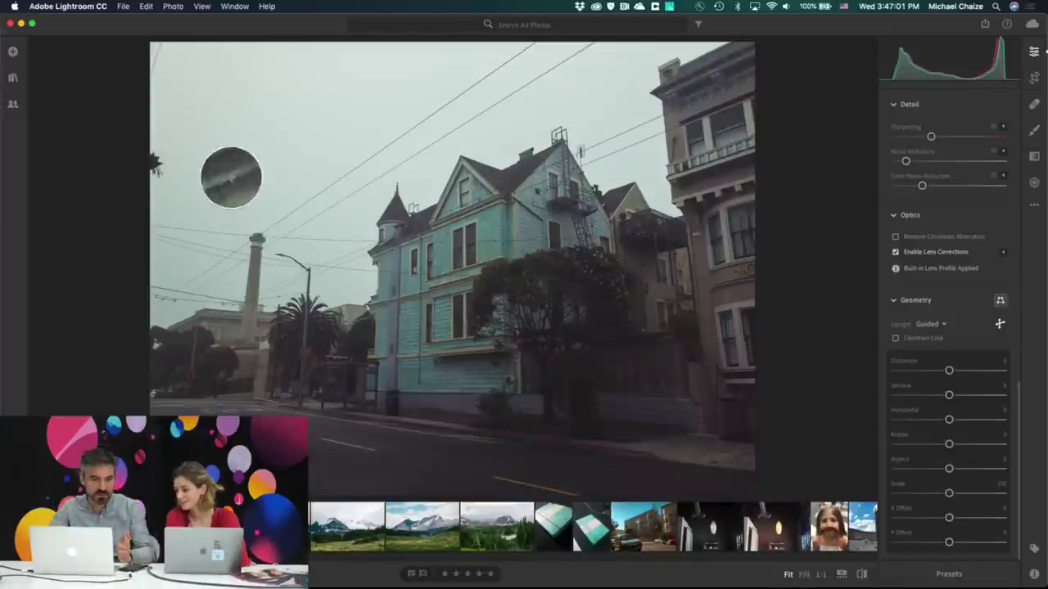
pyautogui.click(13, 78)
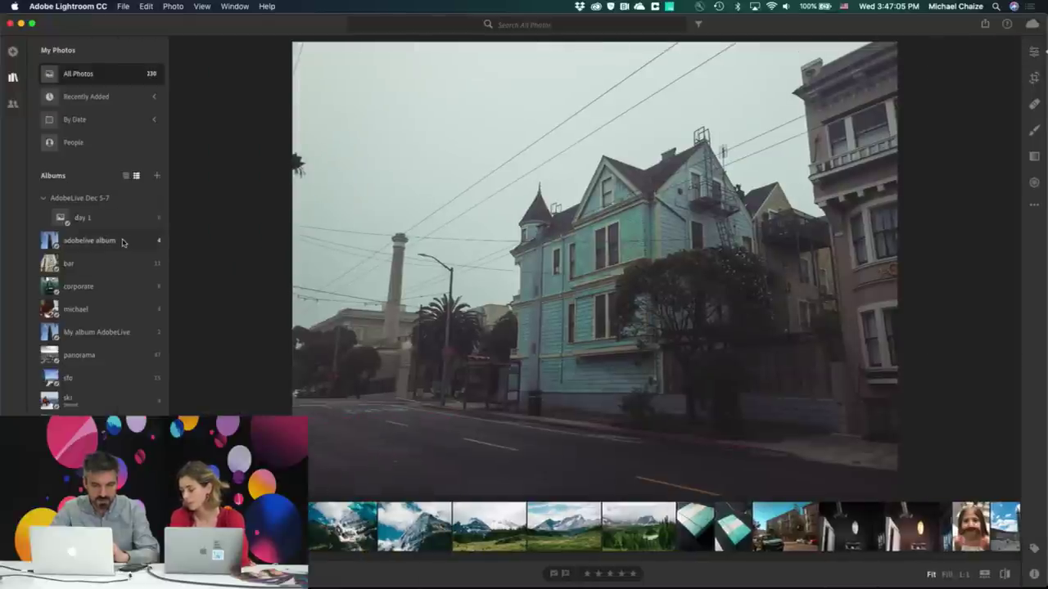
# Create a new album named 'SF'
pyautogui.click(157, 177)
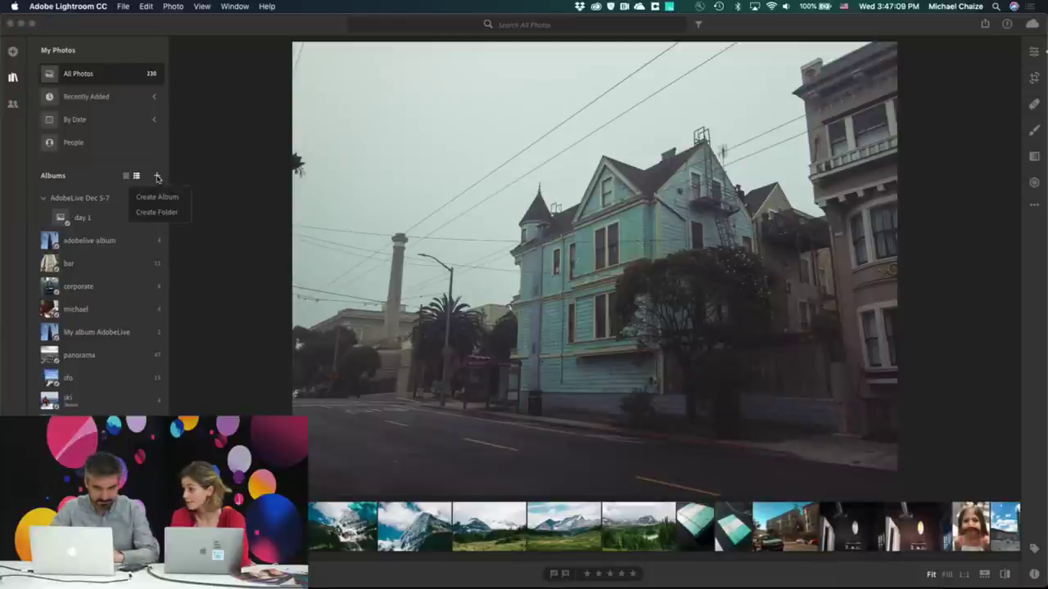
pyautogui.click(158, 198)
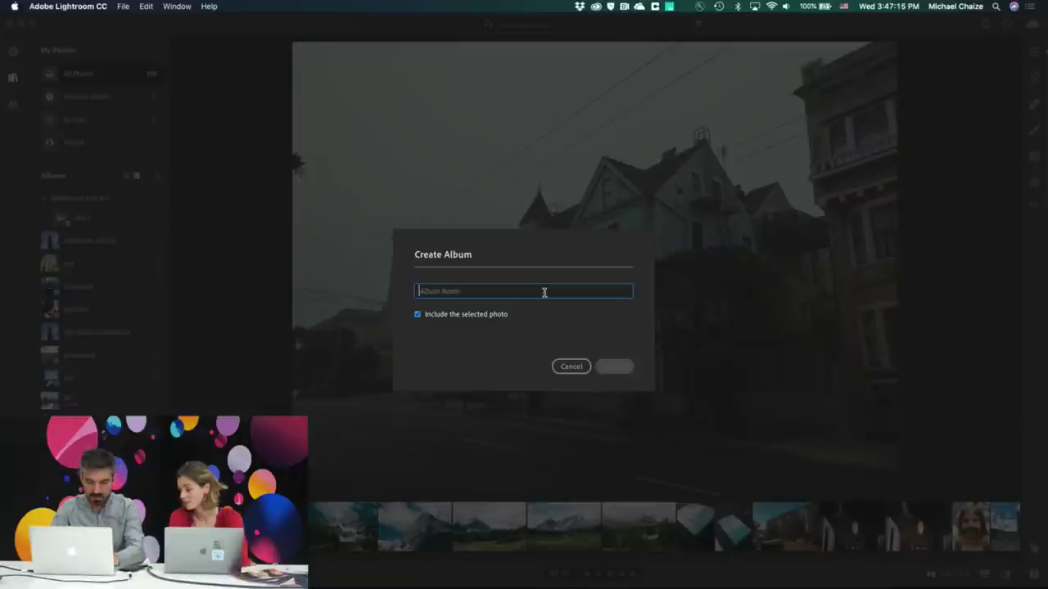
pyautogui.write('SFO')
pyautogui.press('Return')
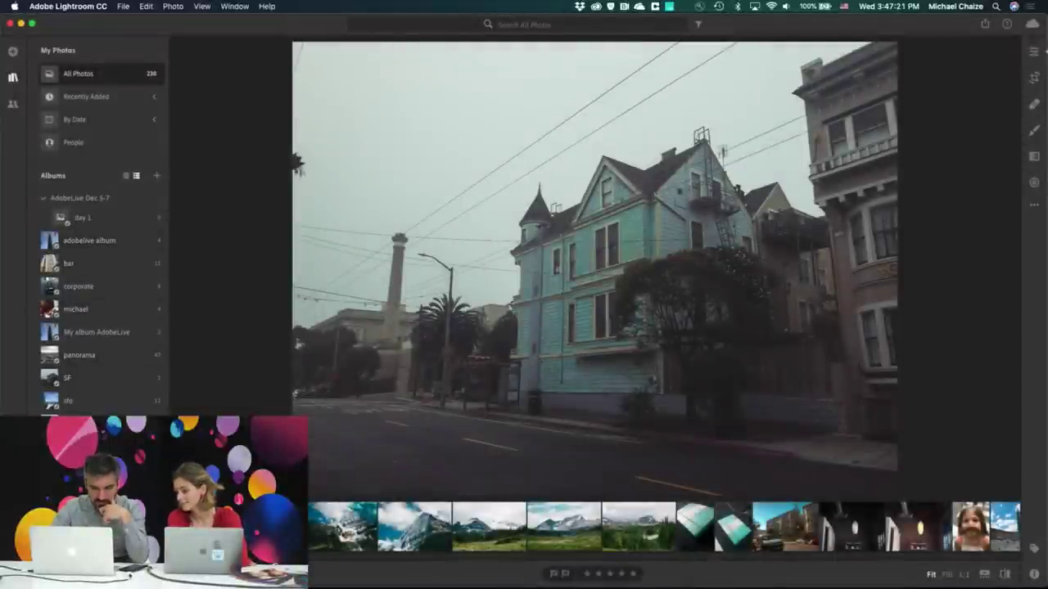
# Add the sunny truck street photo to the SF album and open the album
pyautogui.hscroll(2, 660, 521)
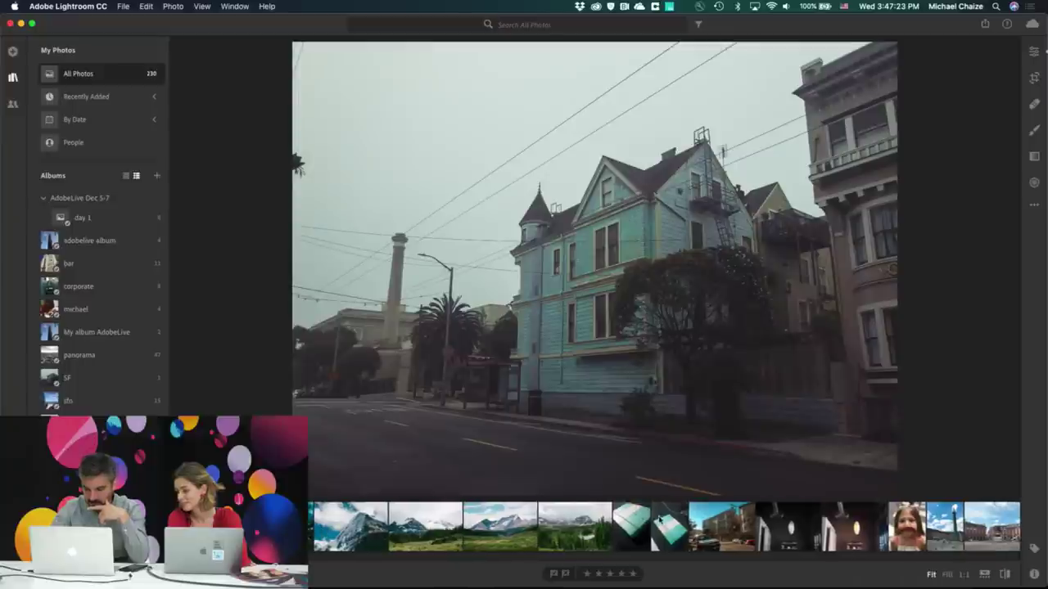
pyautogui.click(720, 526)
pyautogui.moveTo(720, 526); pyautogui.dragTo(96, 379)
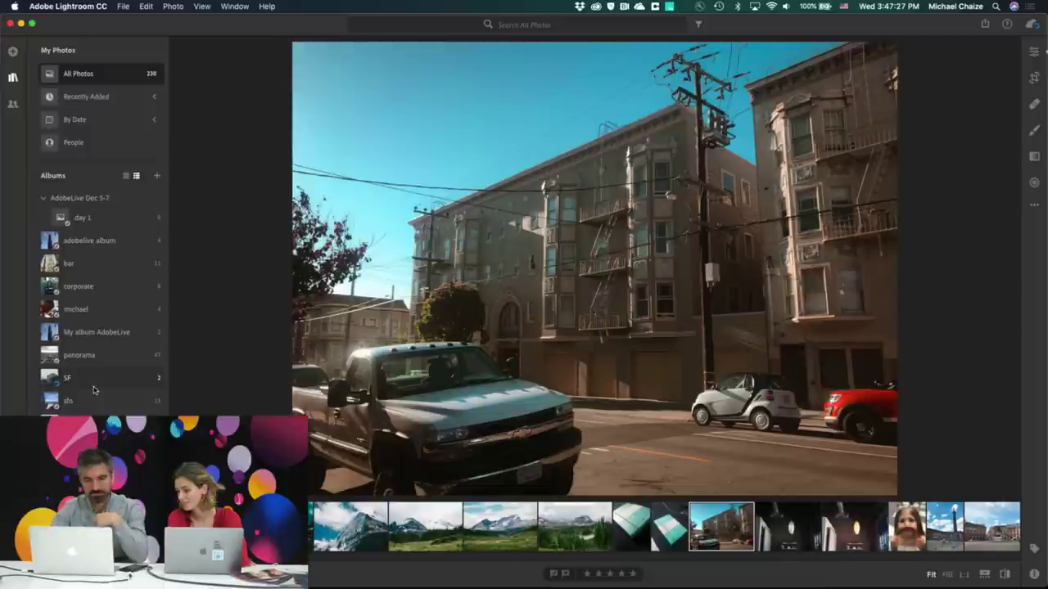
pyautogui.click(95, 378)
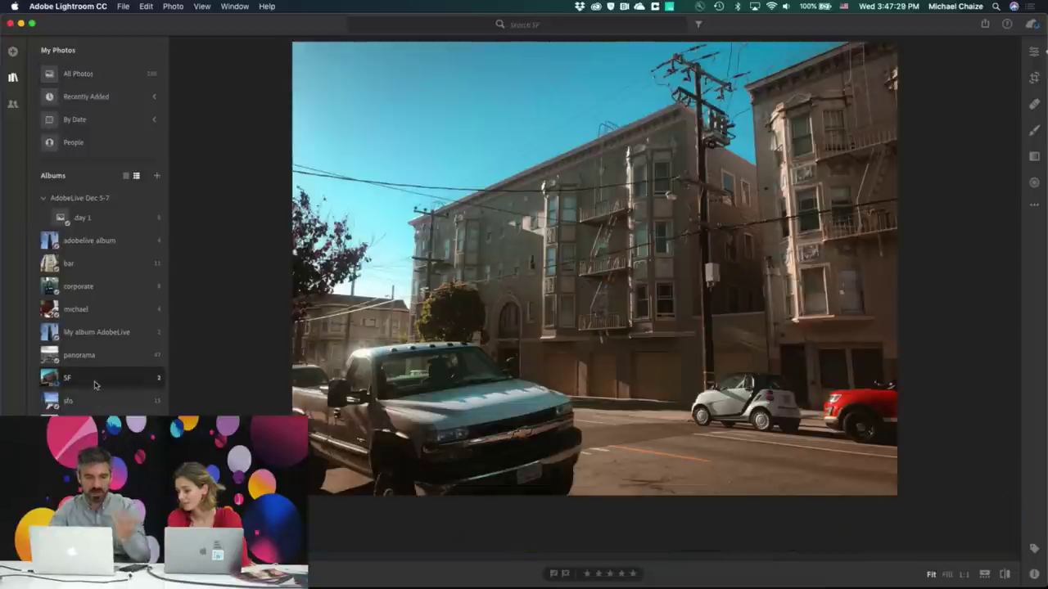
# In Chrome, load behance.net, go to your Behance profile and choose View Adobe Portfolio
pyautogui.click(603, 568)
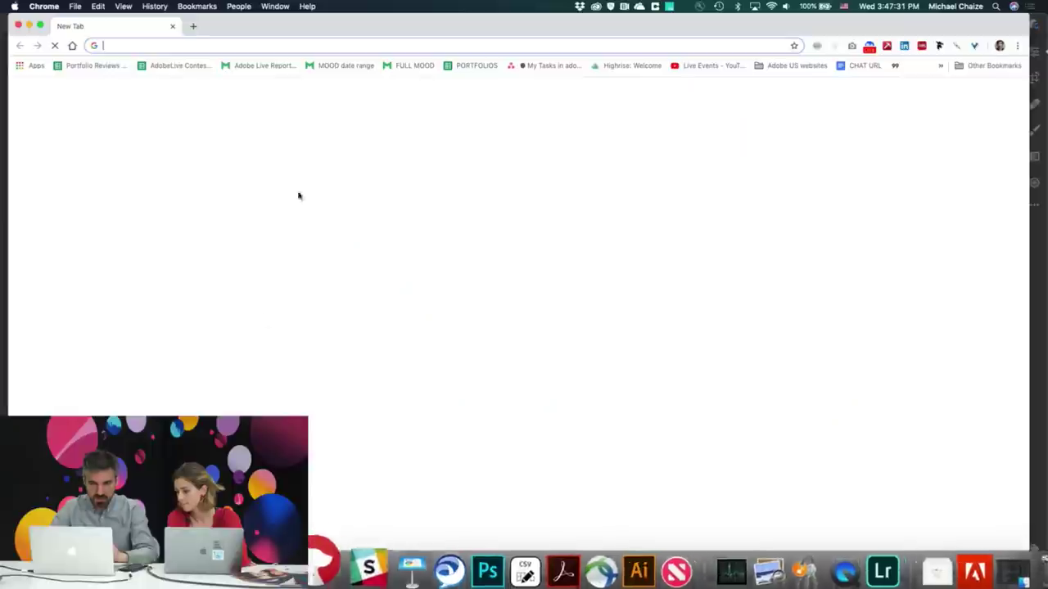
pyautogui.write('beha')
pyautogui.press('Return')
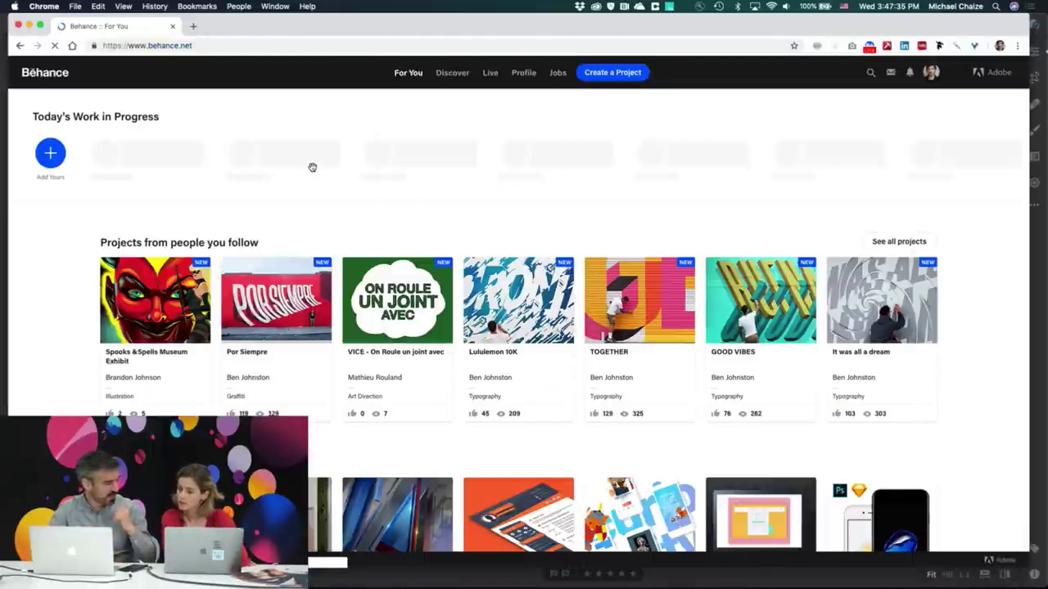
pyautogui.click(931, 75)
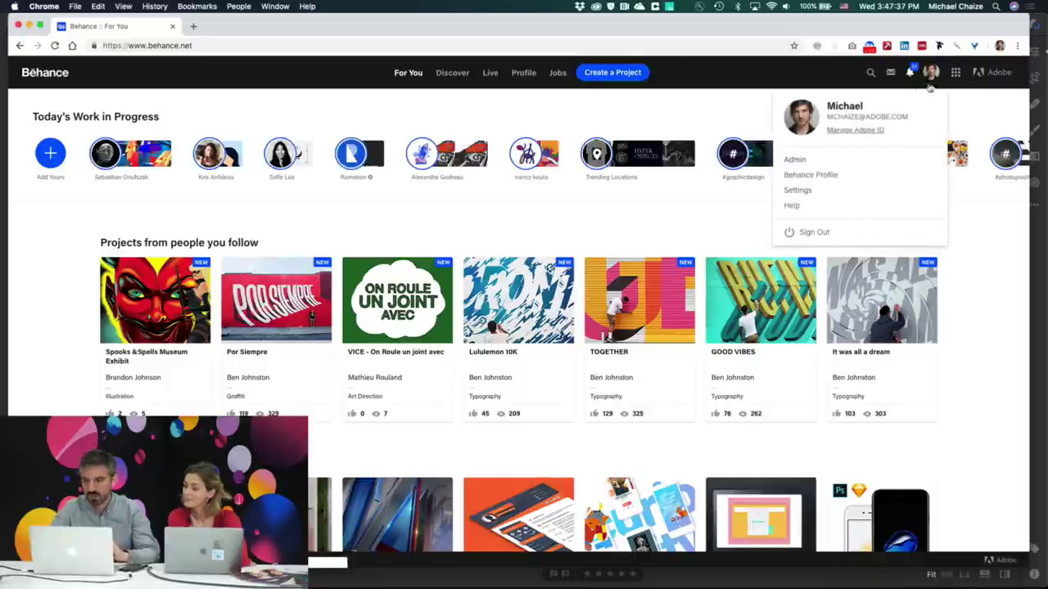
pyautogui.click(832, 176)
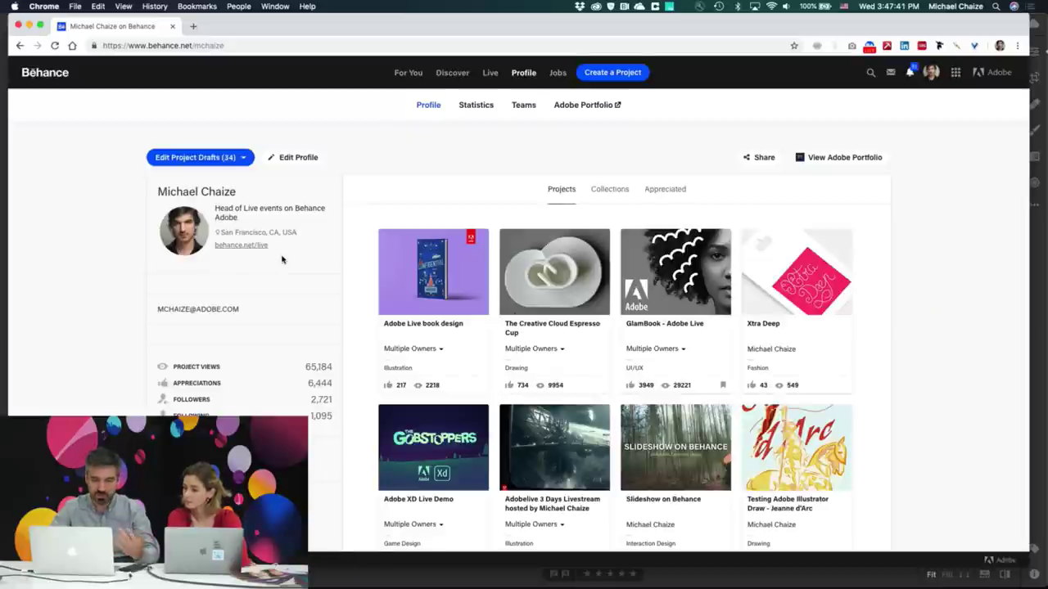
pyautogui.click(864, 167)
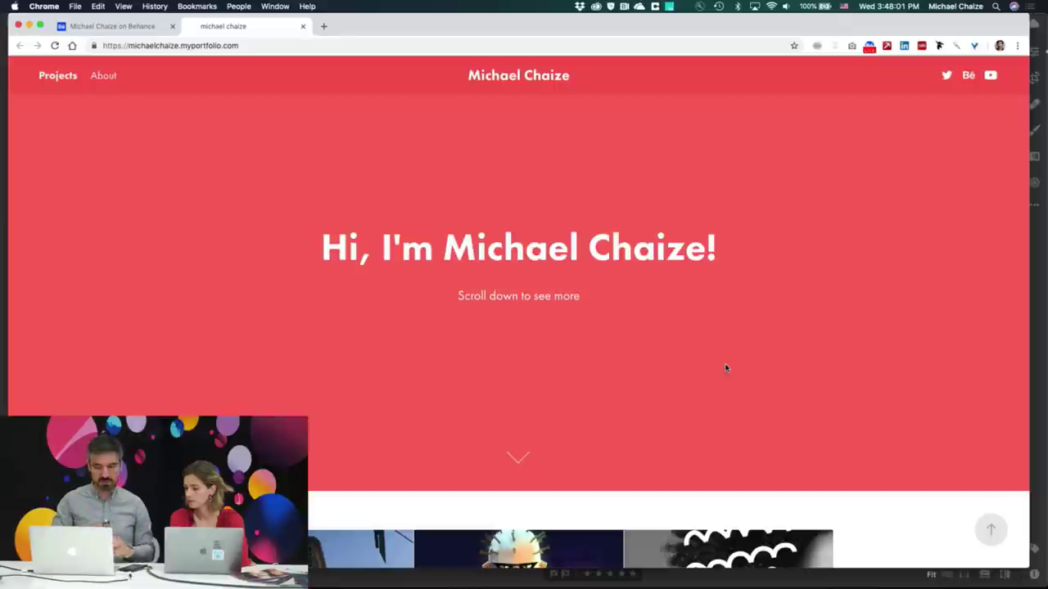
# Follow the live site's 'Powered by Adobe Portfolio' footer link to portfolio.adobe.com
pyautogui.scroll(-5, 523, 292)
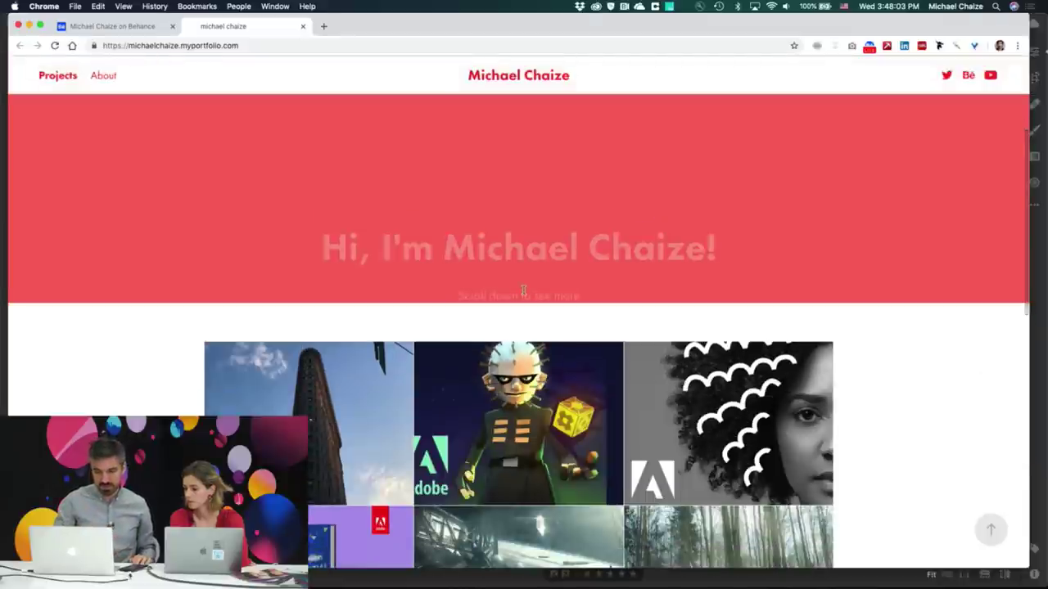
pyautogui.scroll(3, 850, 299)
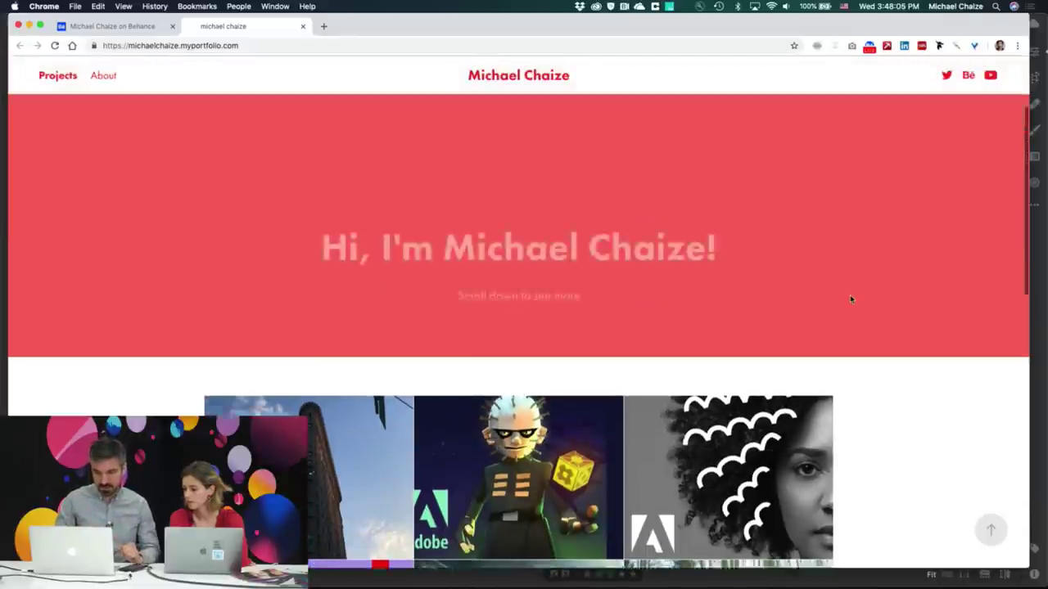
pyautogui.click(180, 46)
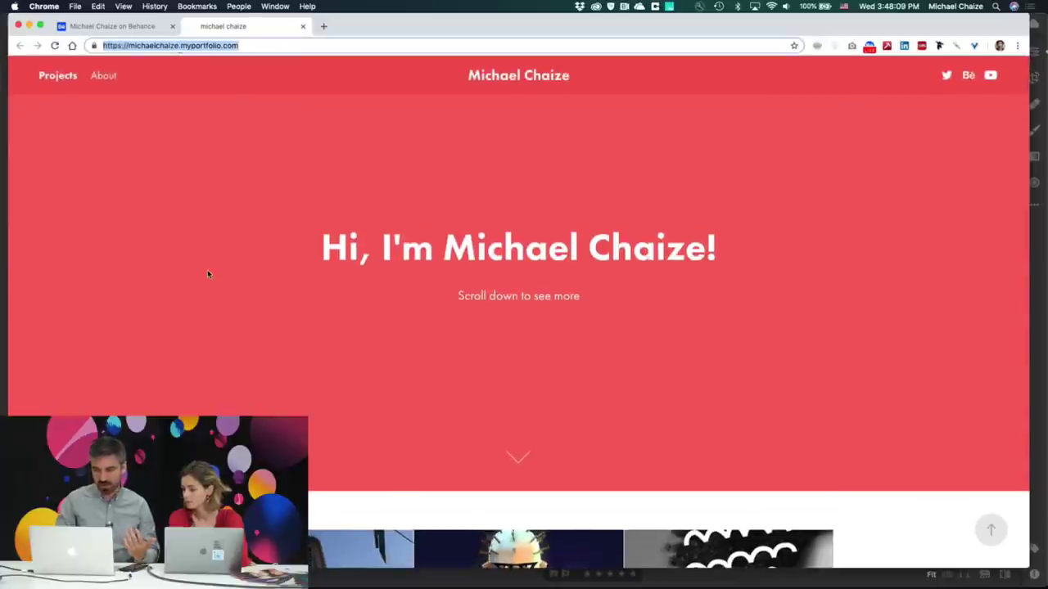
pyautogui.scroll(-10, 207, 269)
pyautogui.click(537, 531)
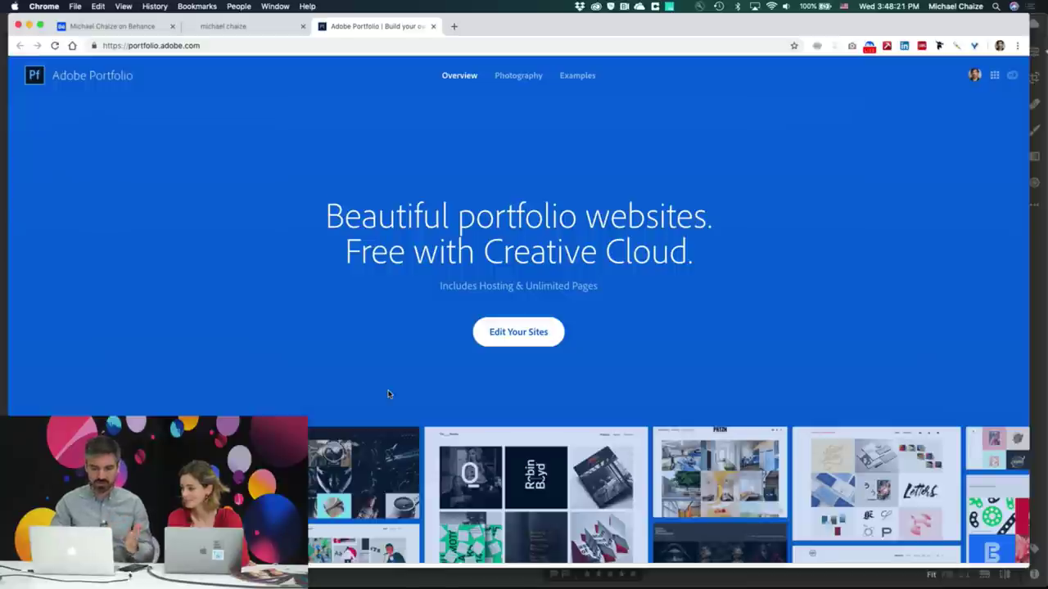
# Open the site via Edit Your Sites, then choose Add content > Lightroom Album
pyautogui.click(533, 333)
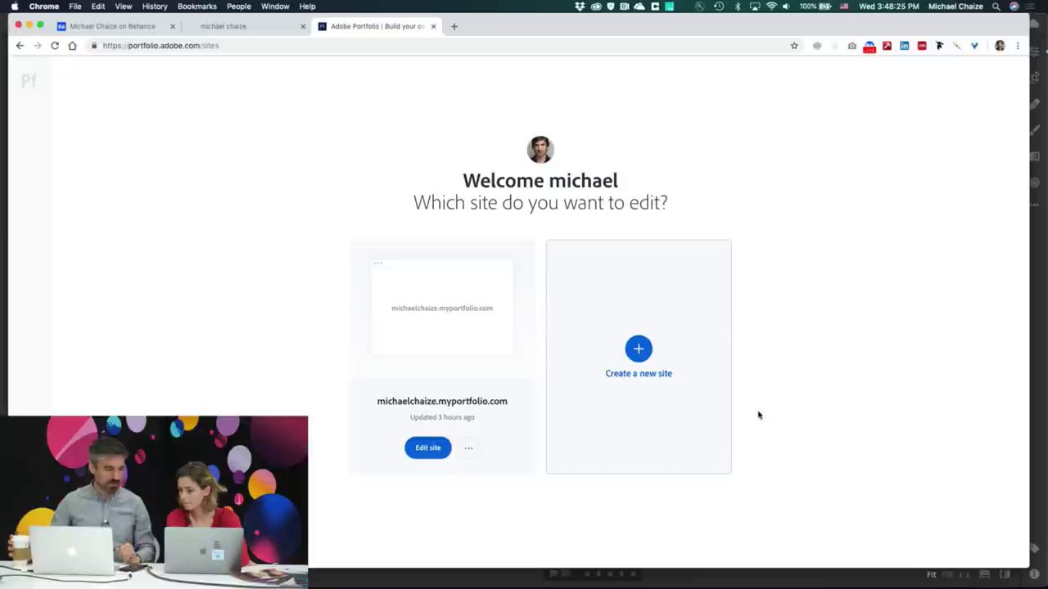
pyautogui.click(427, 448)
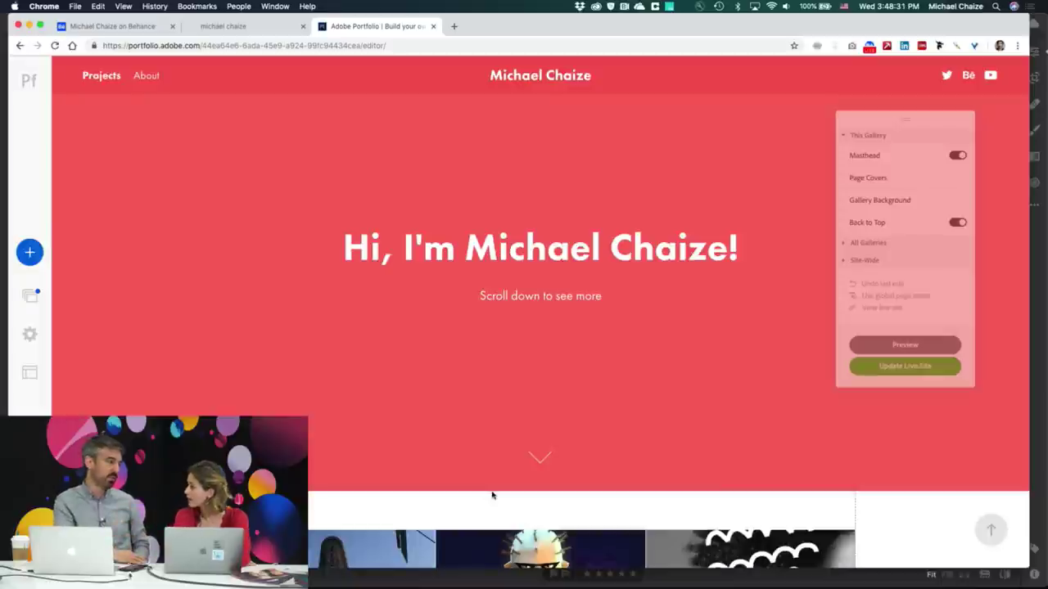
pyautogui.click(31, 255)
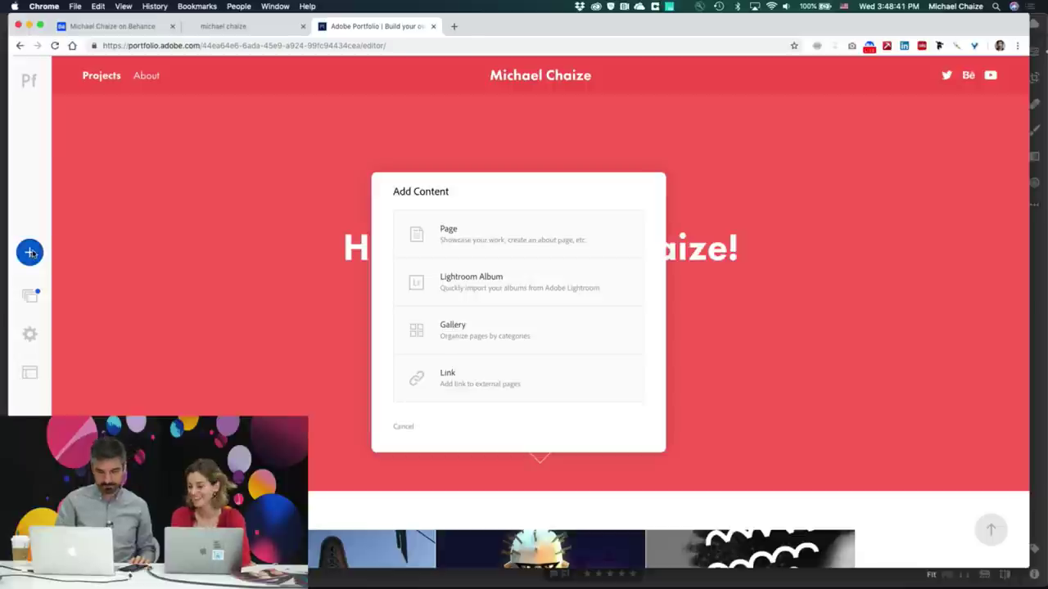
pyautogui.click(528, 286)
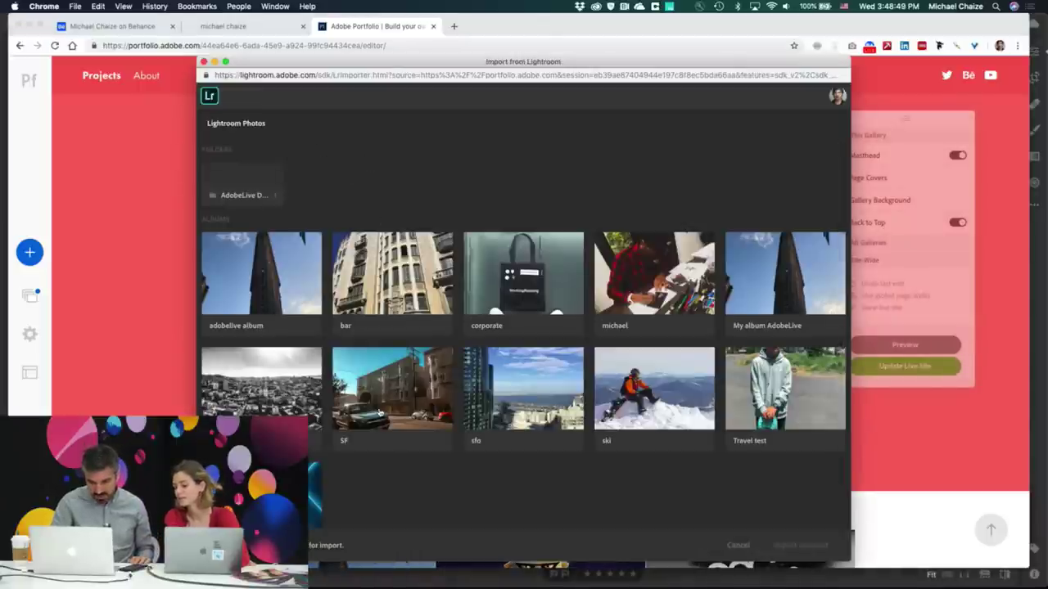
# Select the SF album in Import from Lightroom and import it as a new page
pyautogui.click(393, 388)
pyautogui.click(805, 546)
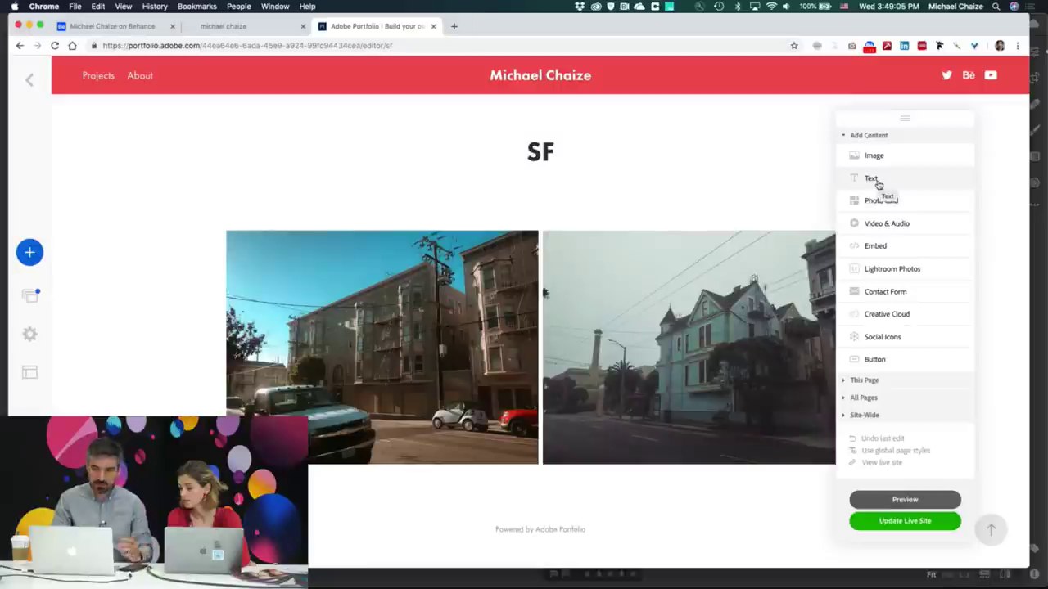
# Type the caption "These are my pictures" in the text block below the SF photos
pyautogui.scroll(-2, 877, 184)
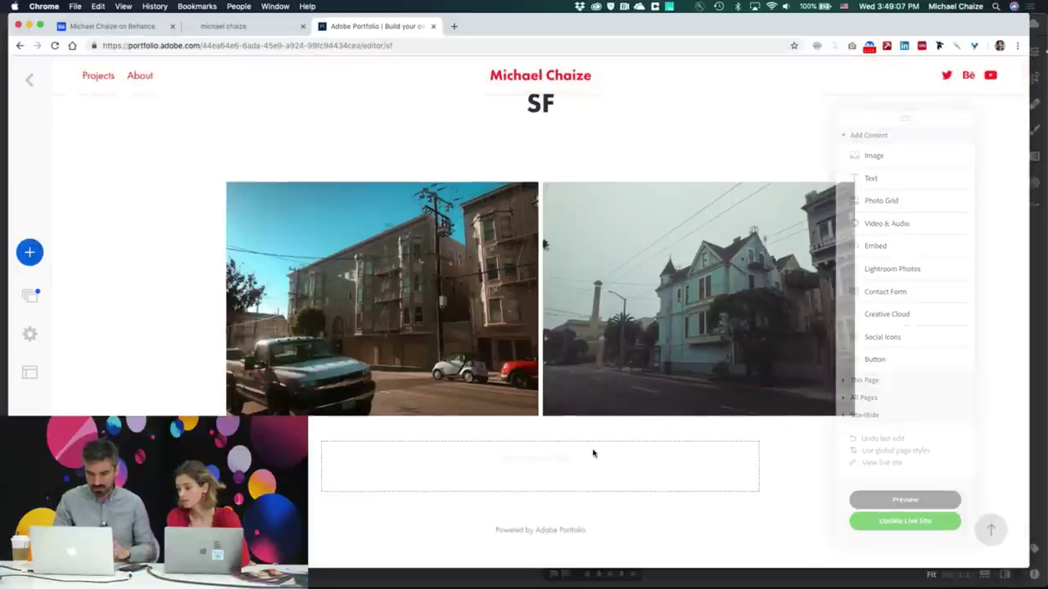
pyautogui.write('ese are my pictur')
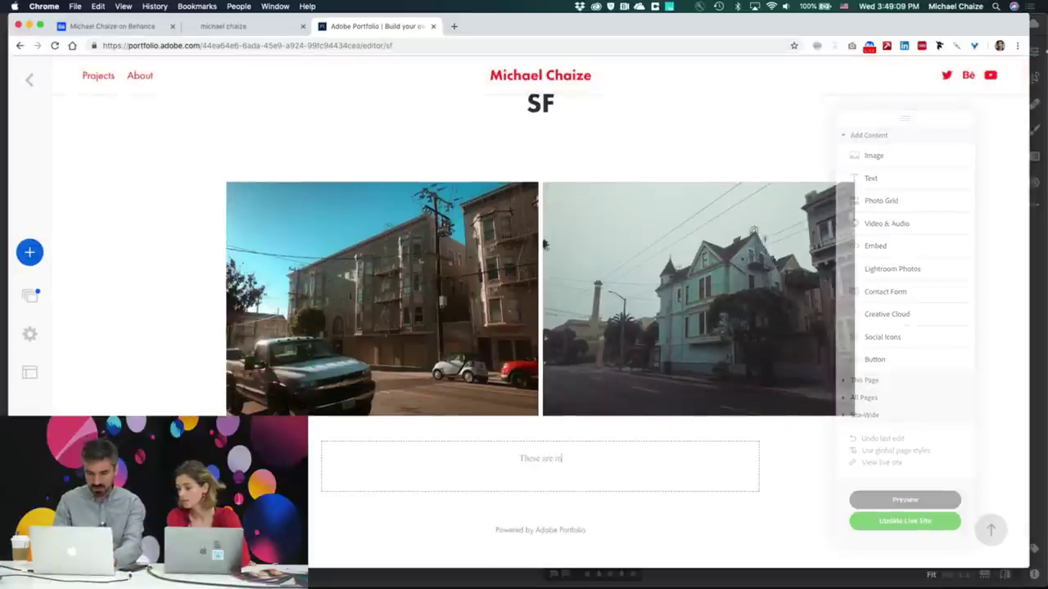
pyautogui.write('es')
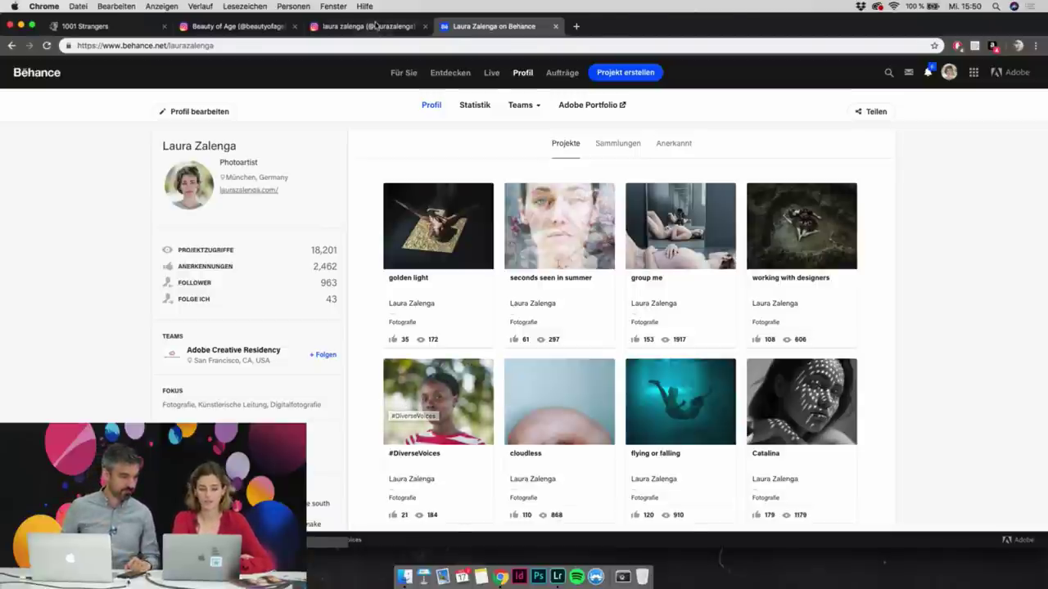
pyautogui.hotkey('ctrl', 'shift', 'Tab')
pyautogui.scroll(-3, 246, 333)
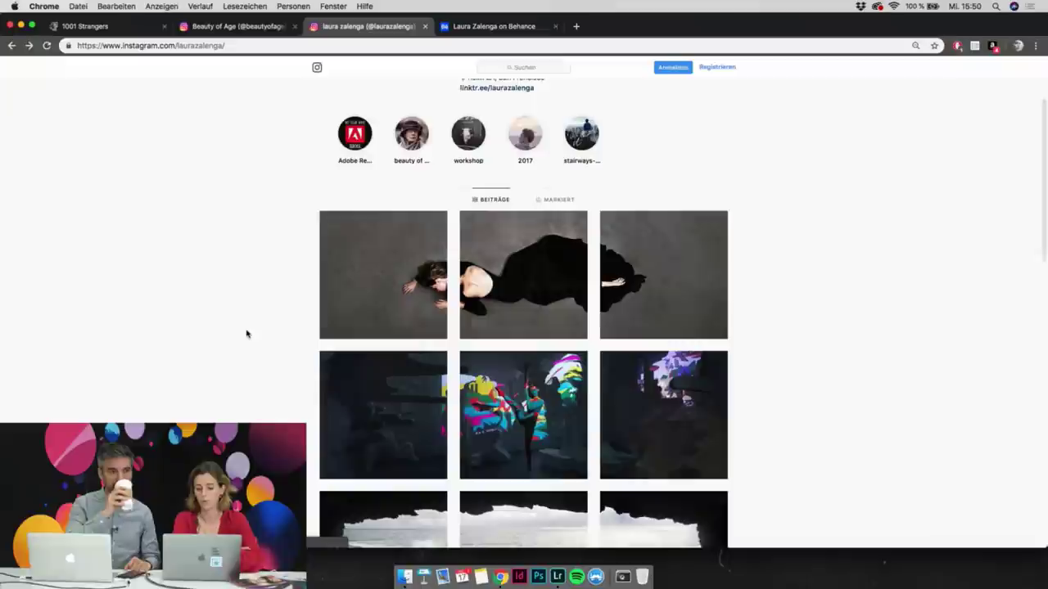
pyautogui.scroll(-2, 247, 333)
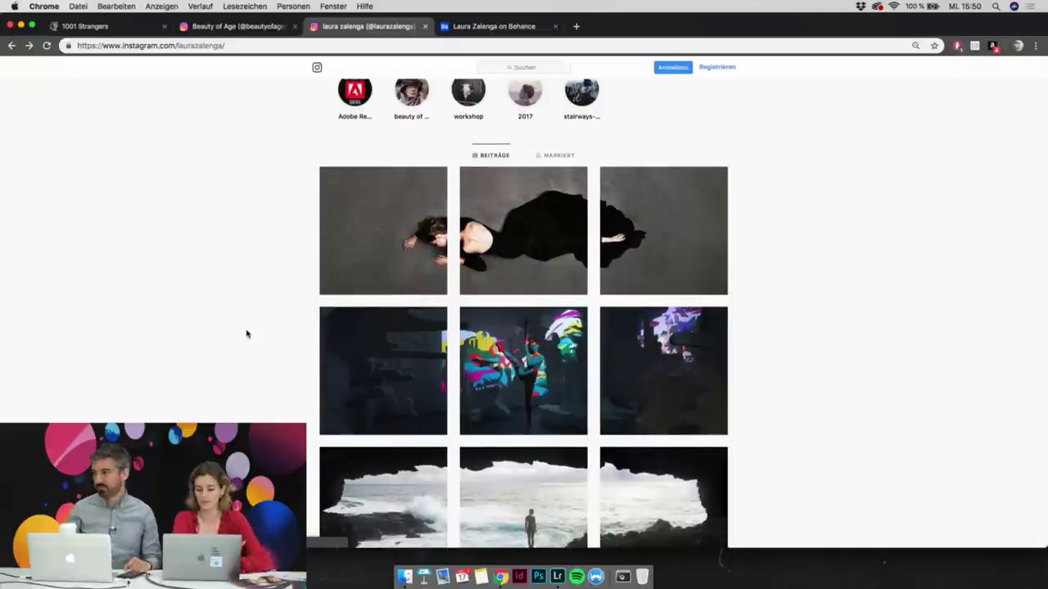
pyautogui.scroll(-10, 247, 333)
pyautogui.scroll(-15, 246, 333)
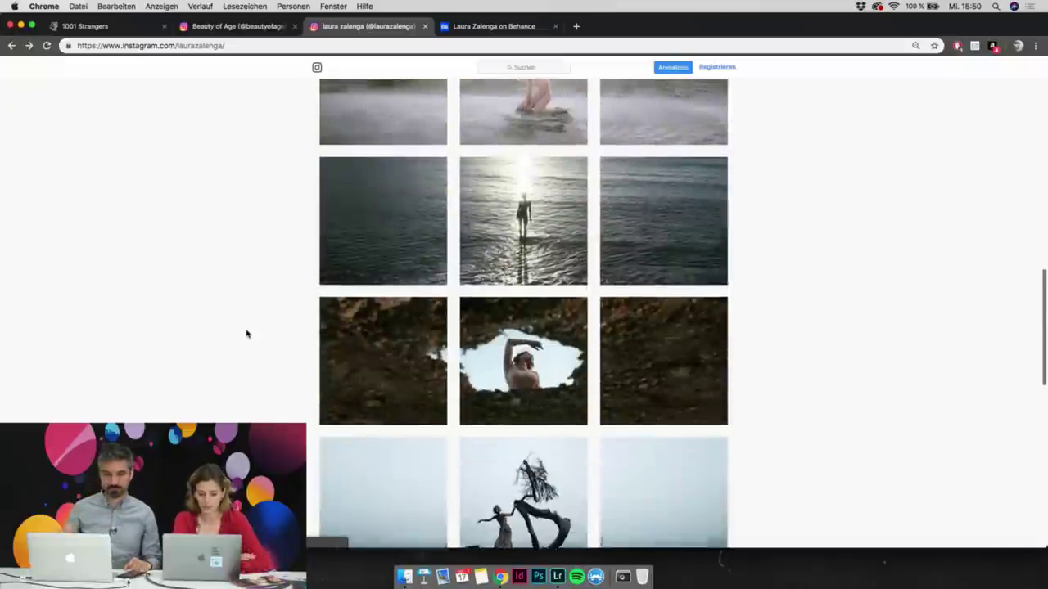
pyautogui.scroll(-10, 247, 333)
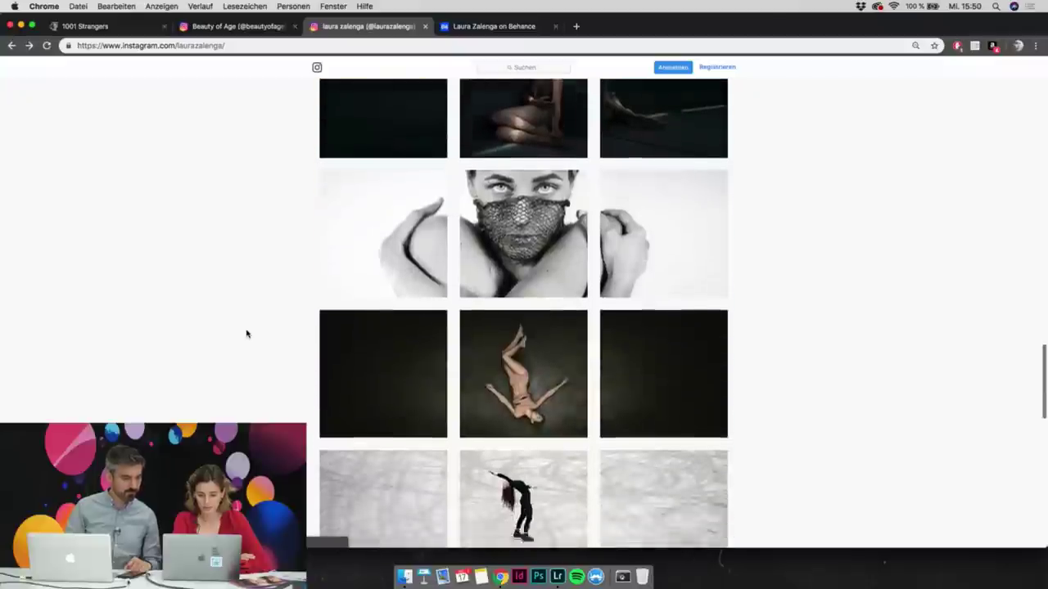
pyautogui.scroll(-11, 247, 333)
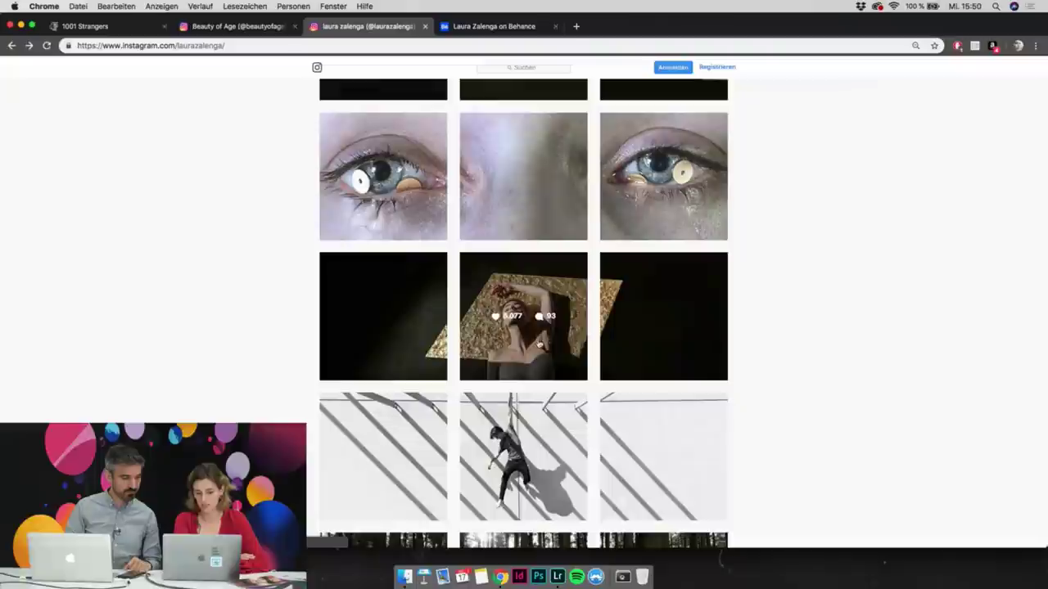
pyautogui.click(491, 26)
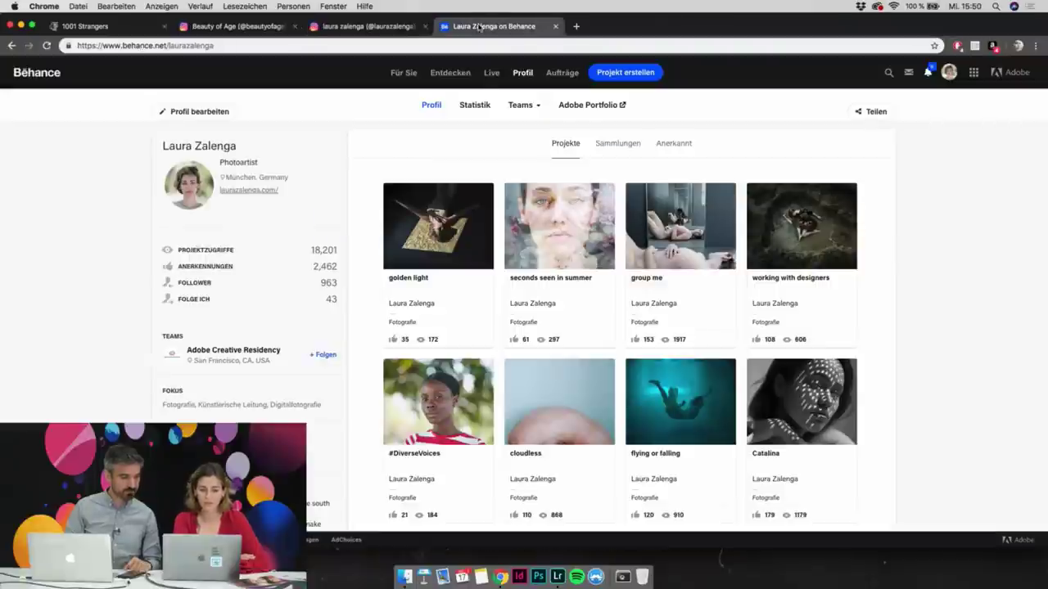
pyautogui.click(452, 196)
pyautogui.click(395, 198)
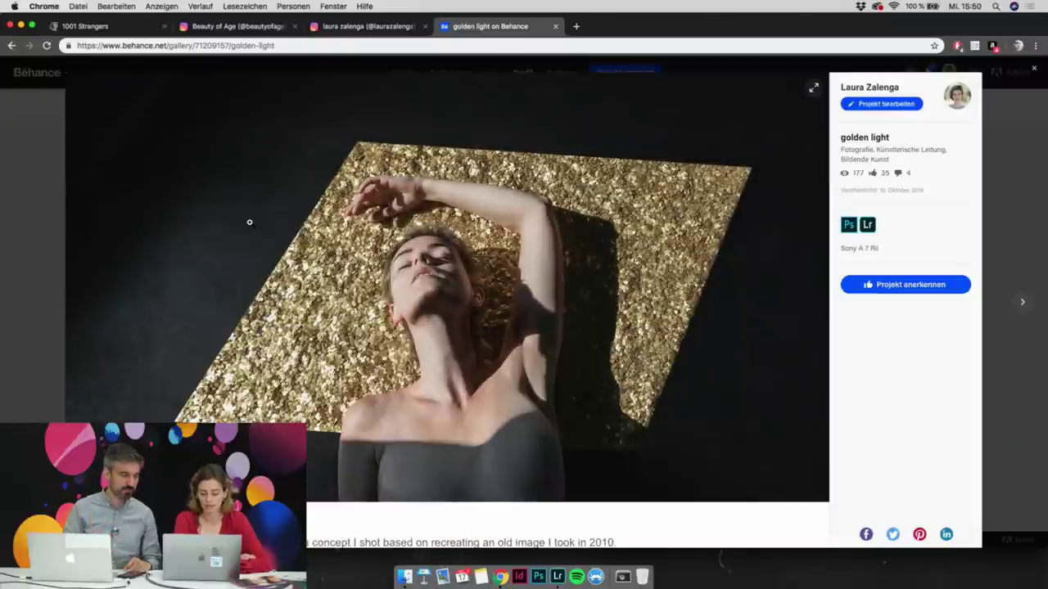
pyautogui.scroll(-3, 250, 221)
pyautogui.scroll(-8, 250, 222)
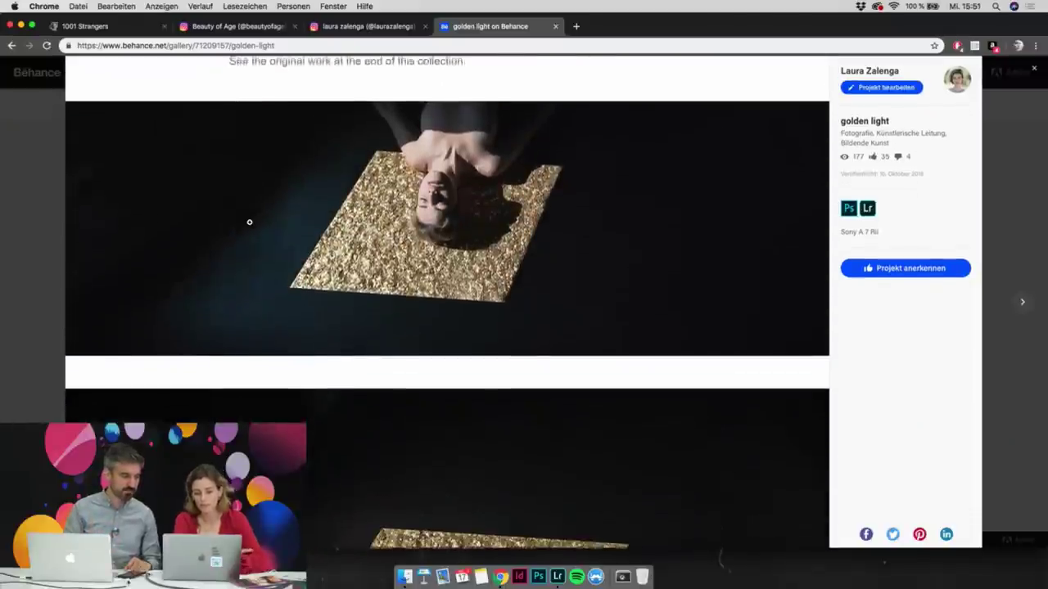
pyautogui.click(250, 225)
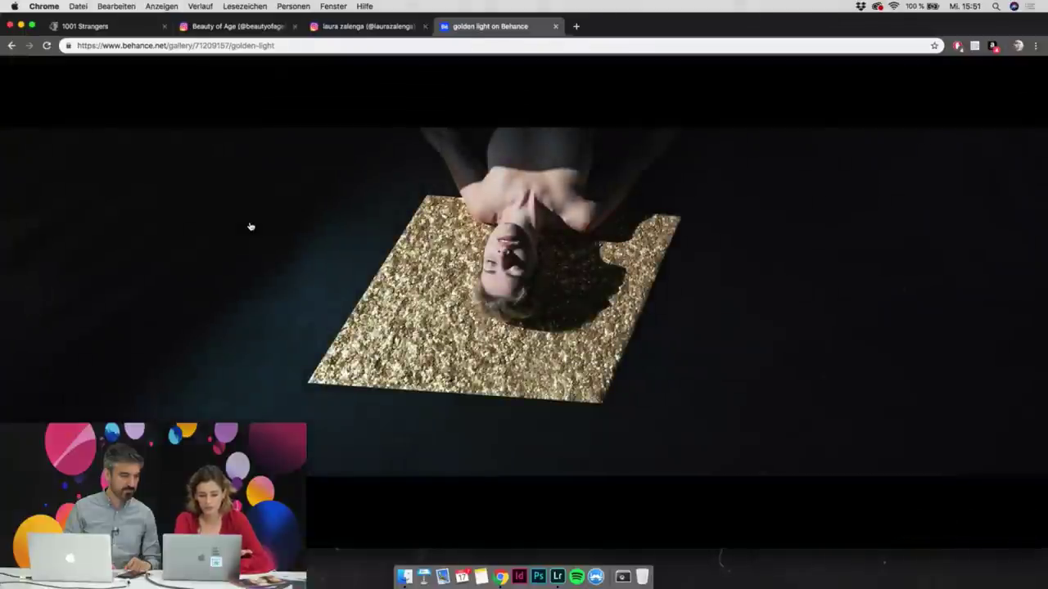
pyautogui.click(231, 209)
pyautogui.scroll(-5, 232, 208)
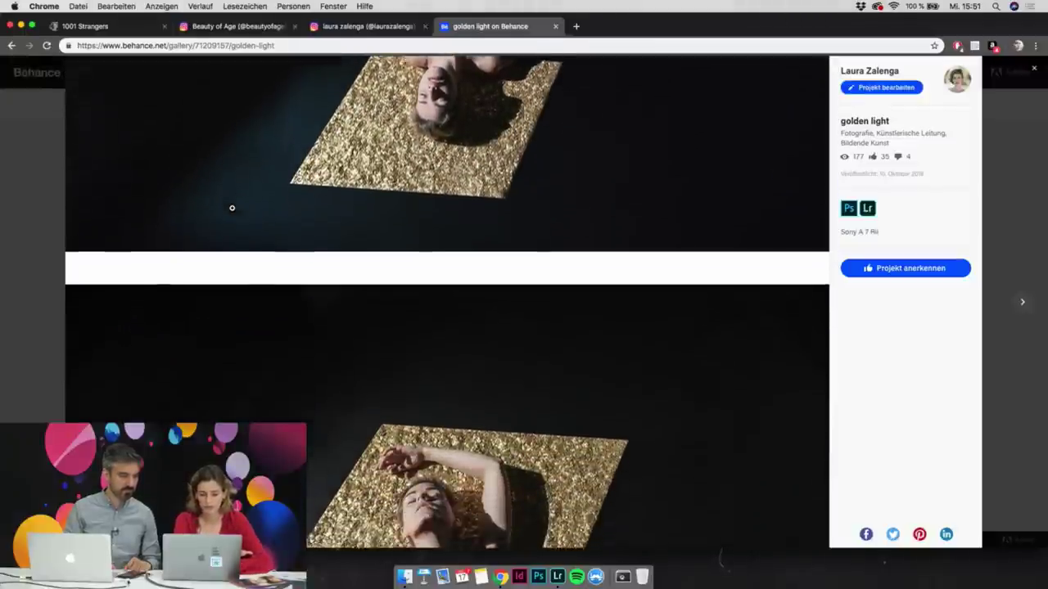
pyautogui.scroll(-10, 231, 208)
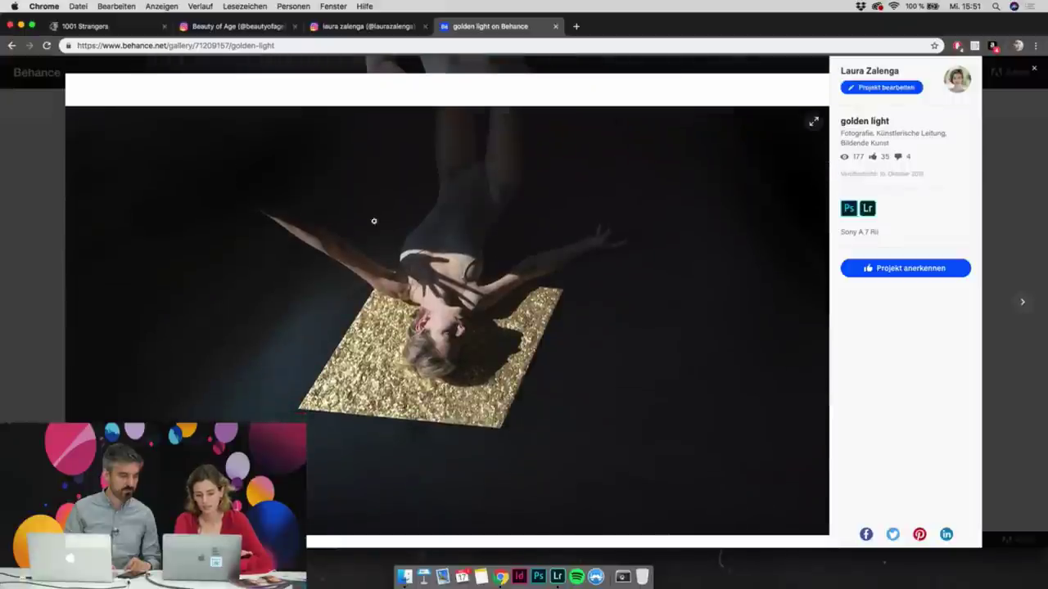
pyautogui.scroll(-2, 463, 270)
pyautogui.scroll(-10, 462, 270)
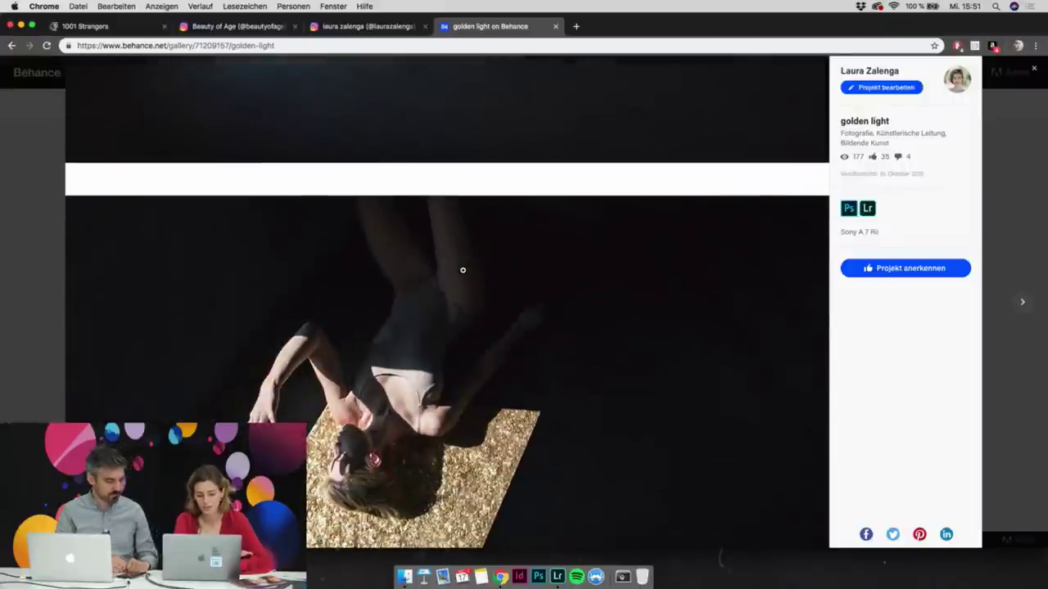
pyautogui.scroll(-10, 463, 270)
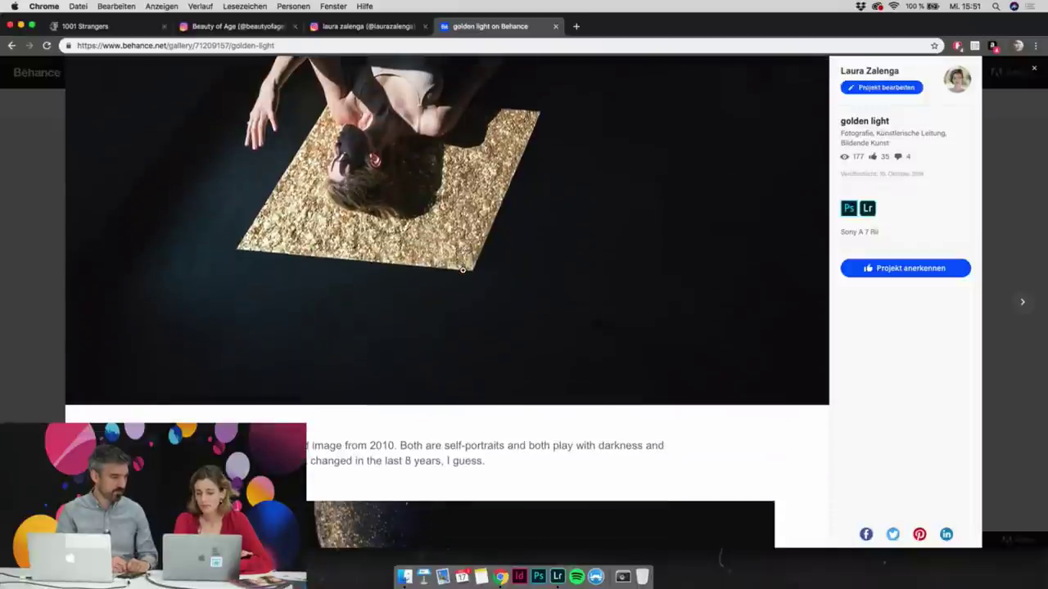
pyautogui.scroll(-3, 463, 273)
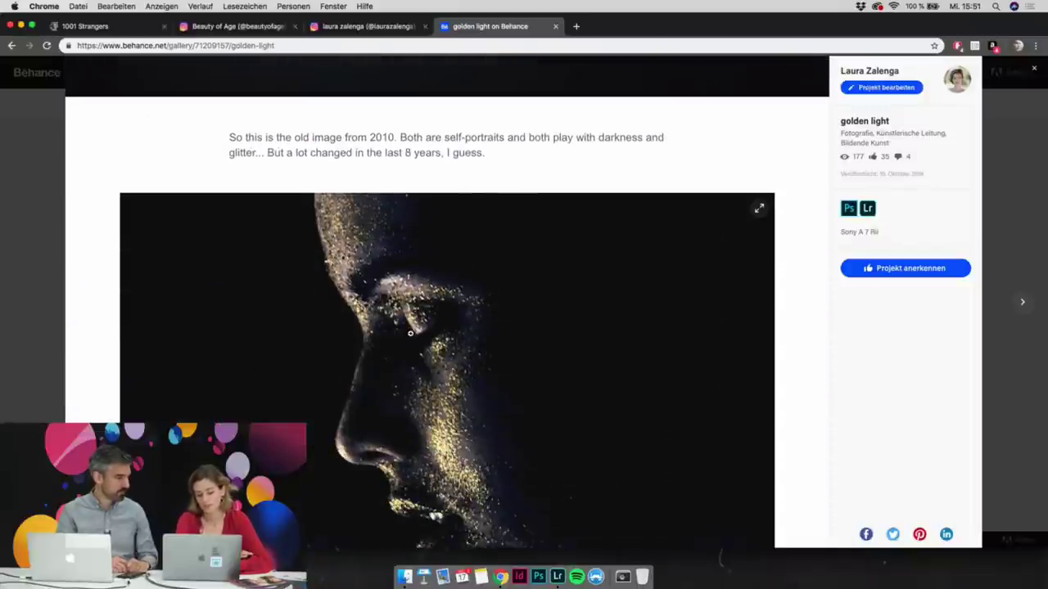
pyautogui.scroll(-3, 410, 333)
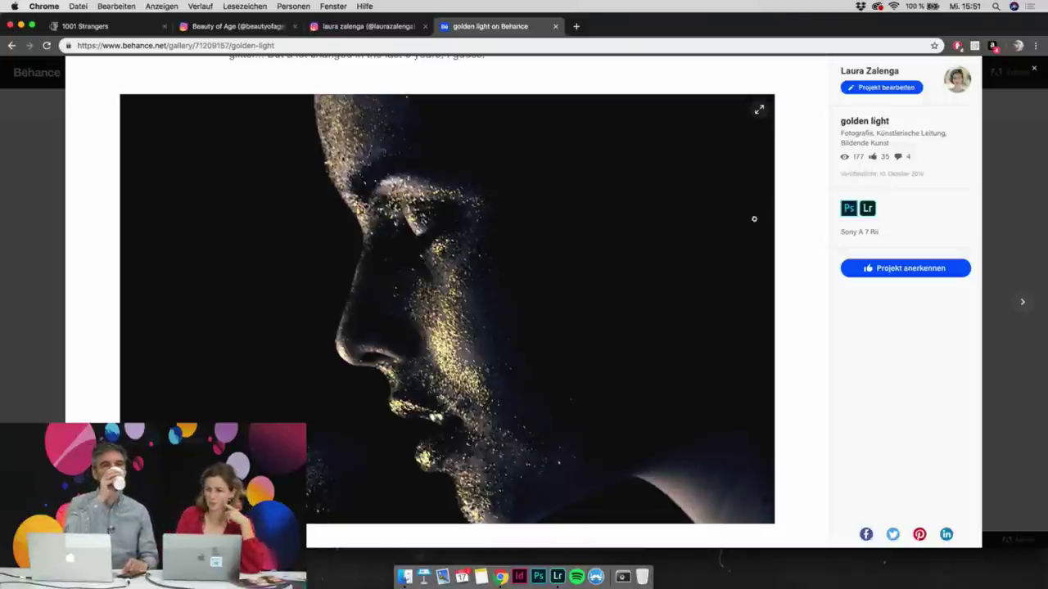
pyautogui.click(1033, 68)
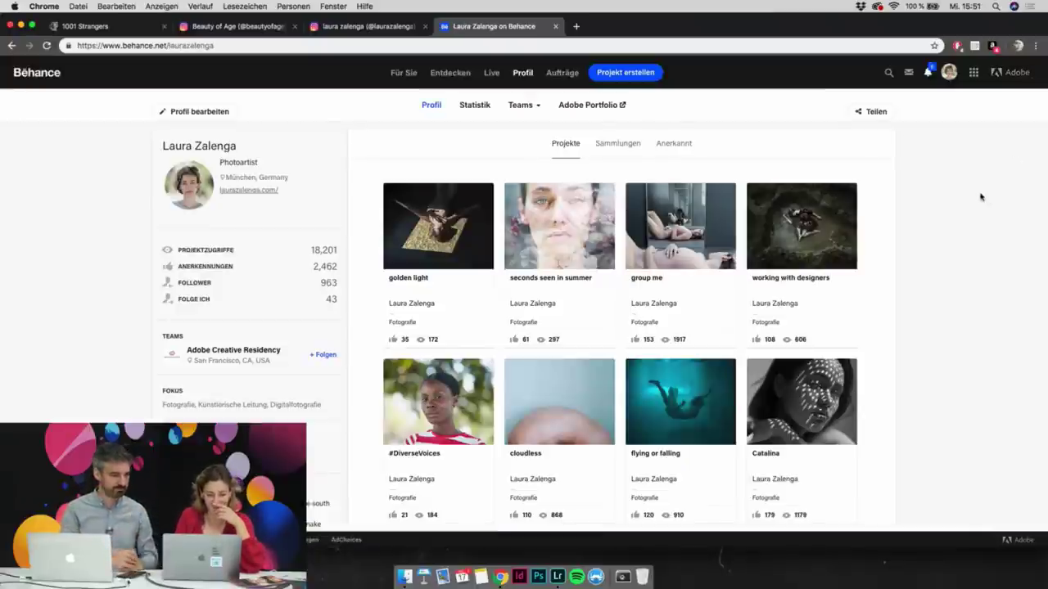
# Go from the photographer's Instagram profile to the Beauty of Age profile and view its top
pyautogui.click(347, 27)
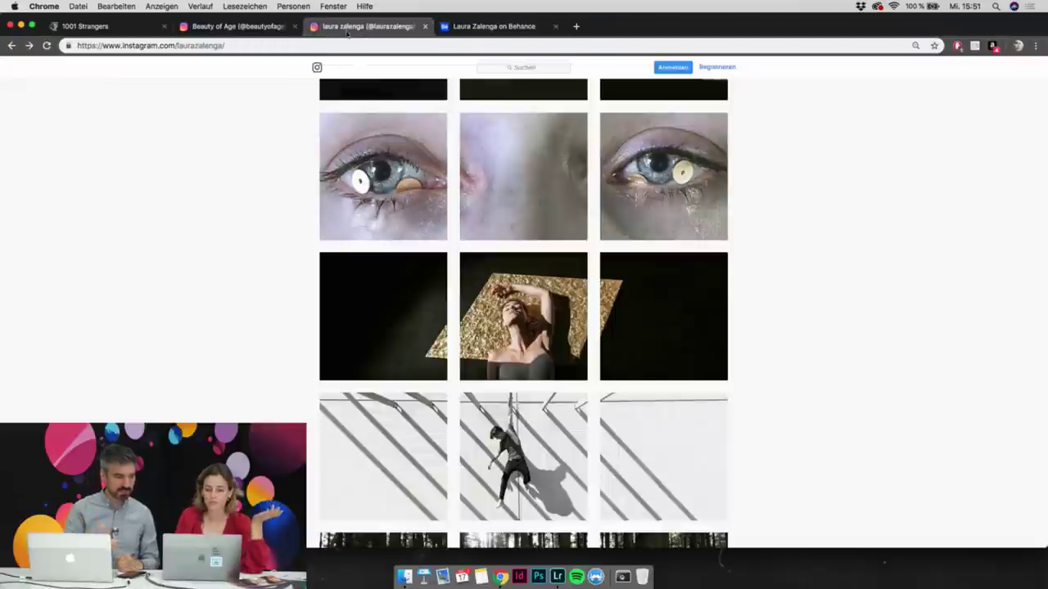
pyautogui.scroll(15, 265, 161)
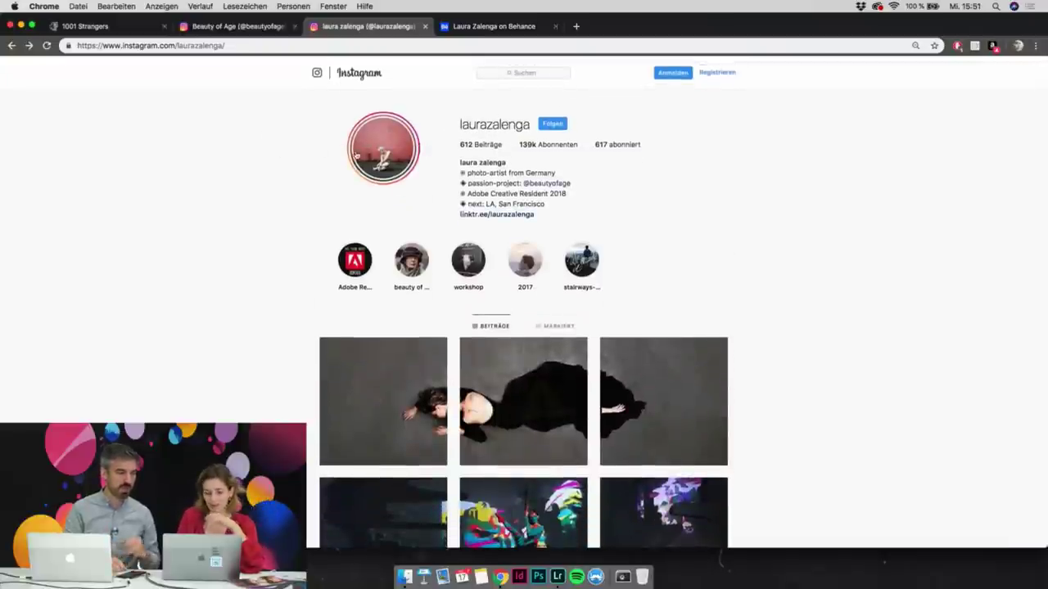
pyautogui.click(264, 27)
pyautogui.scroll(3, 222, 156)
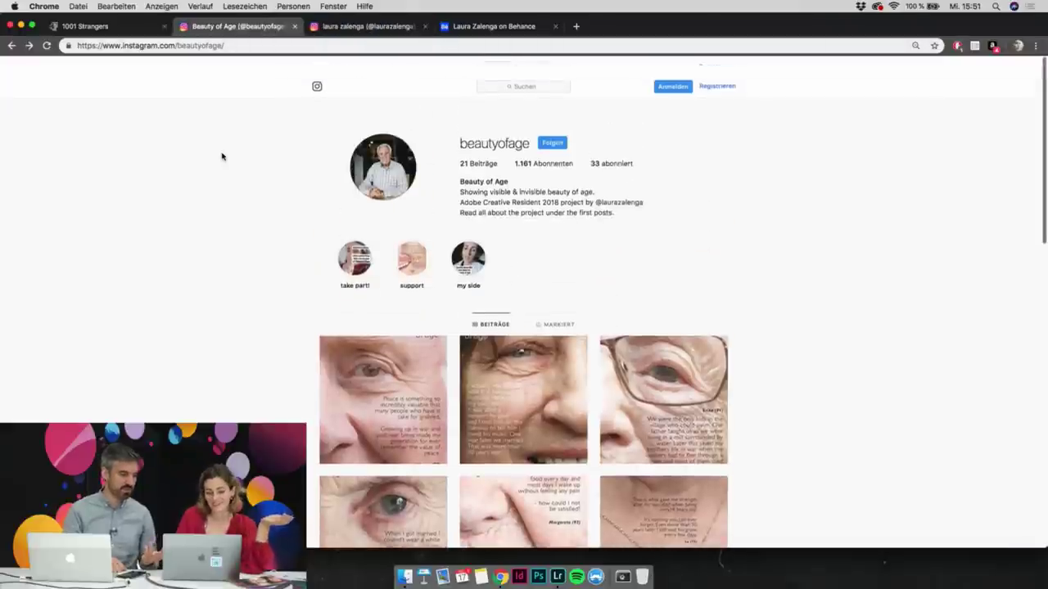